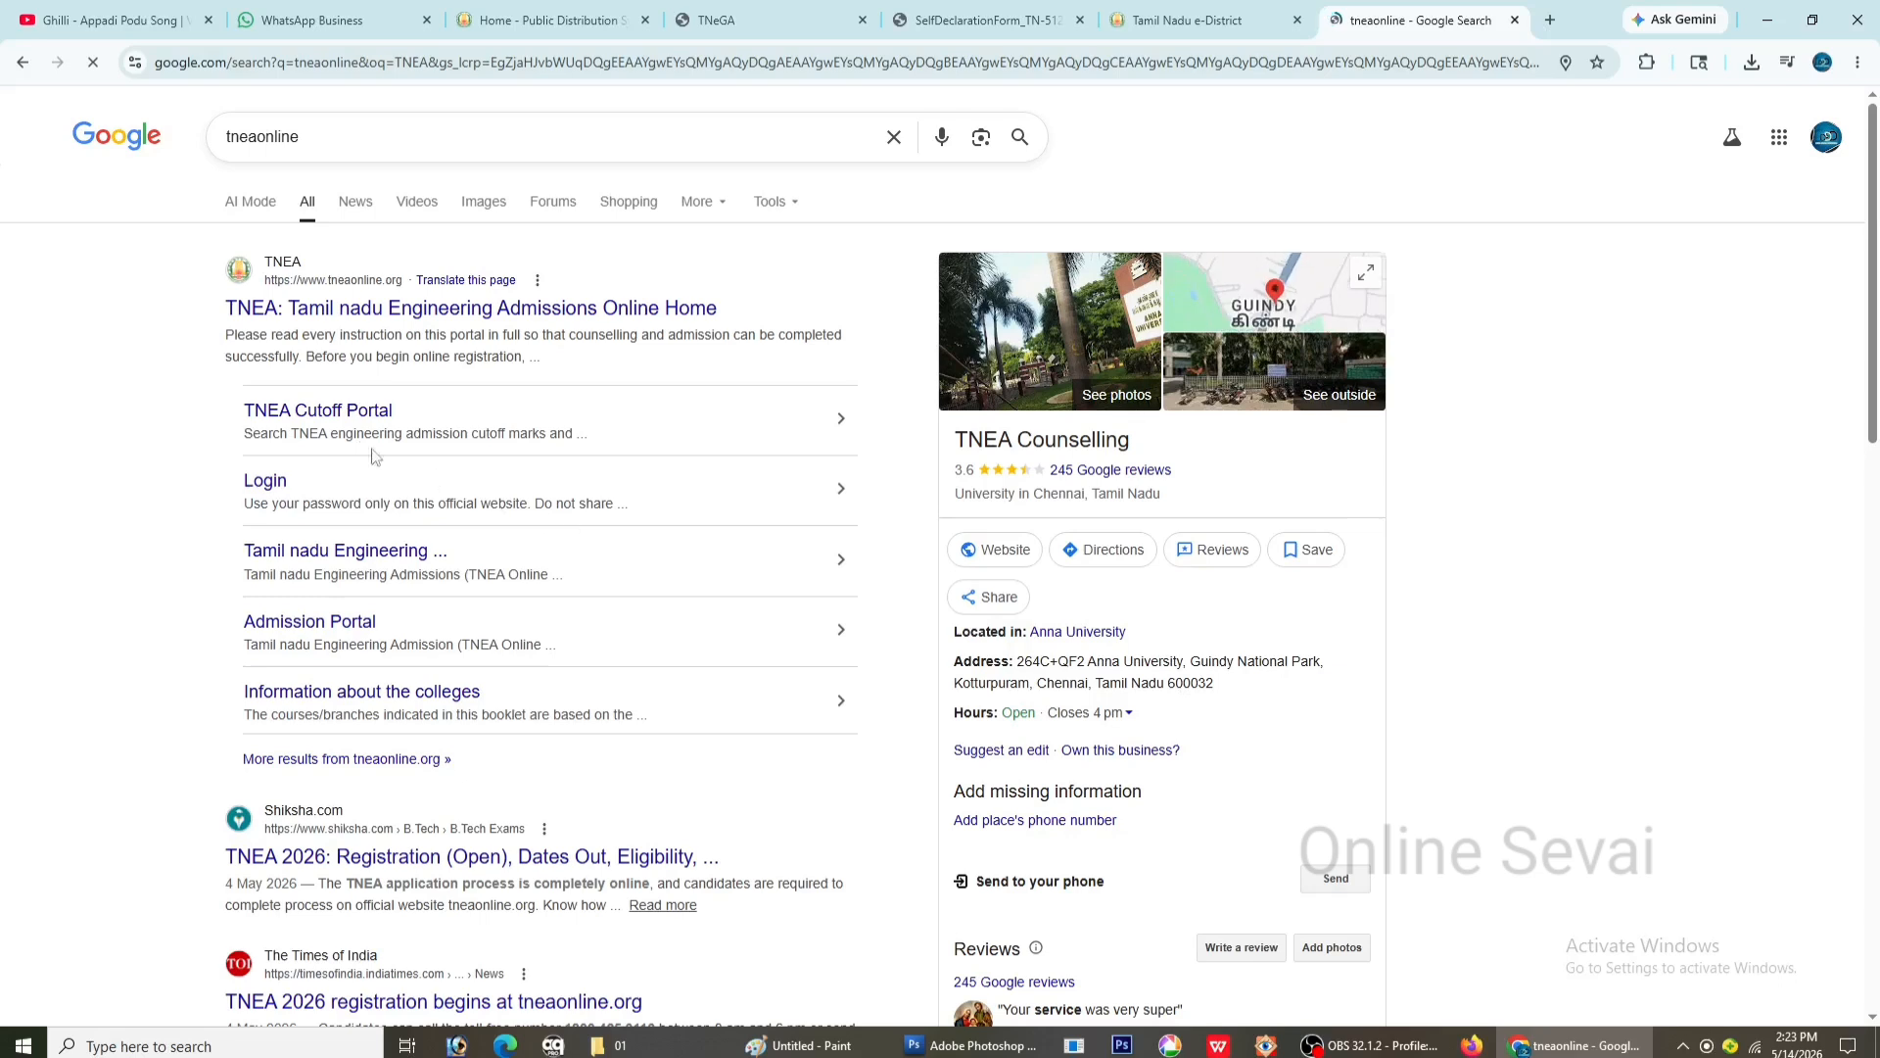
# Open the TNEA admissions home page, review the counselling steps, and start B.E/B.Tech registration.
pyautogui.click(292, 311)
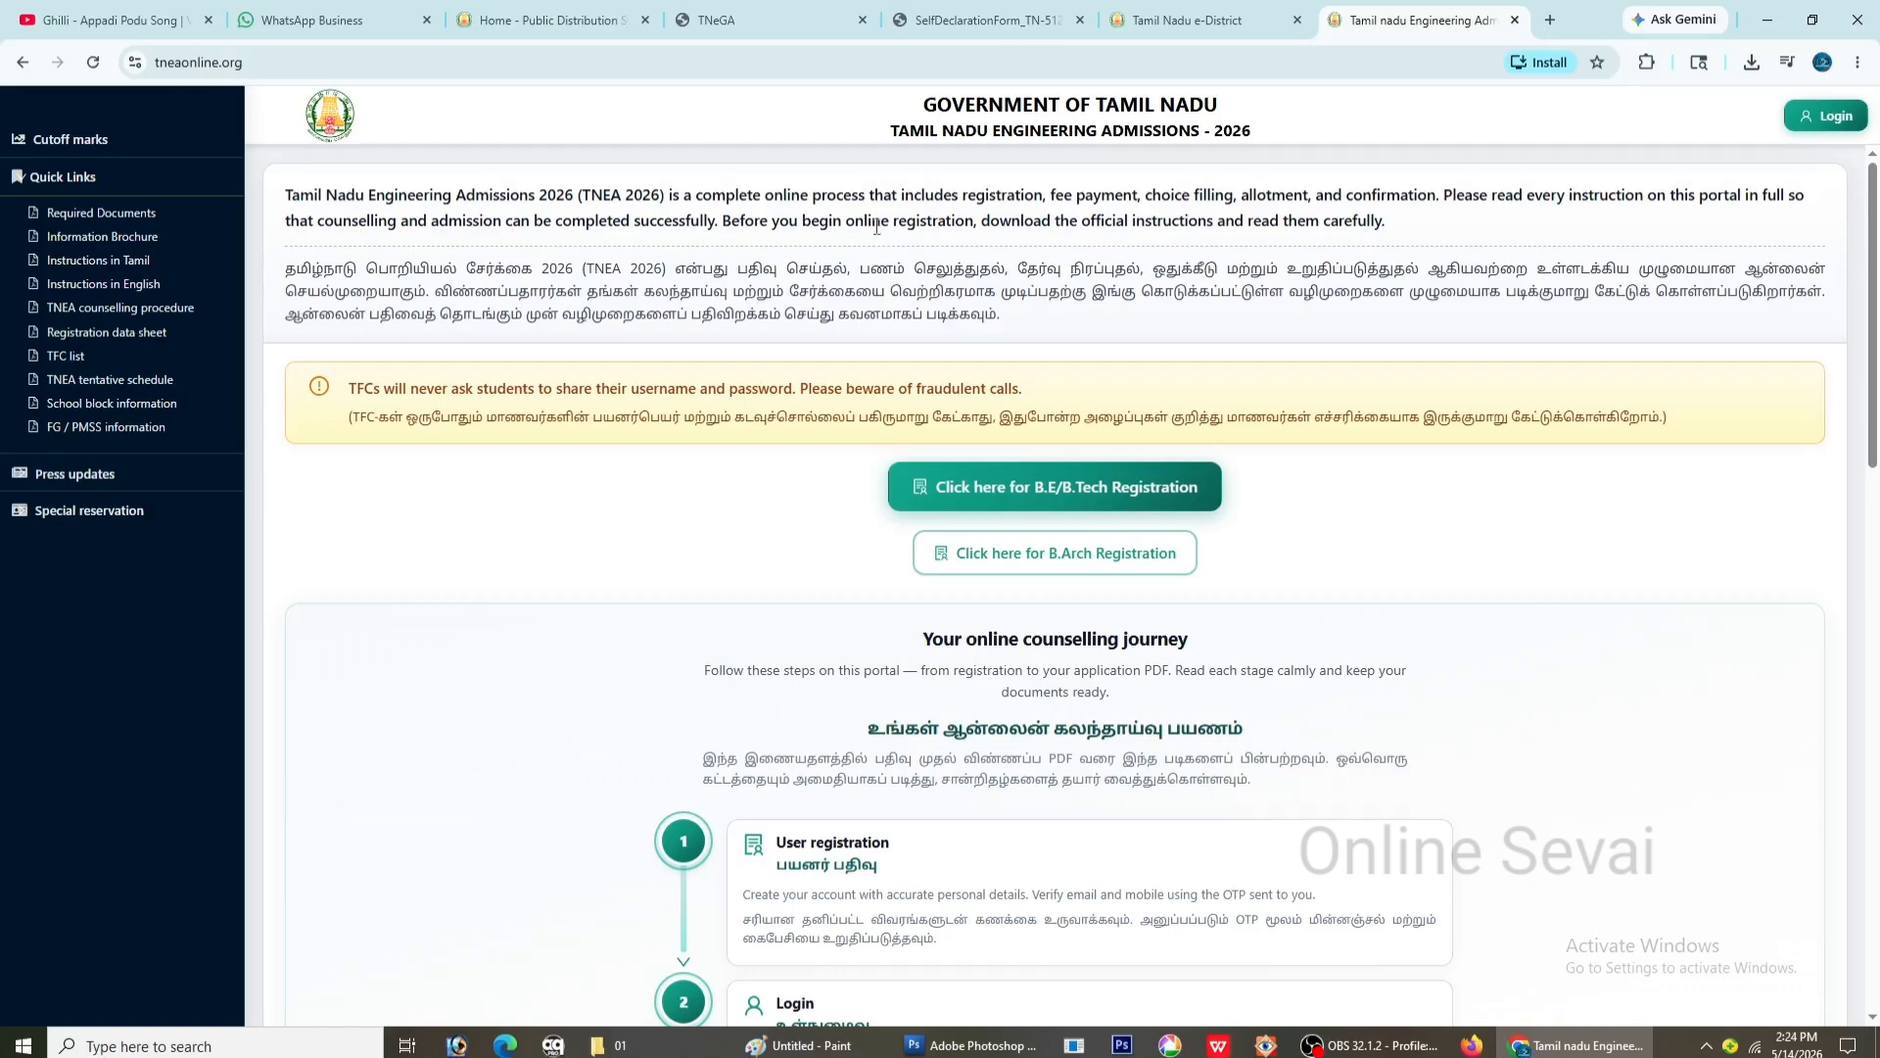
pyautogui.scroll(-3, 1257, 663)
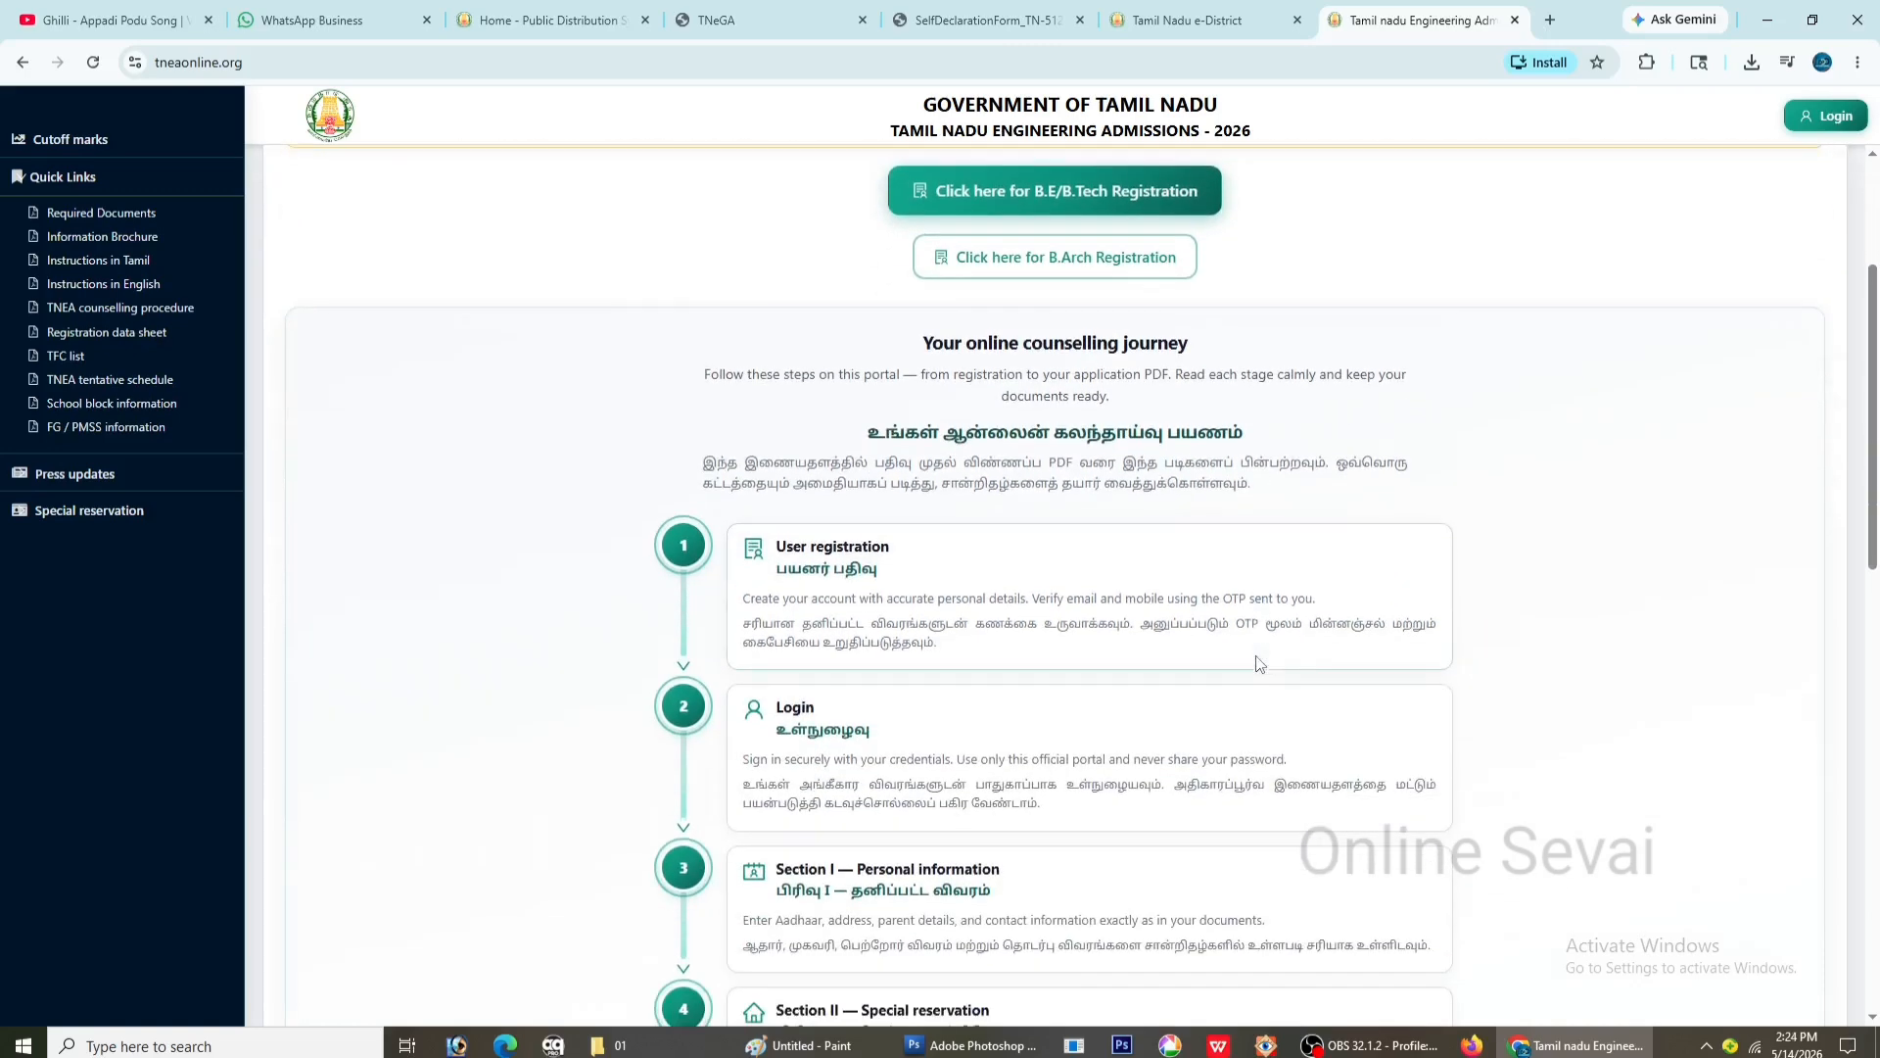
pyautogui.scroll(-4, 1257, 663)
pyautogui.scroll(-10, 1257, 663)
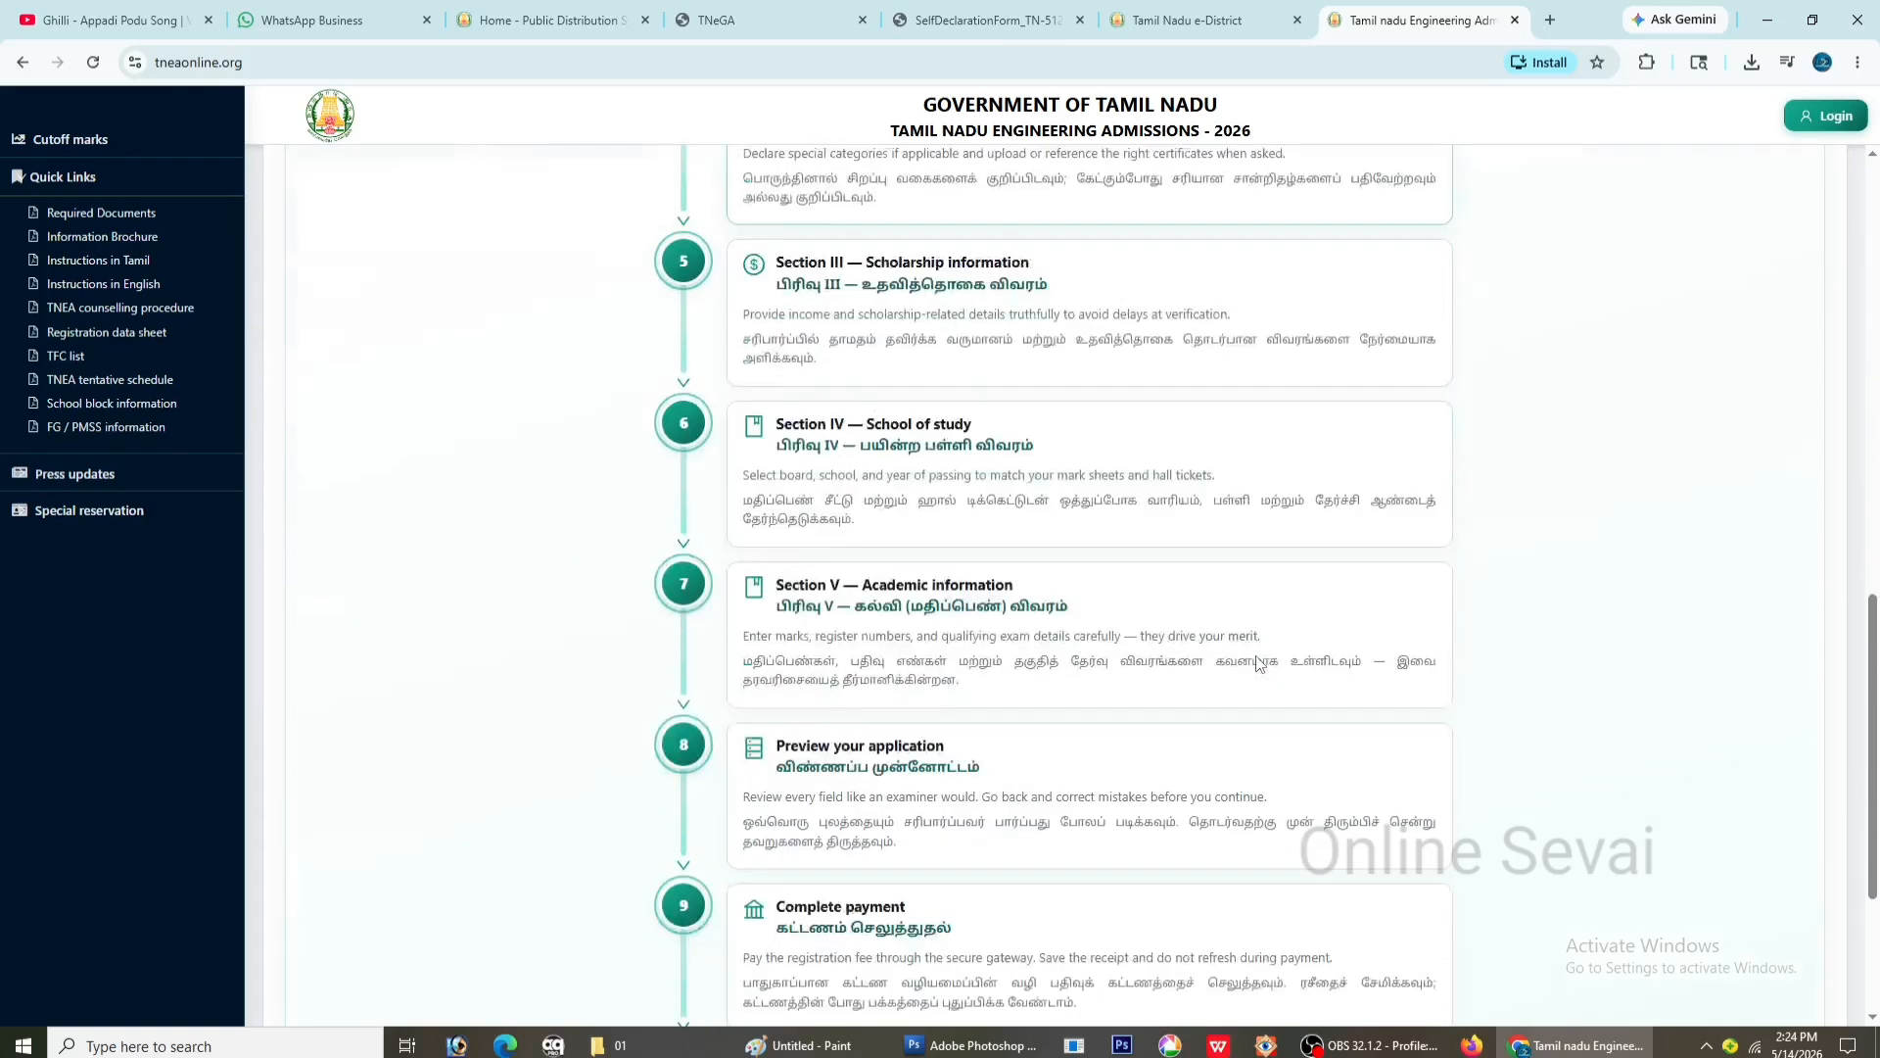
pyautogui.scroll(15, 1257, 663)
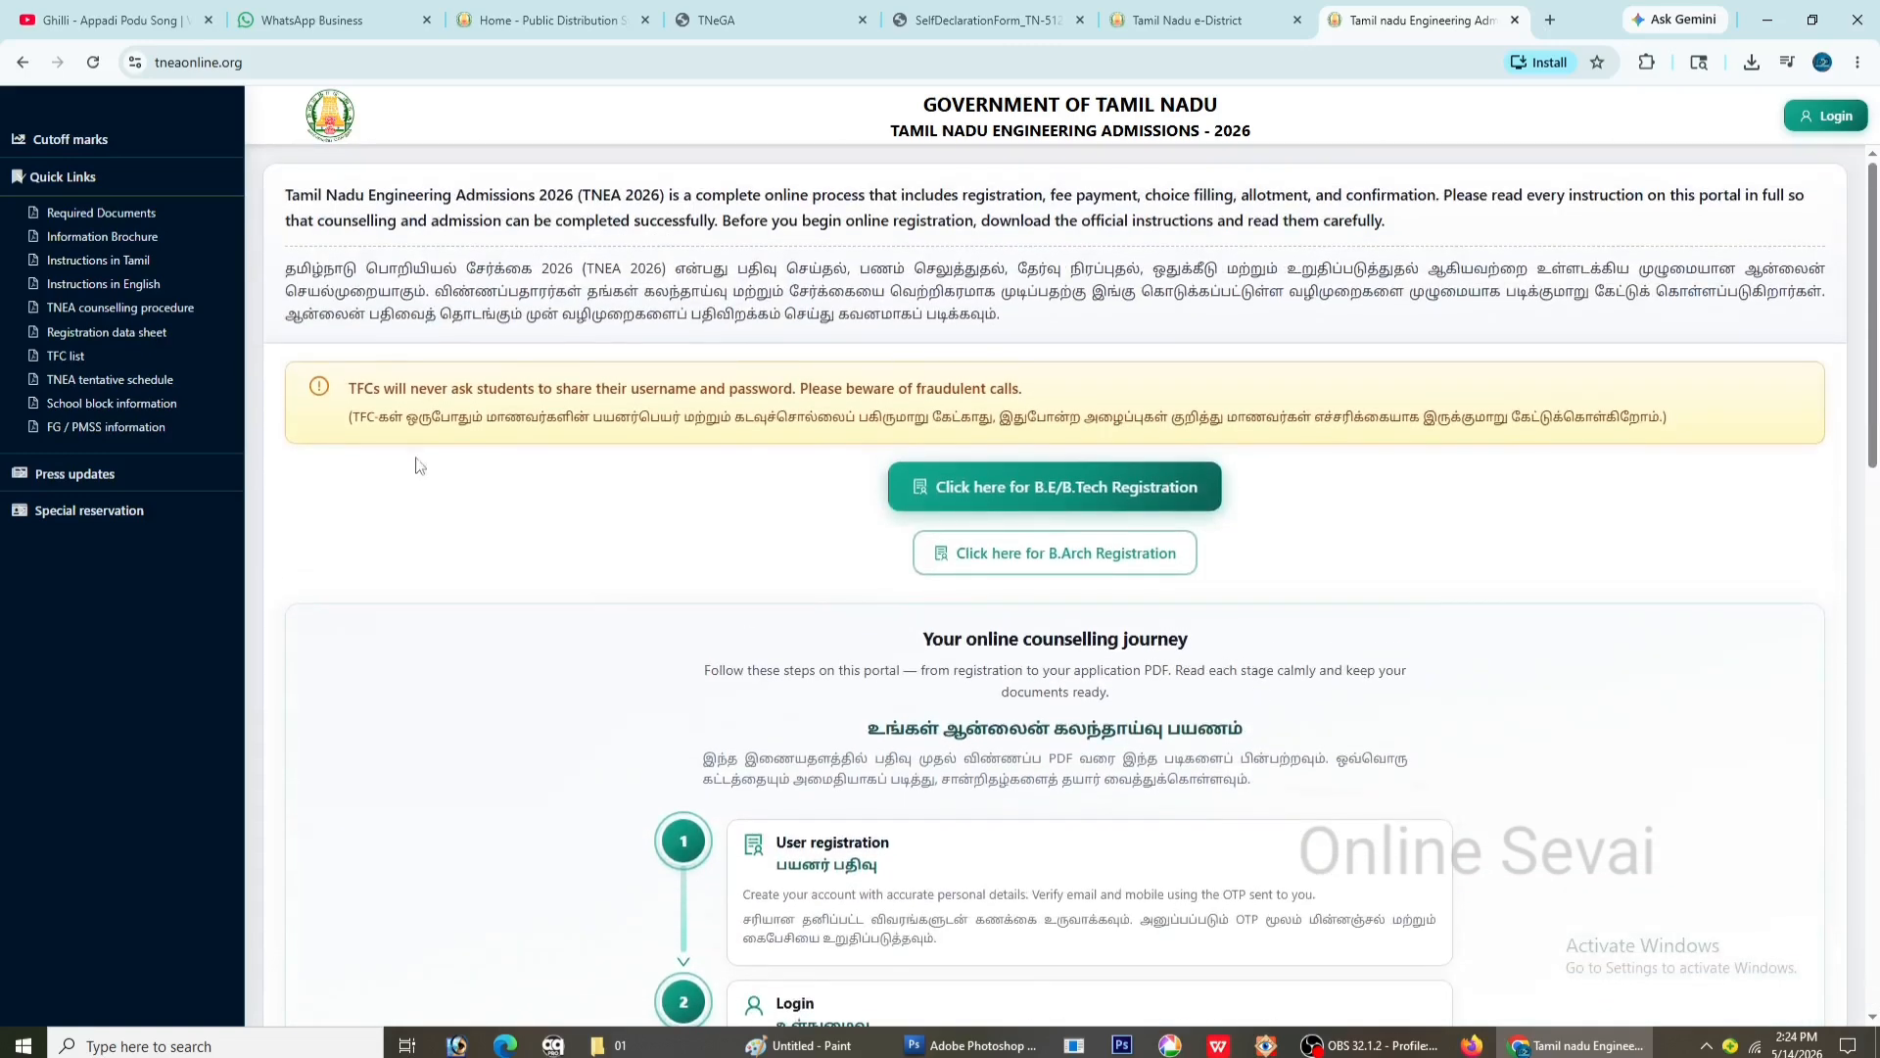
pyautogui.click(1161, 498)
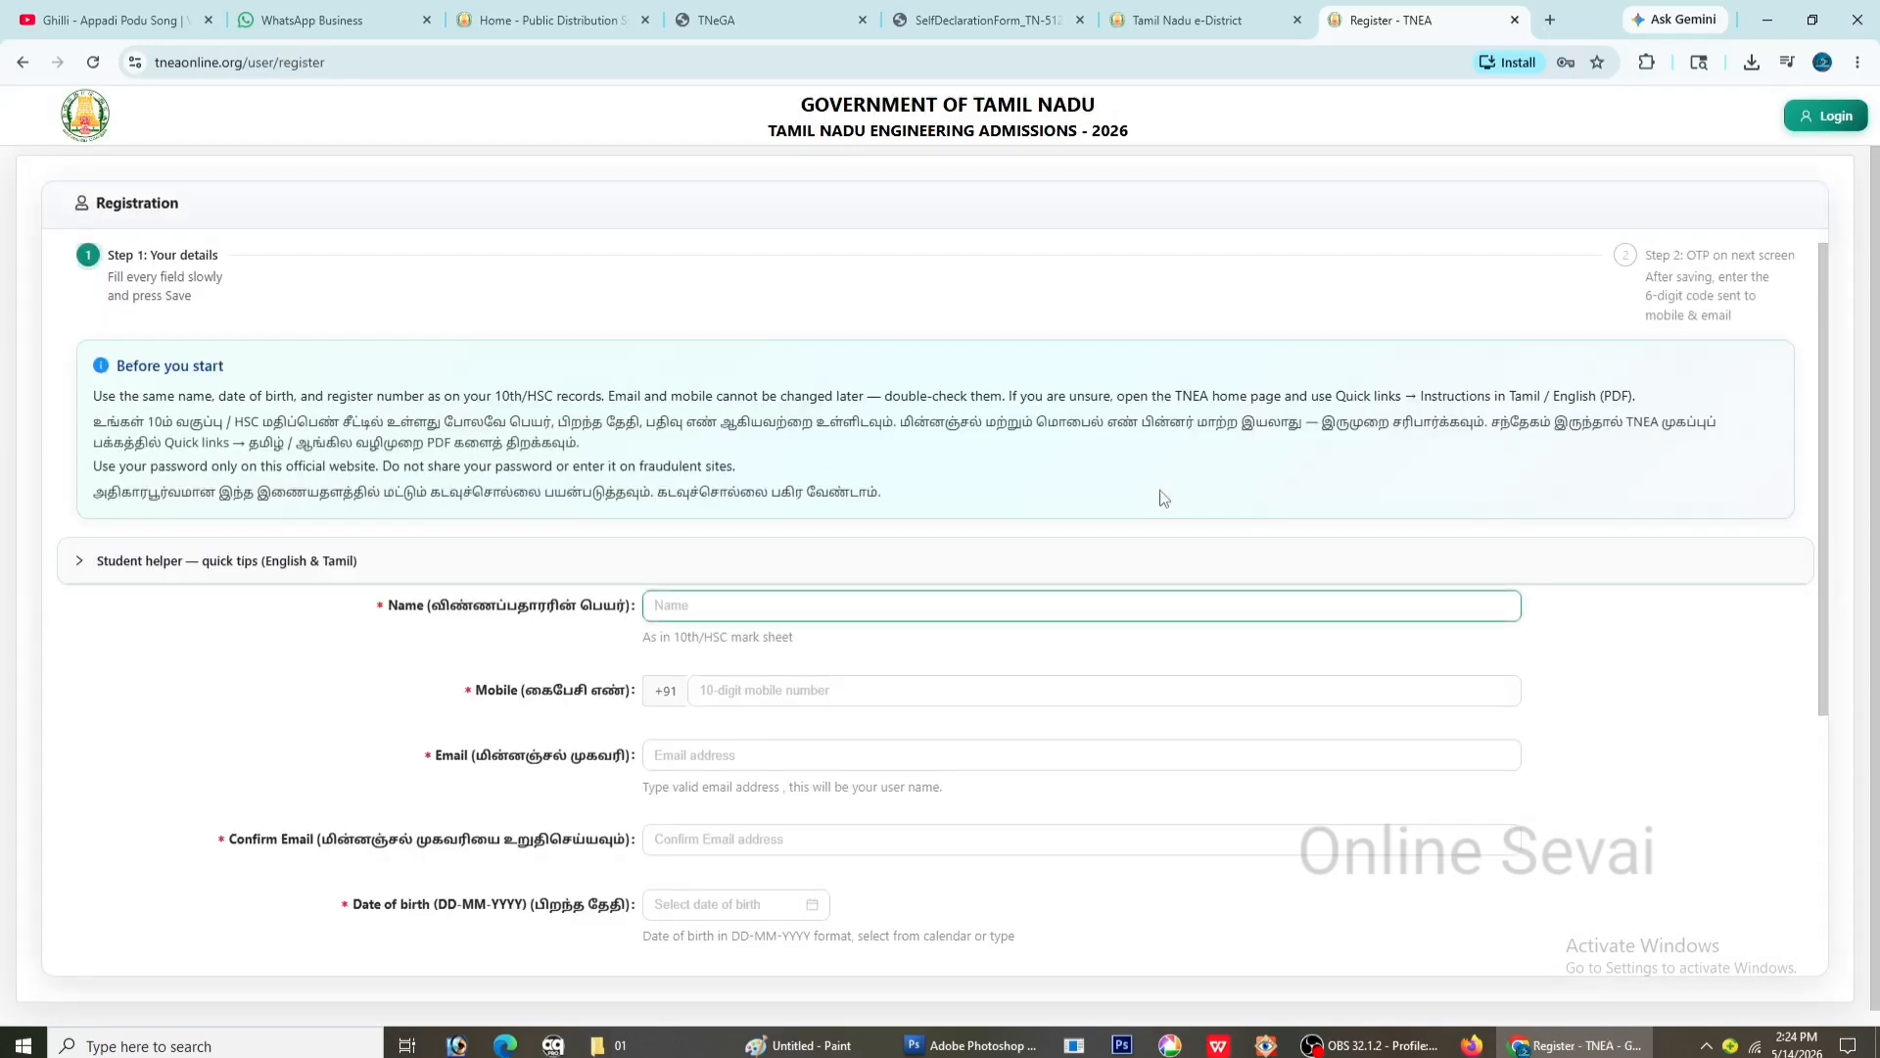
# Enter the applicant's full name and mobile number on the registration form.
pyautogui.scroll(-1, 849, 478)
pyautogui.scroll(1, 844, 478)
pyautogui.write('DH')
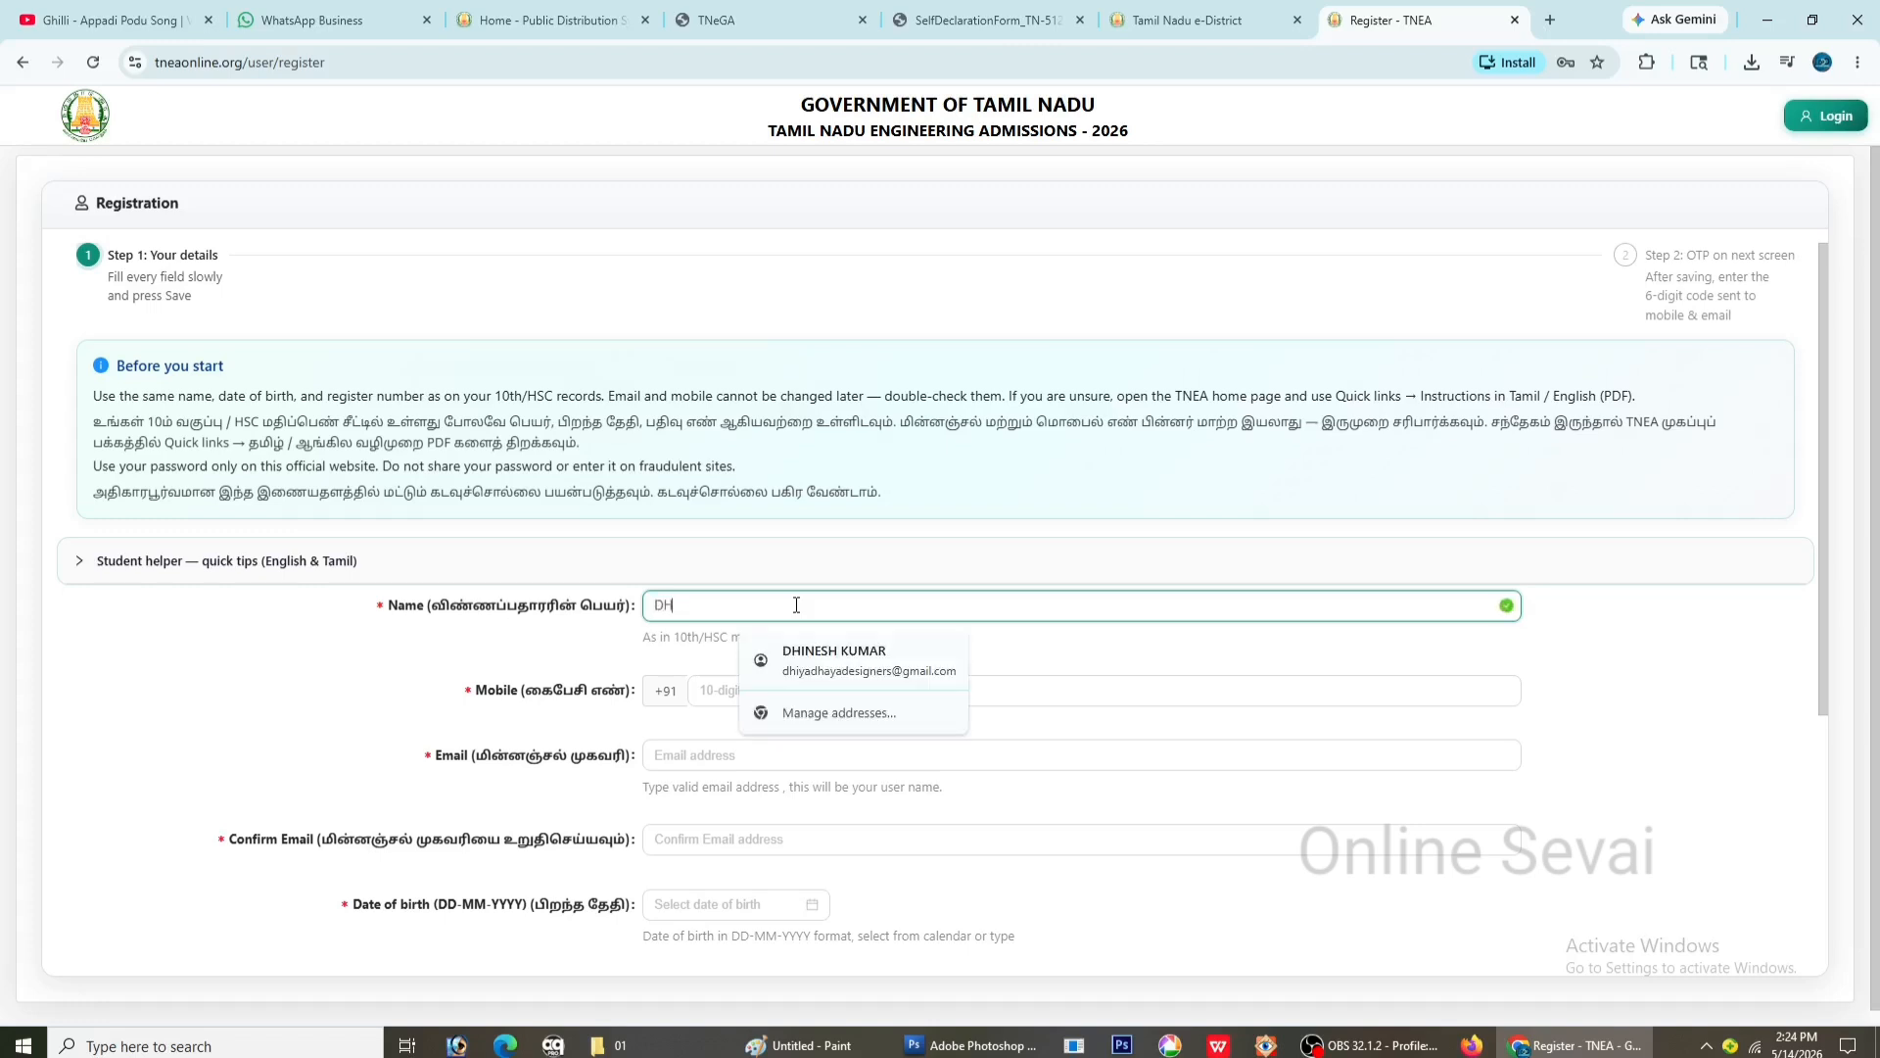
pyautogui.write('AR')
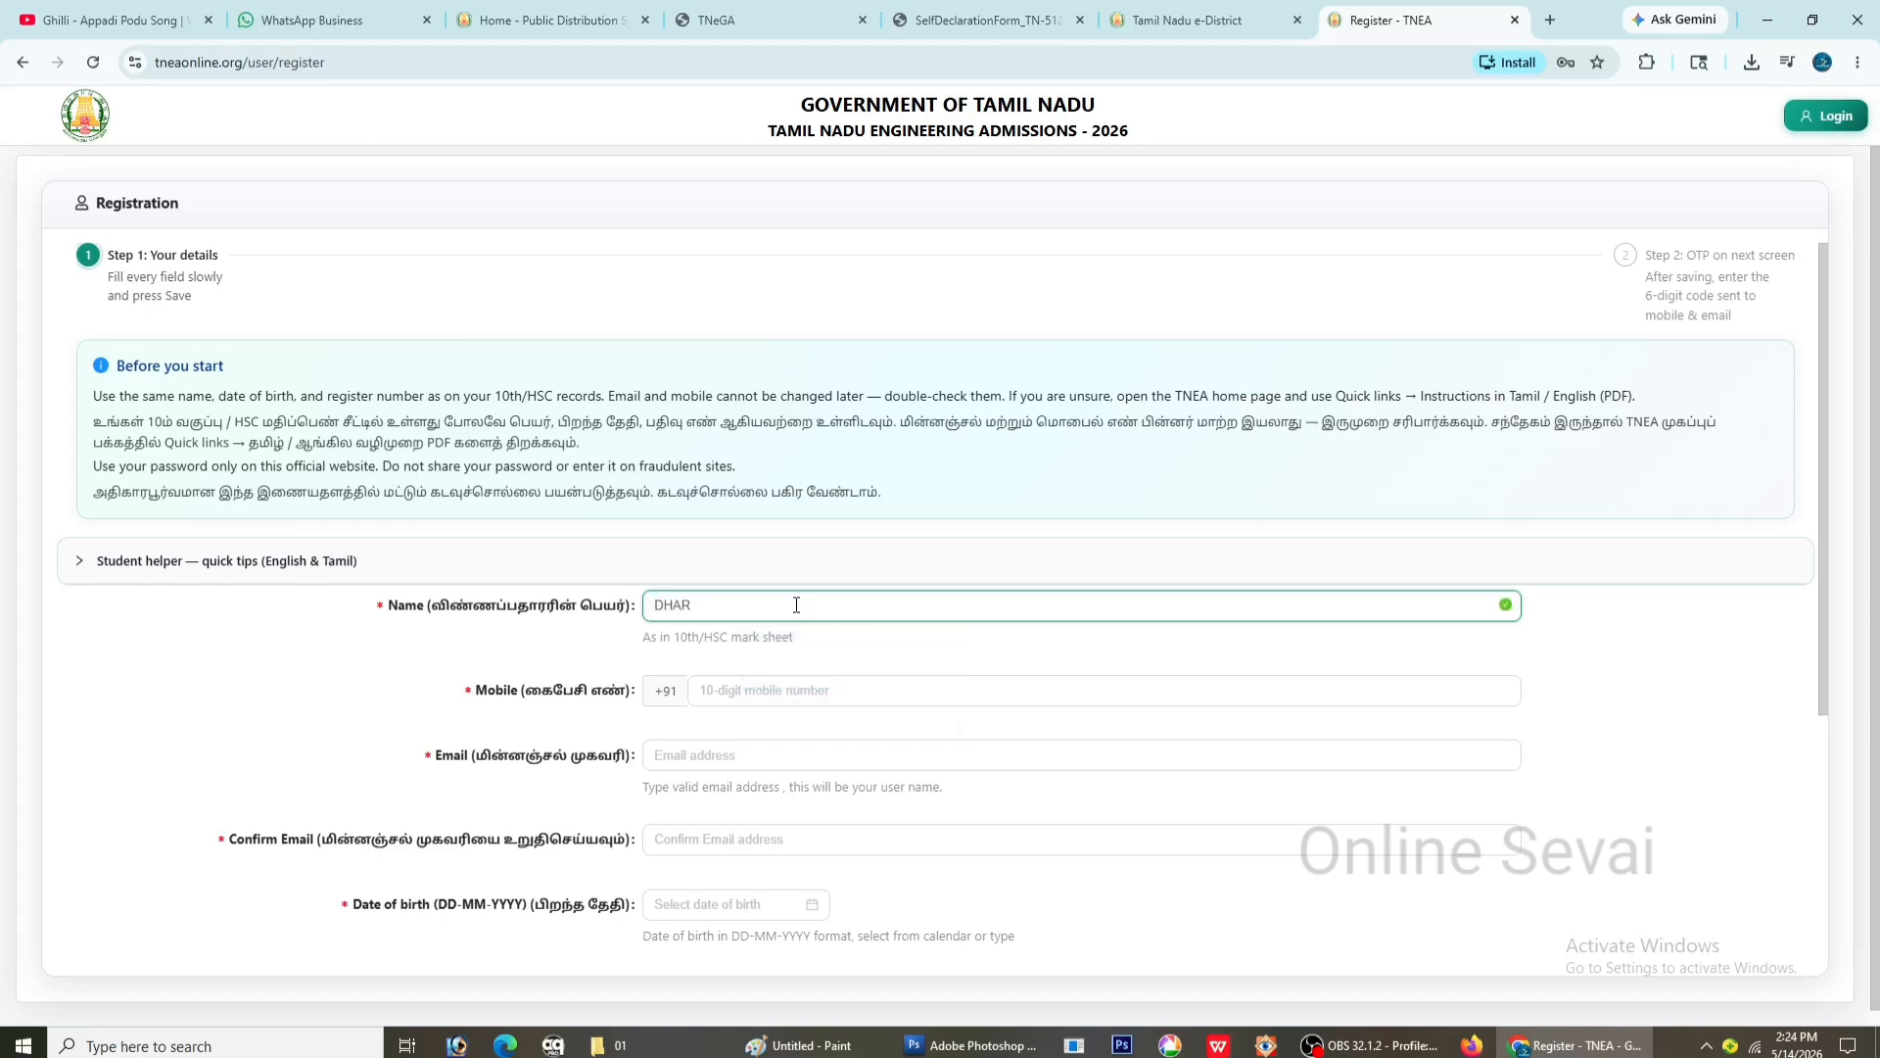
pyautogui.write('SHINI')
pyautogui.scroll(-1, 809, 619)
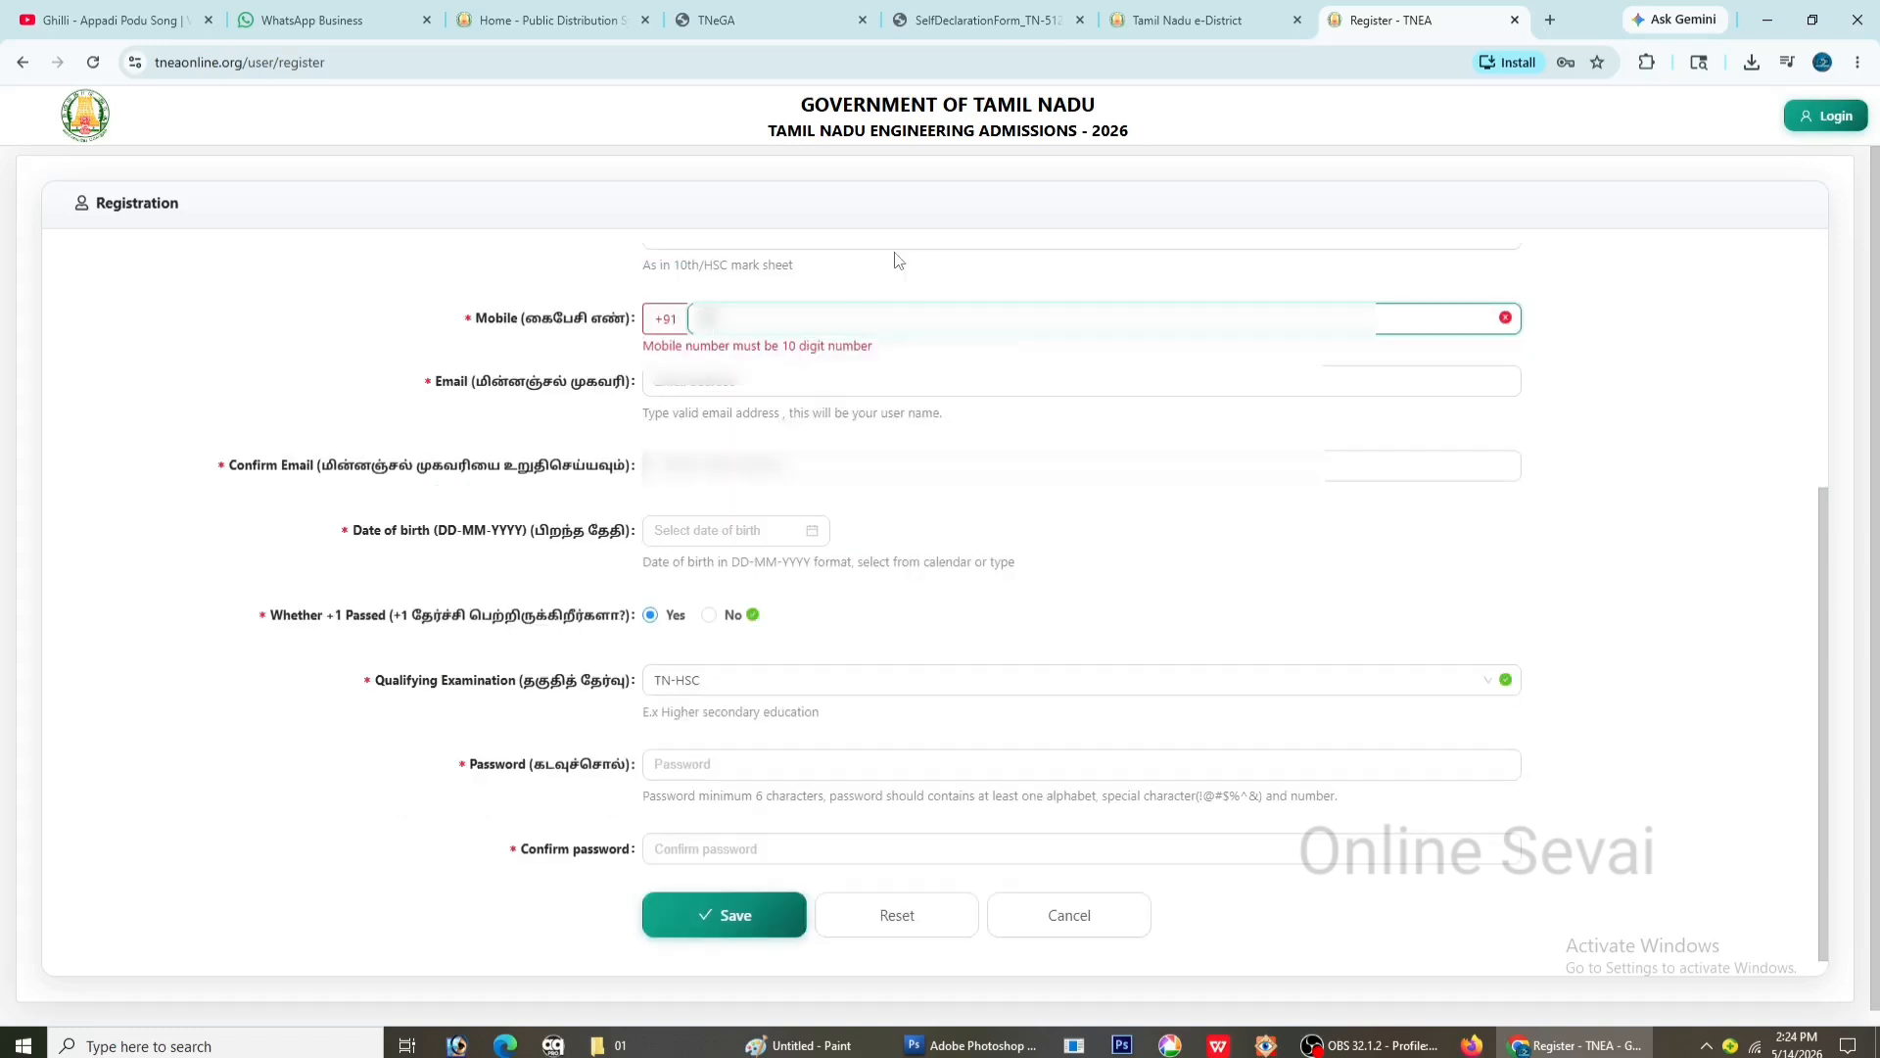
pyautogui.write('******')
# Fill in the applicant's e-mail address and repeat it in Confirm Email.
pyautogui.click(785, 374)
pyautogui.write('******')
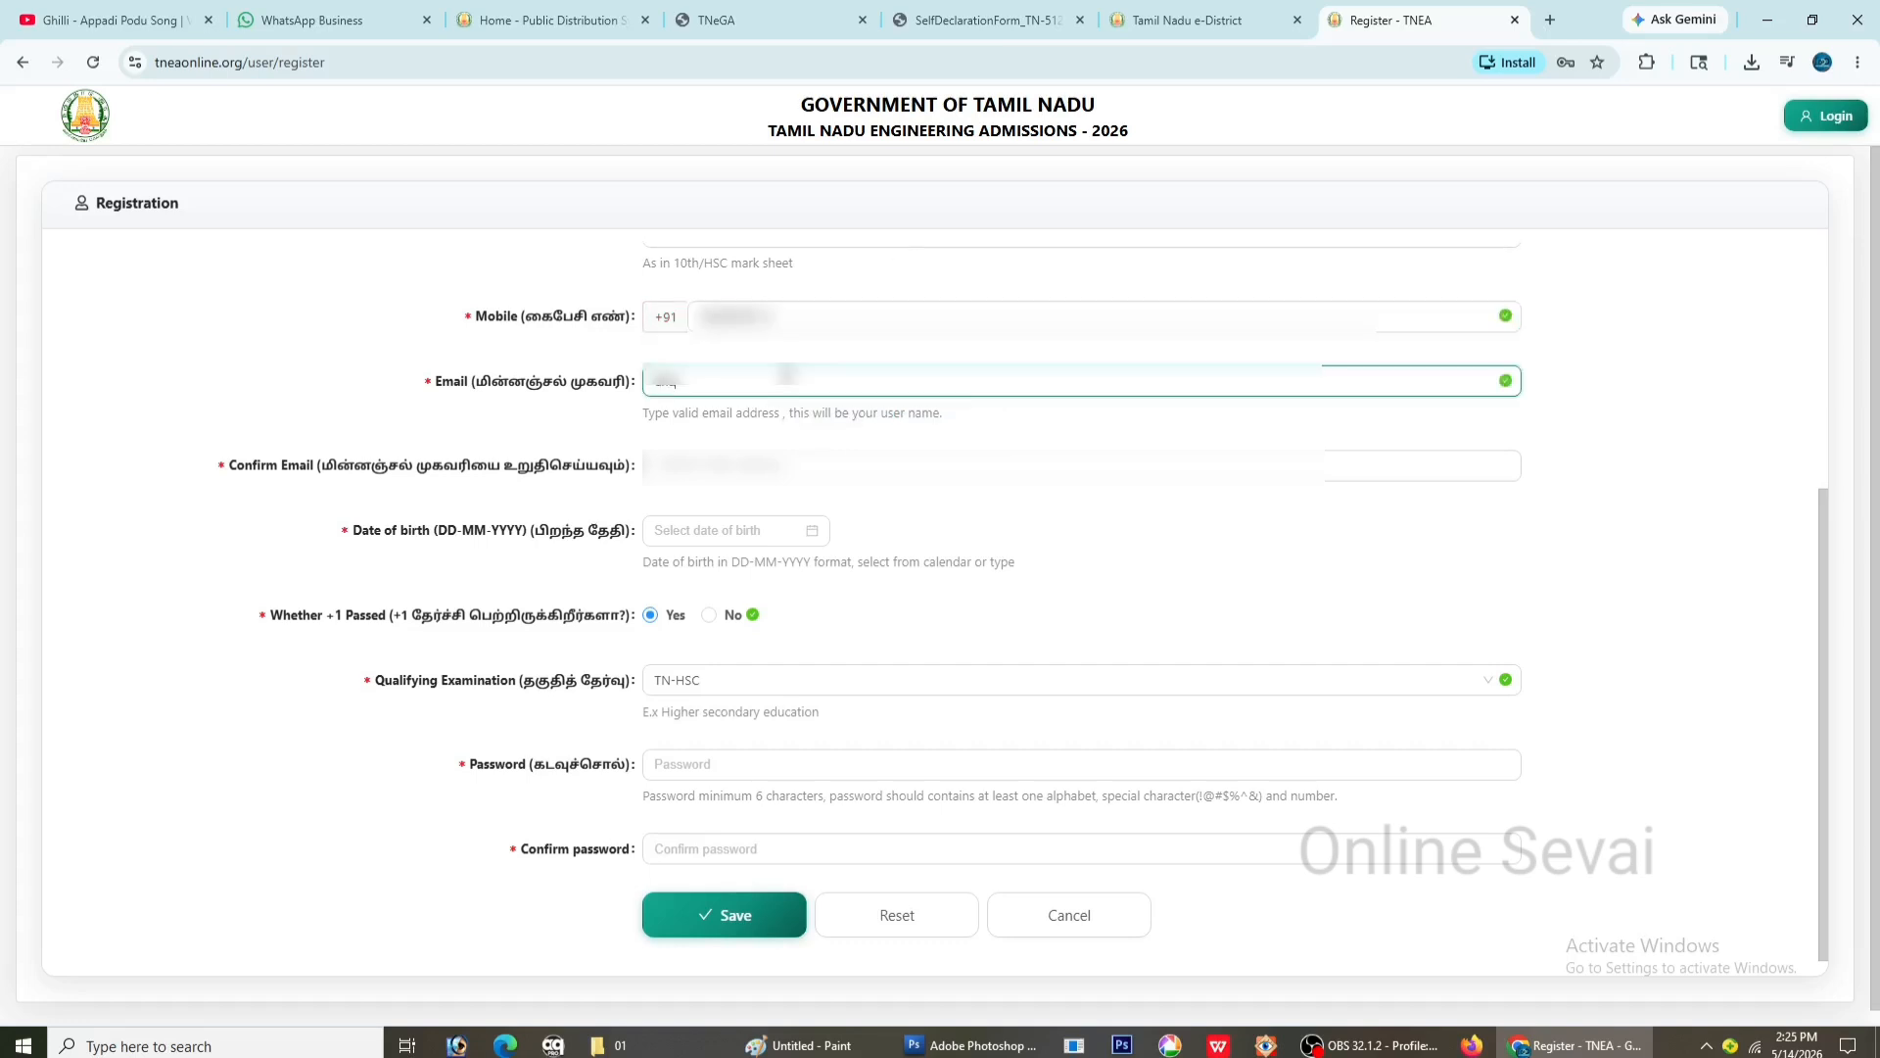
pyautogui.write('*************')
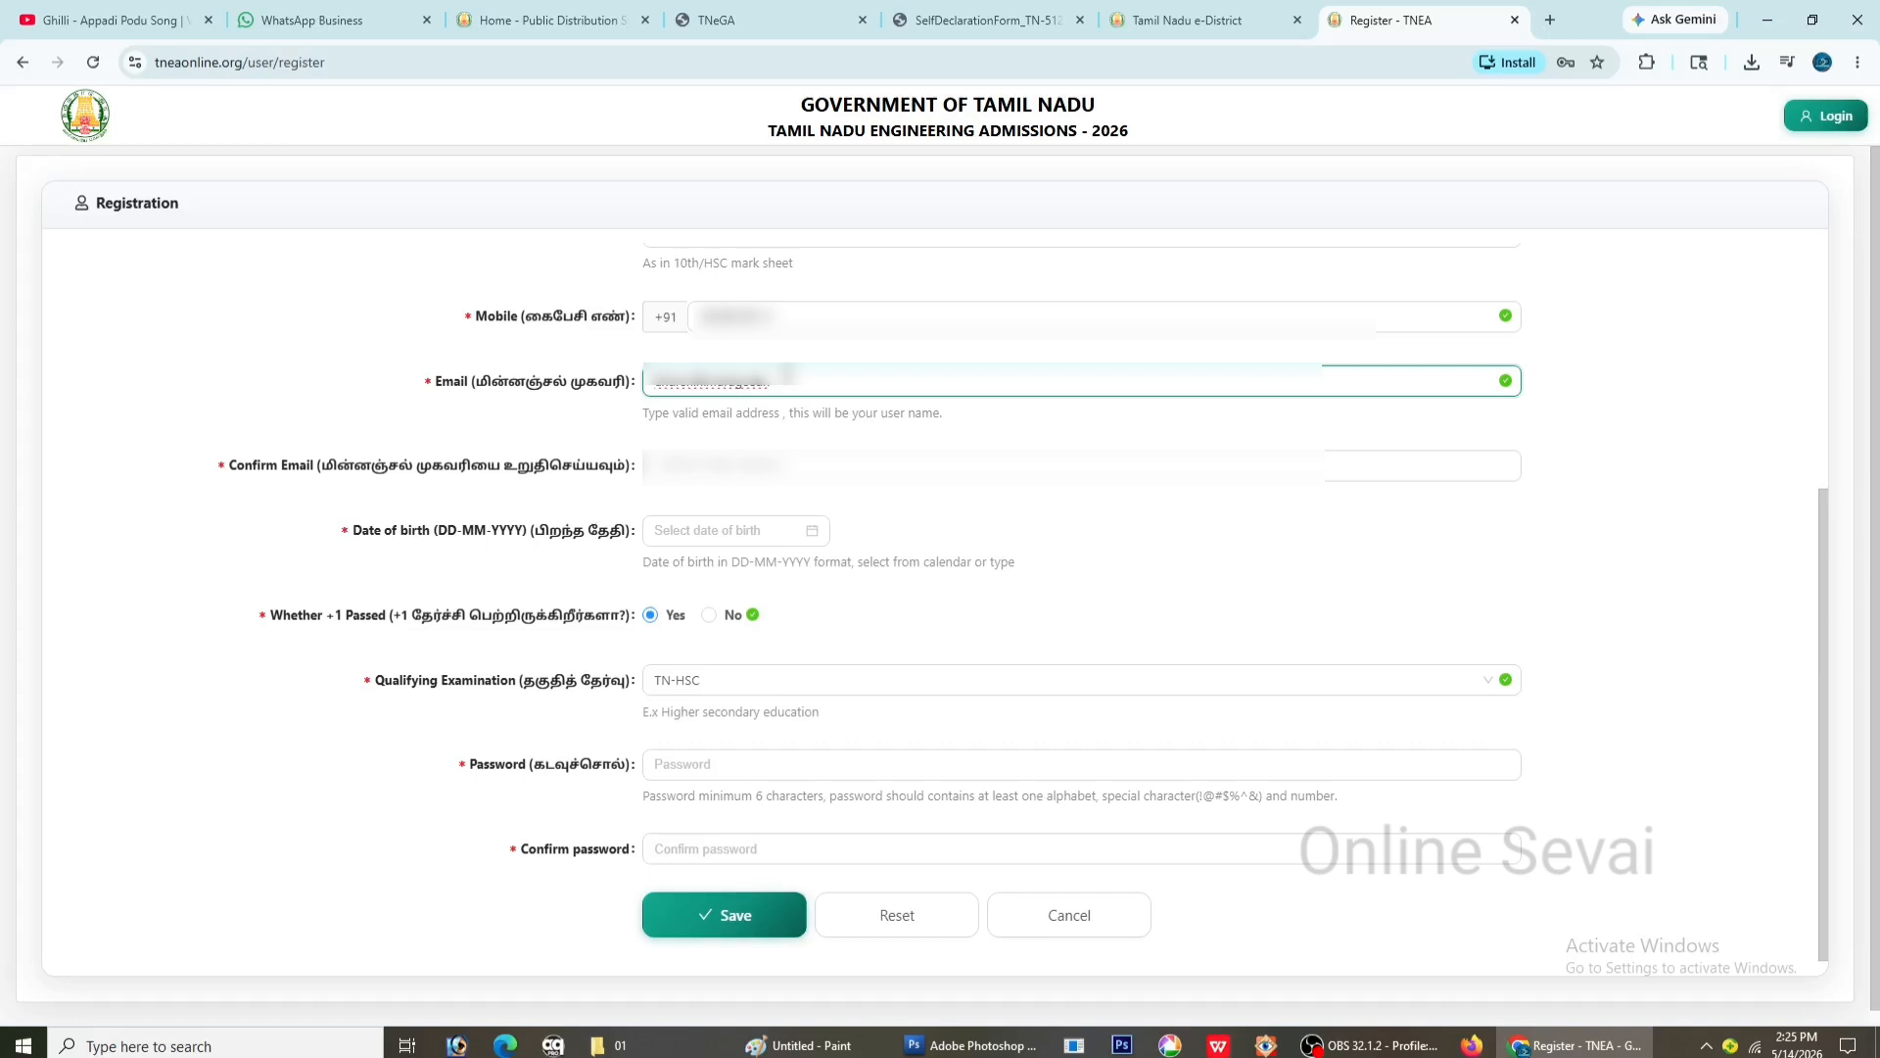
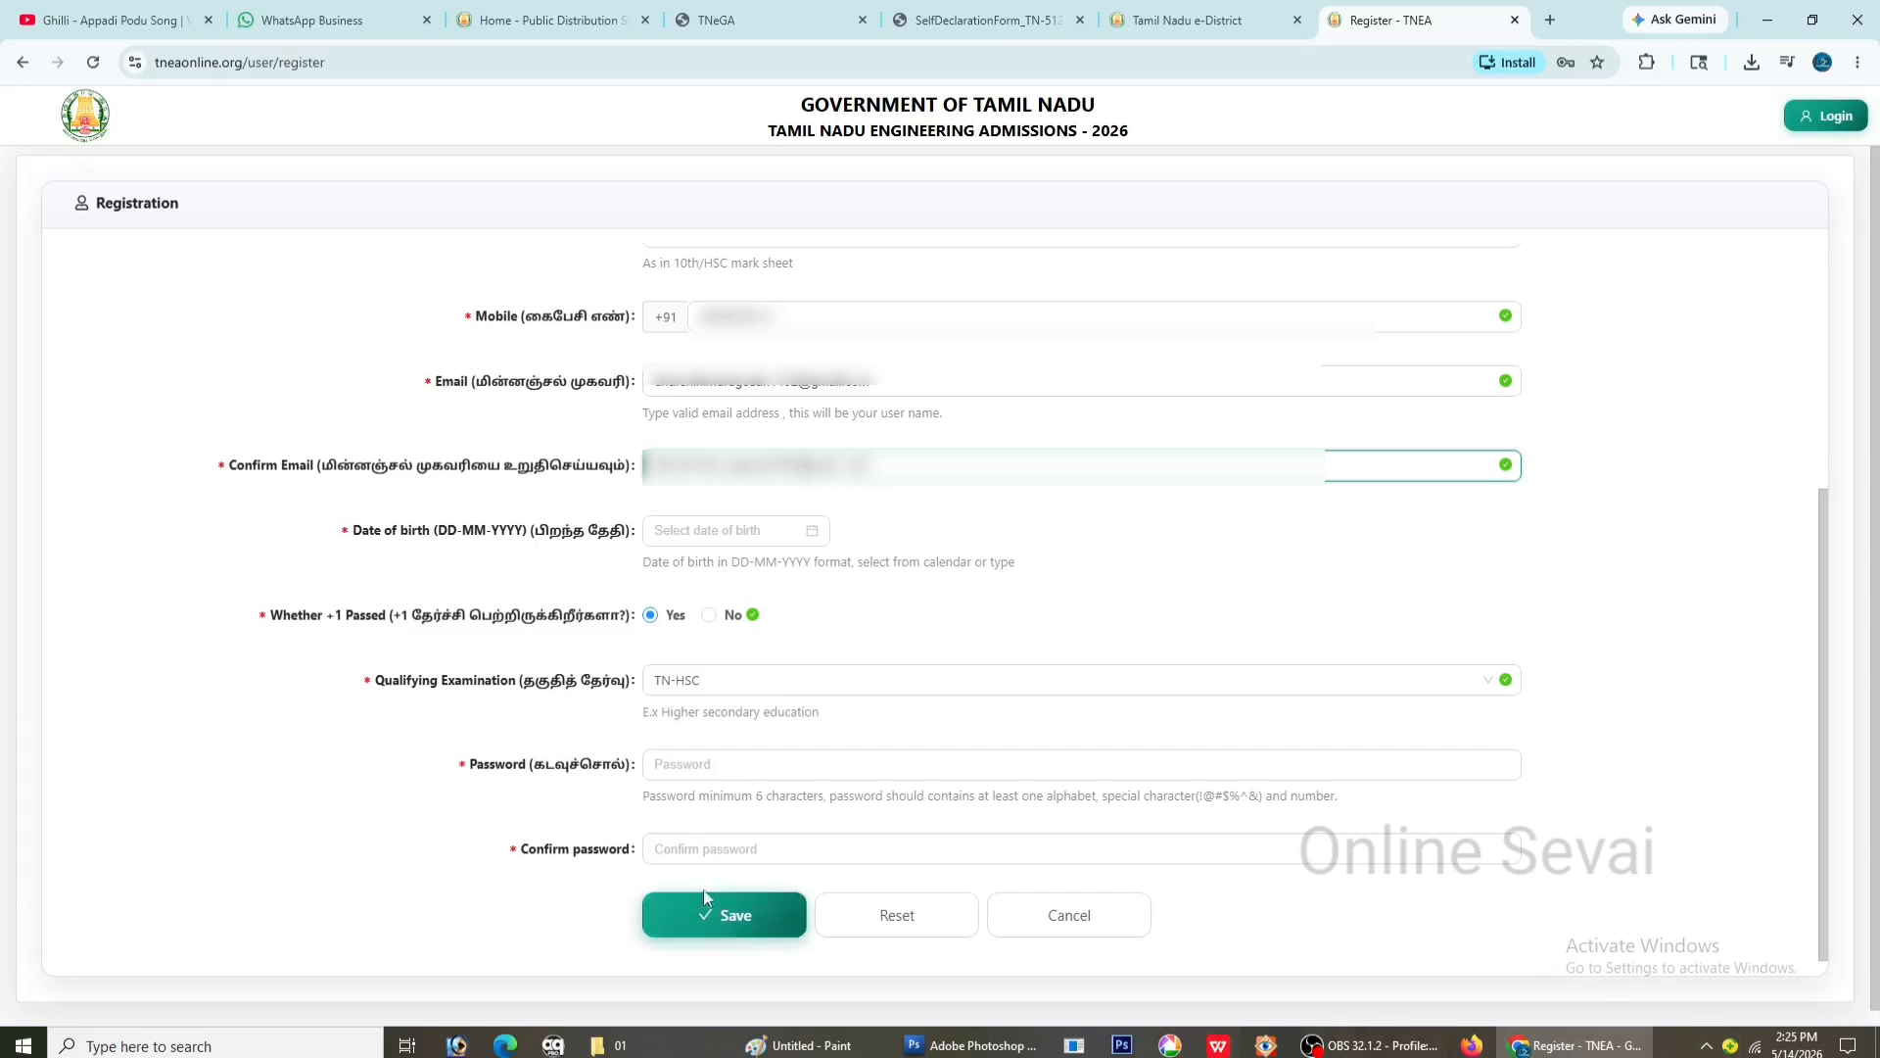
pyautogui.click(817, 537)
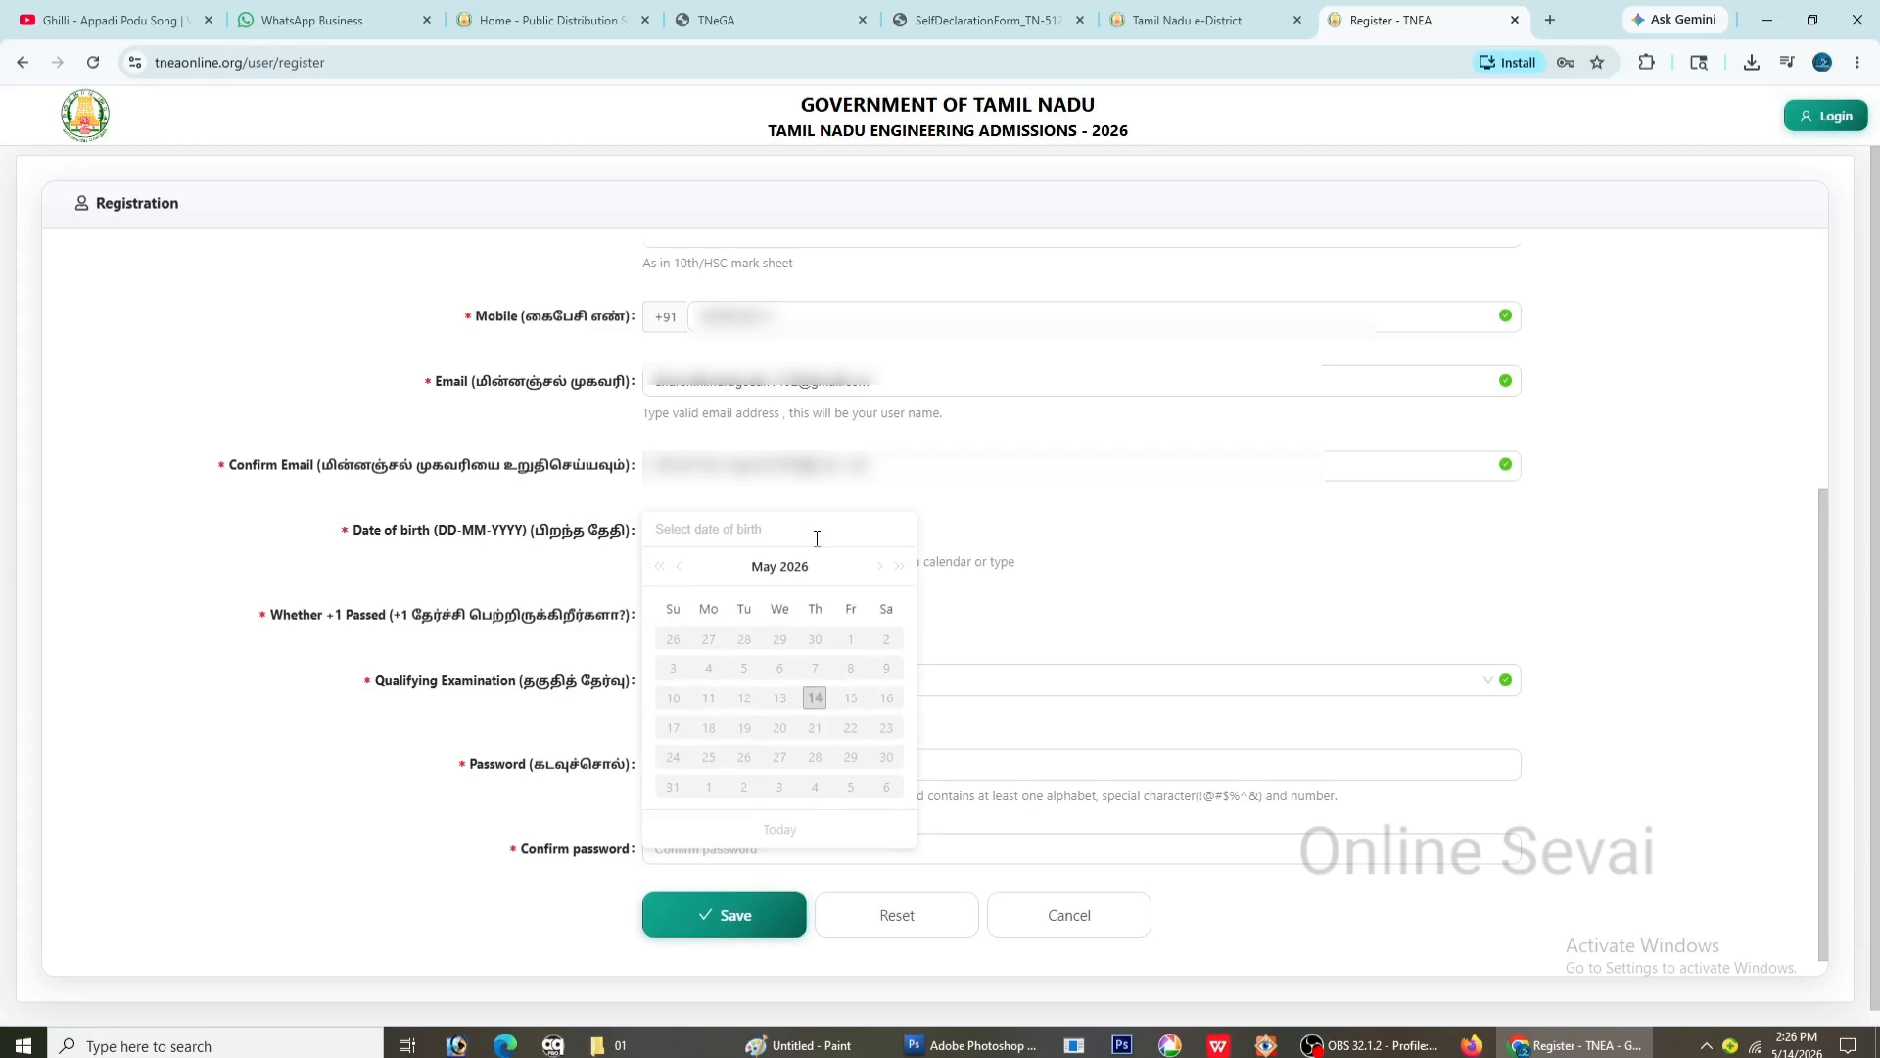
pyautogui.click(795, 566)
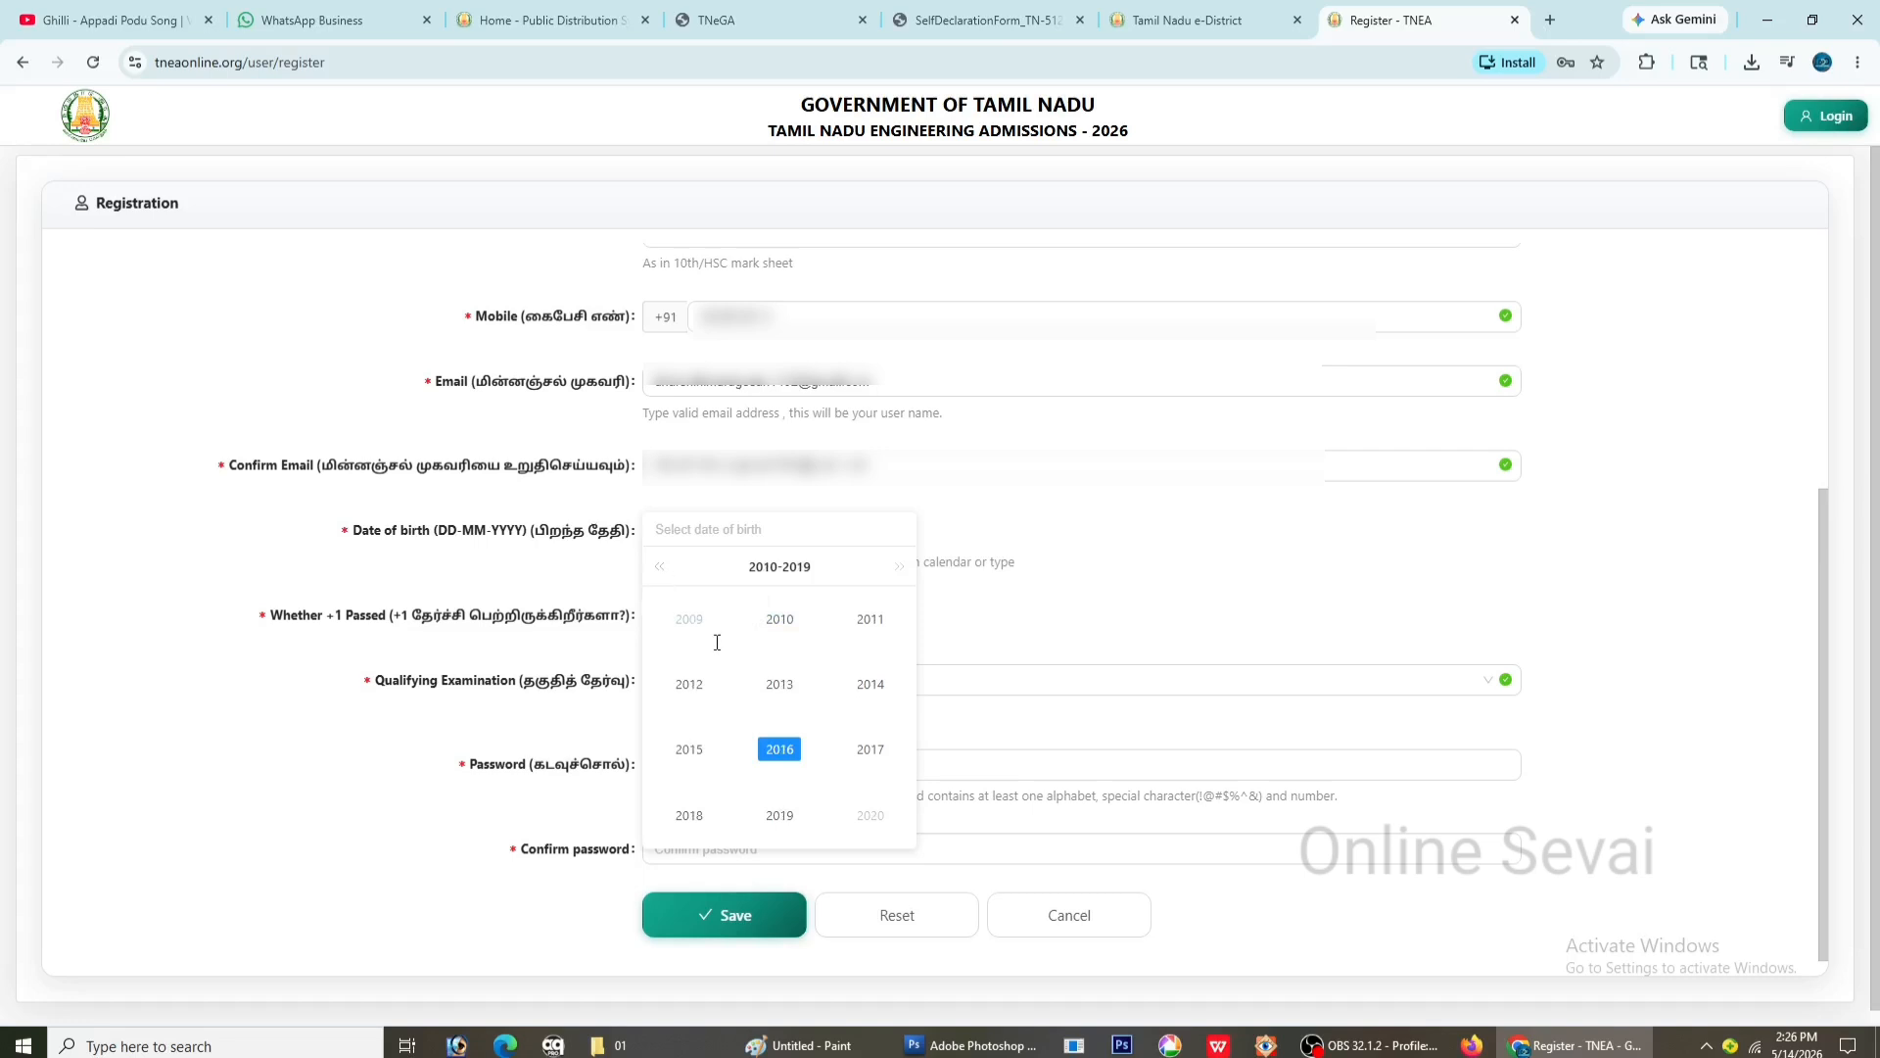
pyautogui.click(779, 815)
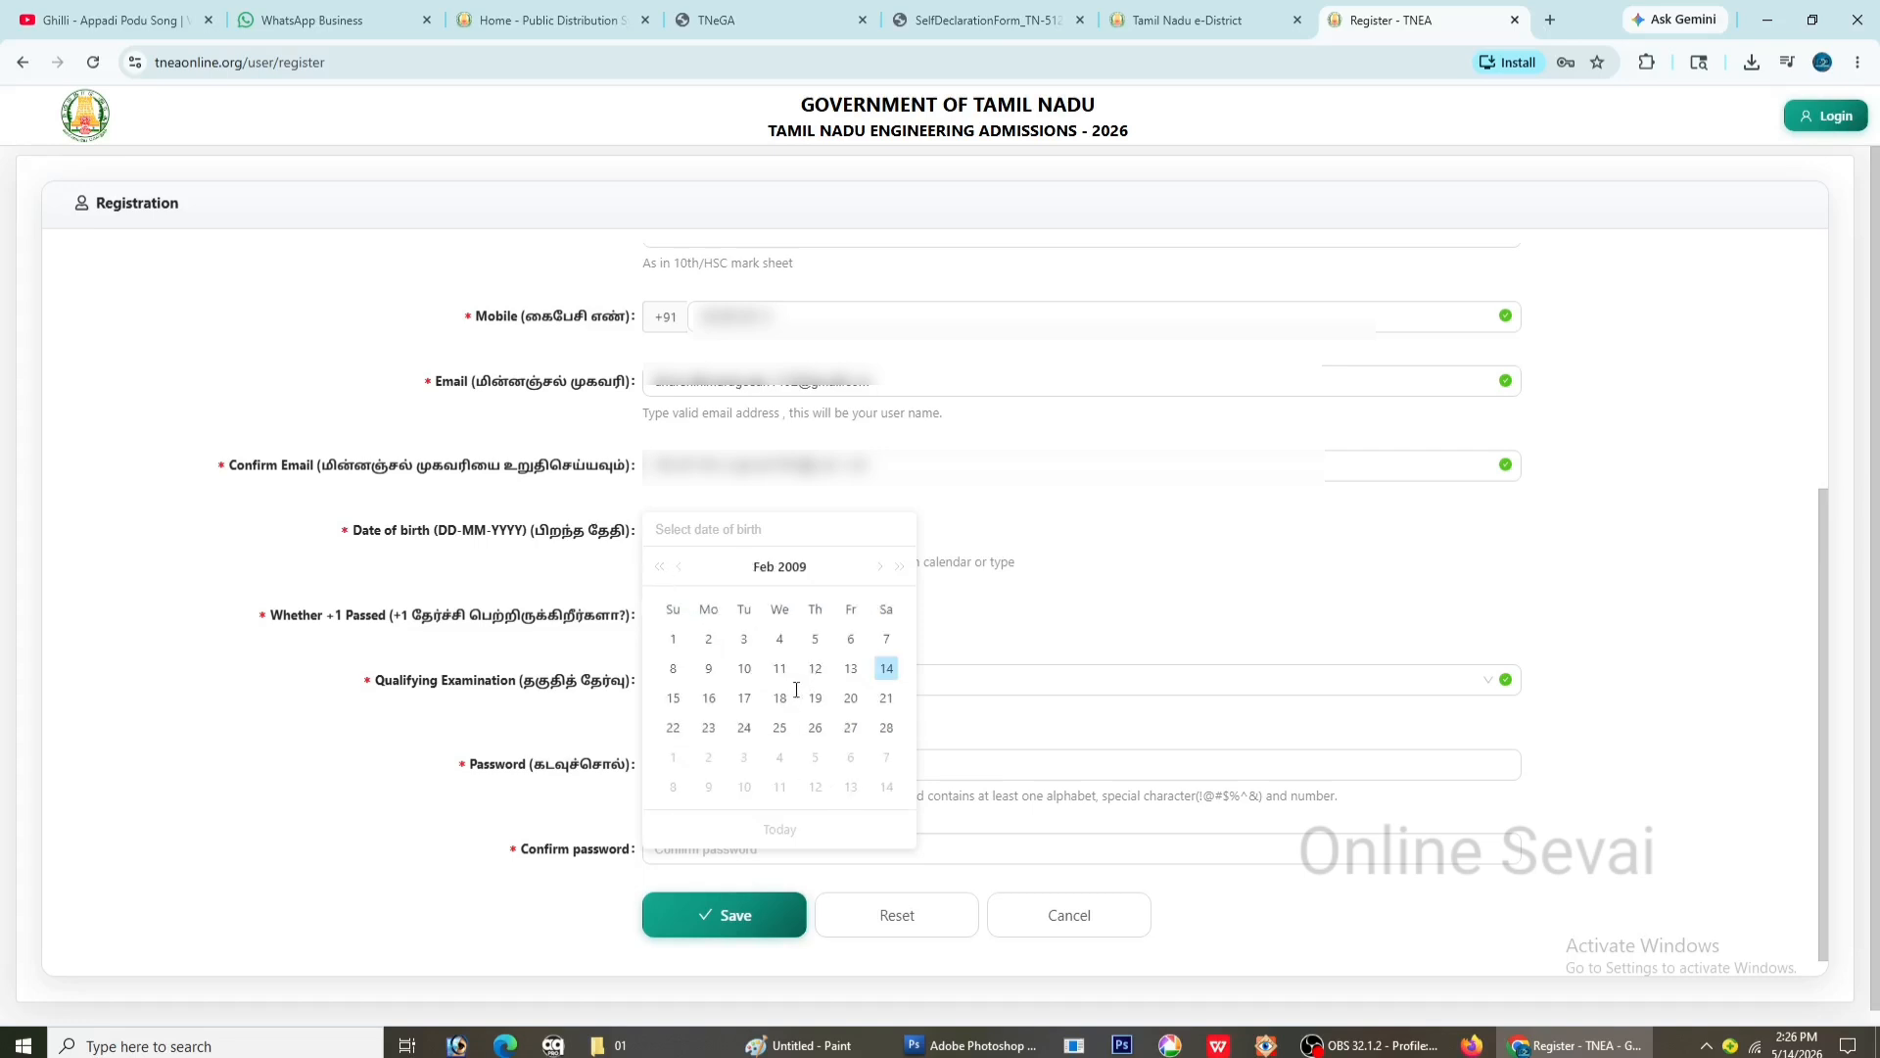
pyautogui.click(892, 669)
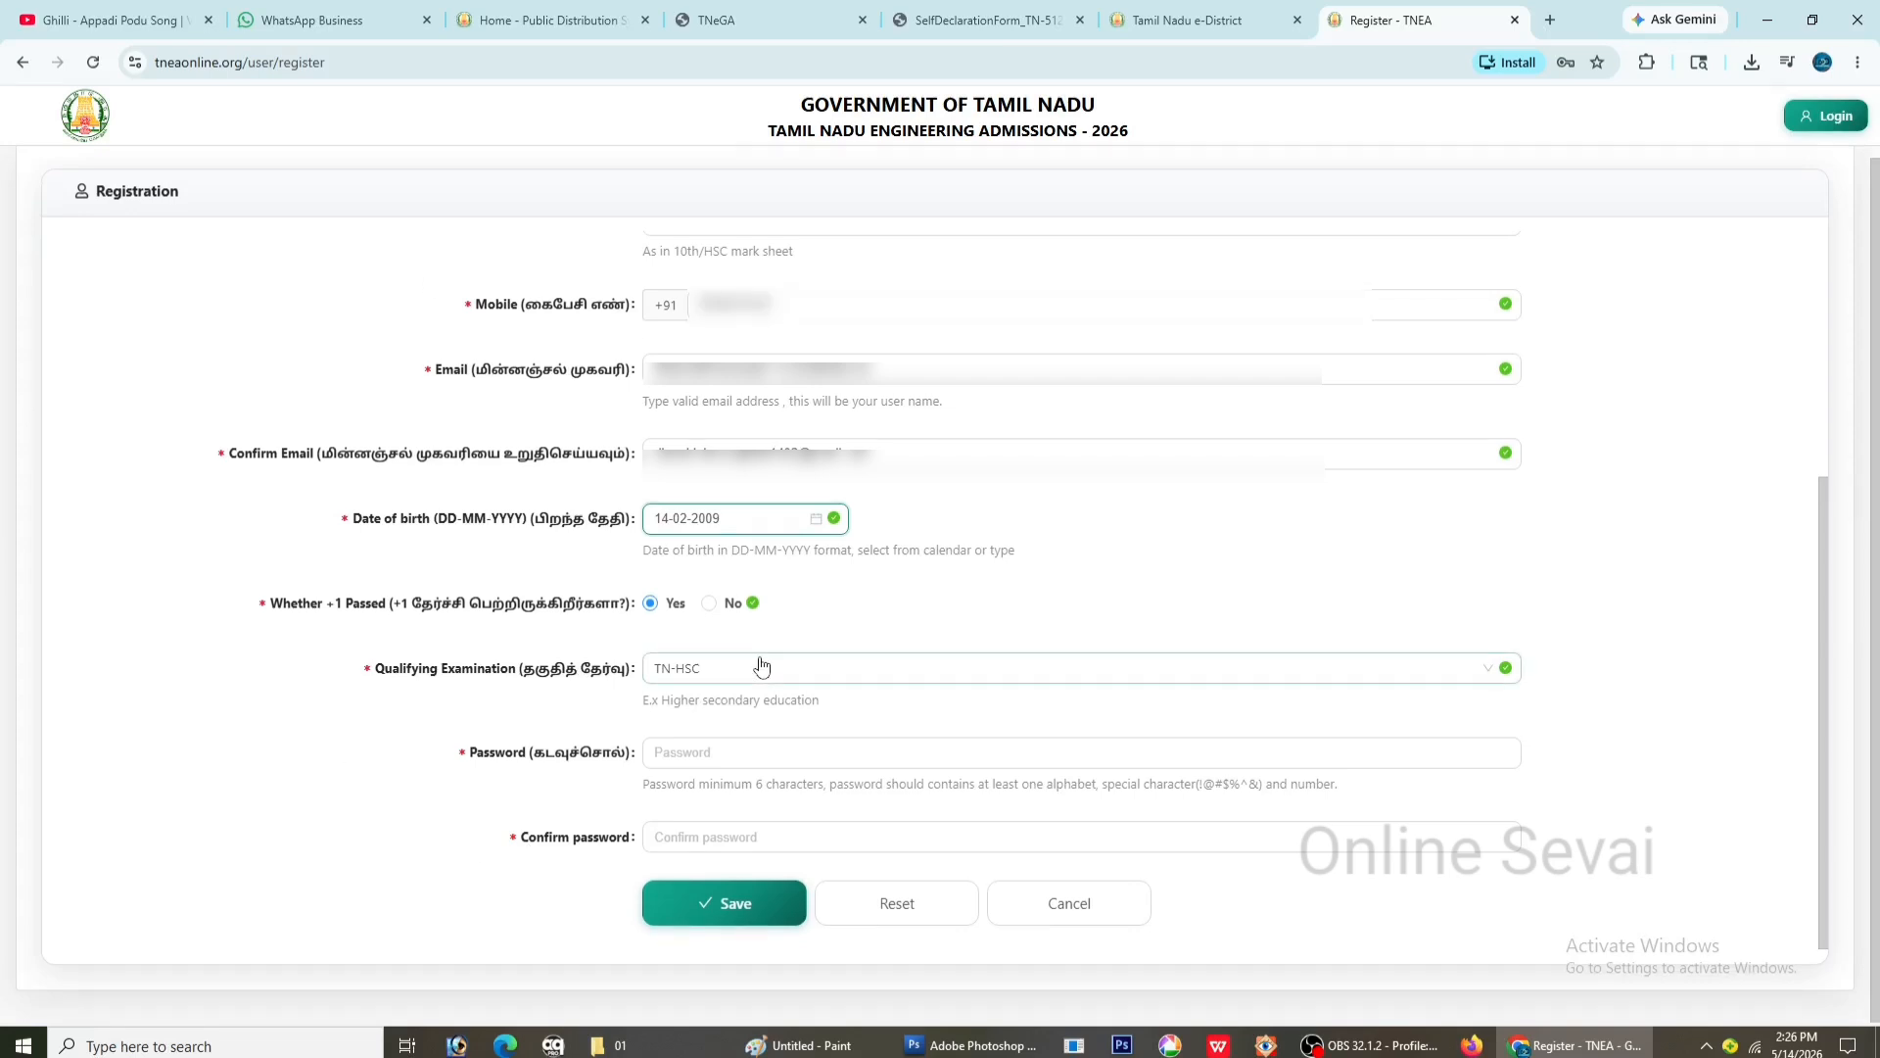
# Enter a strong account password and begin retyping it in Confirm password.
pyautogui.click(715, 751)
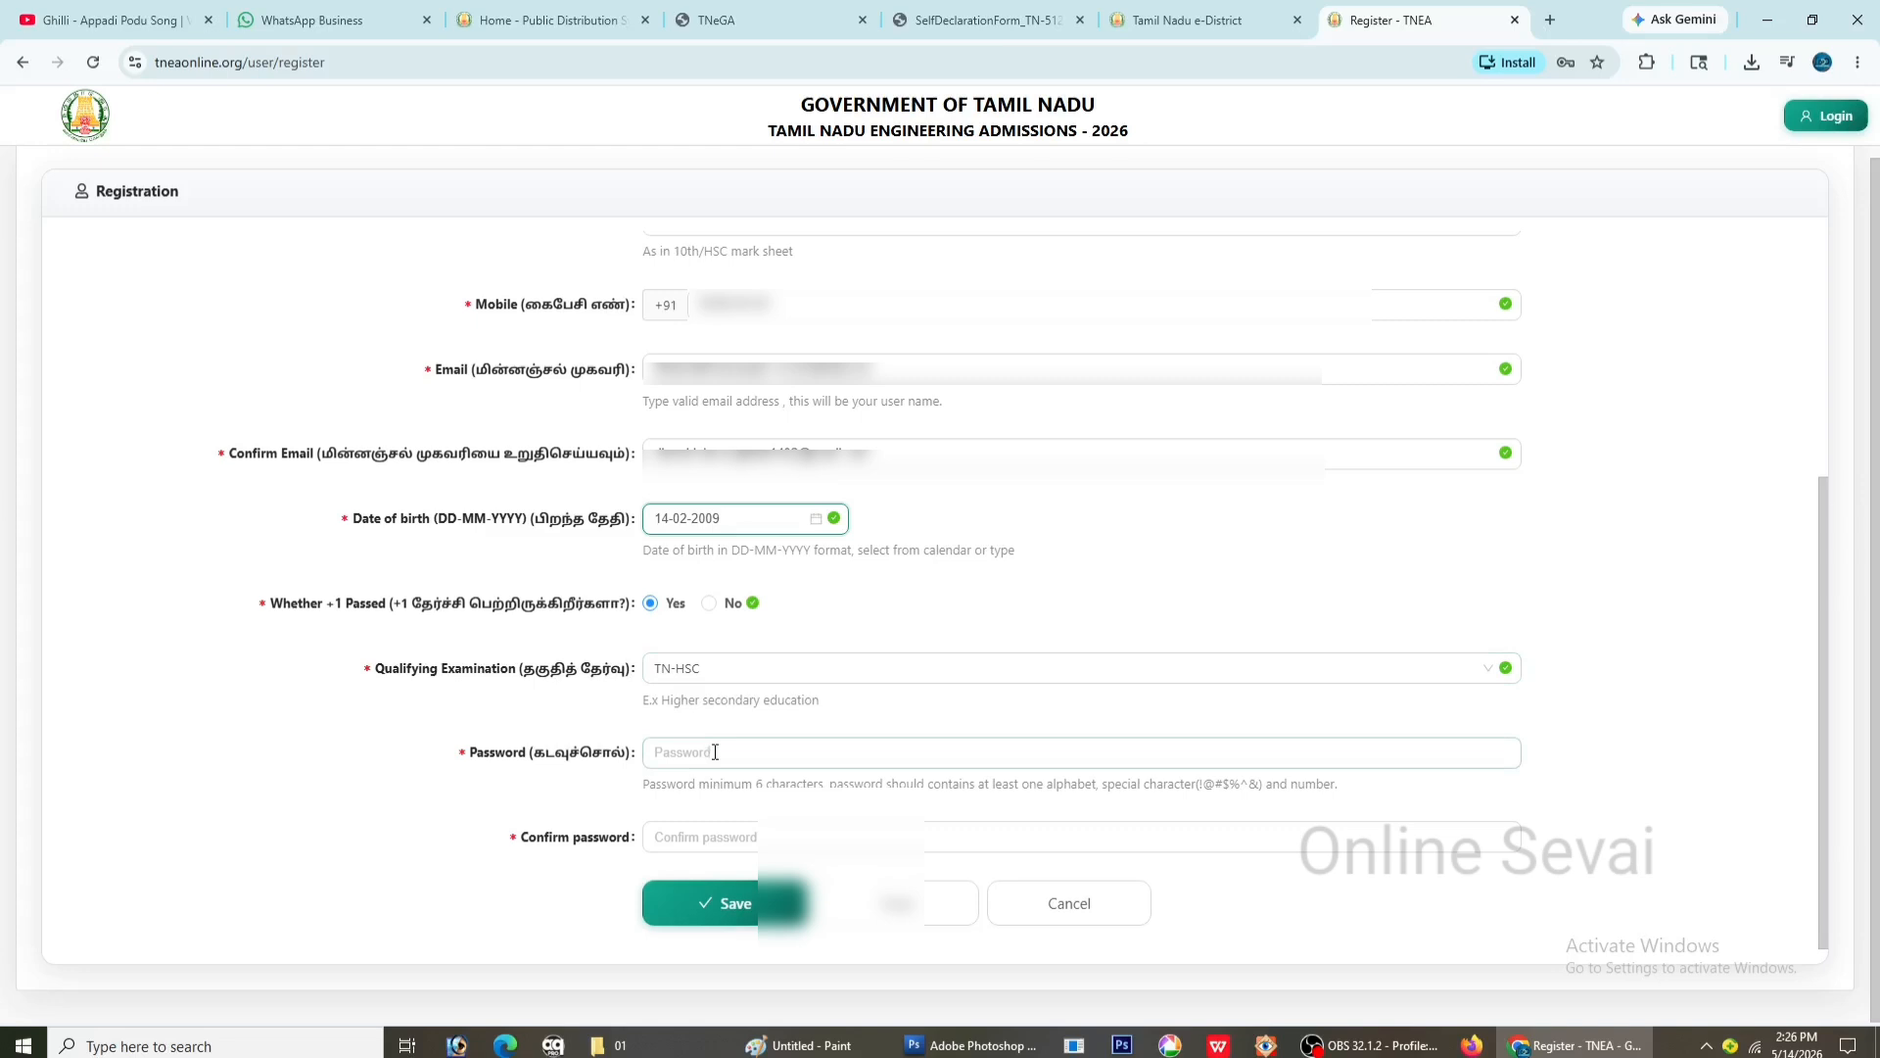
pyautogui.click(715, 751)
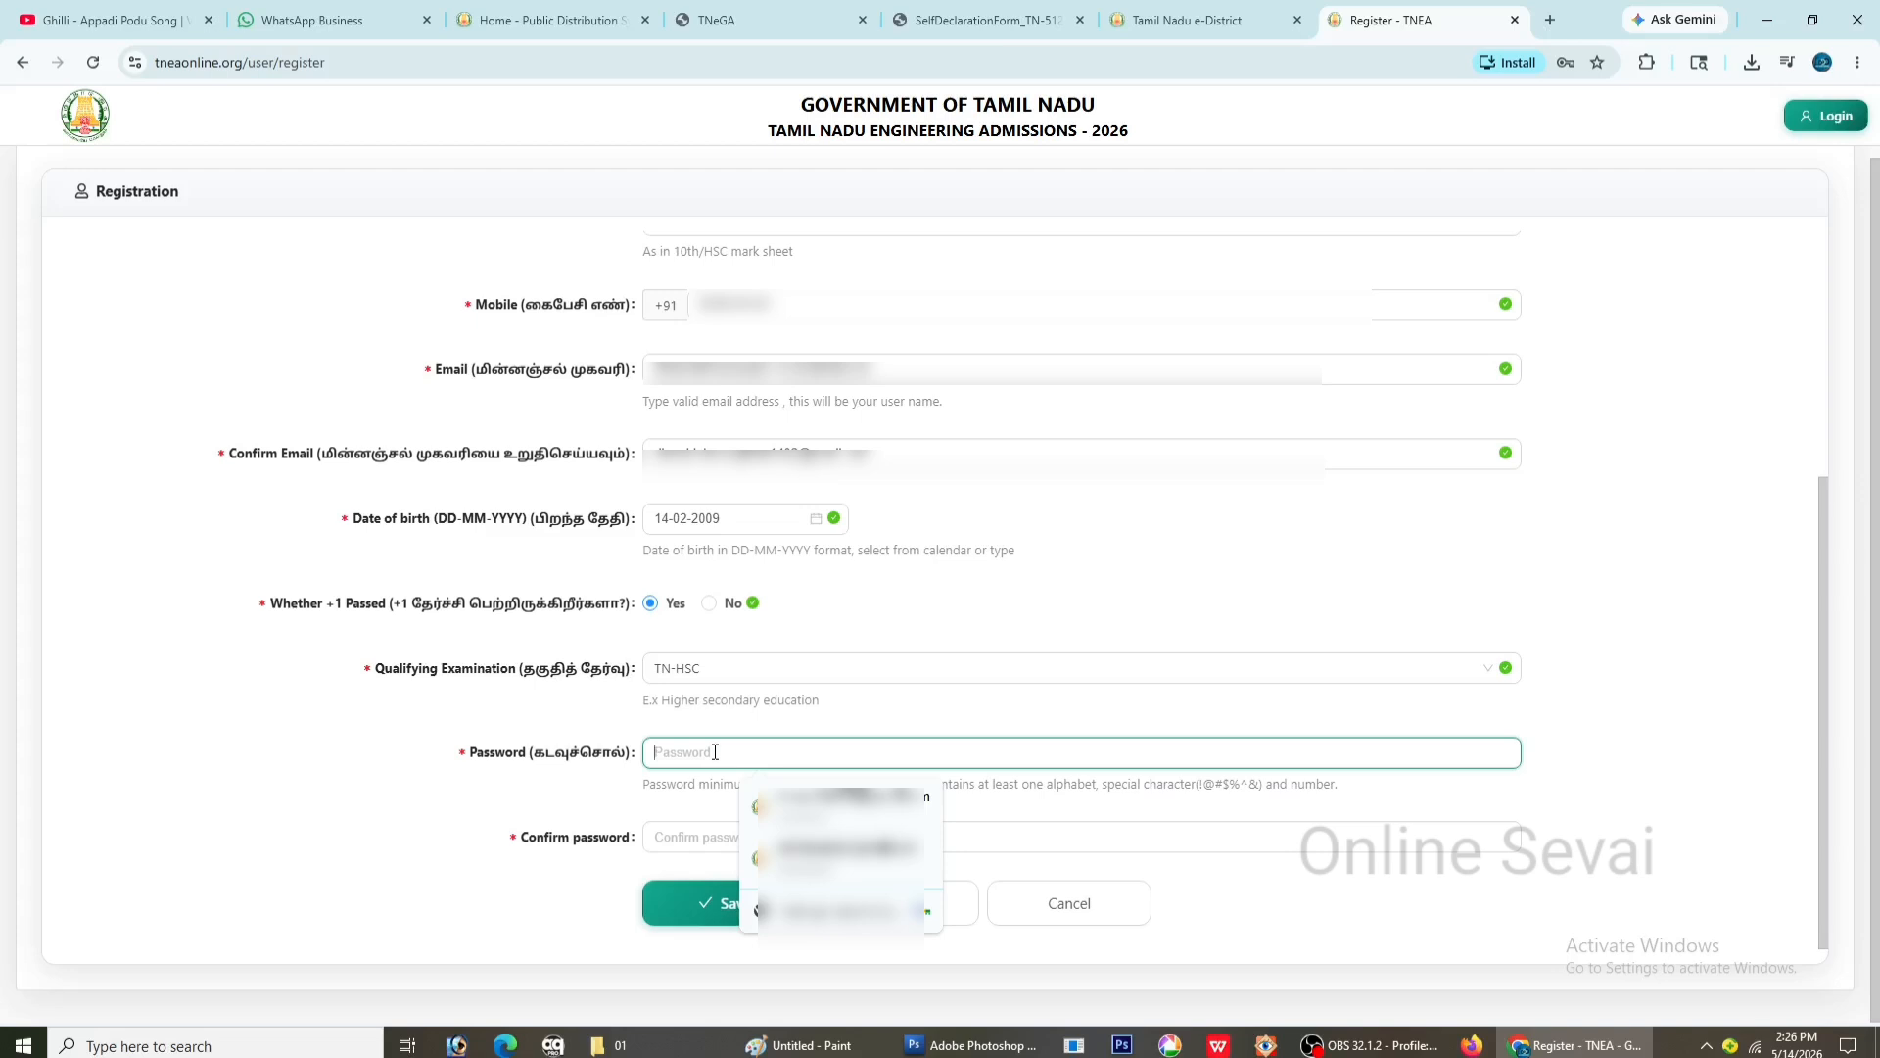
pyautogui.press('BackSpace')
pyautogui.press('BackSpace')
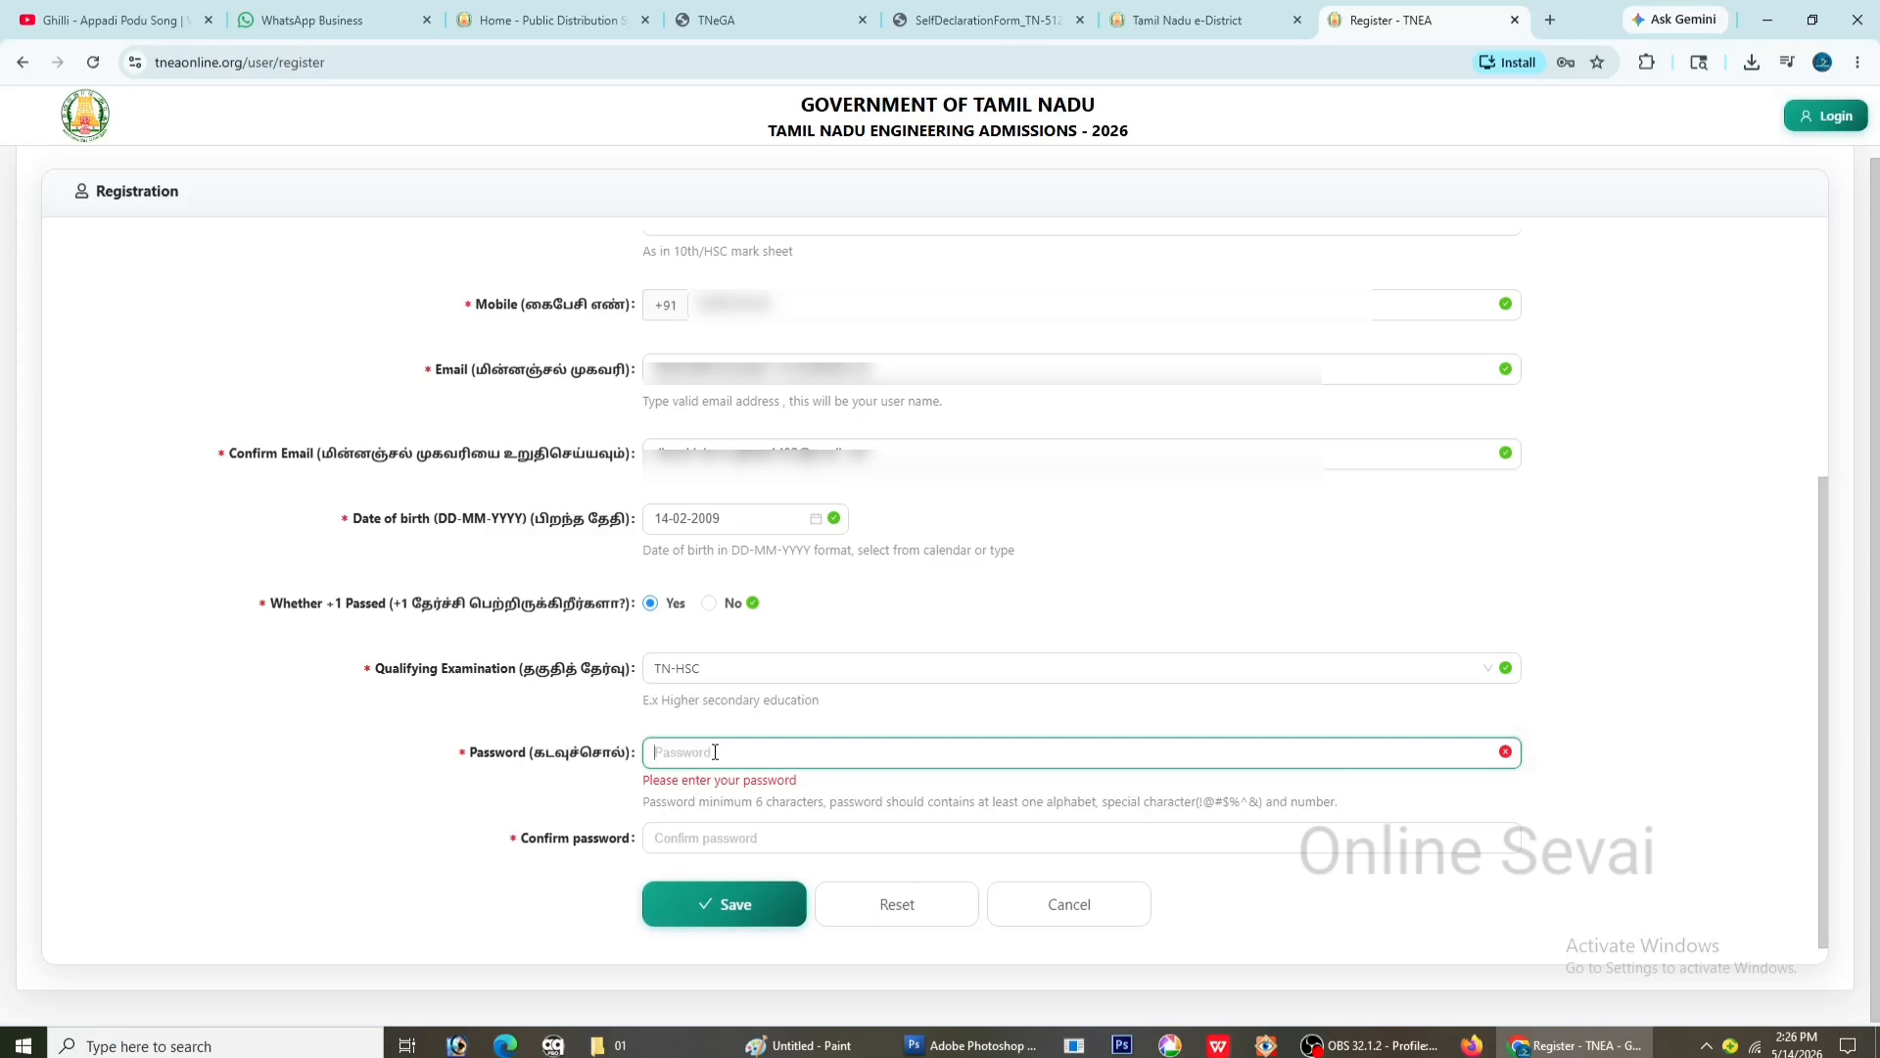
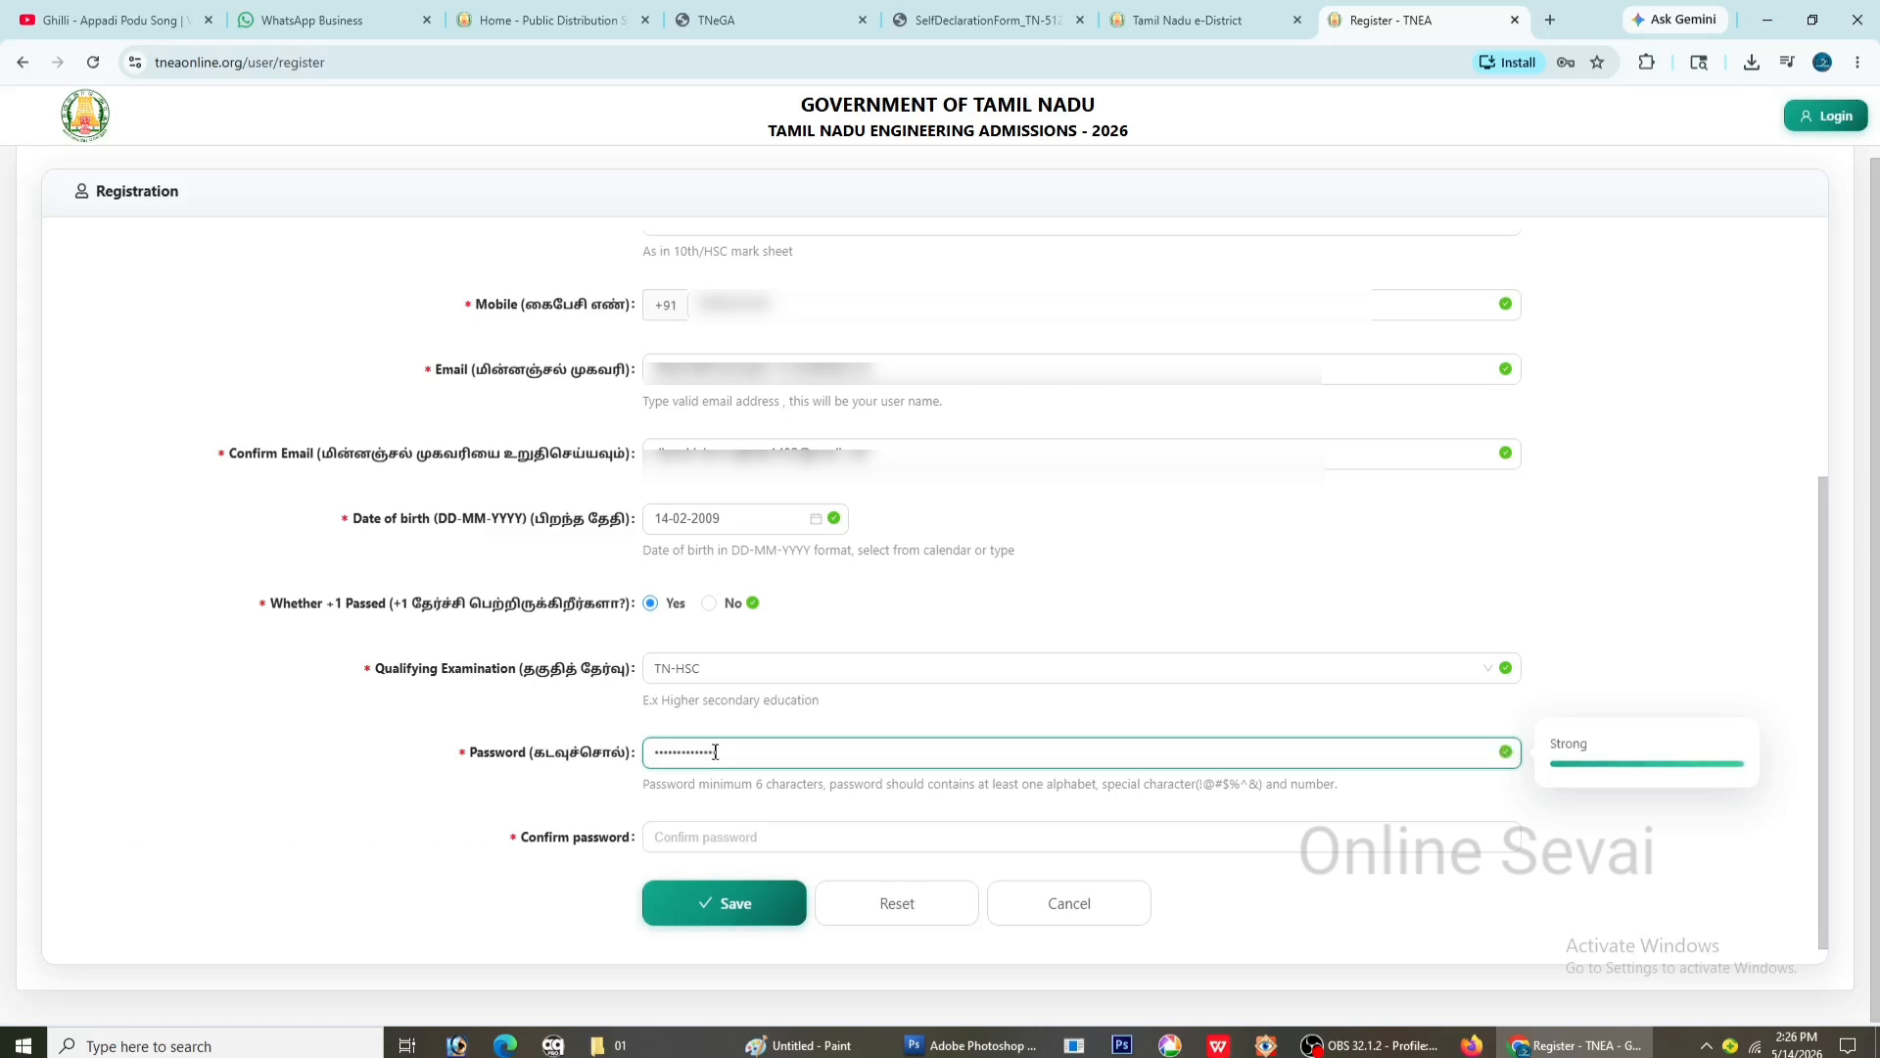
pyautogui.click(736, 837)
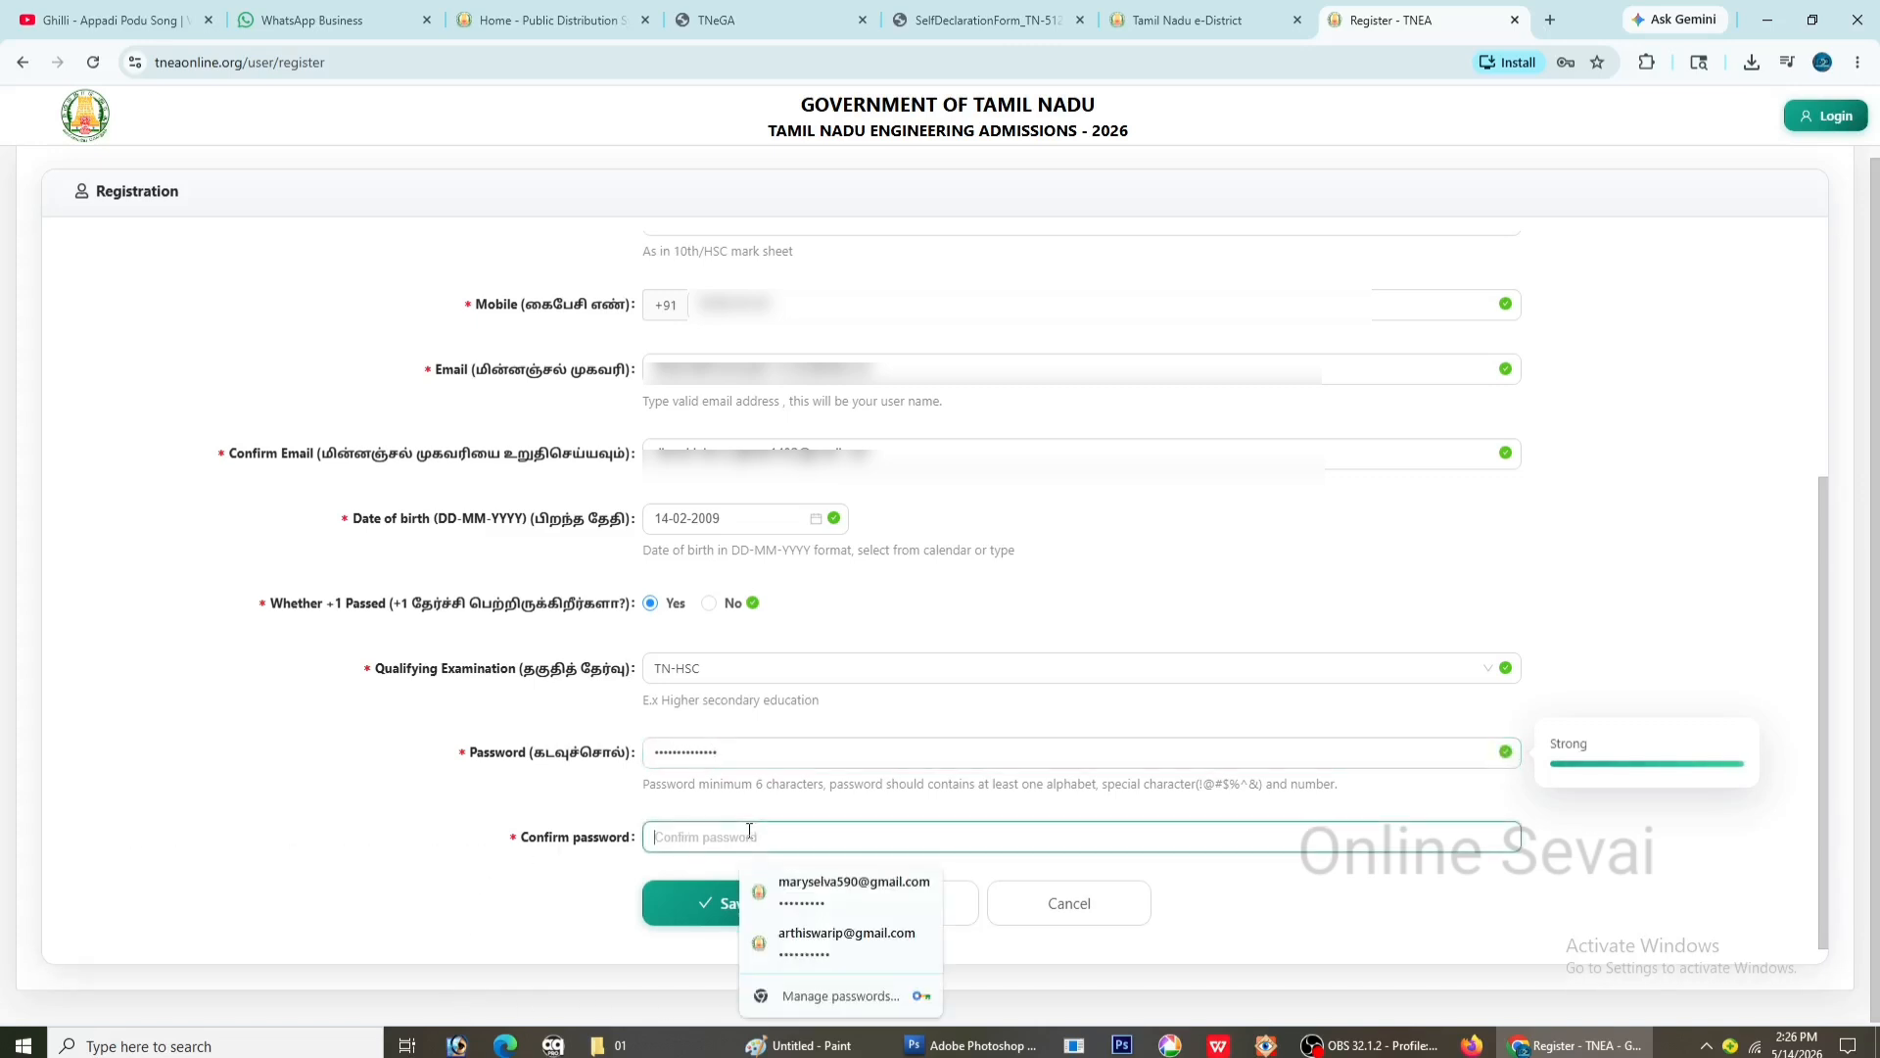
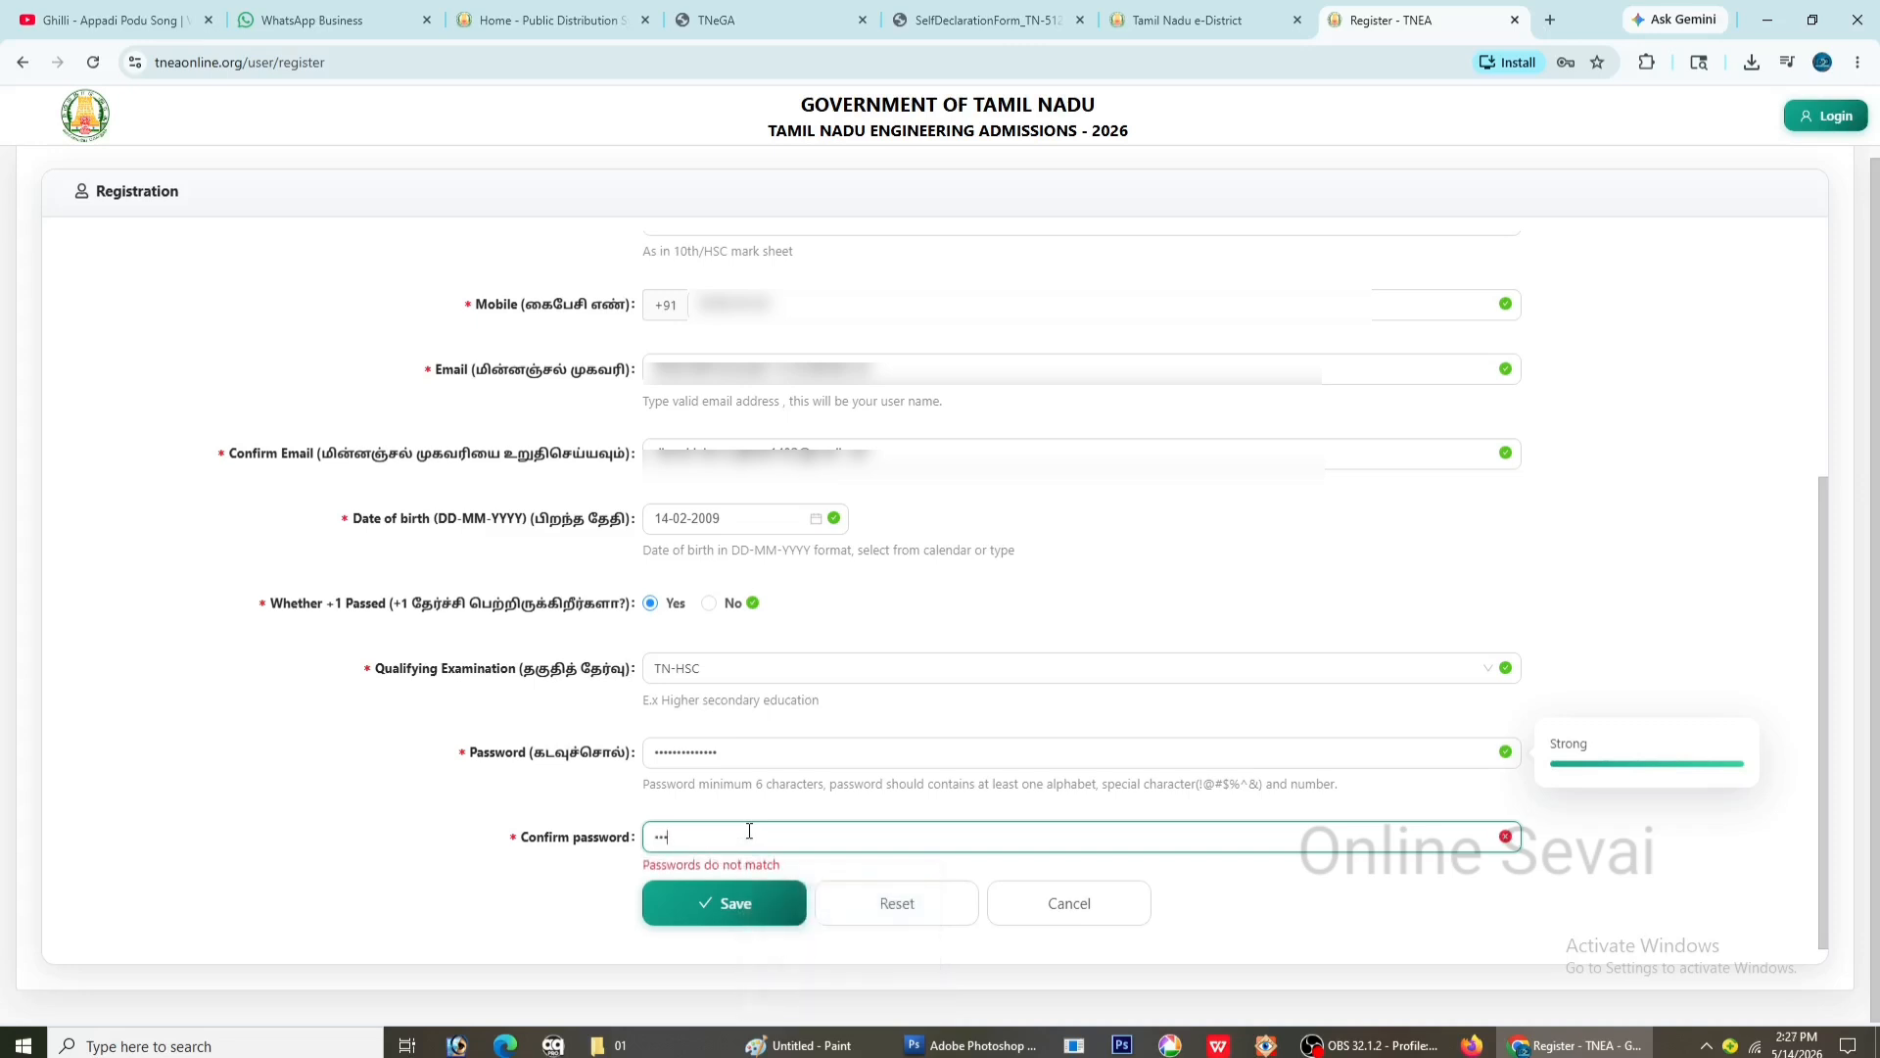
# Save and confirm the registration details, then verify them with the 6-digit OTP.
pyautogui.click(720, 913)
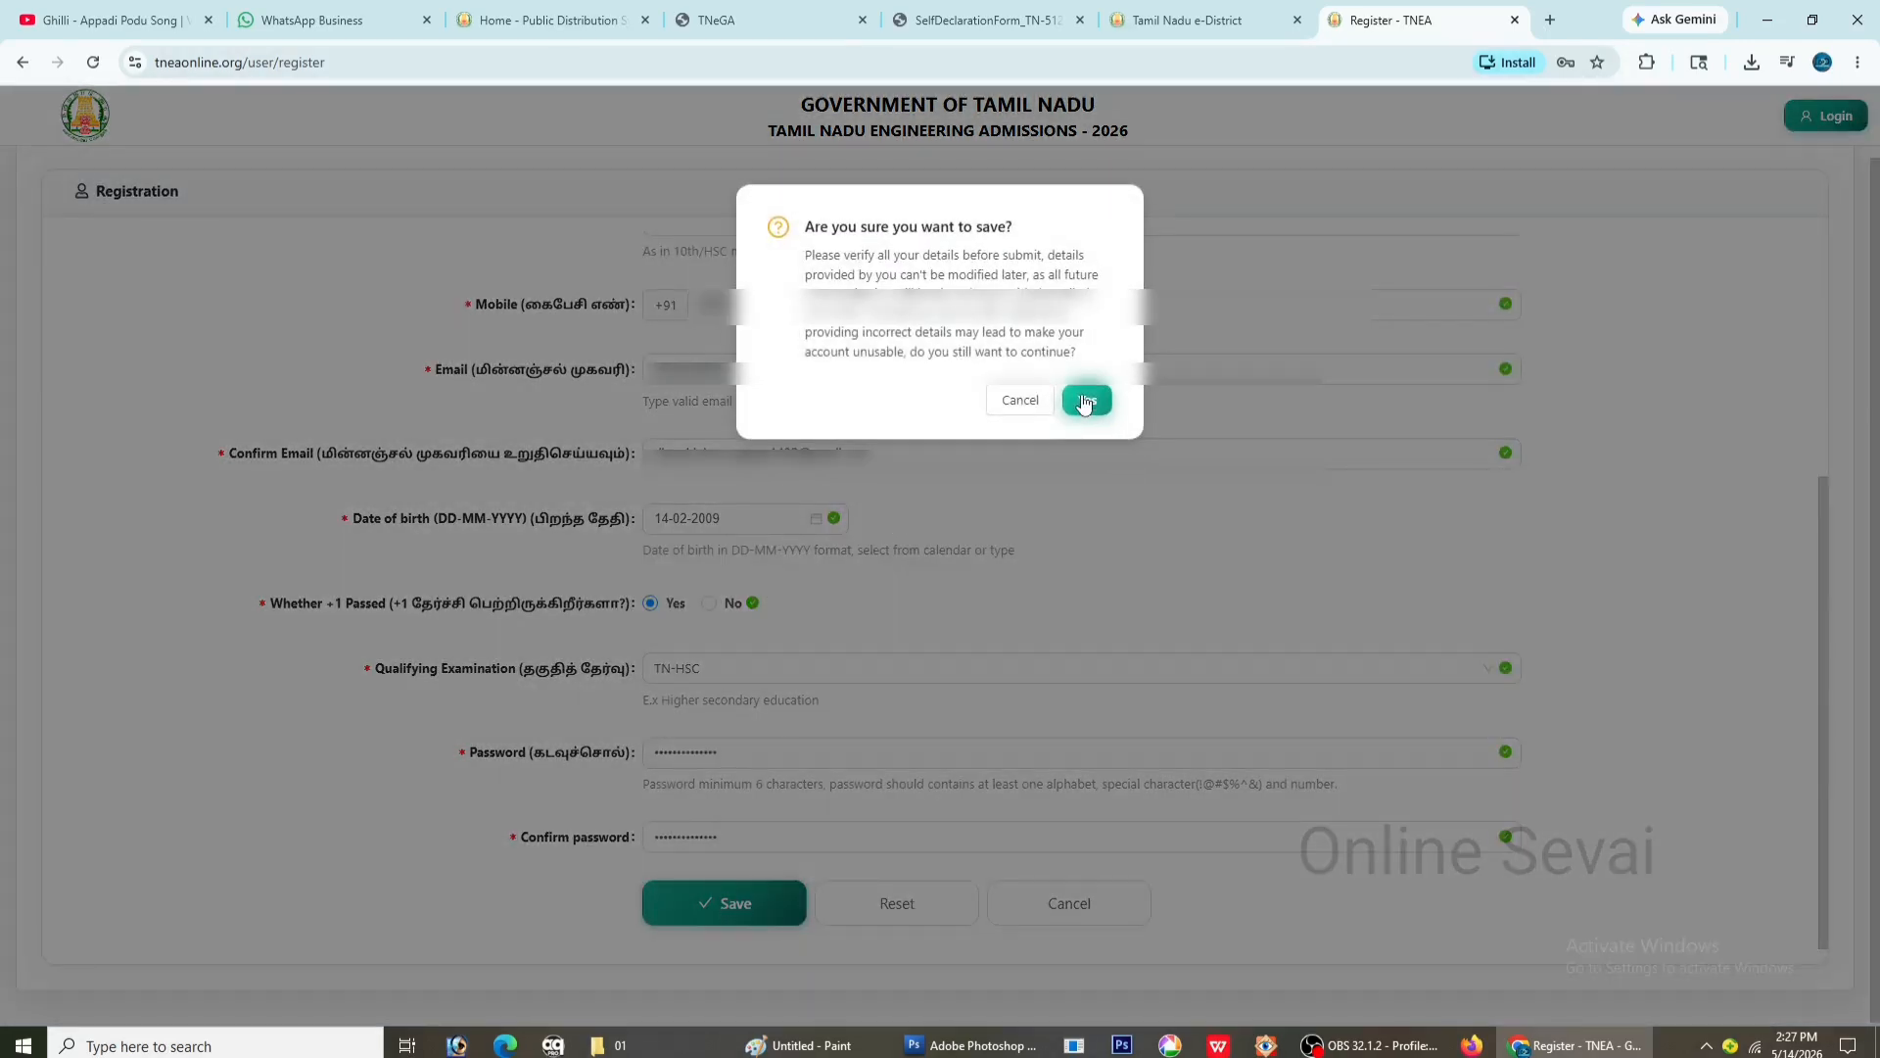
pyautogui.click(1084, 403)
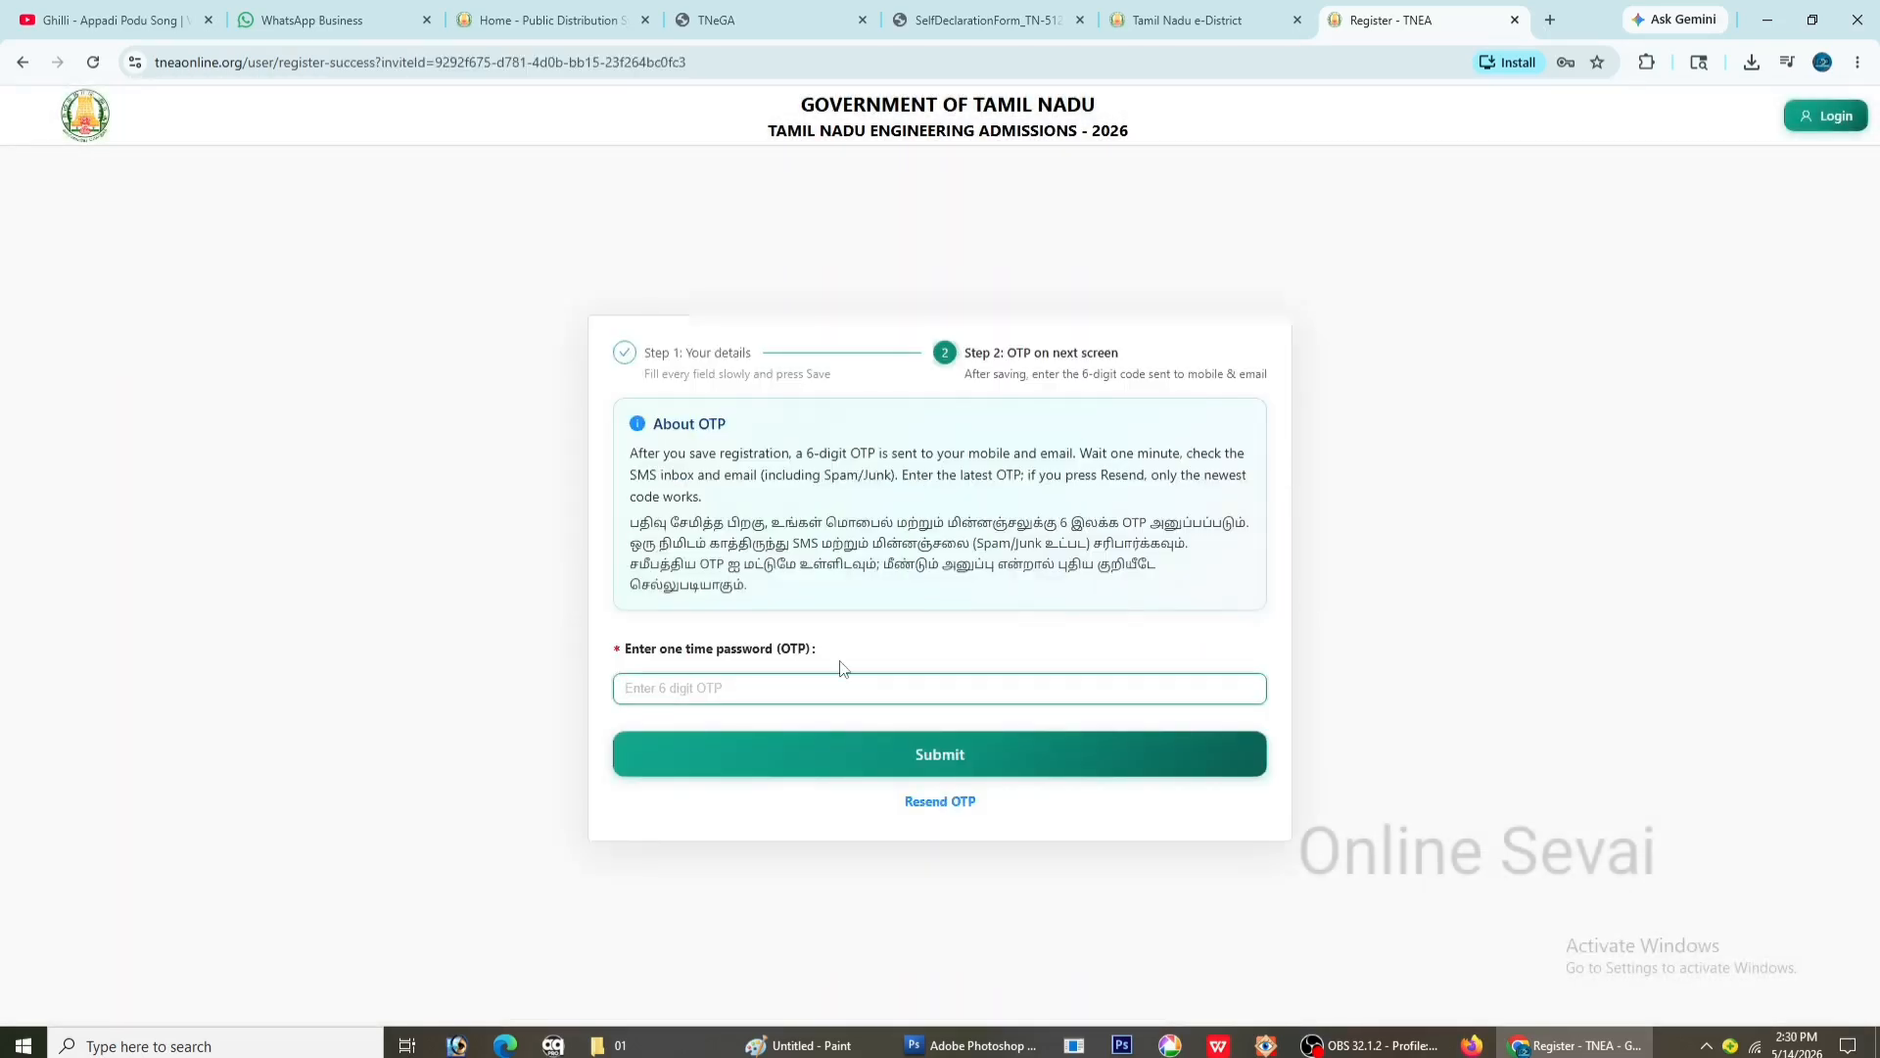
pyautogui.click(960, 758)
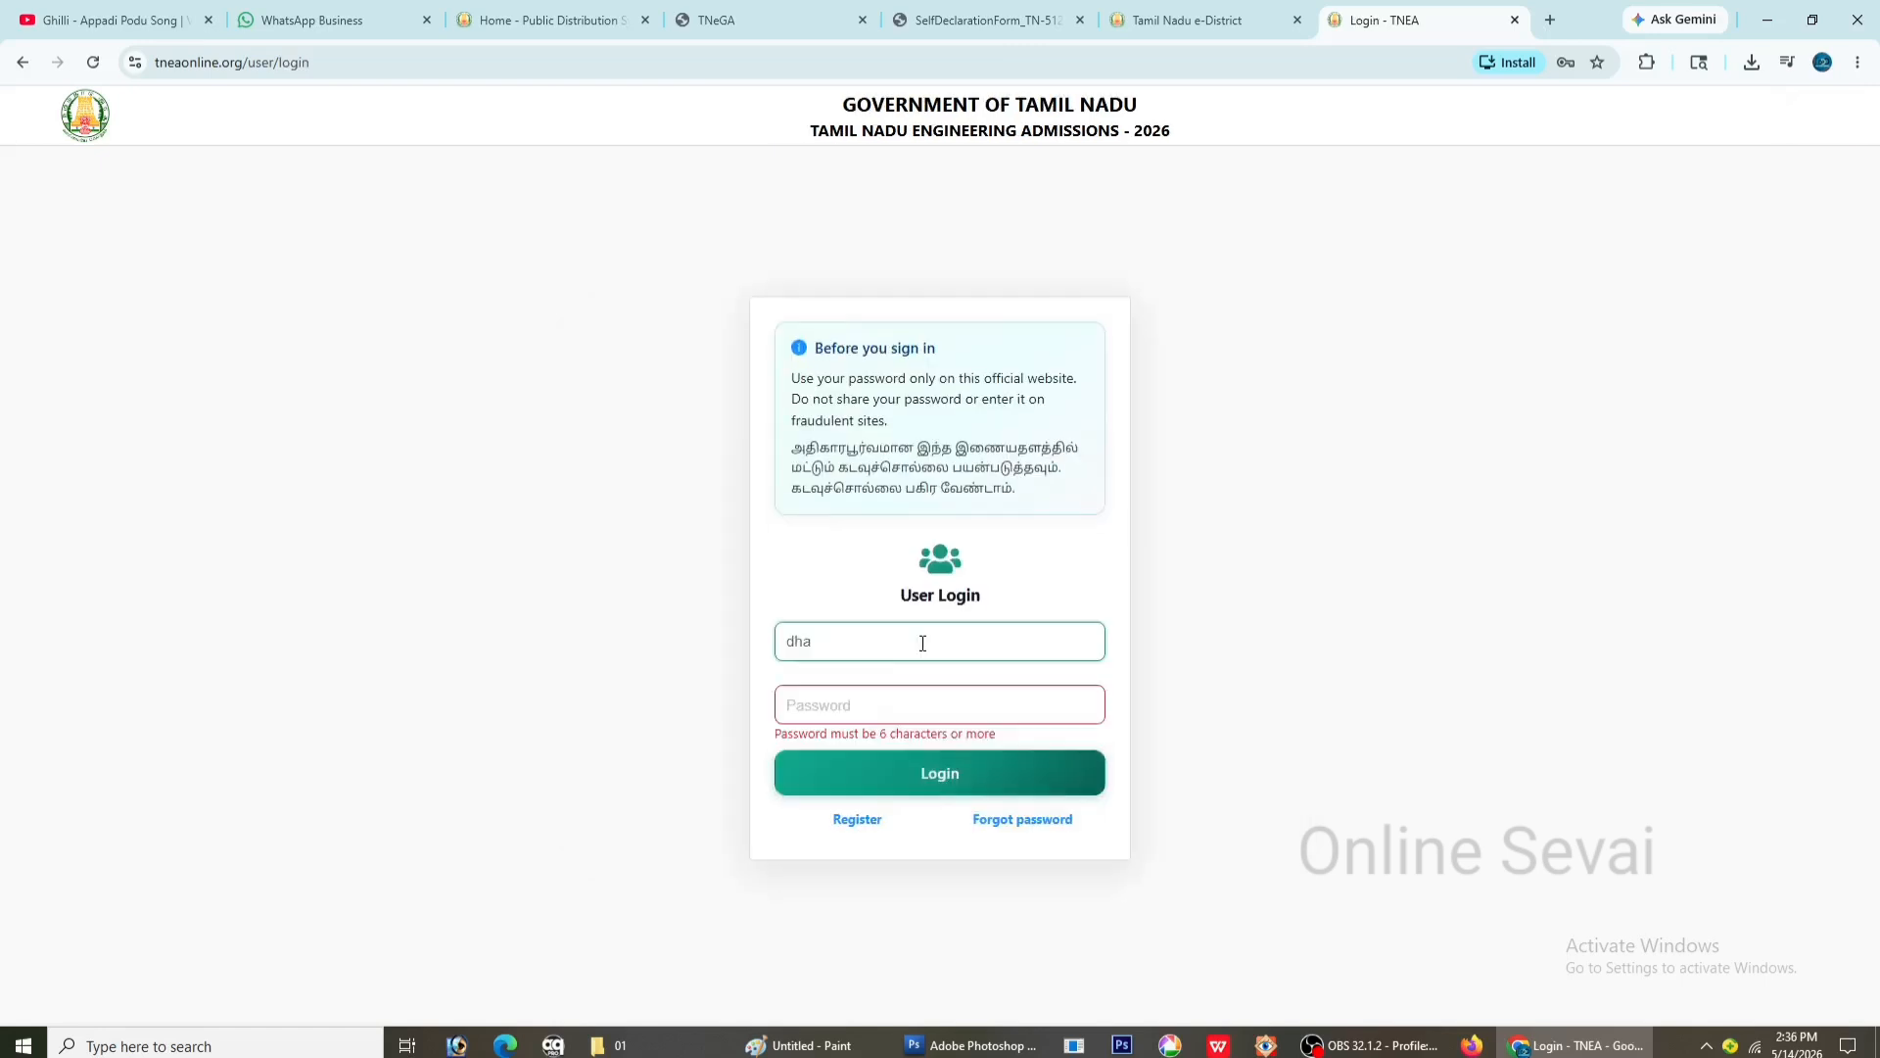
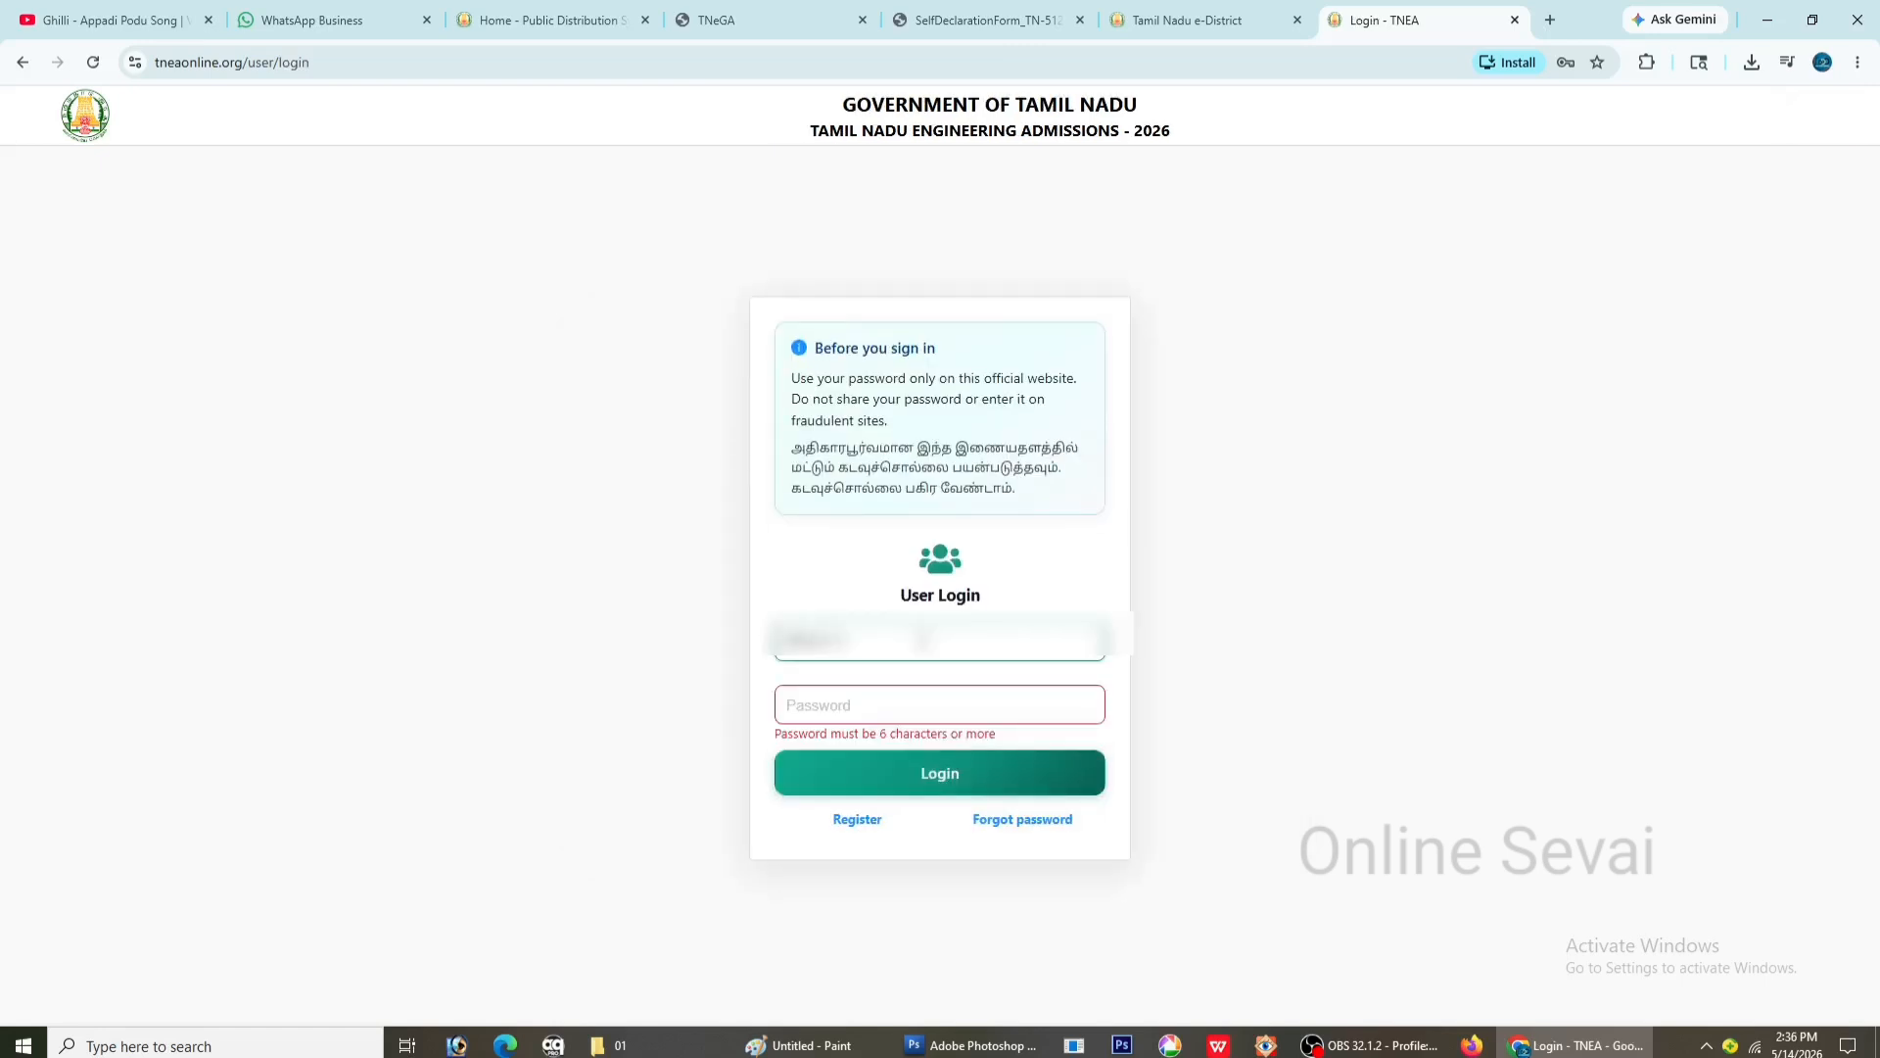
# Enter the account password on the User Login page and log in.
pyautogui.click(894, 704)
pyautogui.write('*******')
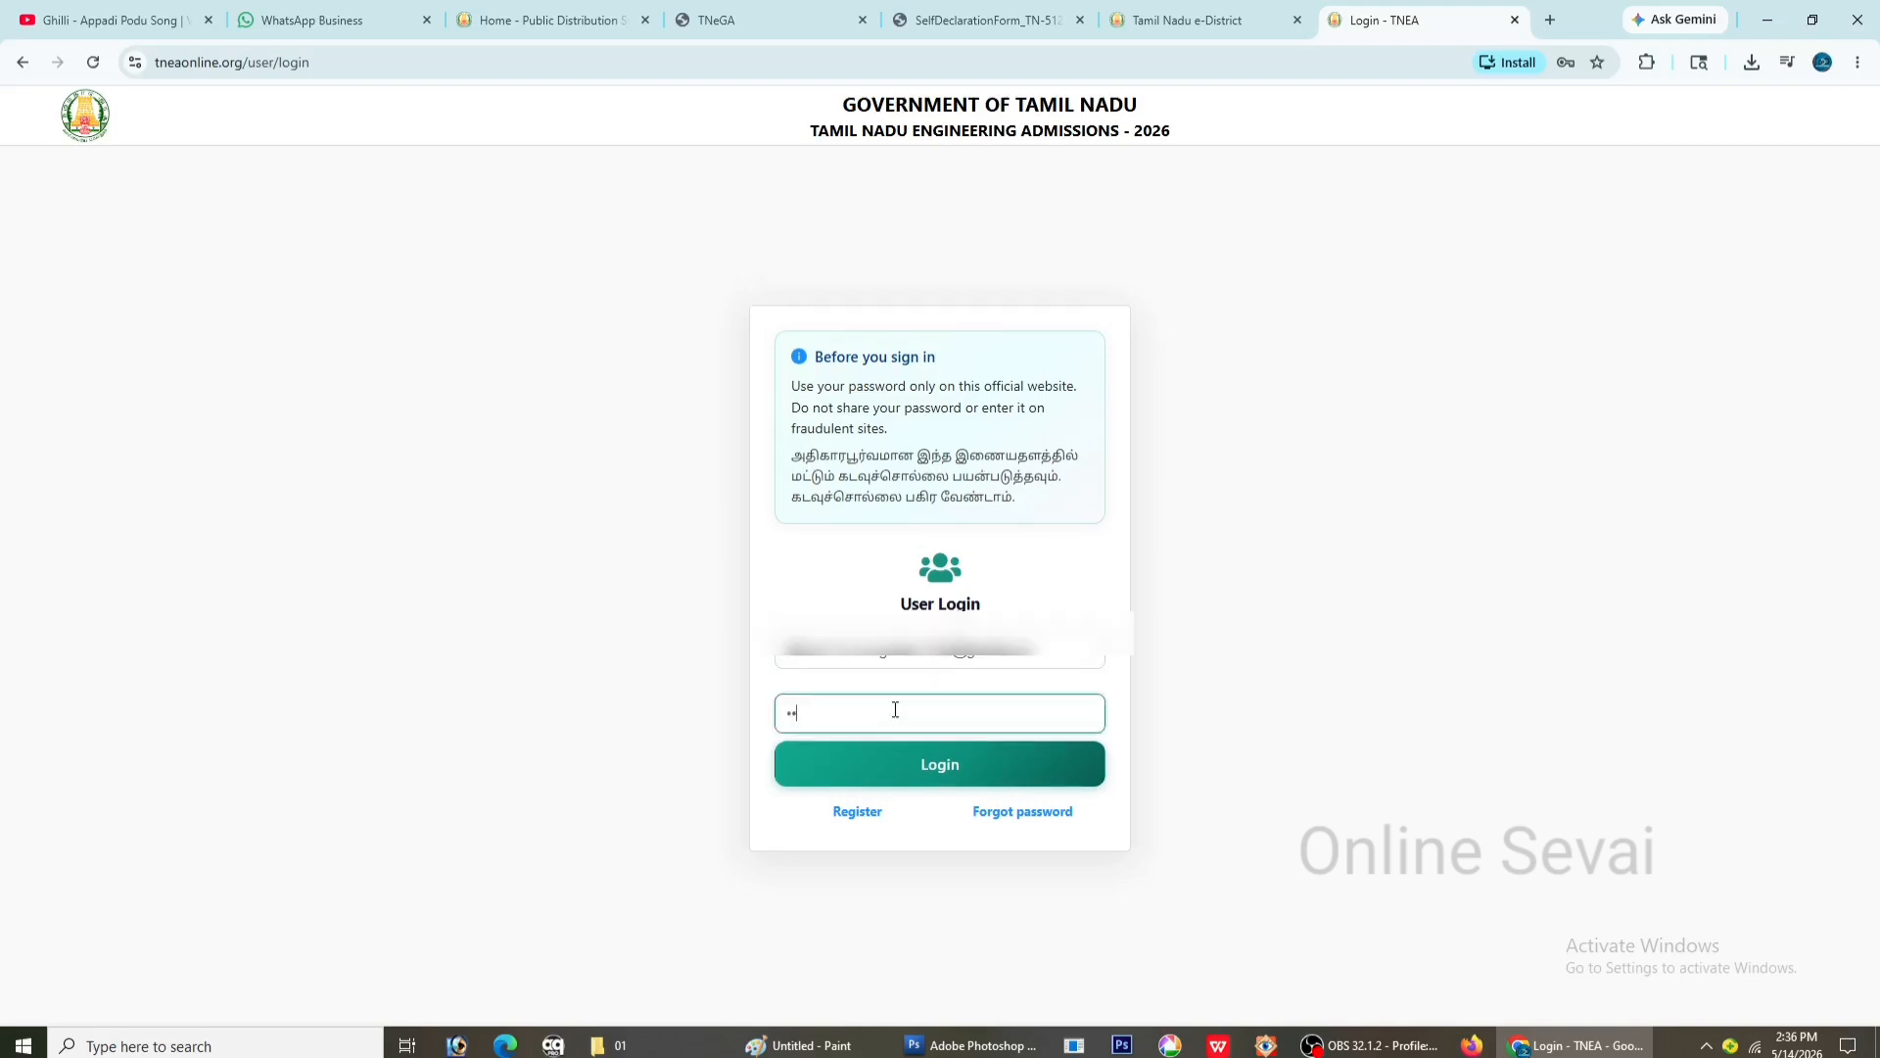
pyautogui.write('*****')
pyautogui.click(902, 761)
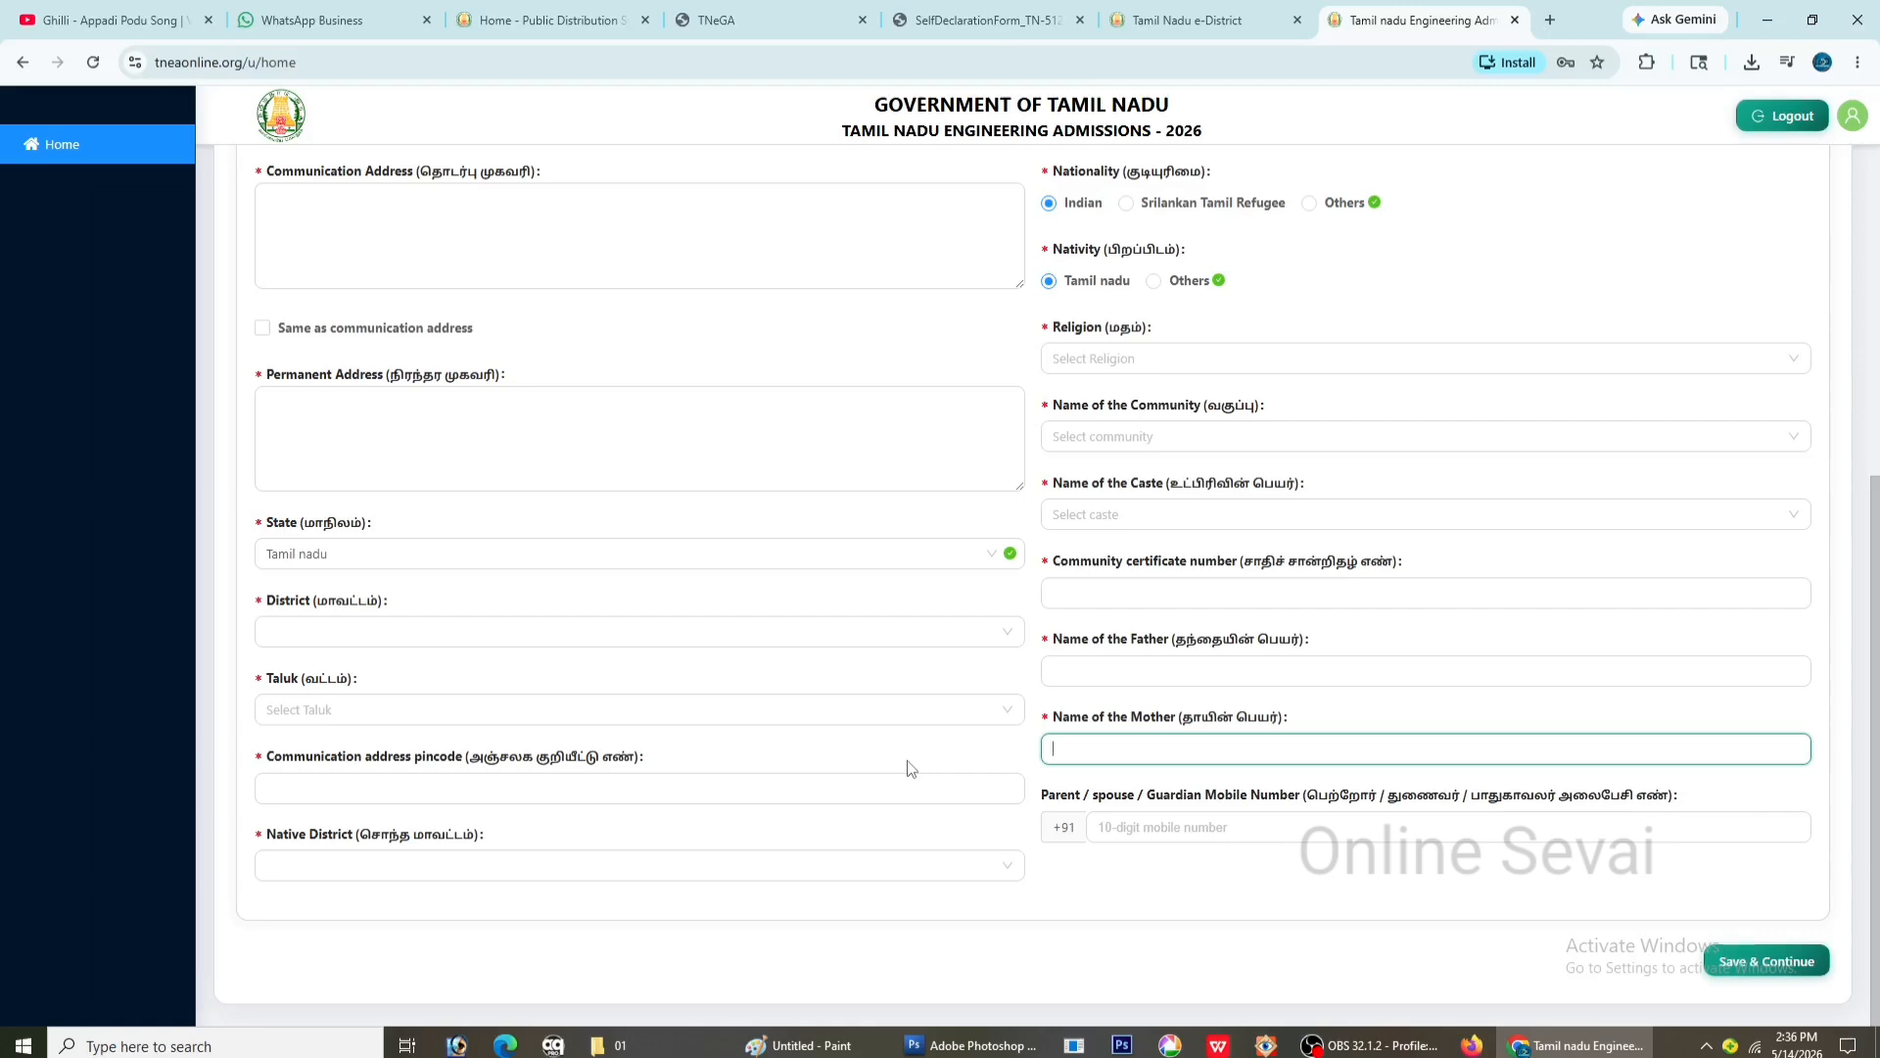
# Set civic status to Village Panchayat, enter the Aadhar number, and choose gender Female.
pyautogui.scroll(5, 629, 330)
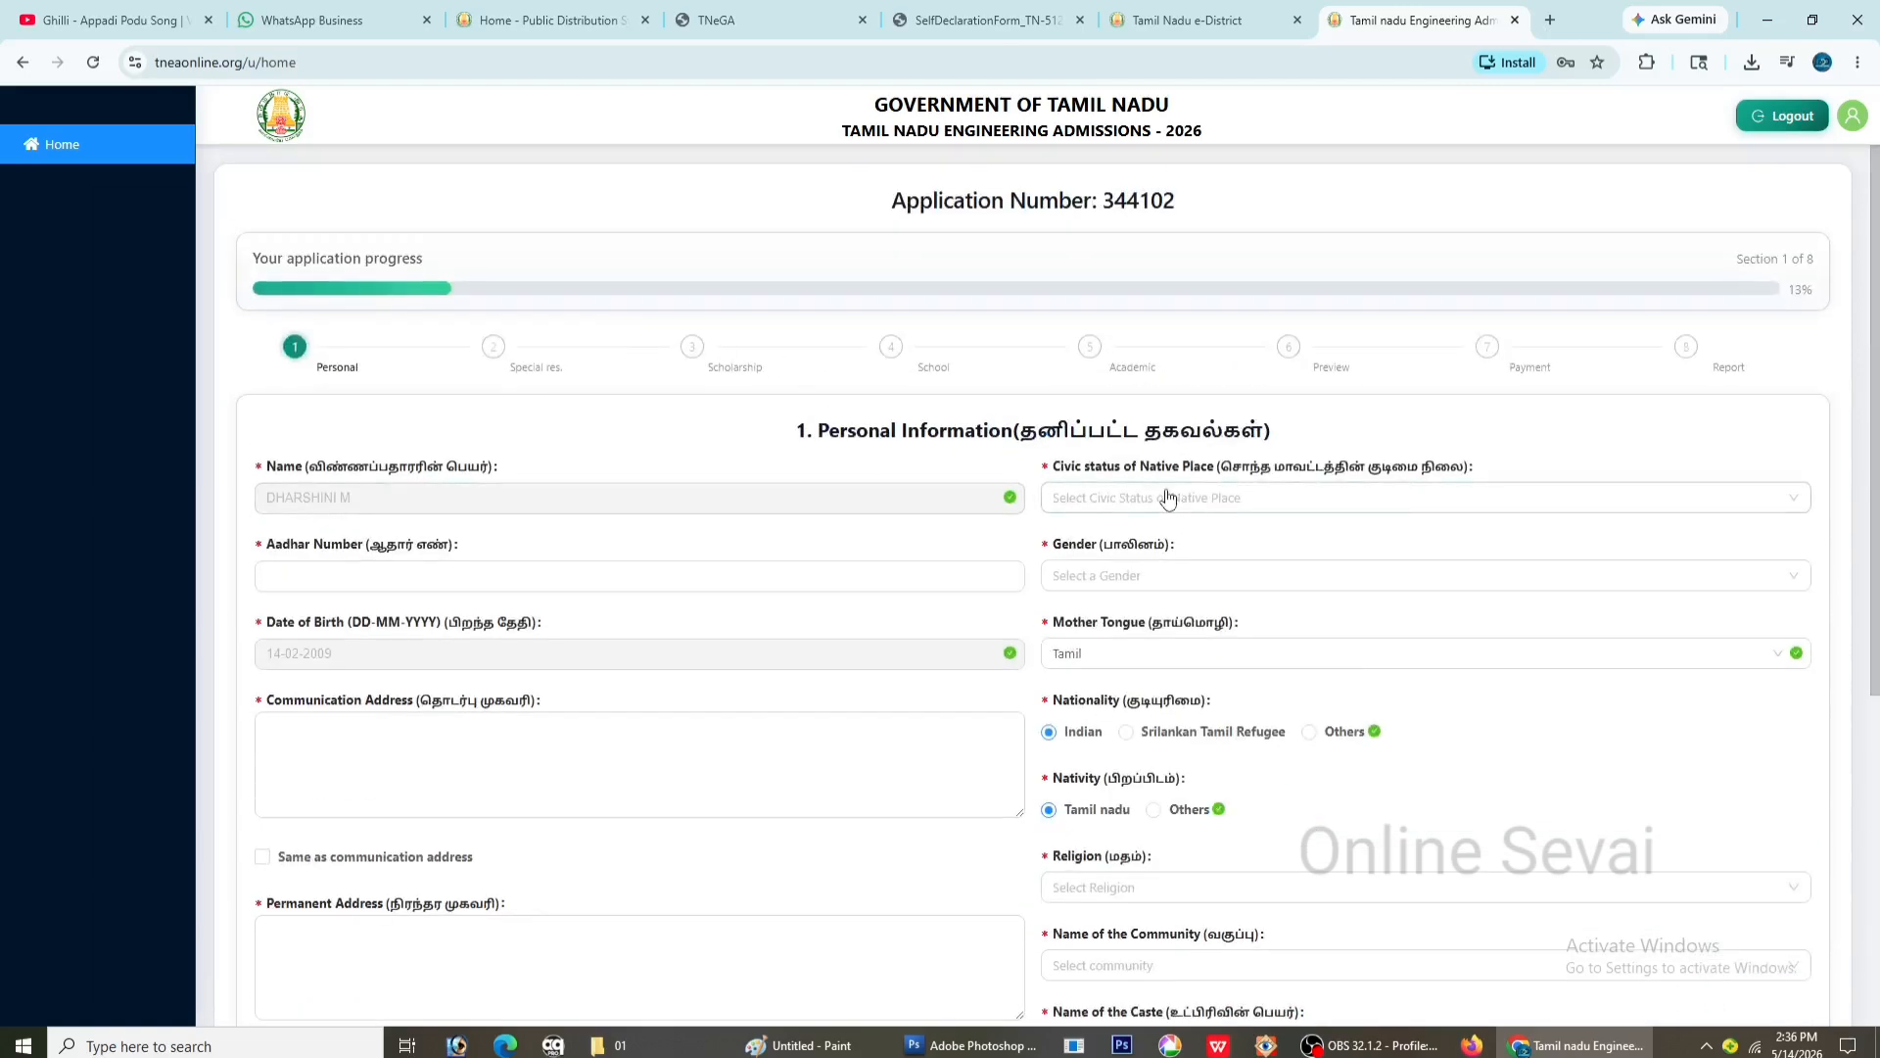
pyautogui.scroll(-2, 1169, 498)
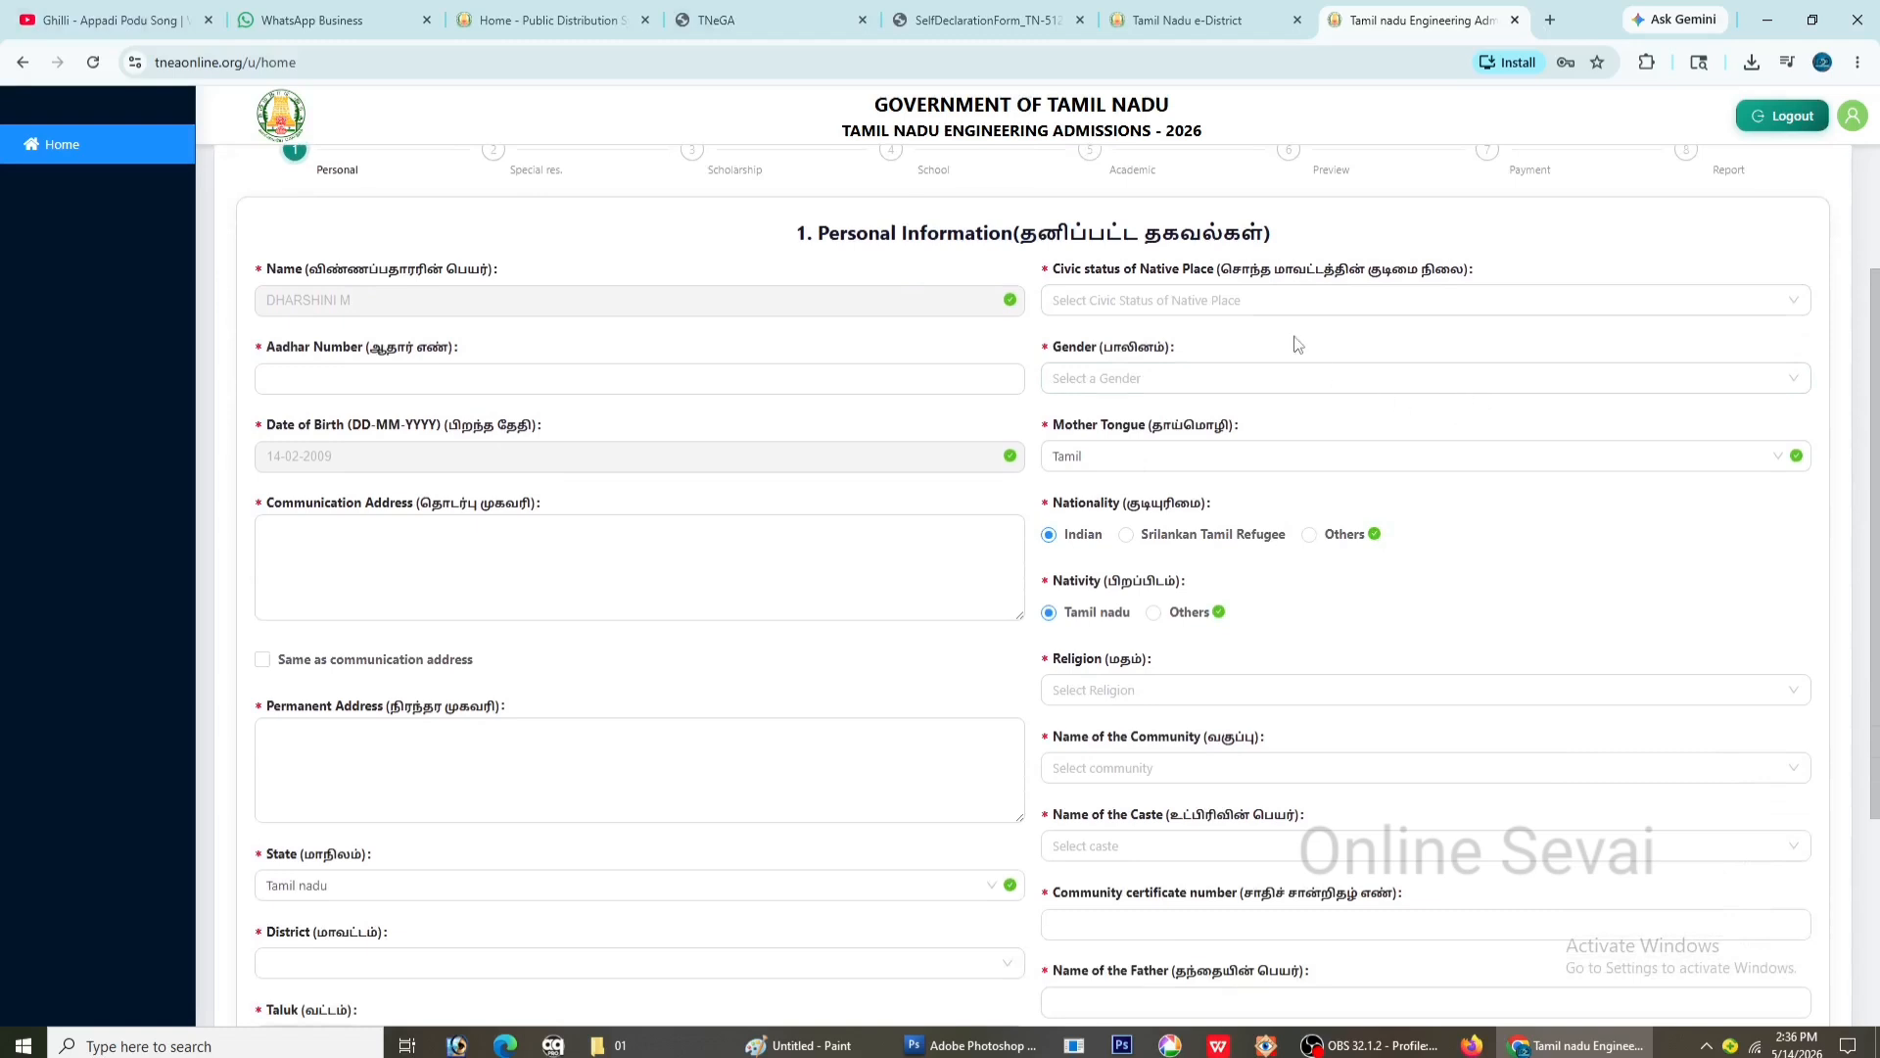
pyautogui.click(1197, 299)
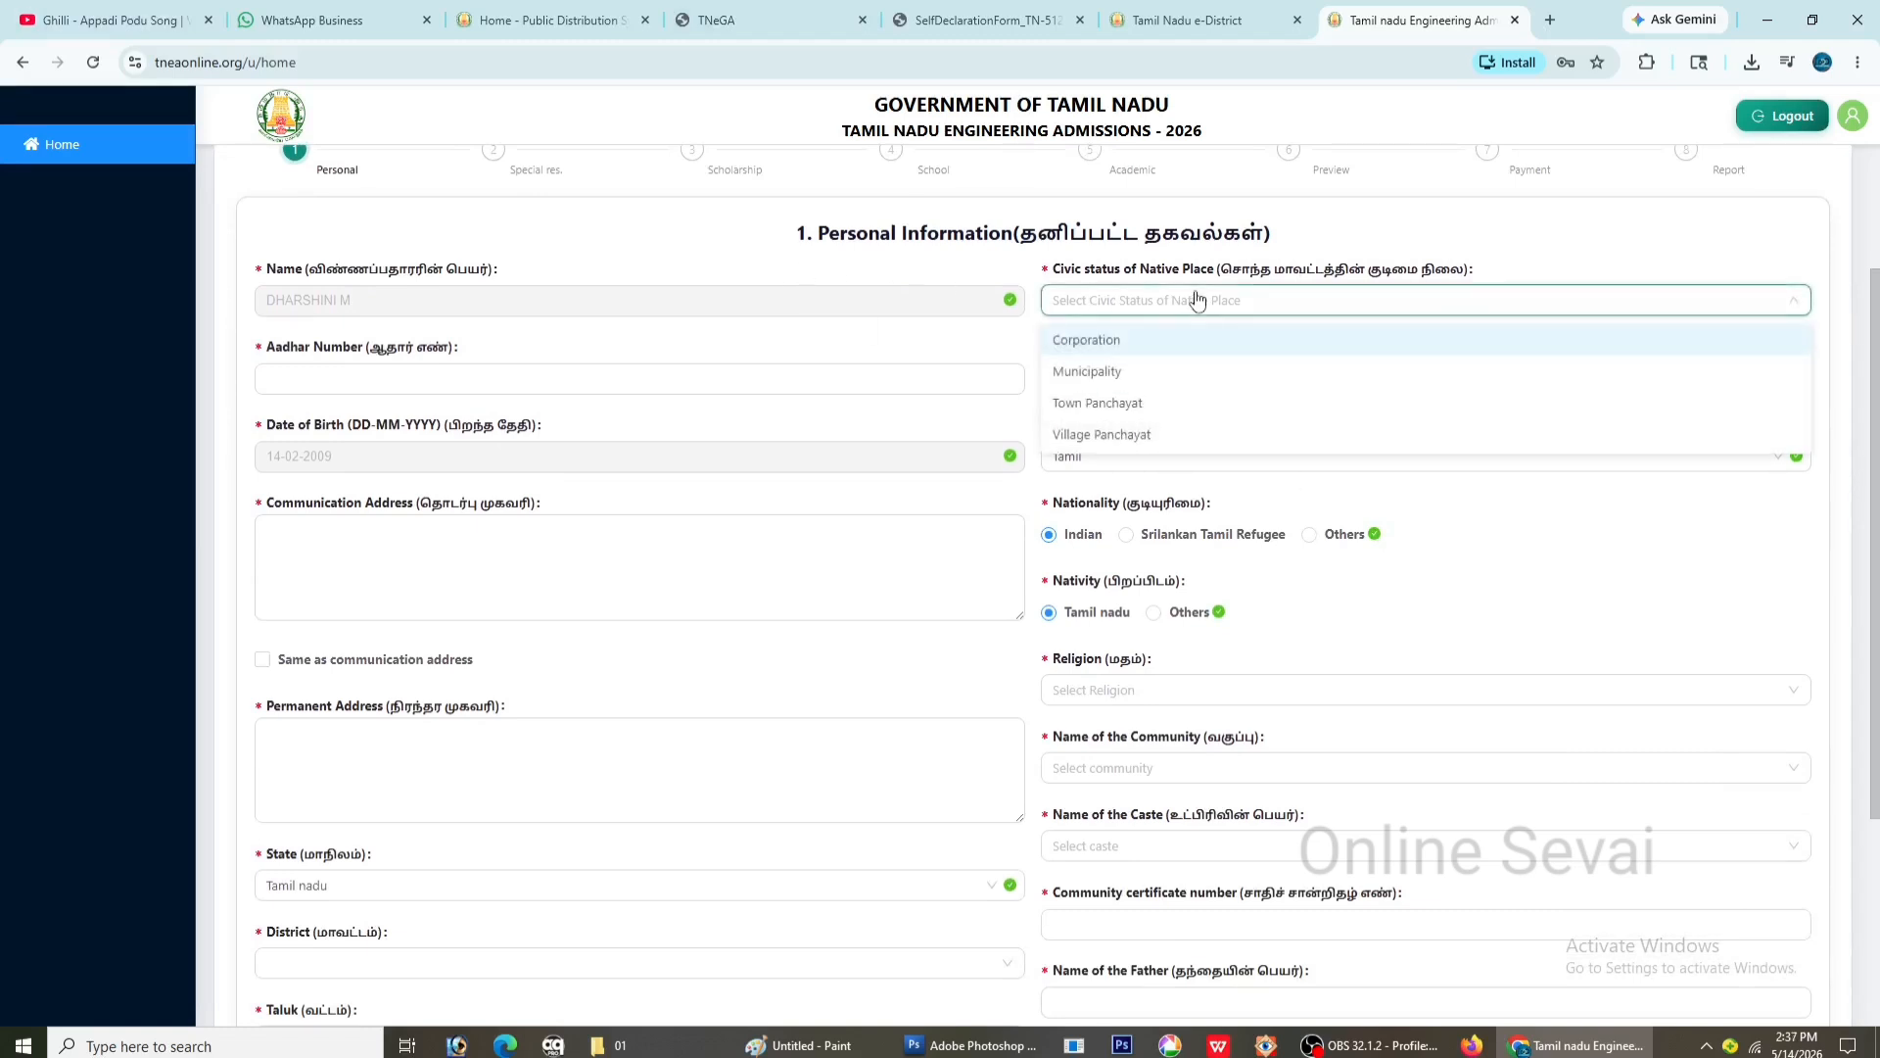
pyautogui.click(1183, 434)
pyautogui.click(543, 388)
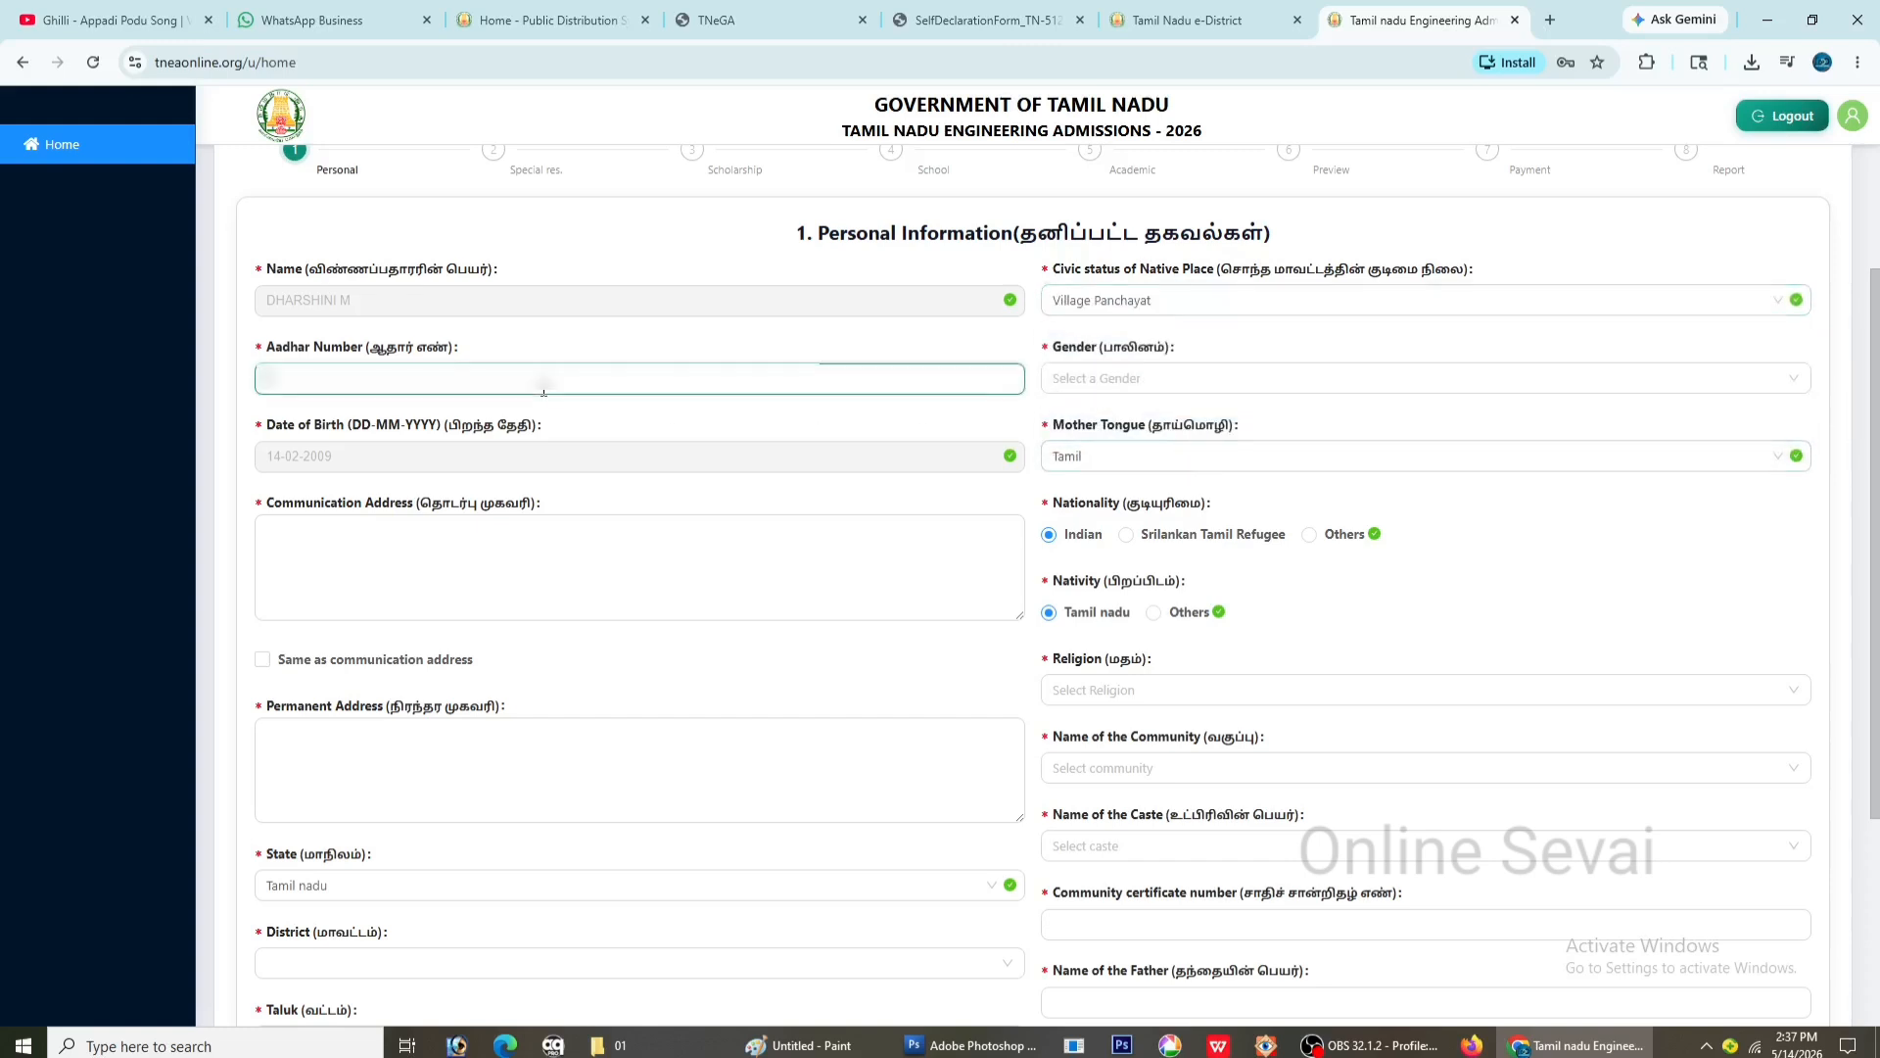
pyautogui.write('***')
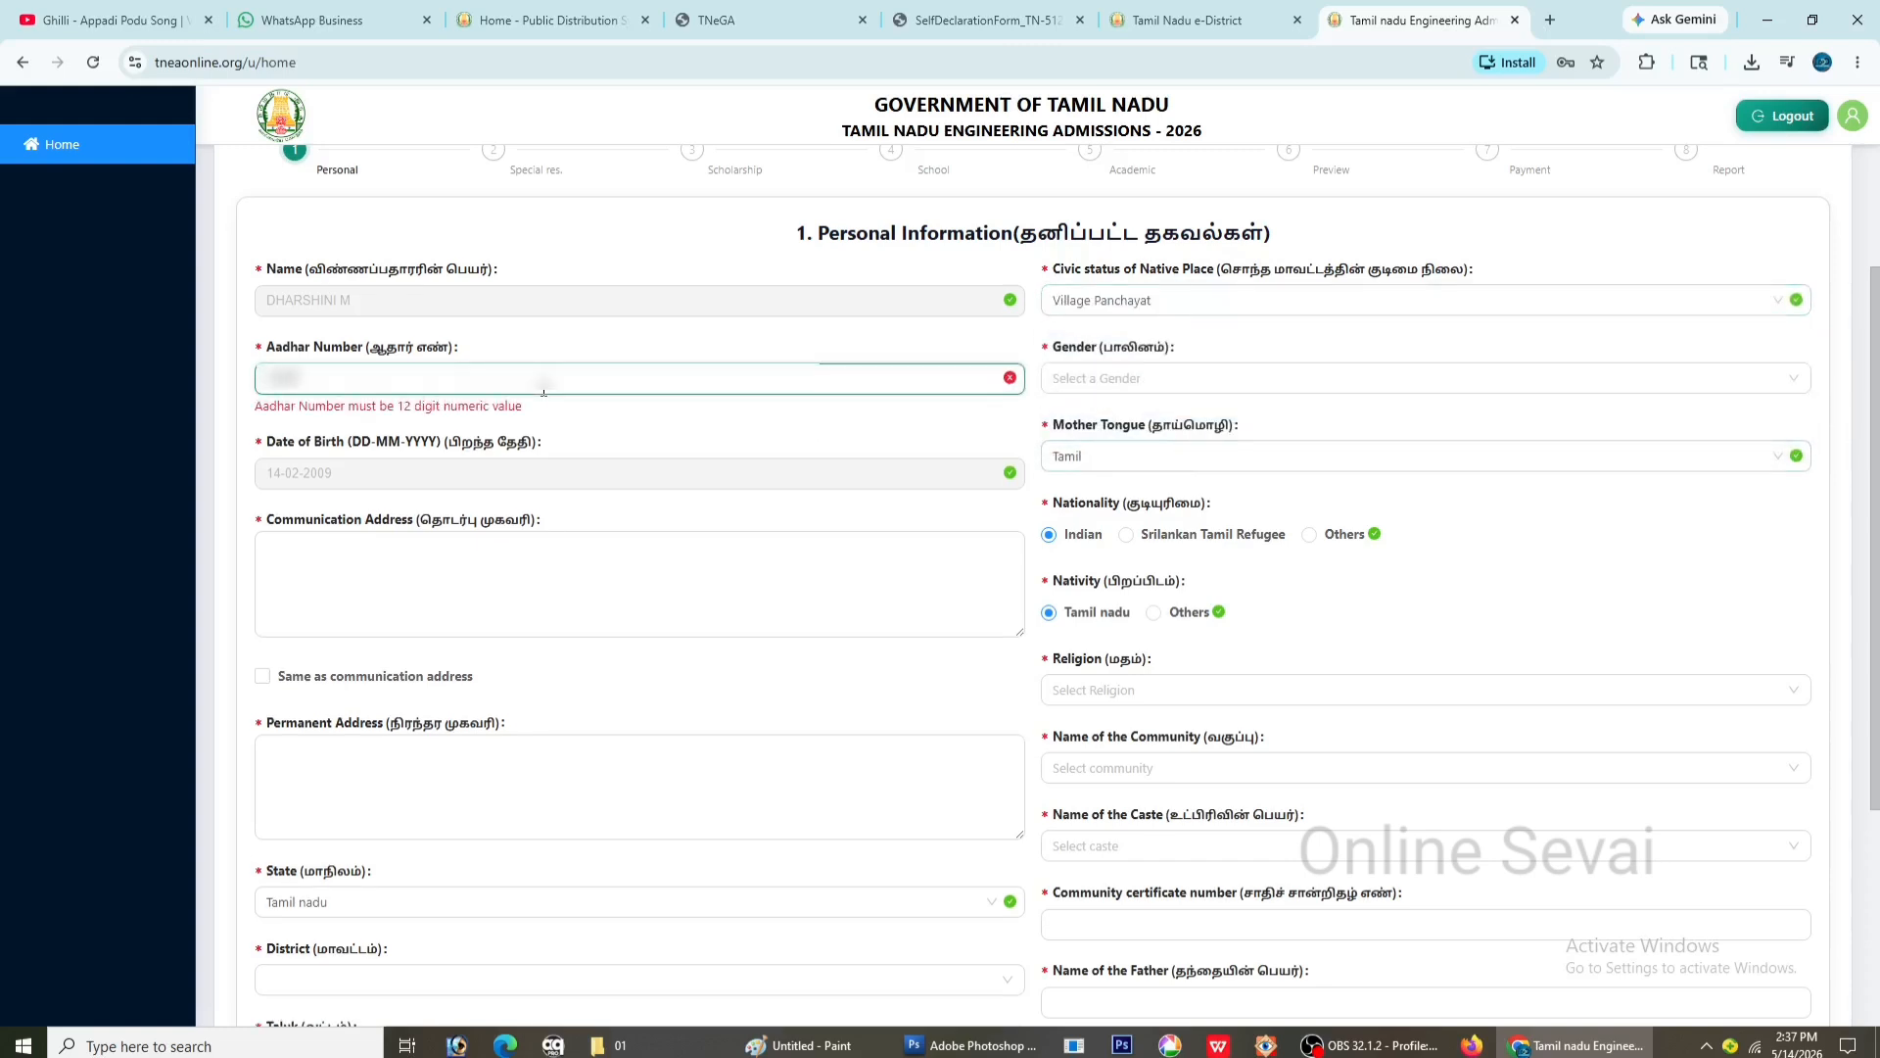
pyautogui.write('*****')
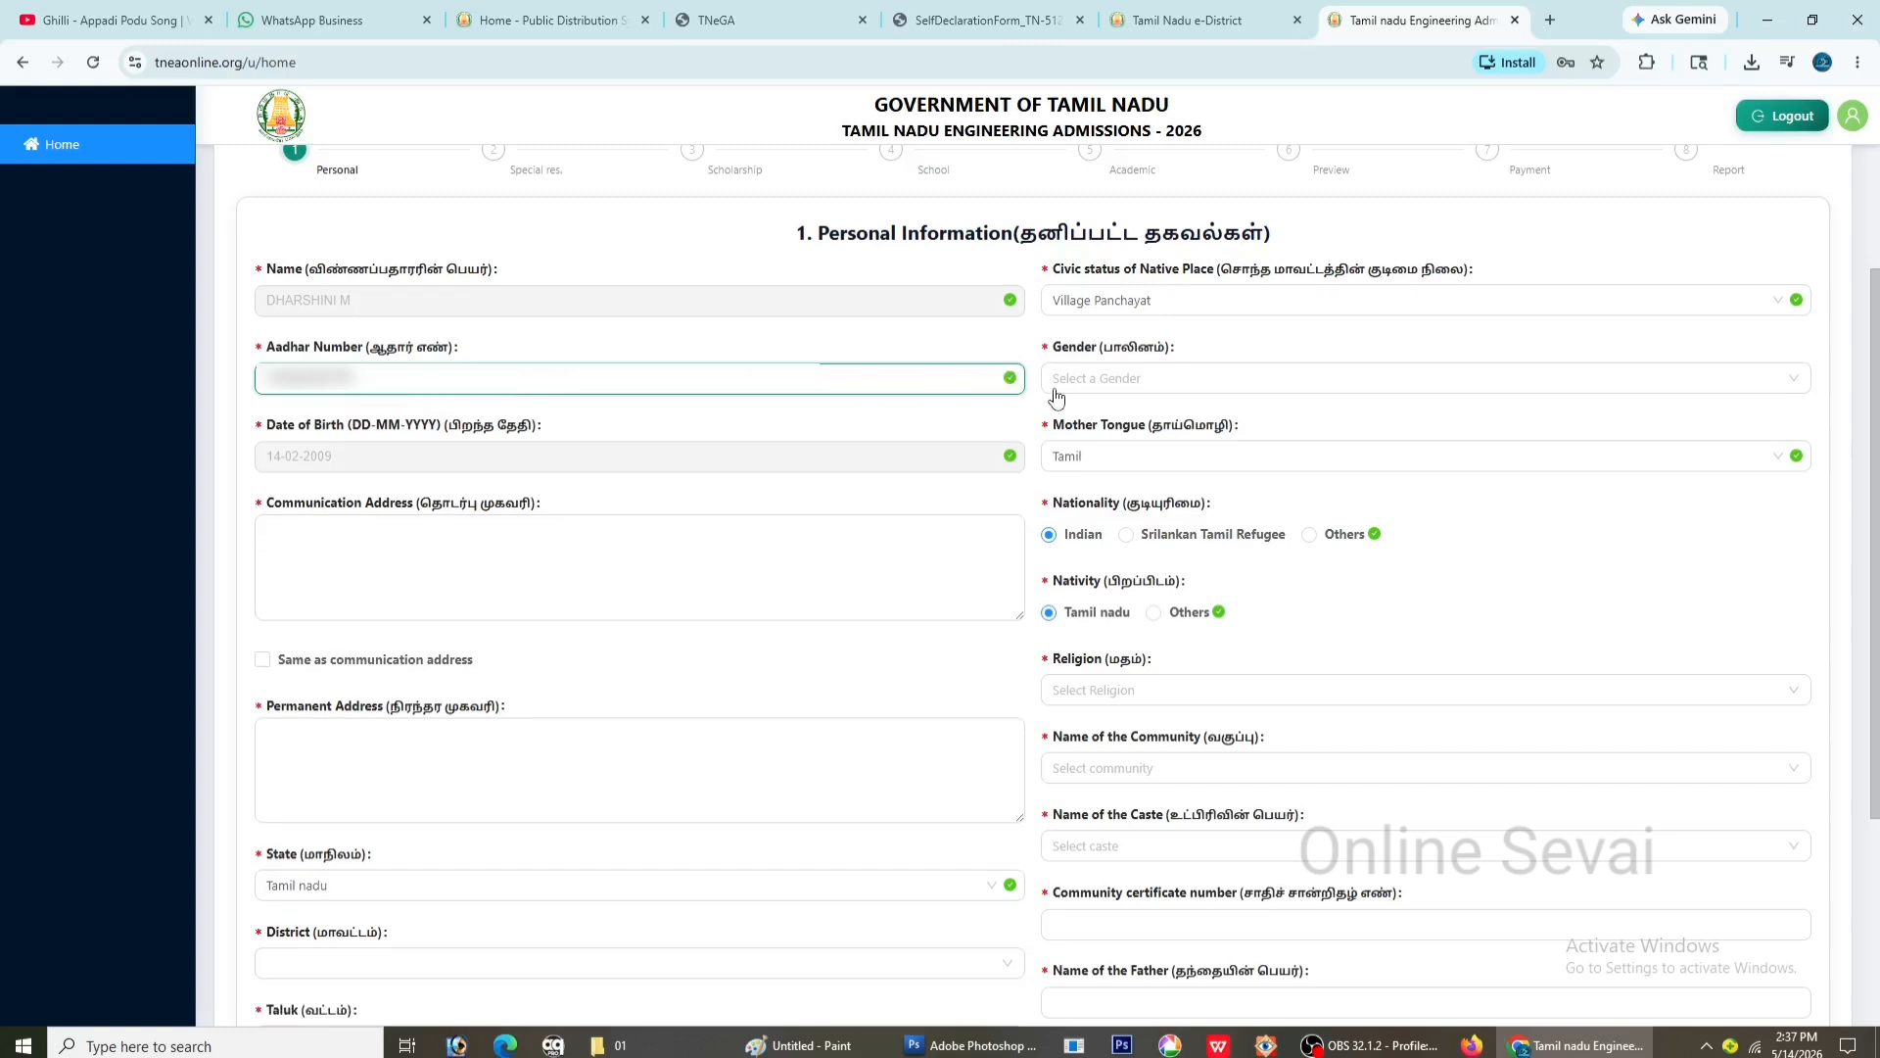
pyautogui.click(1100, 382)
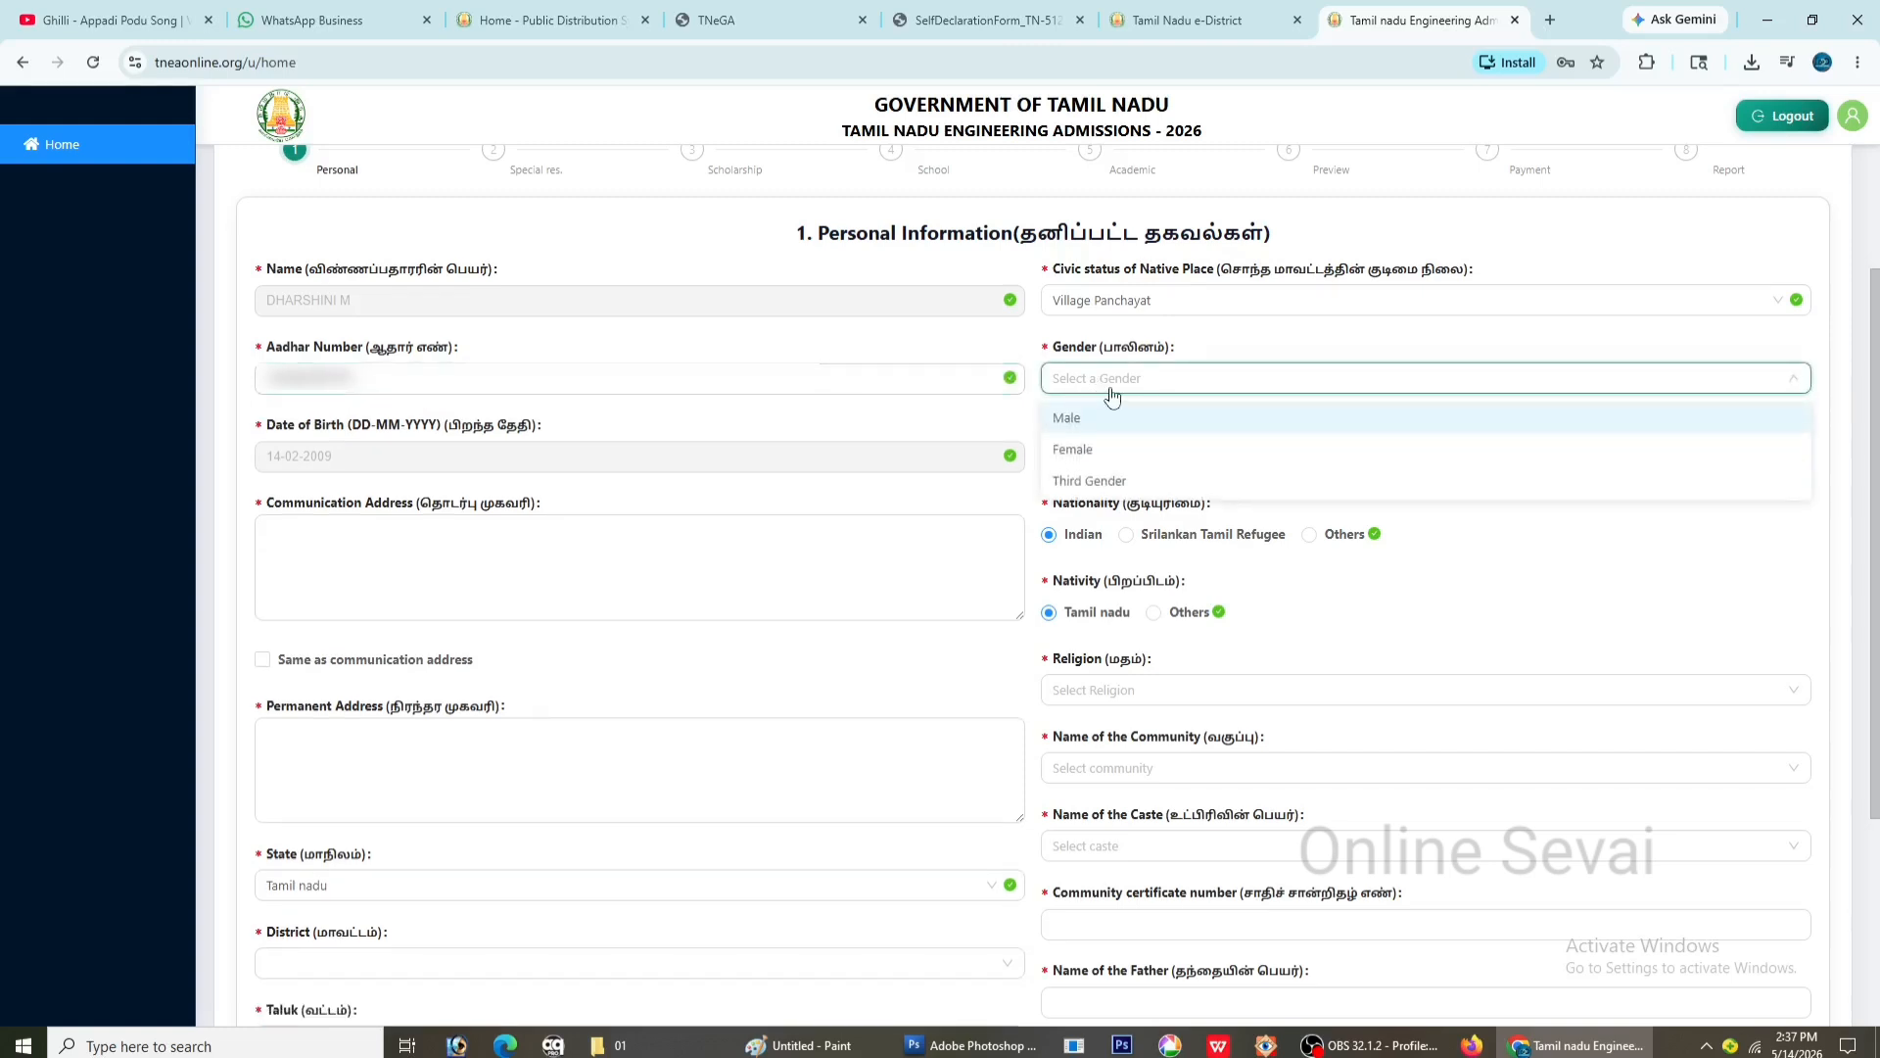
pyautogui.click(1121, 450)
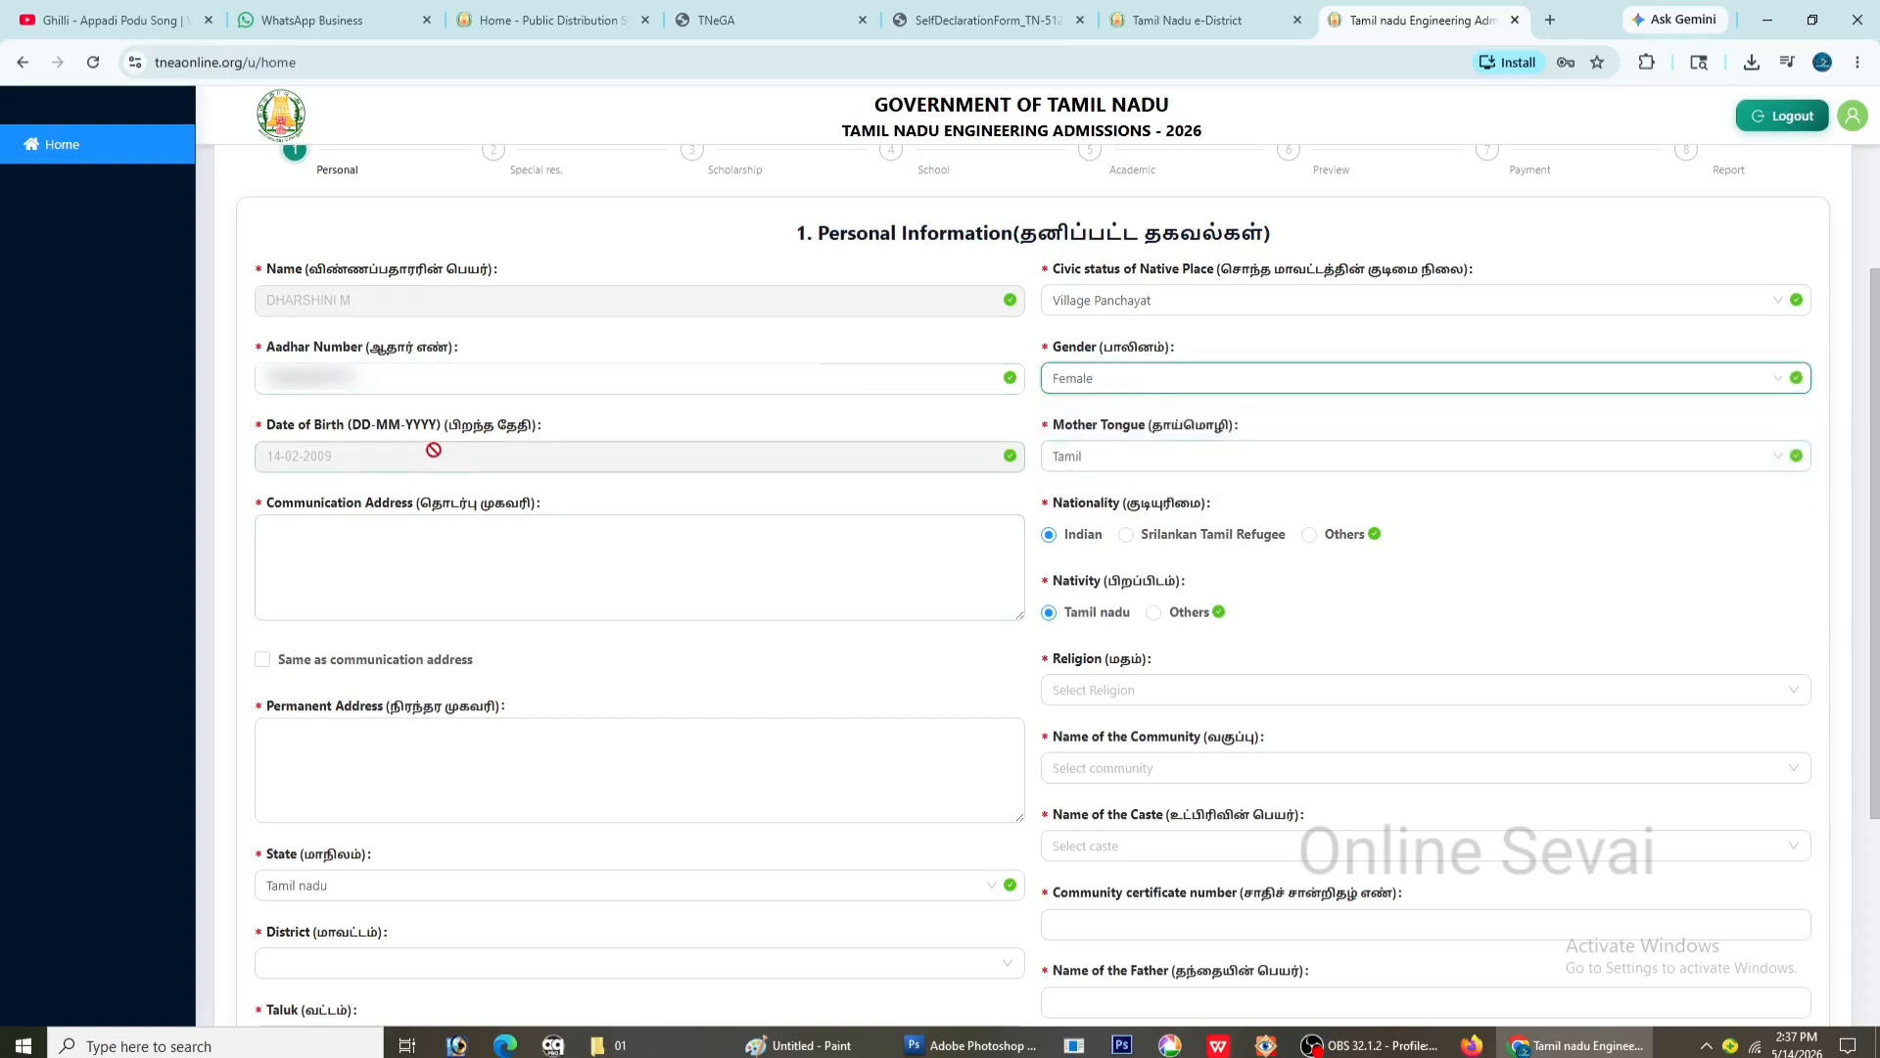
# Fill in the communication address and reuse it as the permanent address.
pyautogui.scroll(-3, 491, 545)
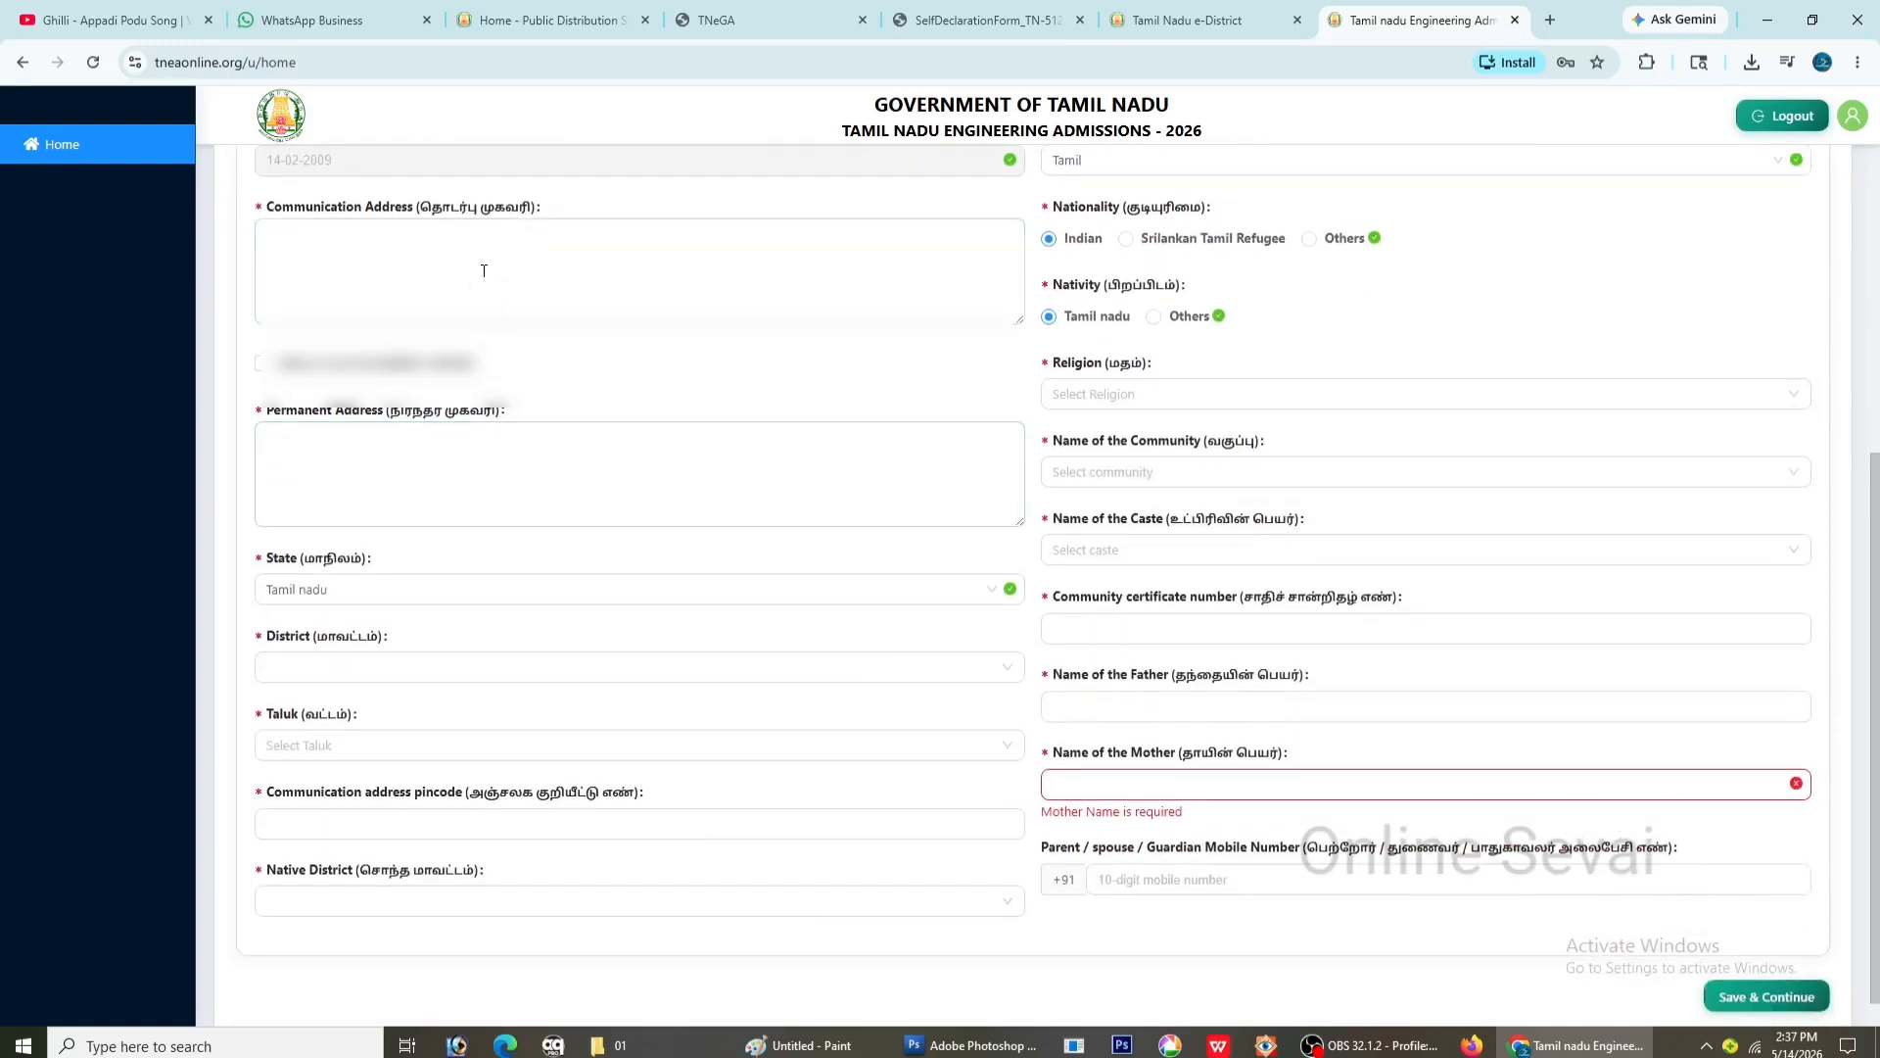
pyautogui.click(483, 270)
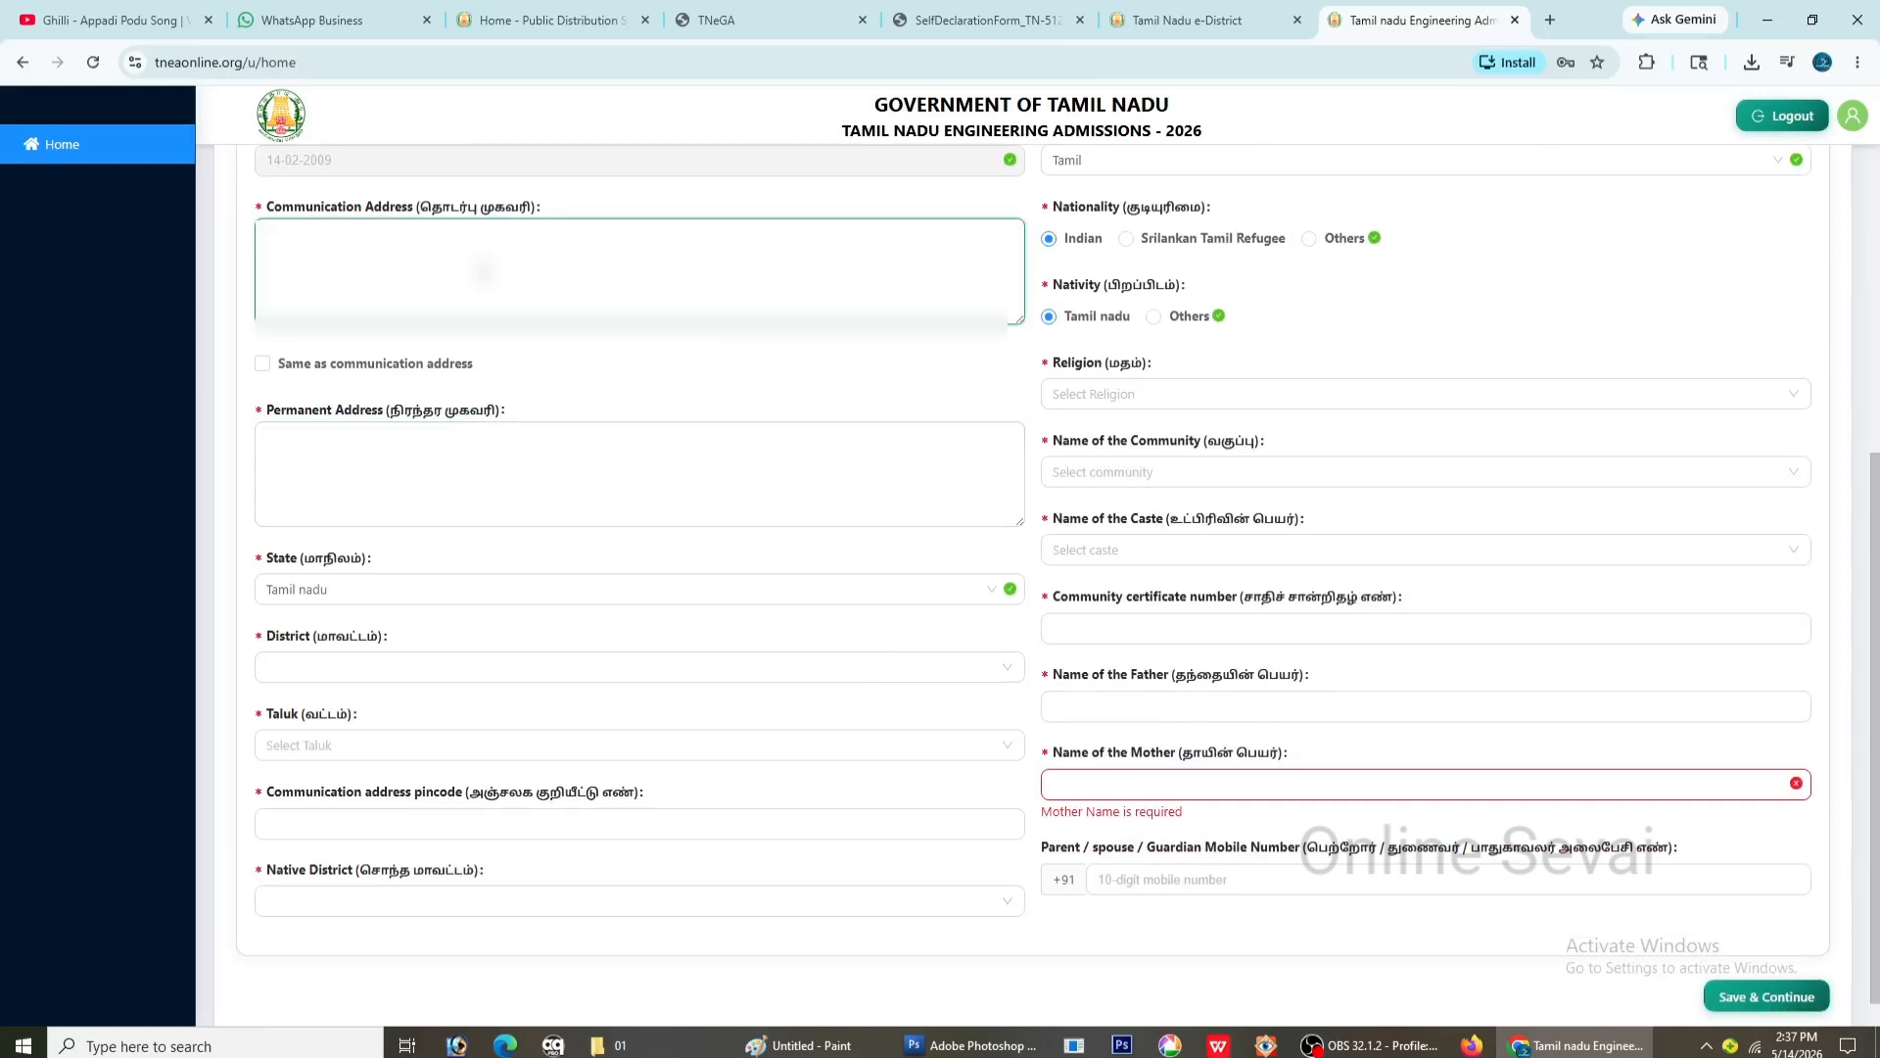
pyautogui.write('1/12 st')
pyautogui.hotkey('ctrl', 'v')
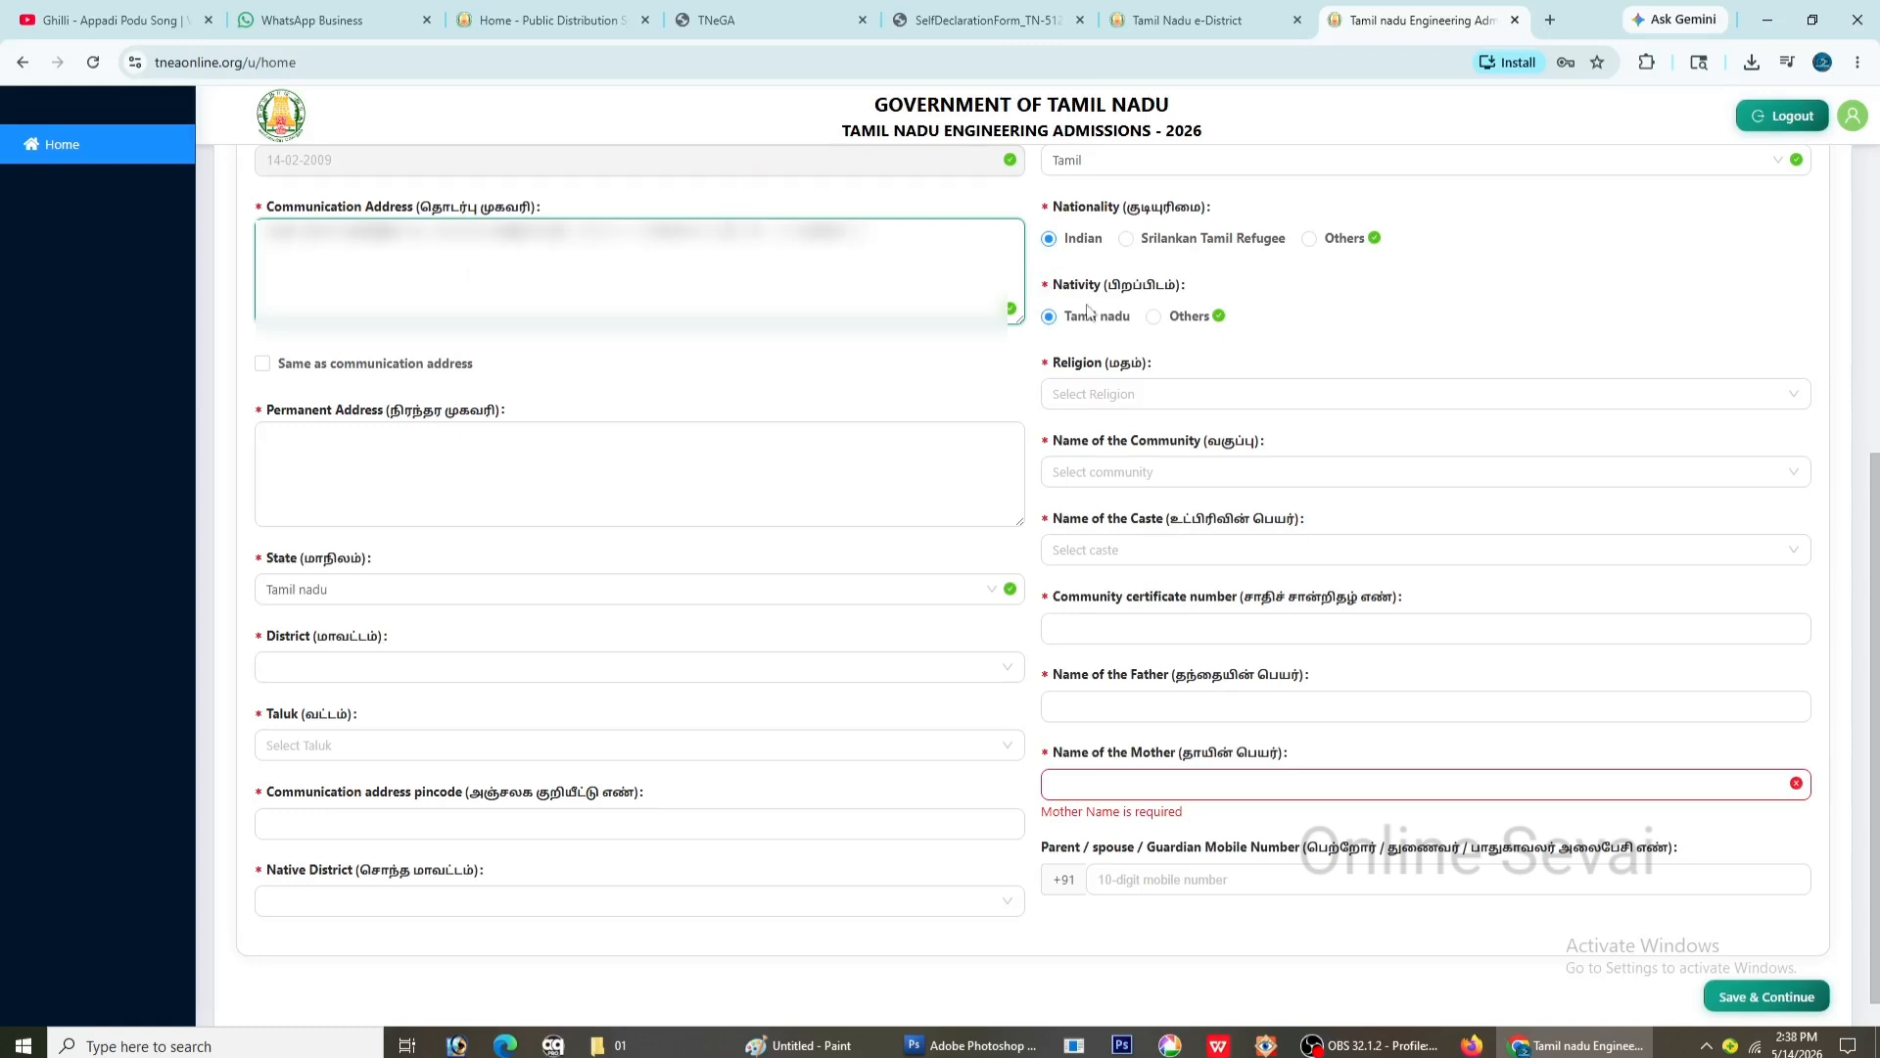
pyautogui.scroll(-1, 1015, 361)
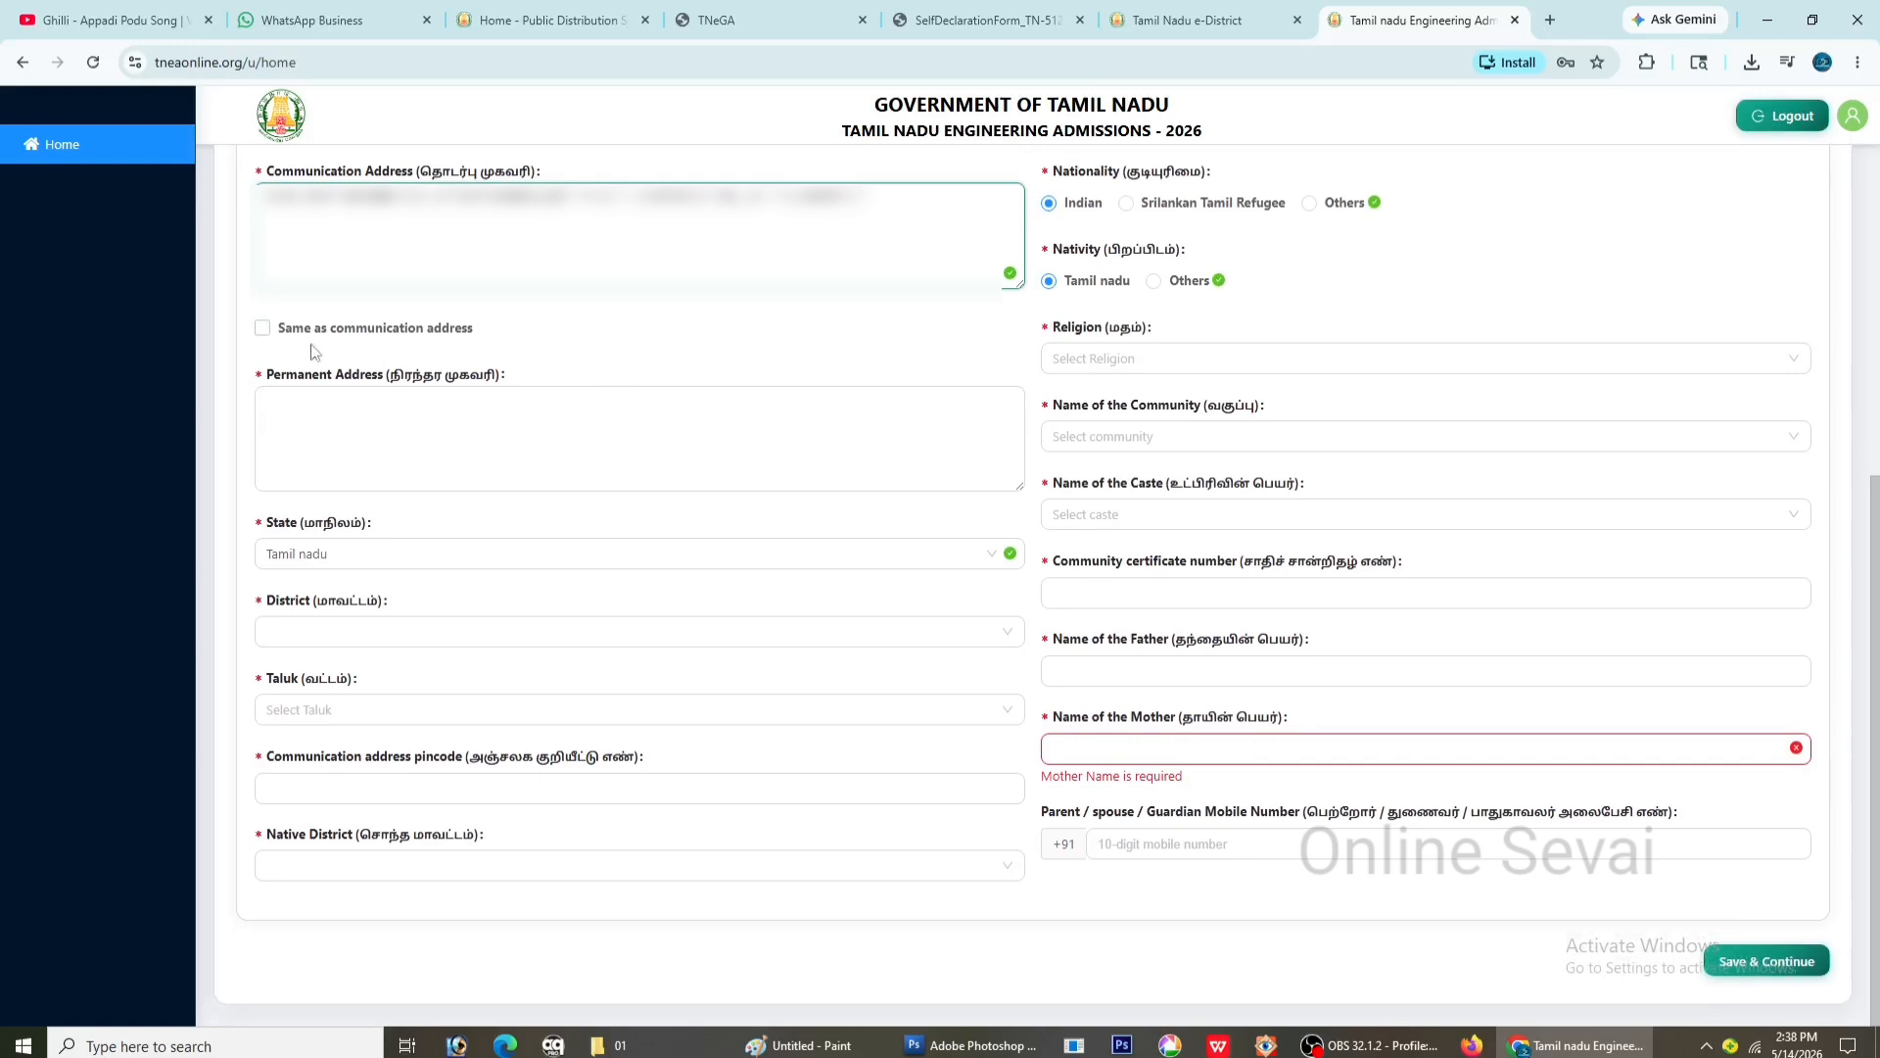
pyautogui.click(262, 328)
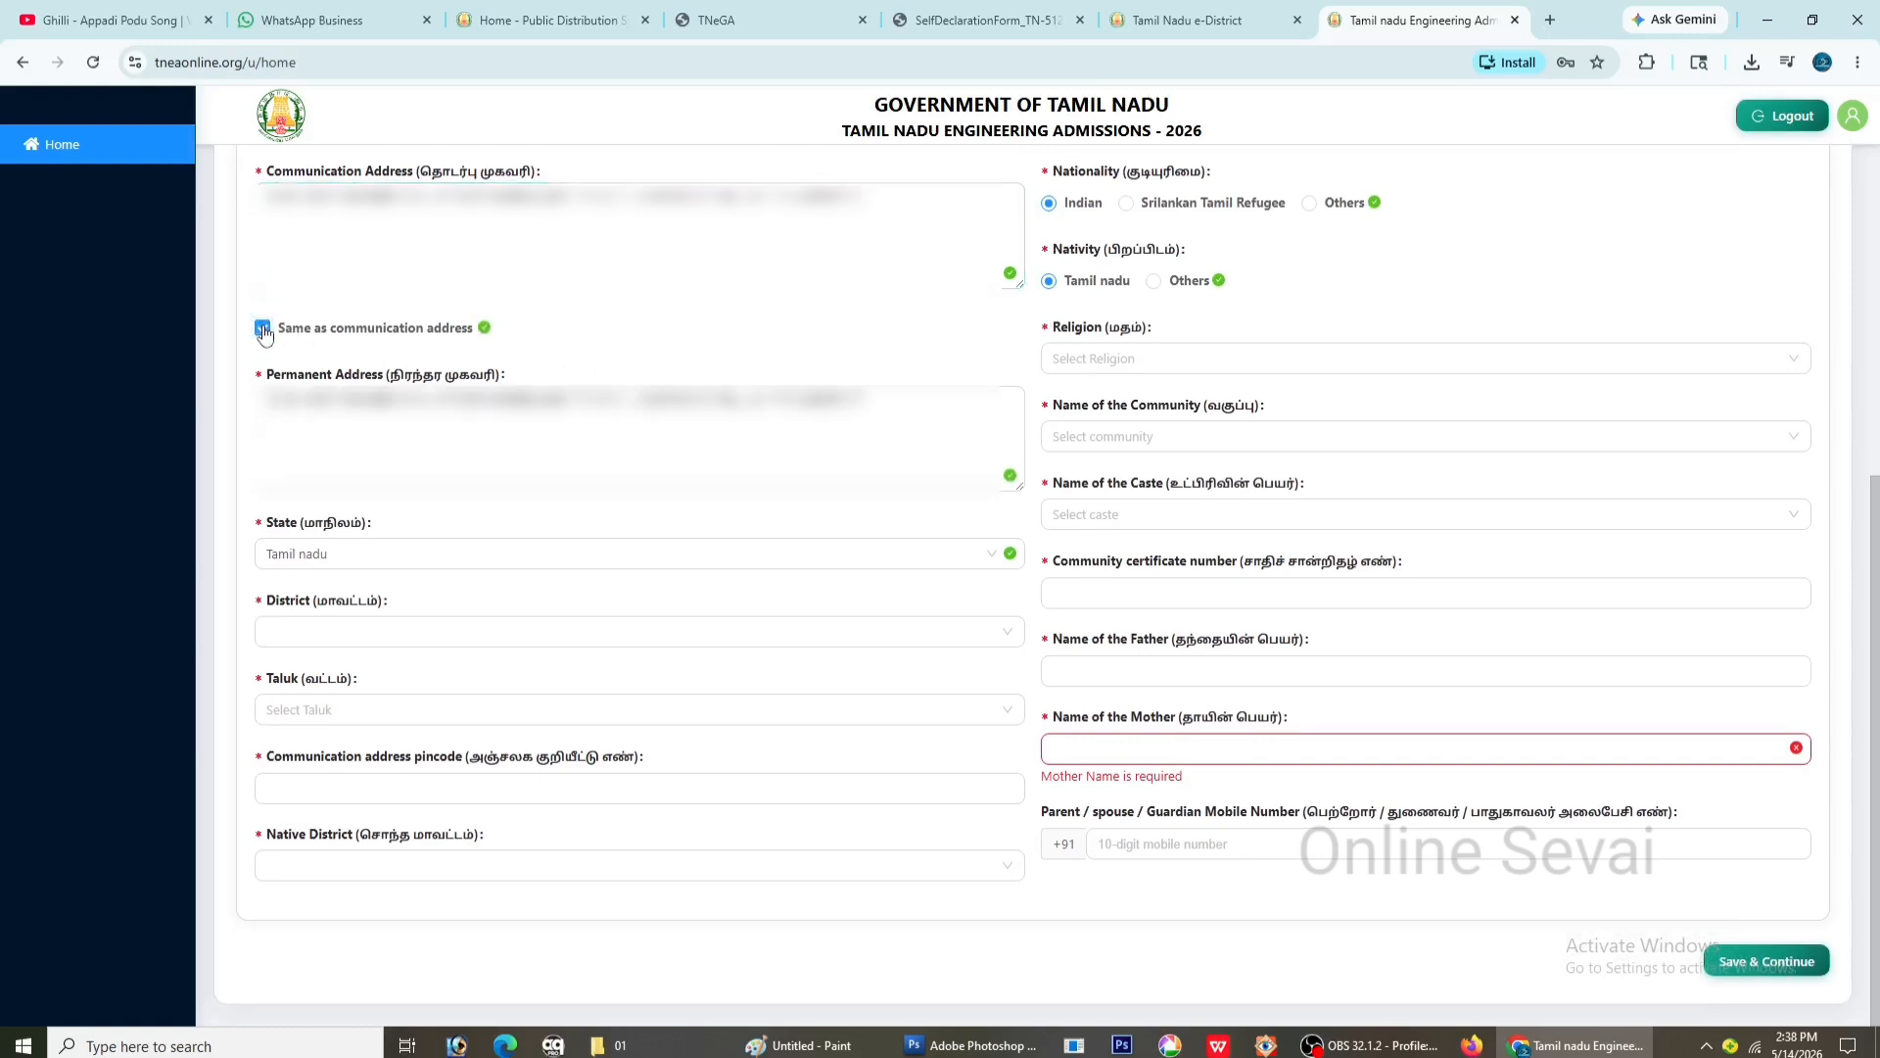
# Set religion to Hindu, community to BC, and choose the applicant's caste.
pyautogui.click(1187, 361)
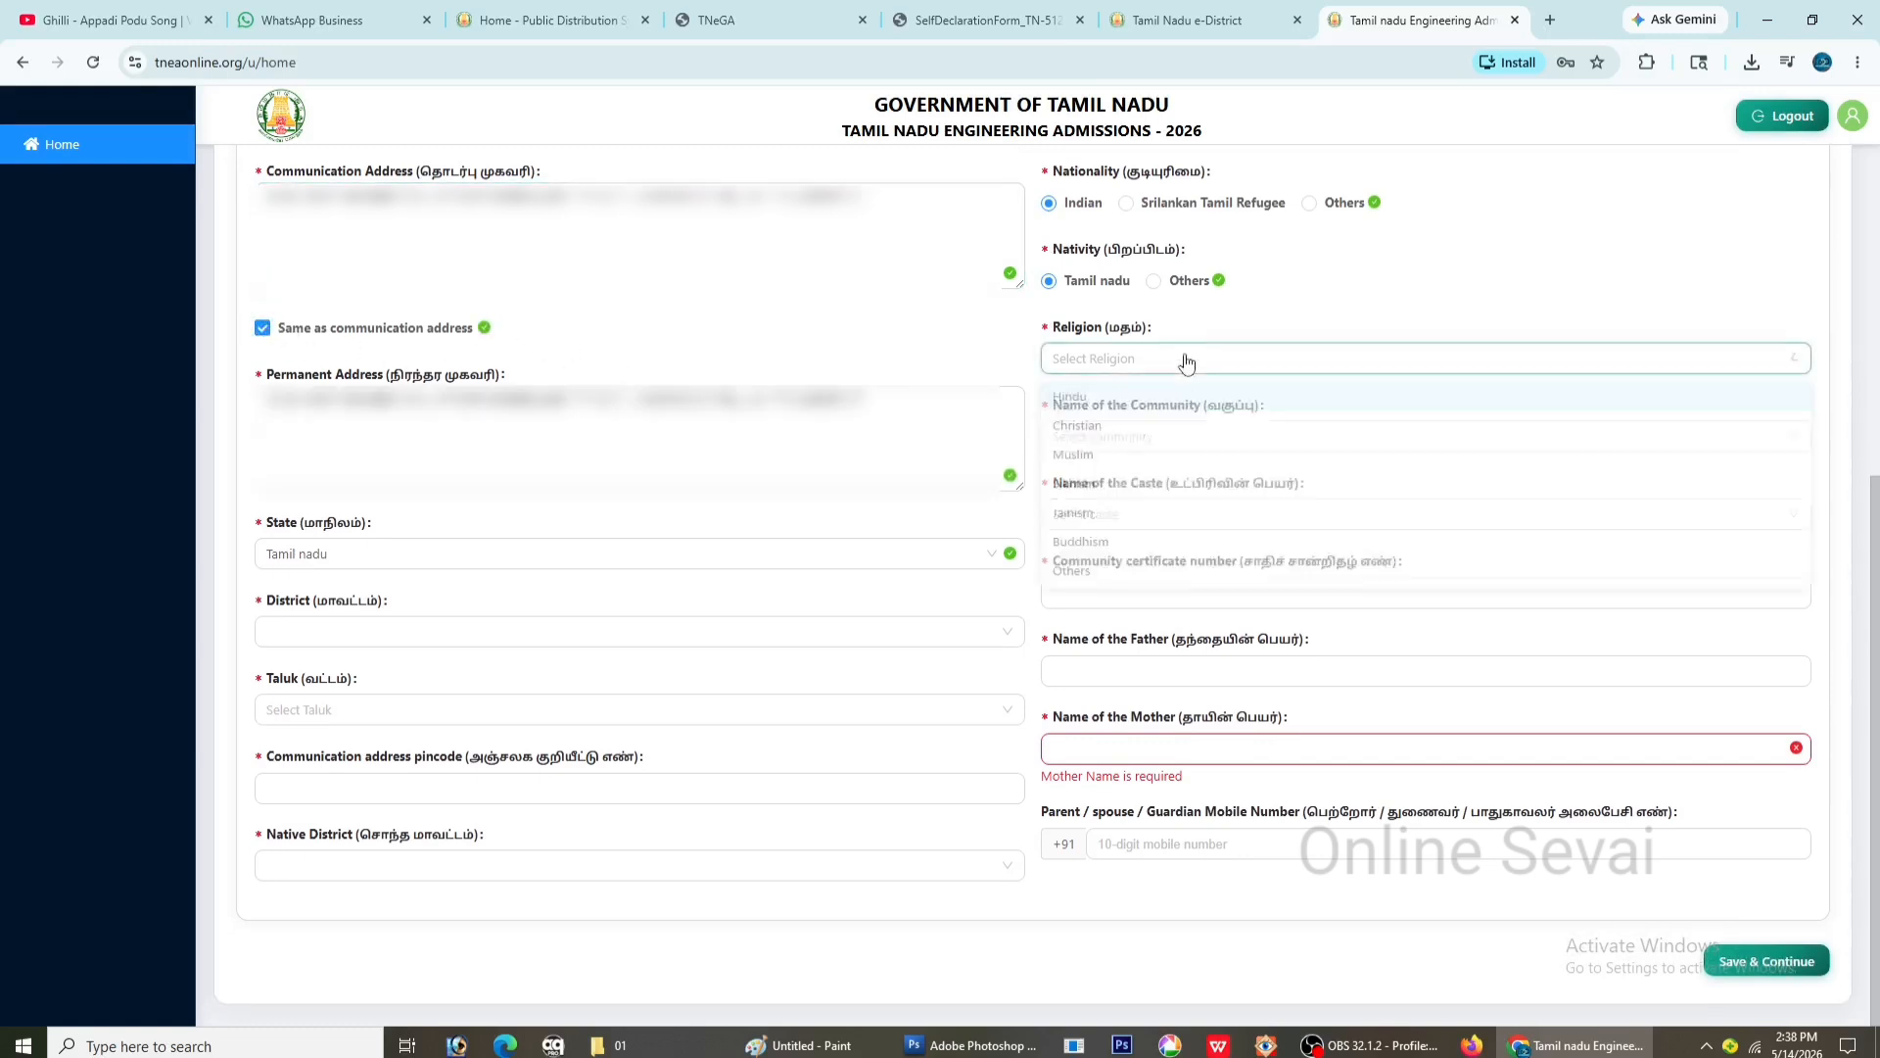
pyautogui.click(1162, 399)
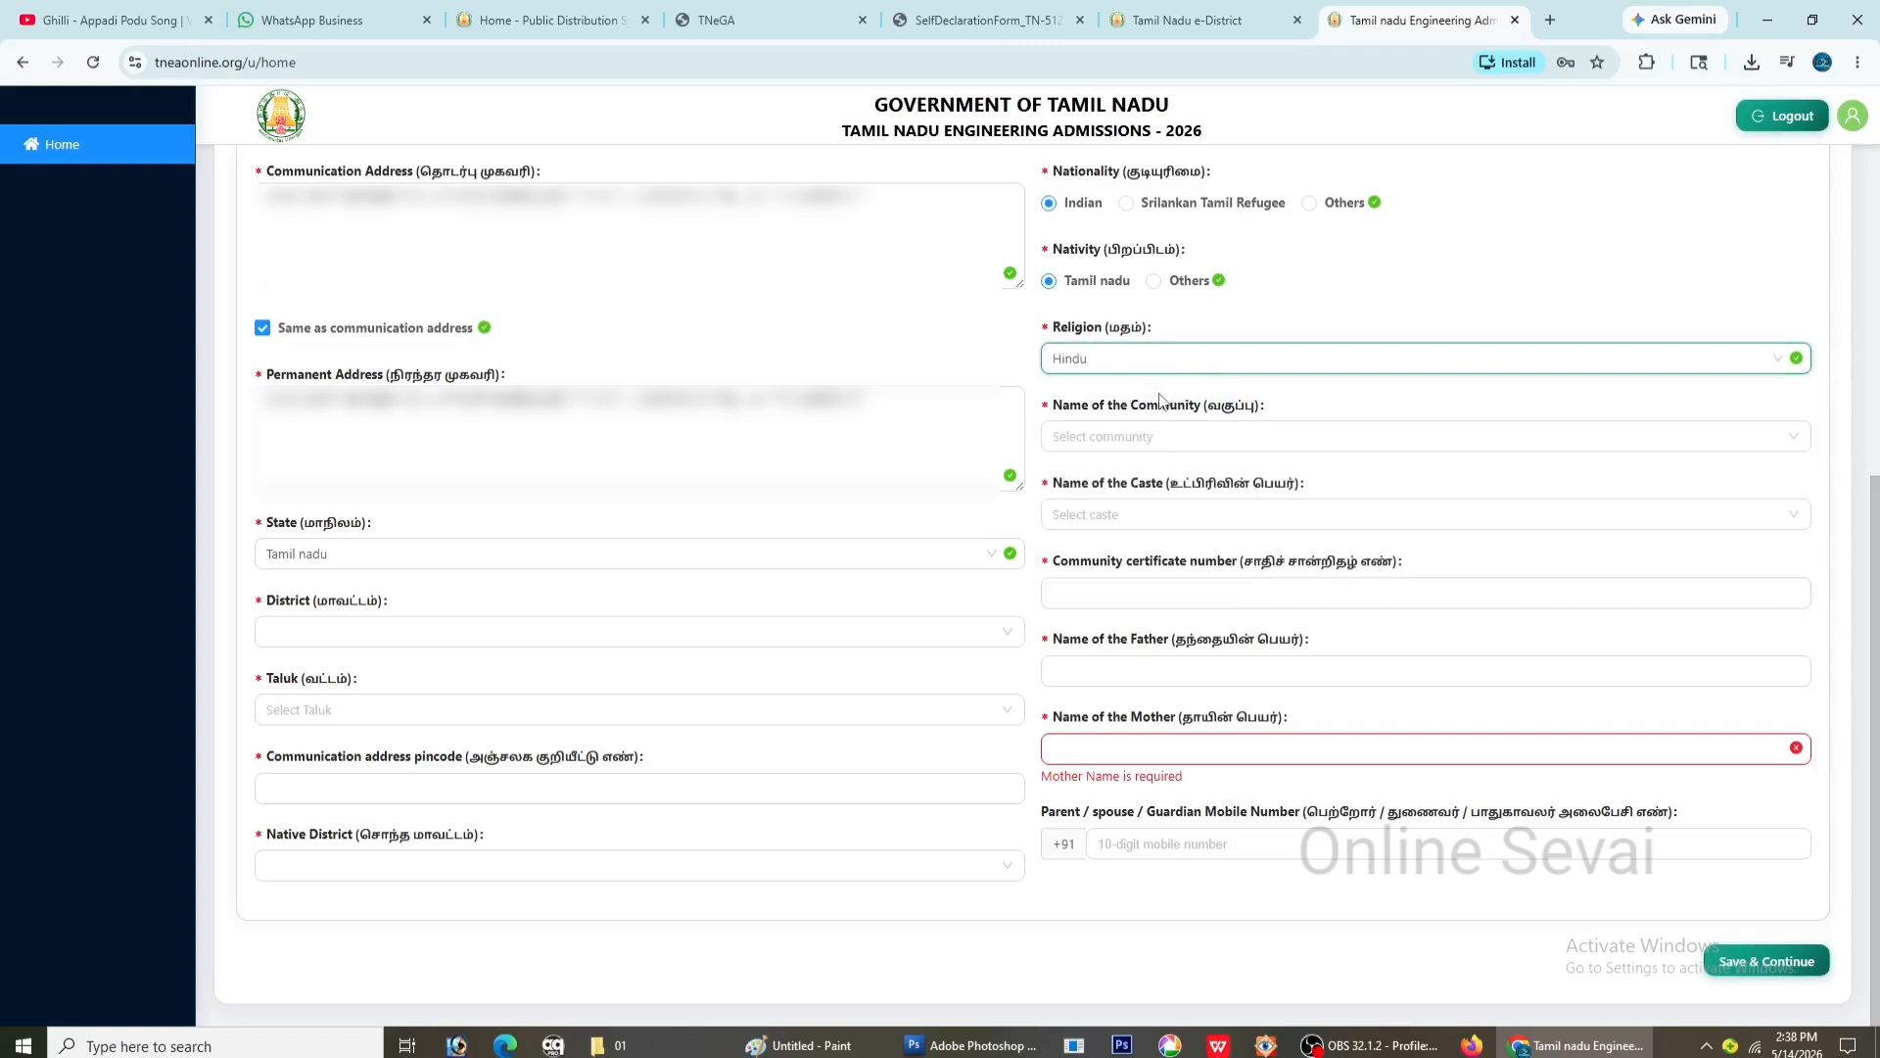
pyautogui.click(1187, 442)
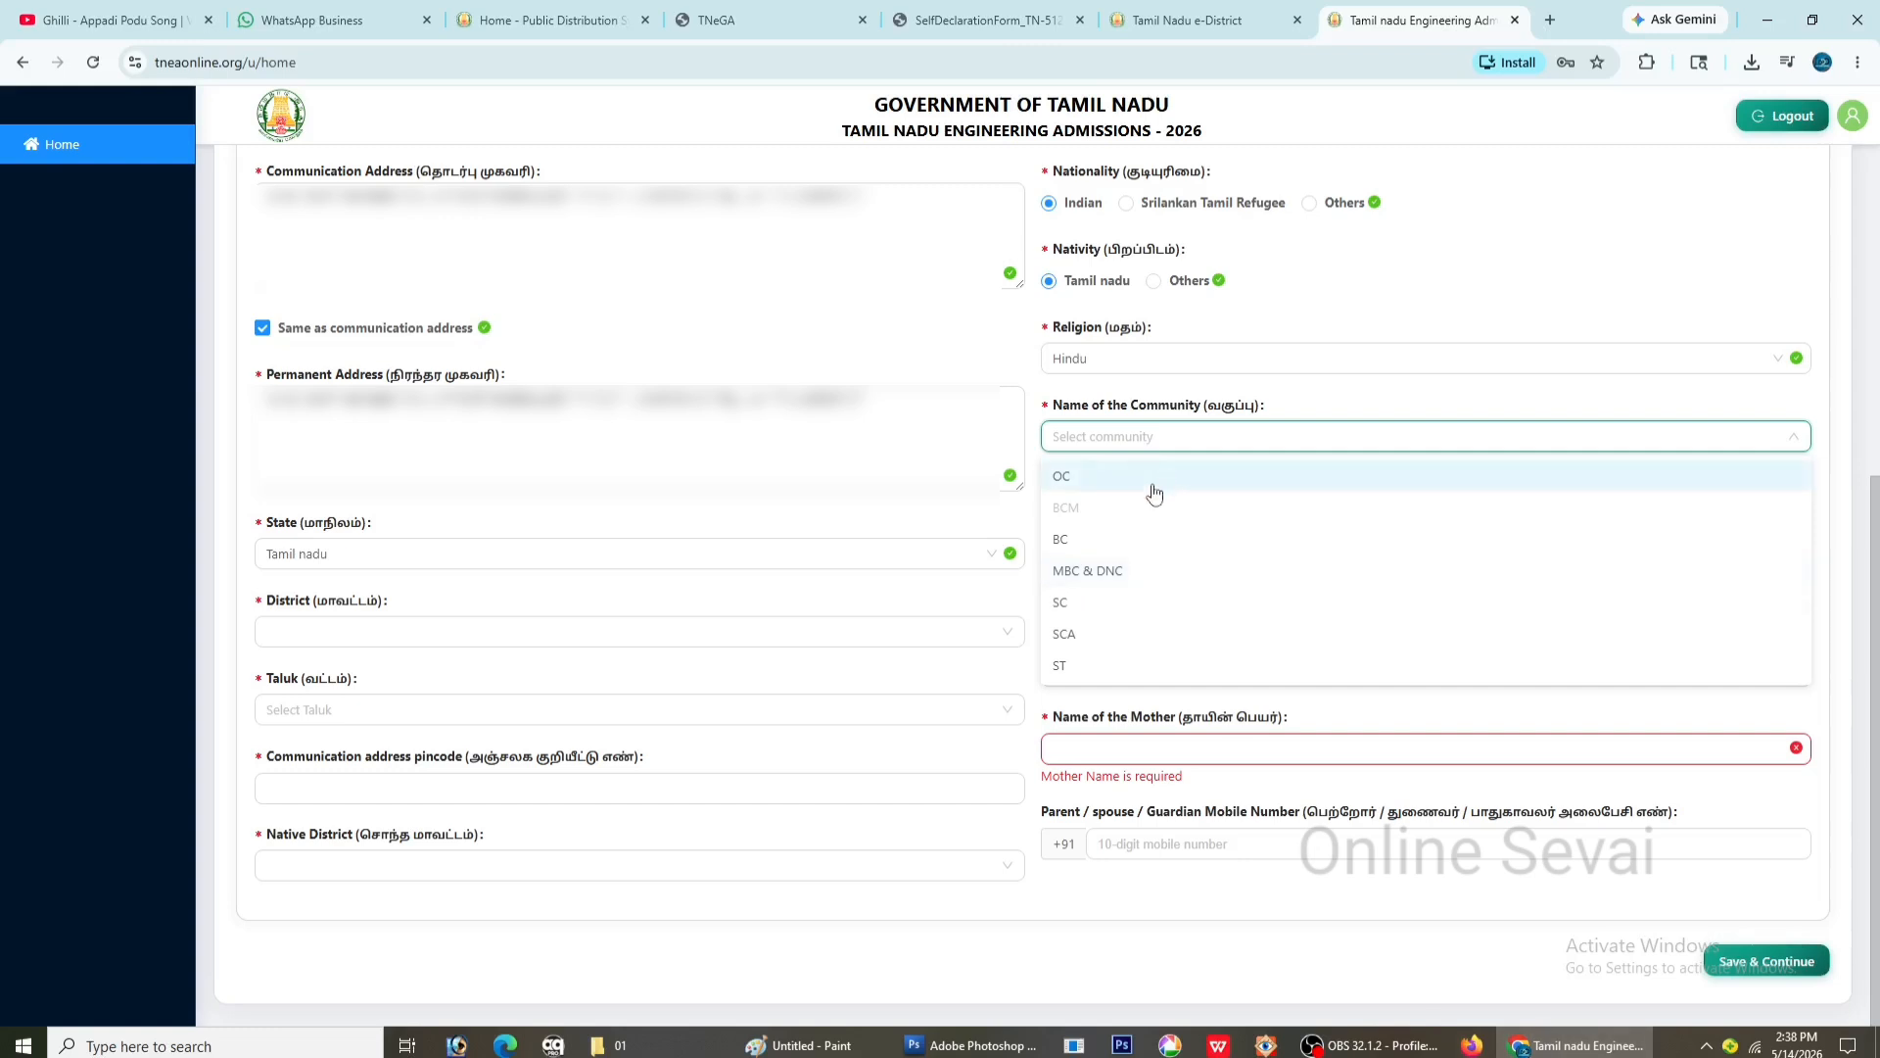
pyautogui.click(1120, 540)
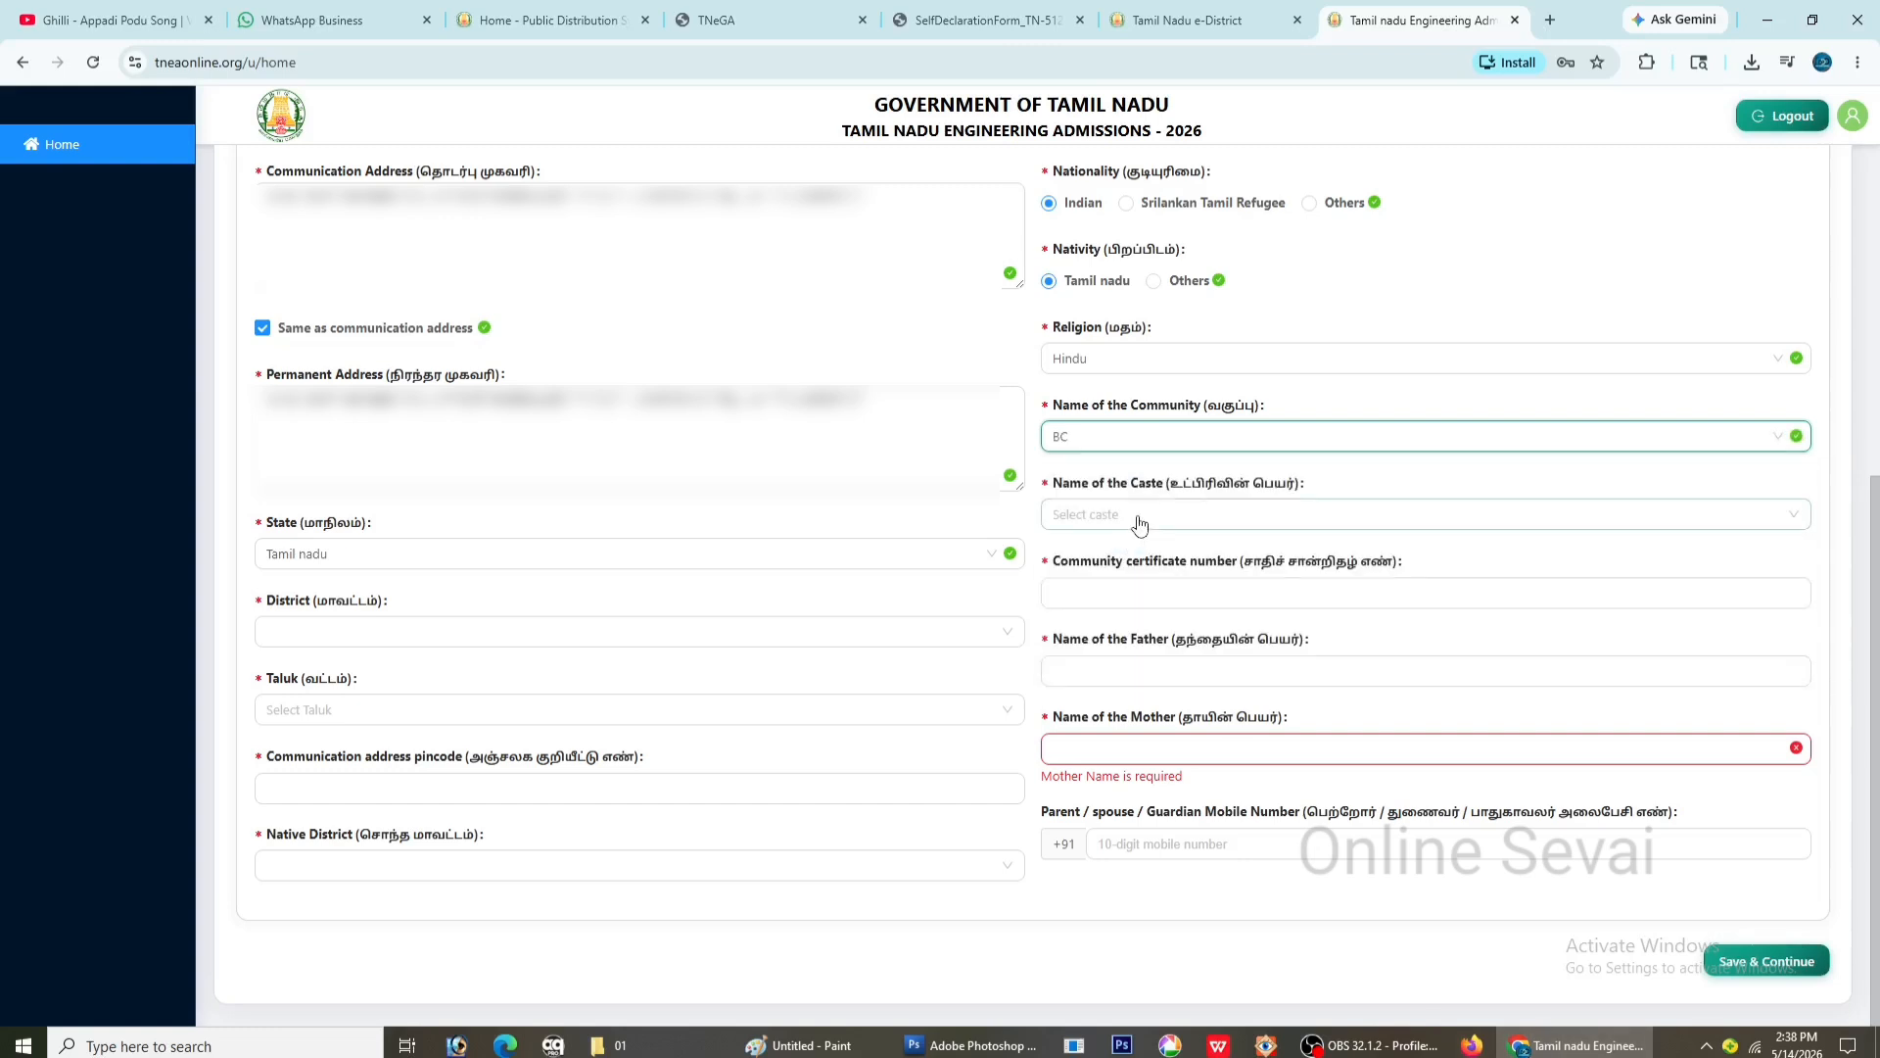
pyautogui.click(1139, 524)
pyautogui.scroll(-10, 1167, 632)
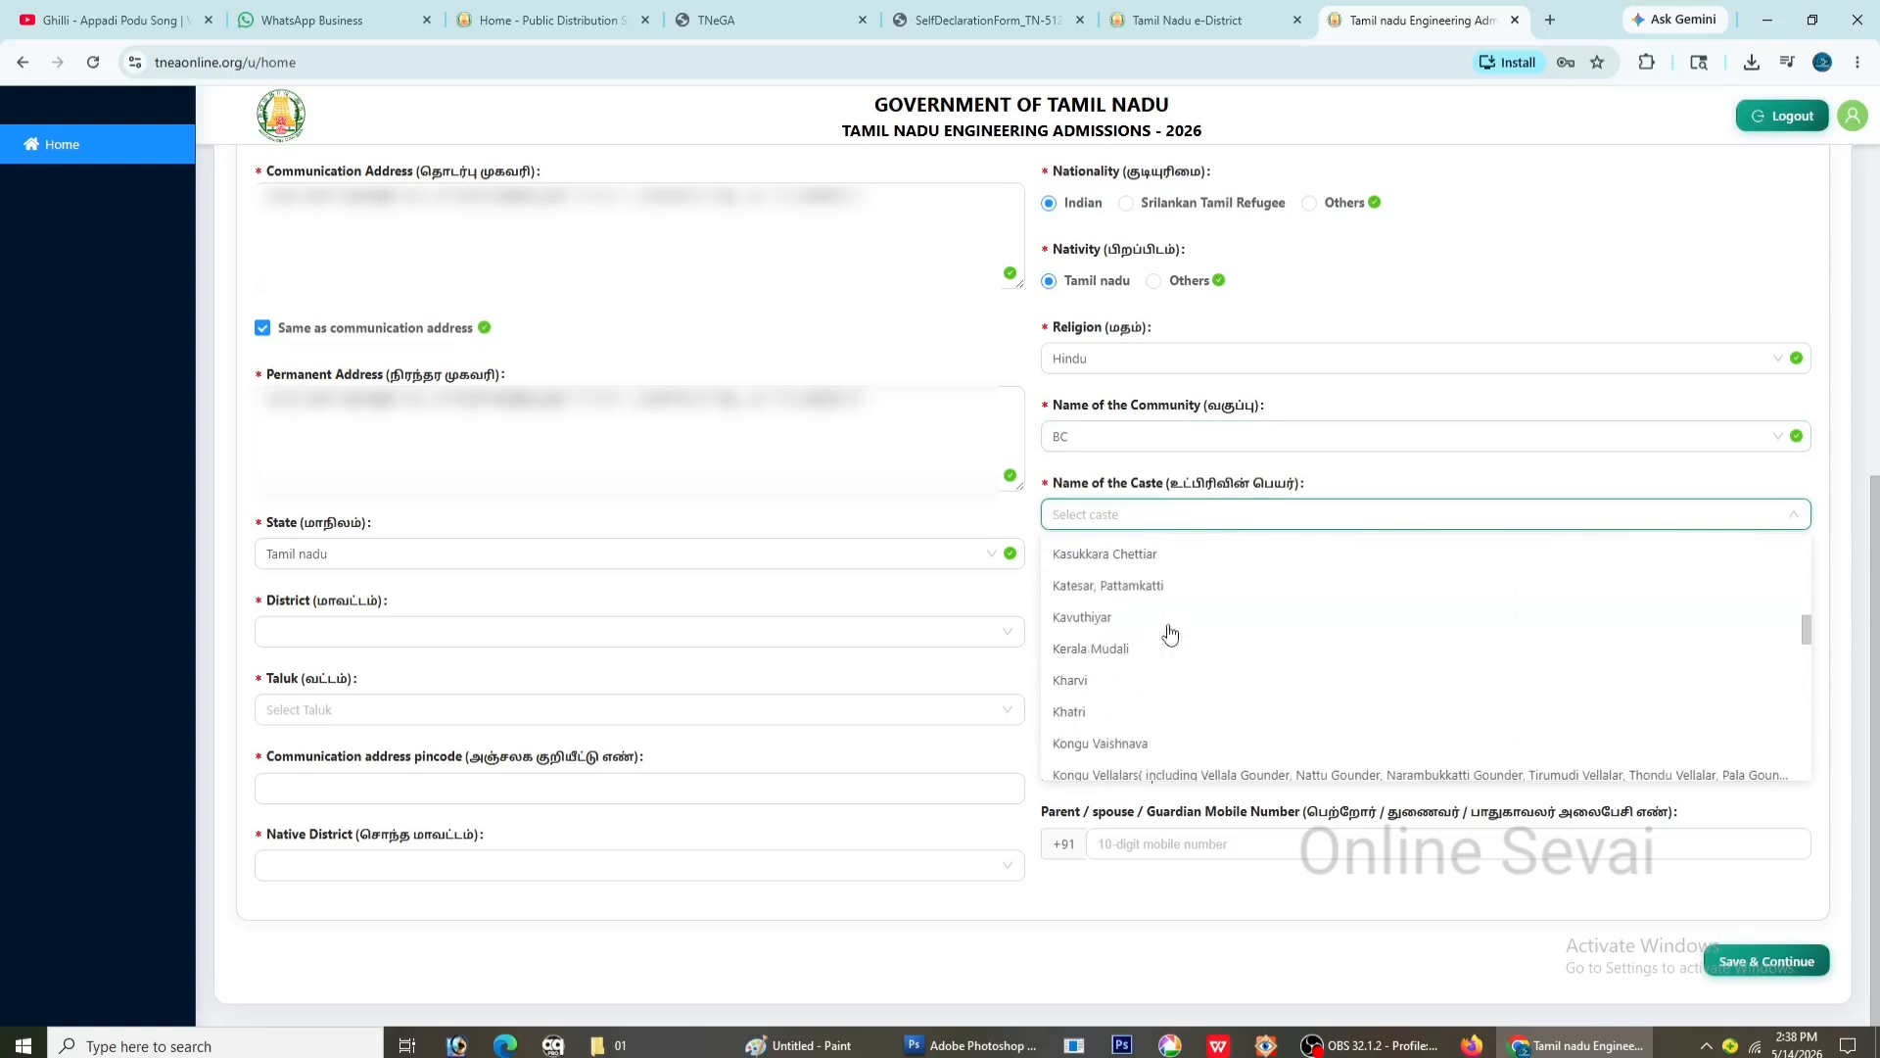
pyautogui.scroll(-10, 1170, 634)
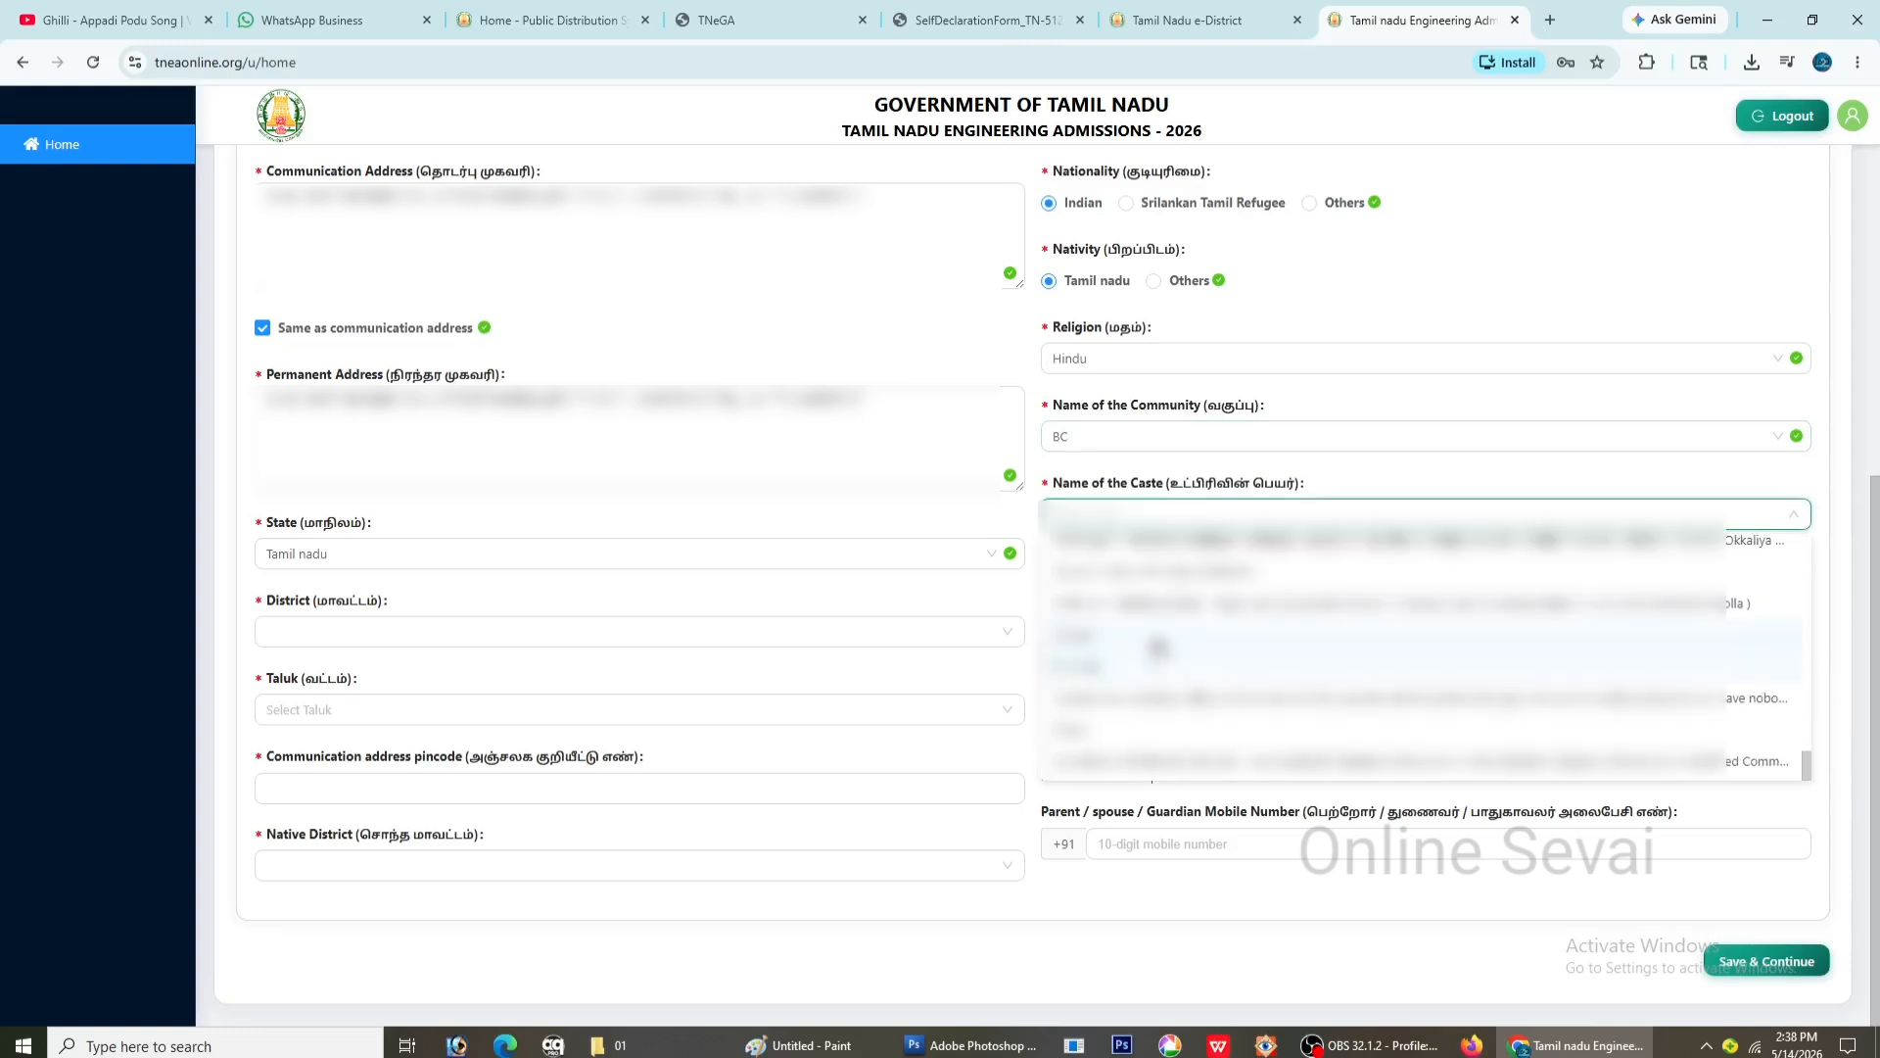
pyautogui.click(1159, 641)
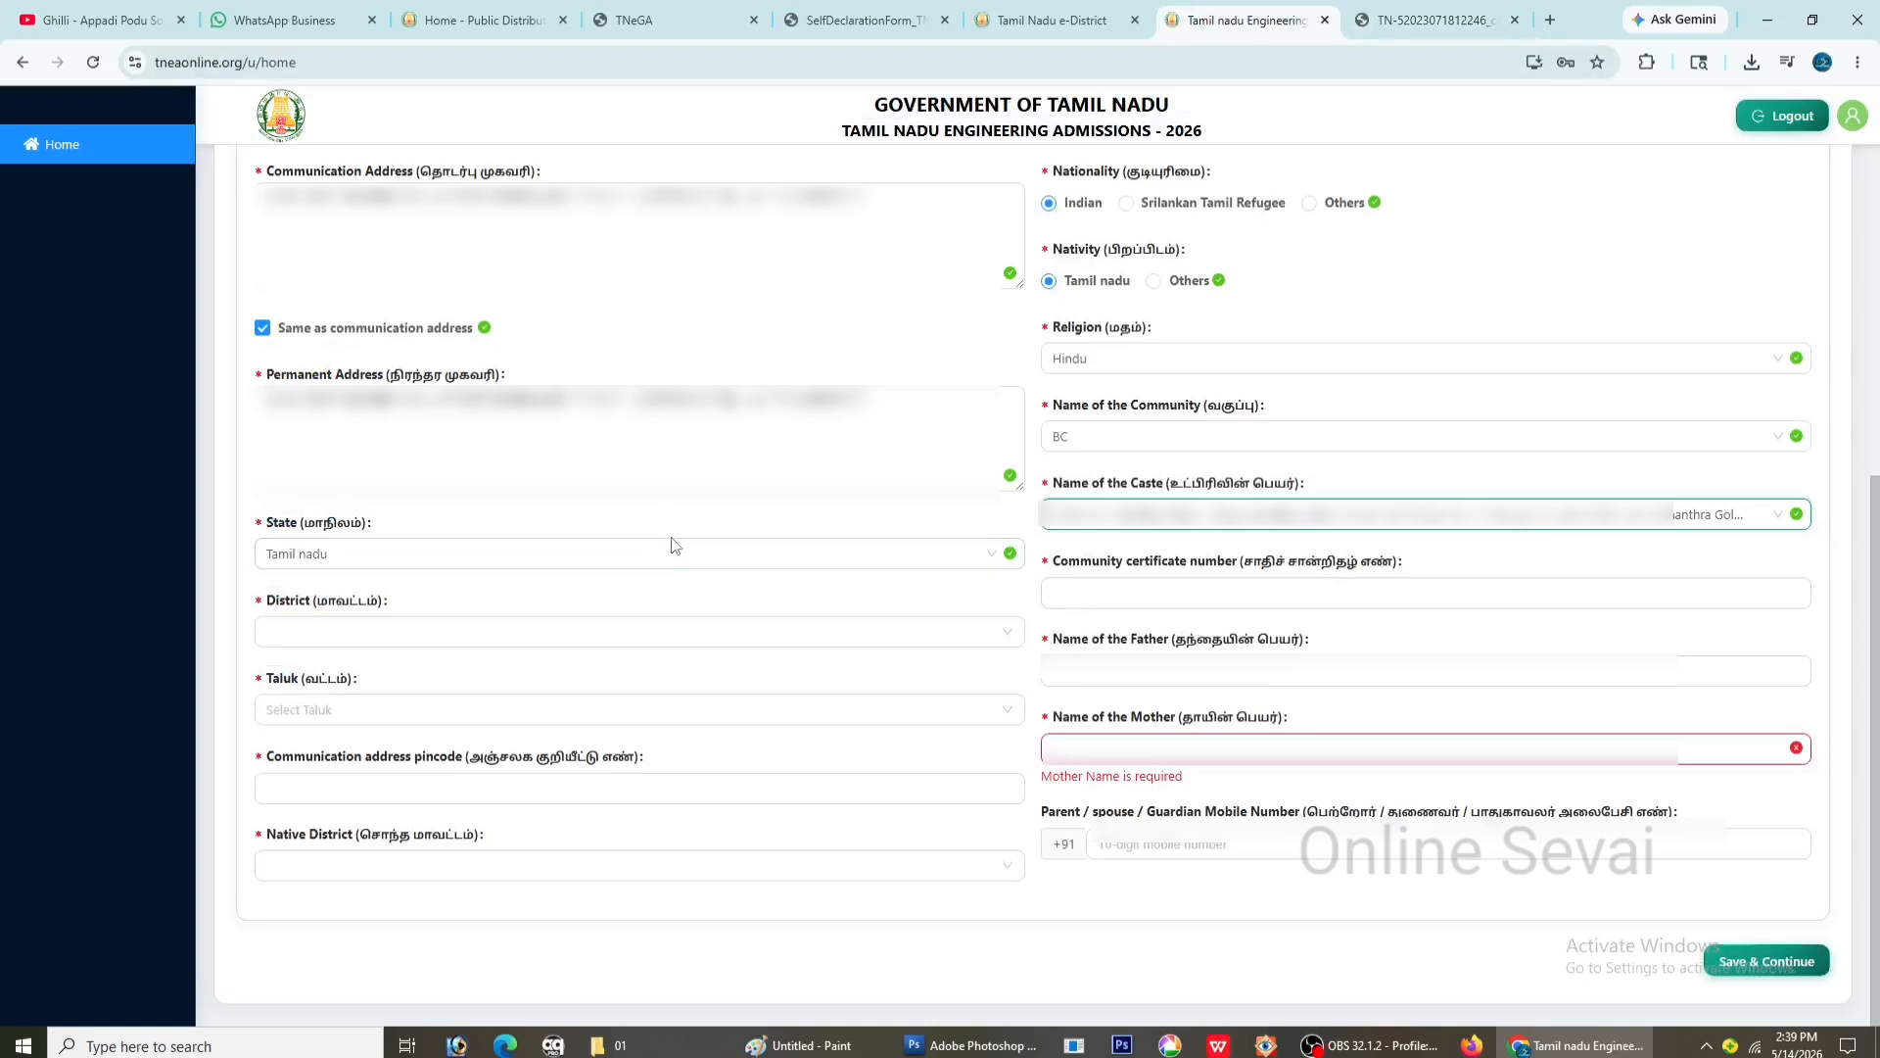
# Set the district to Tiruvarur.
pyautogui.click(673, 628)
pyautogui.scroll(-5, 601, 789)
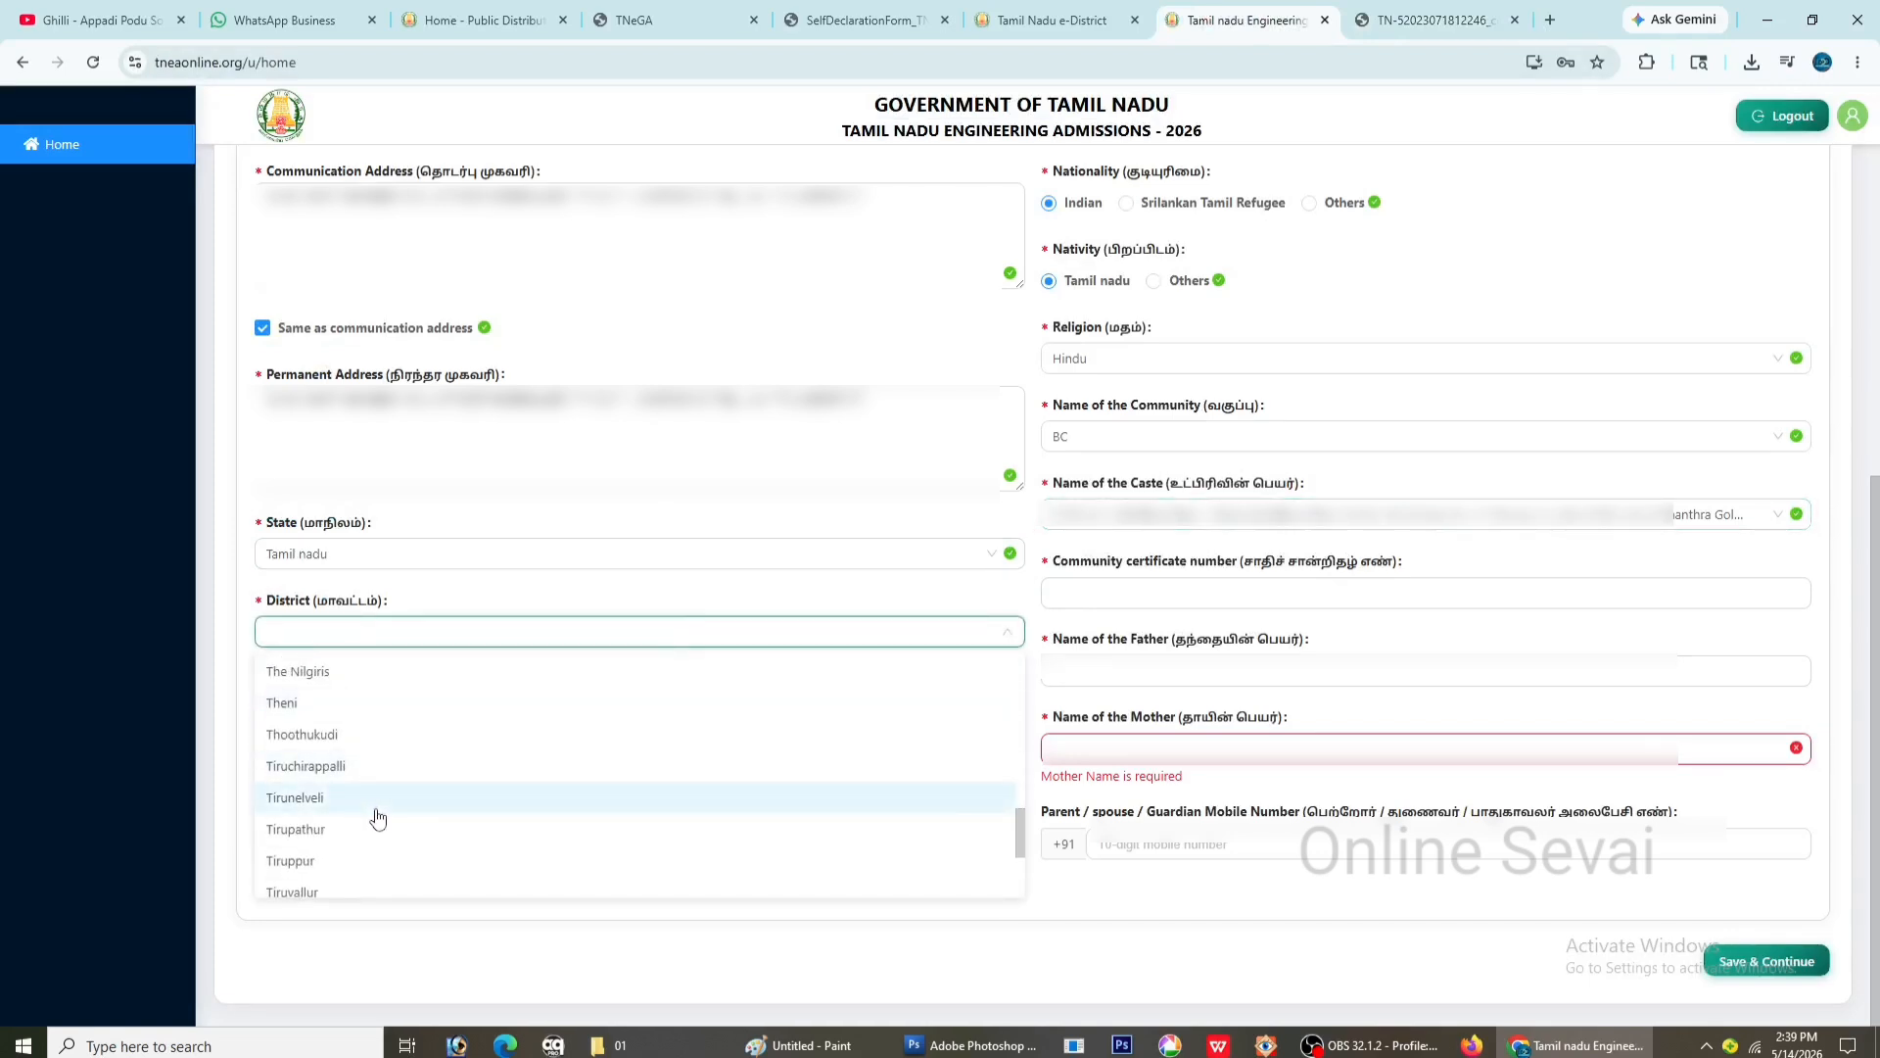
pyautogui.scroll(-4, 378, 813)
pyautogui.click(387, 762)
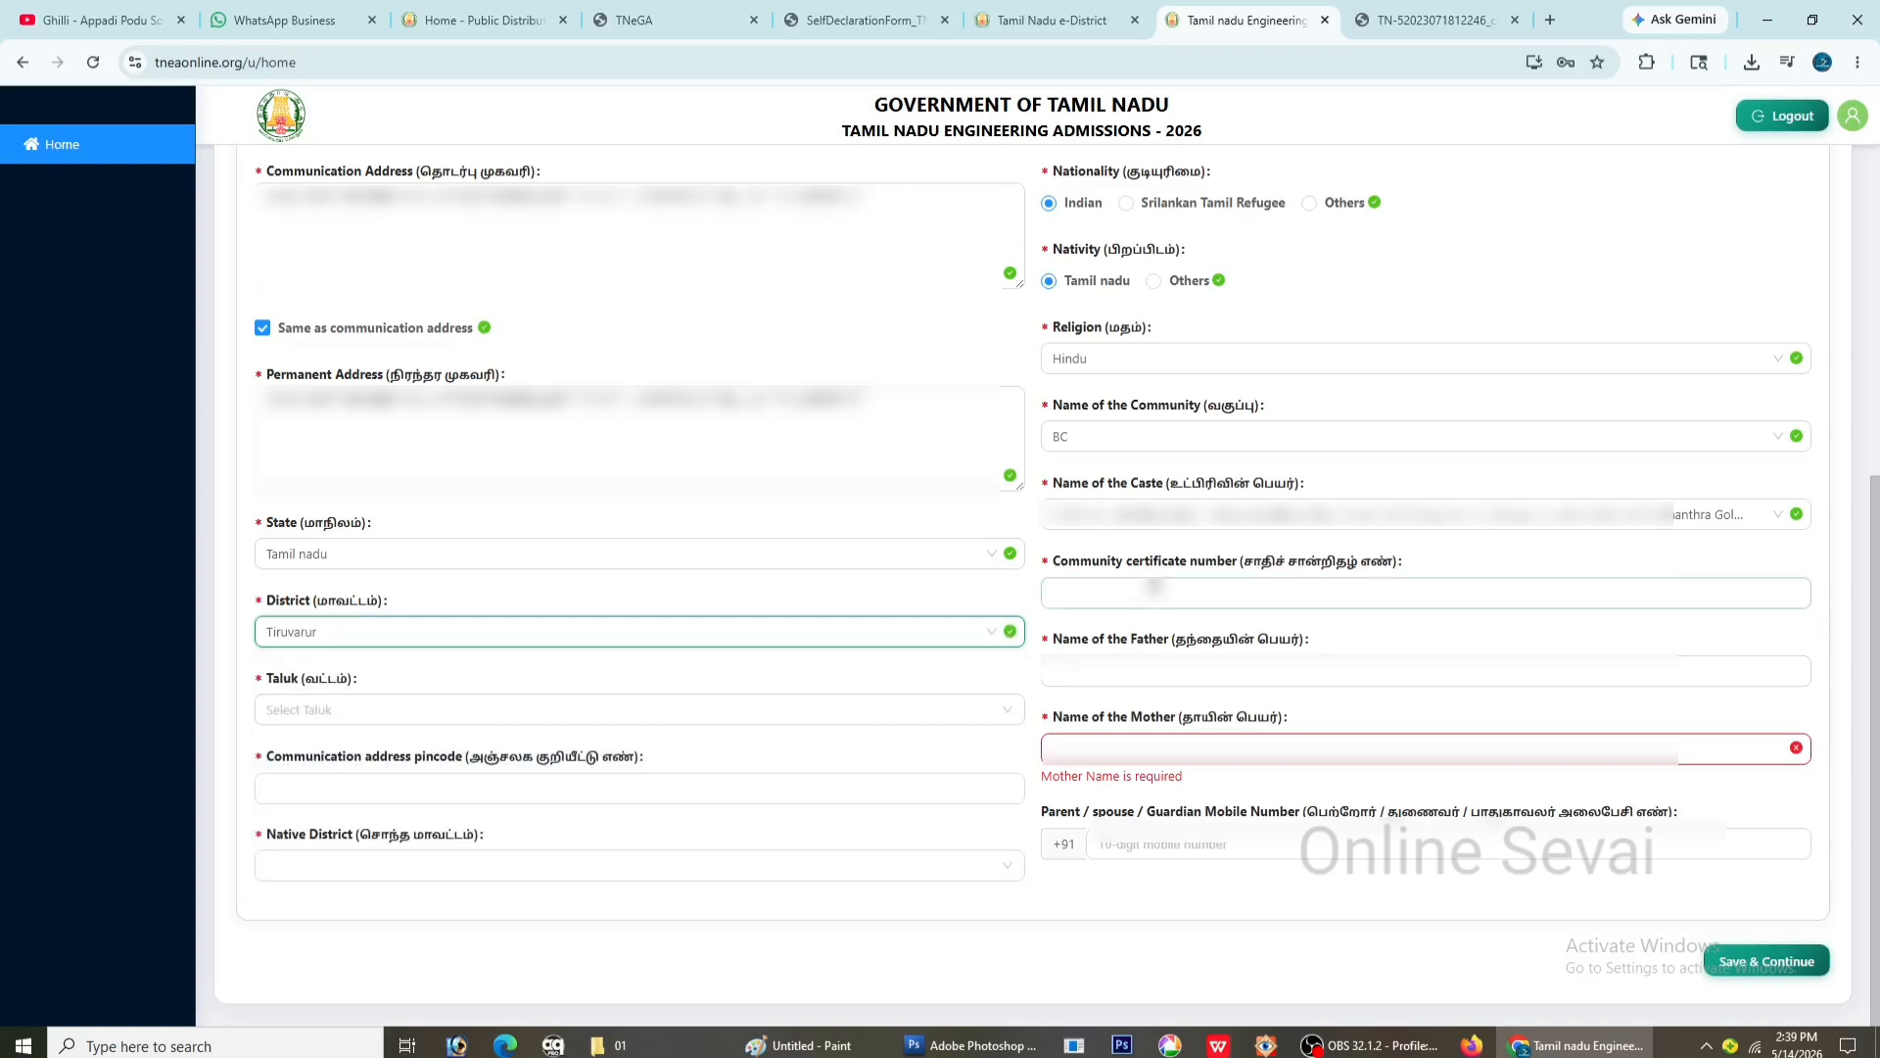
# Enter the community certificate number and the father's and mother's names.
pyautogui.click(1154, 587)
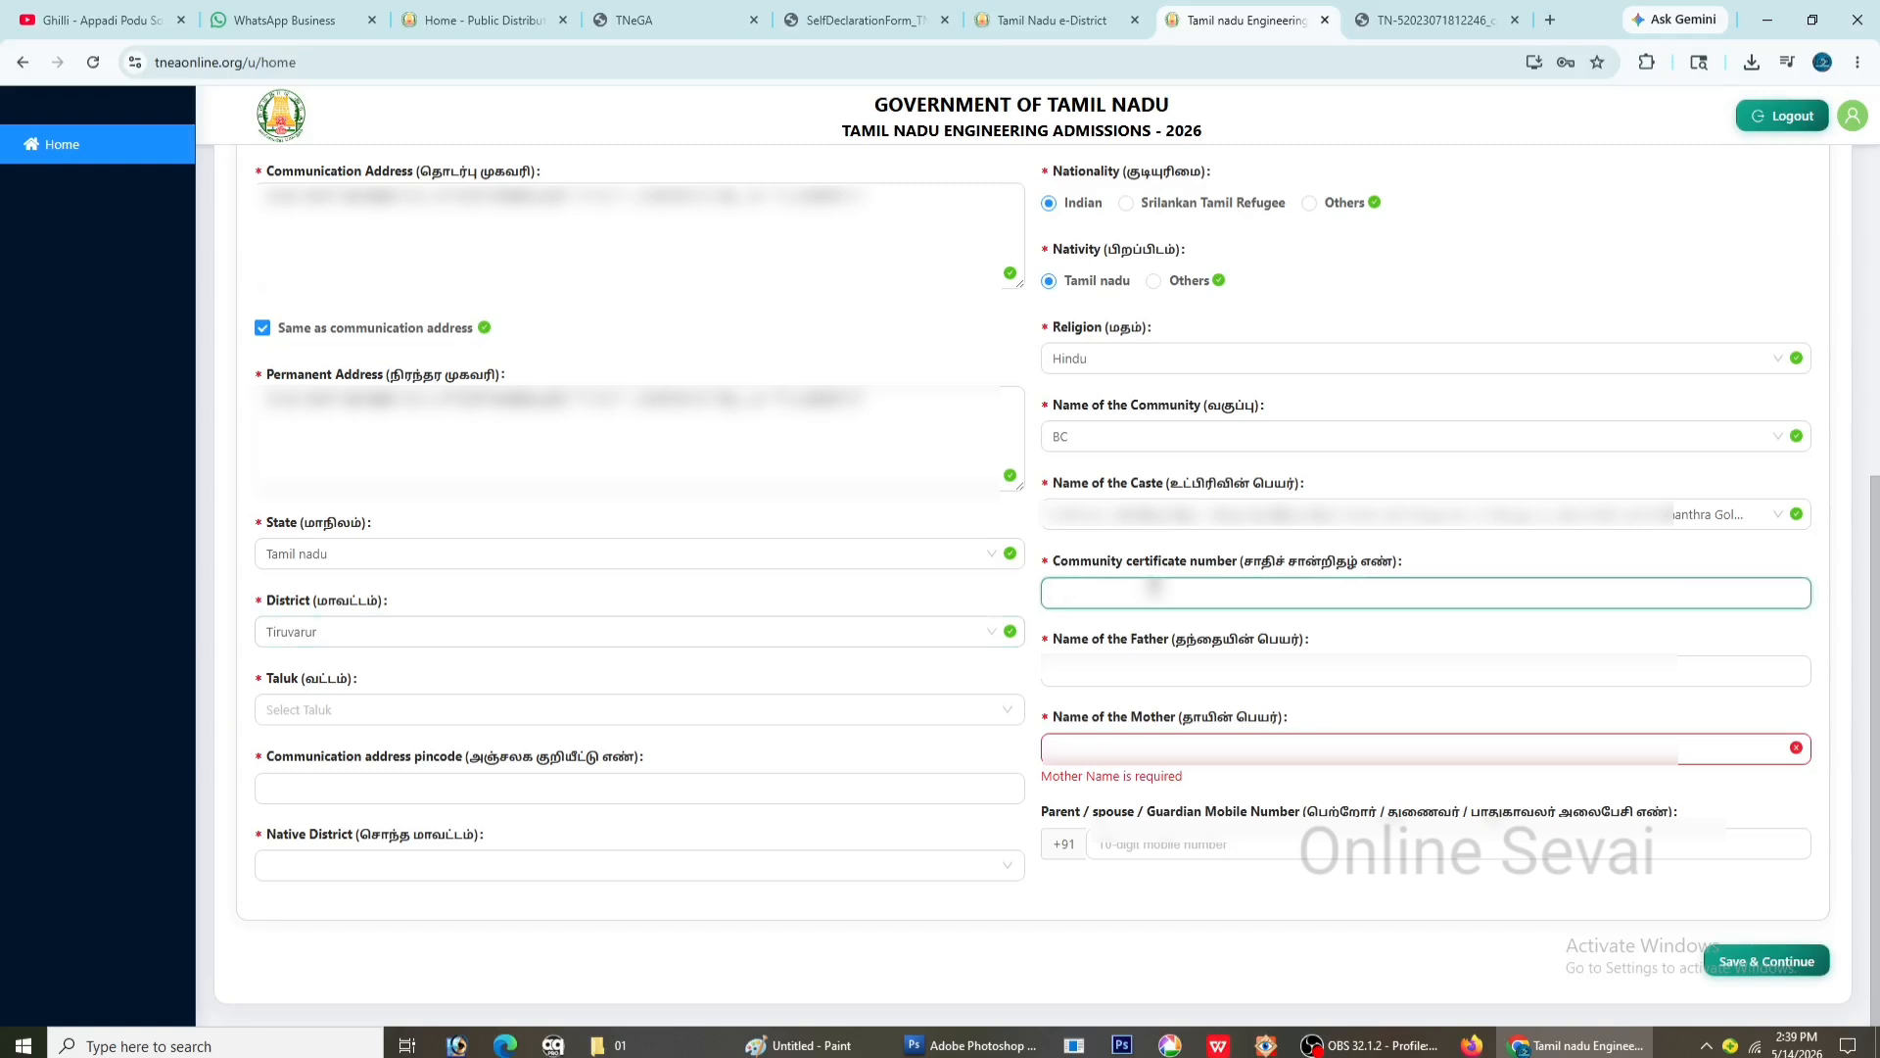
pyautogui.hotkey('ctrl', 'v')
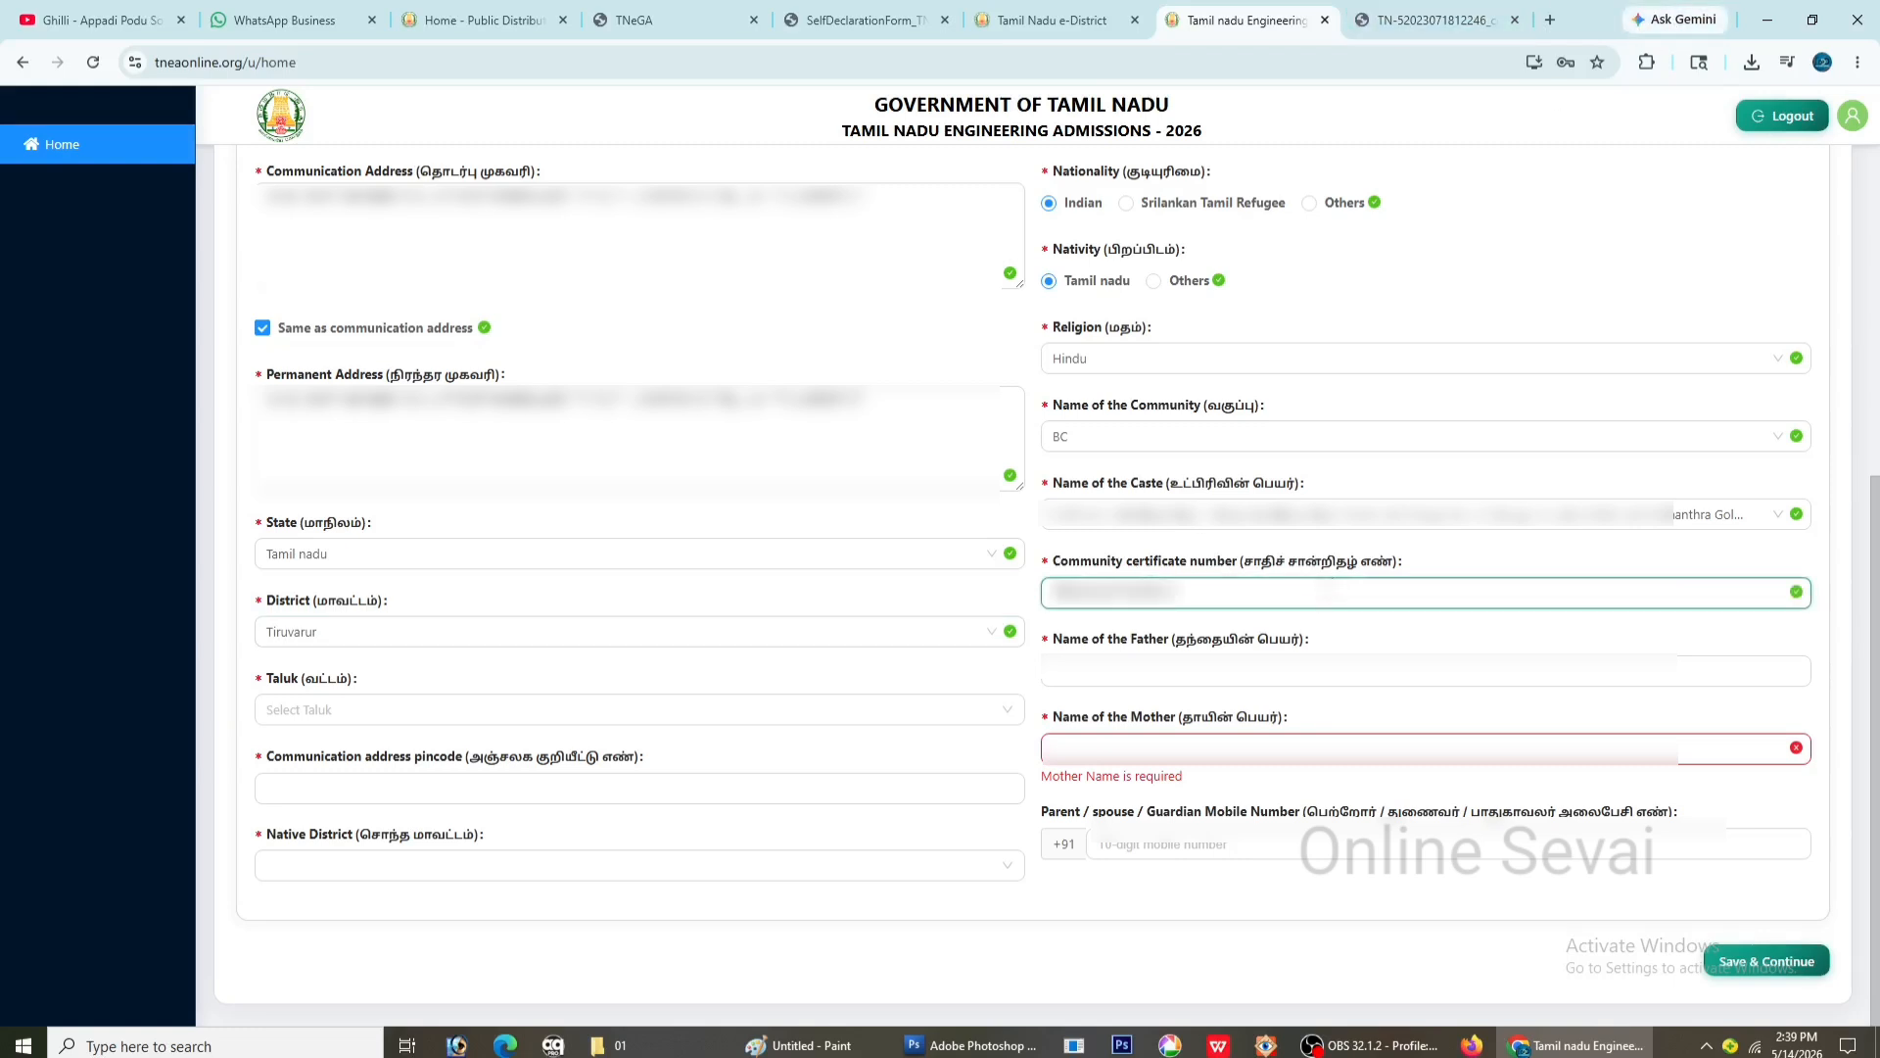
pyautogui.click(1142, 674)
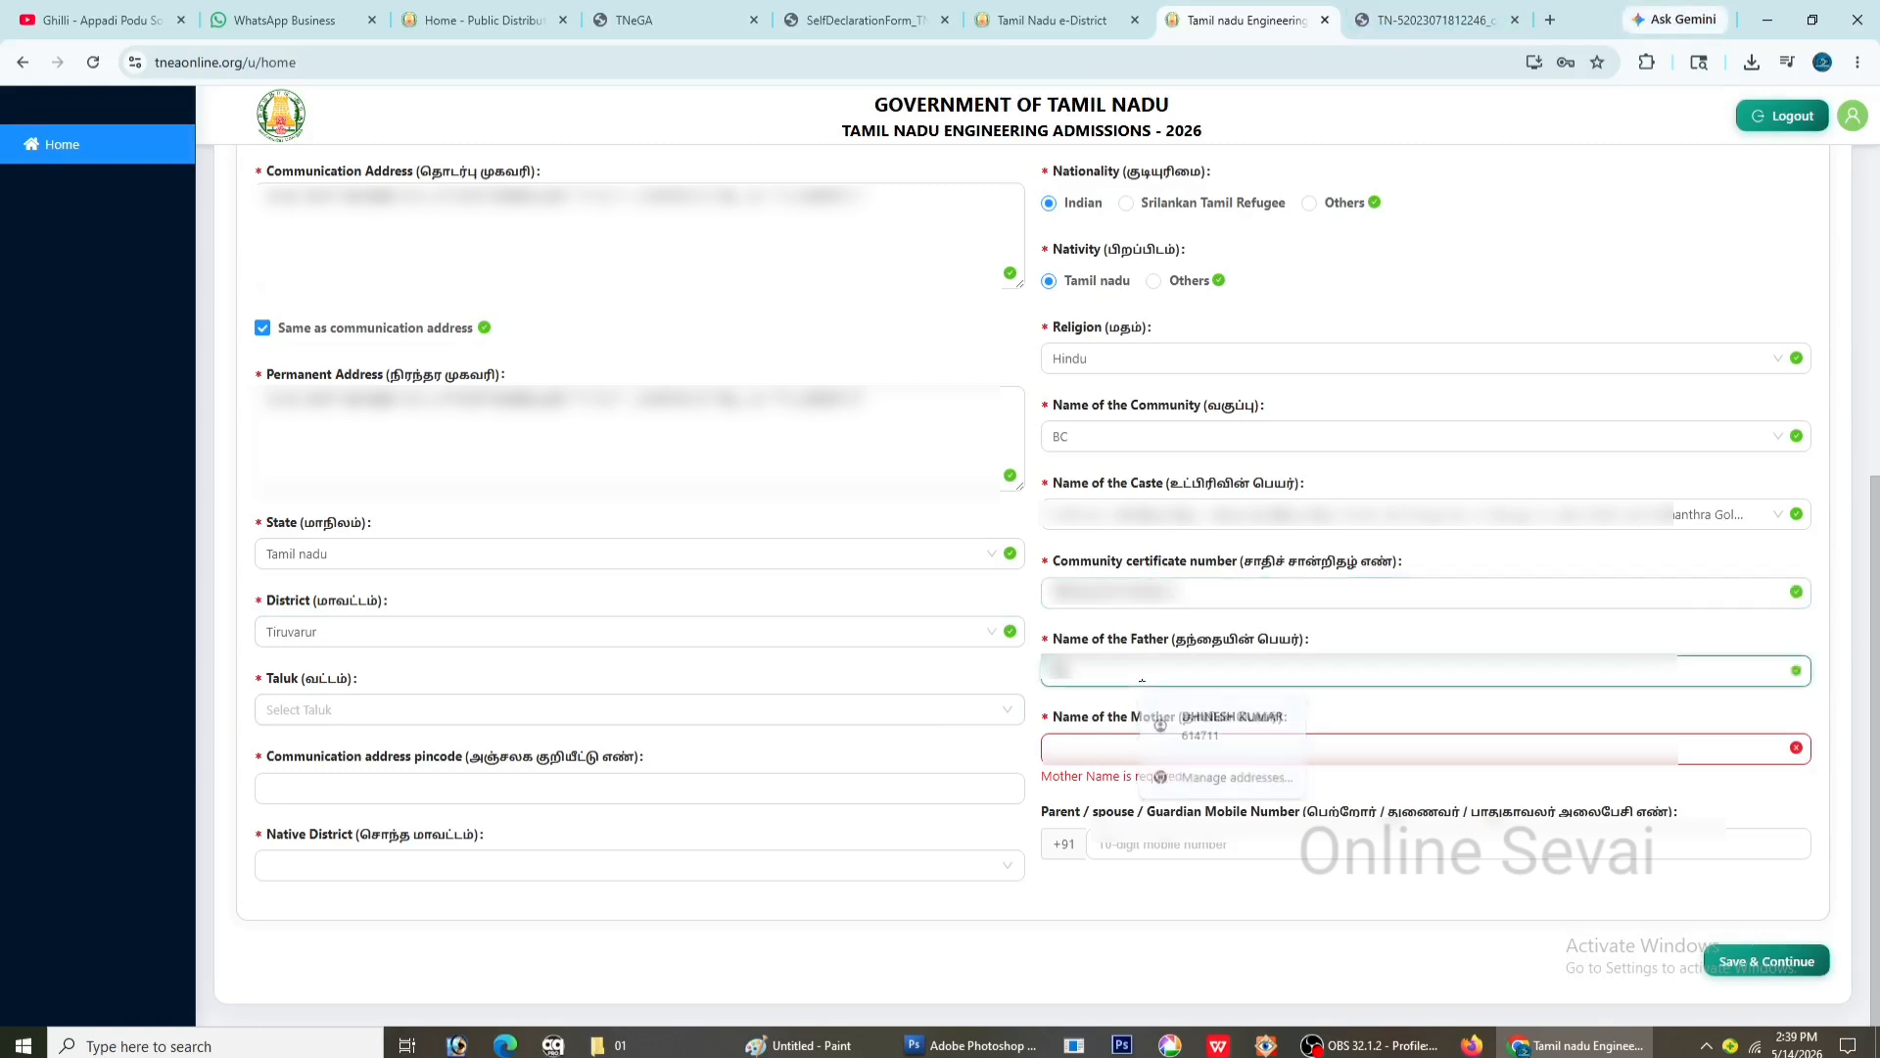
pyautogui.write('...')
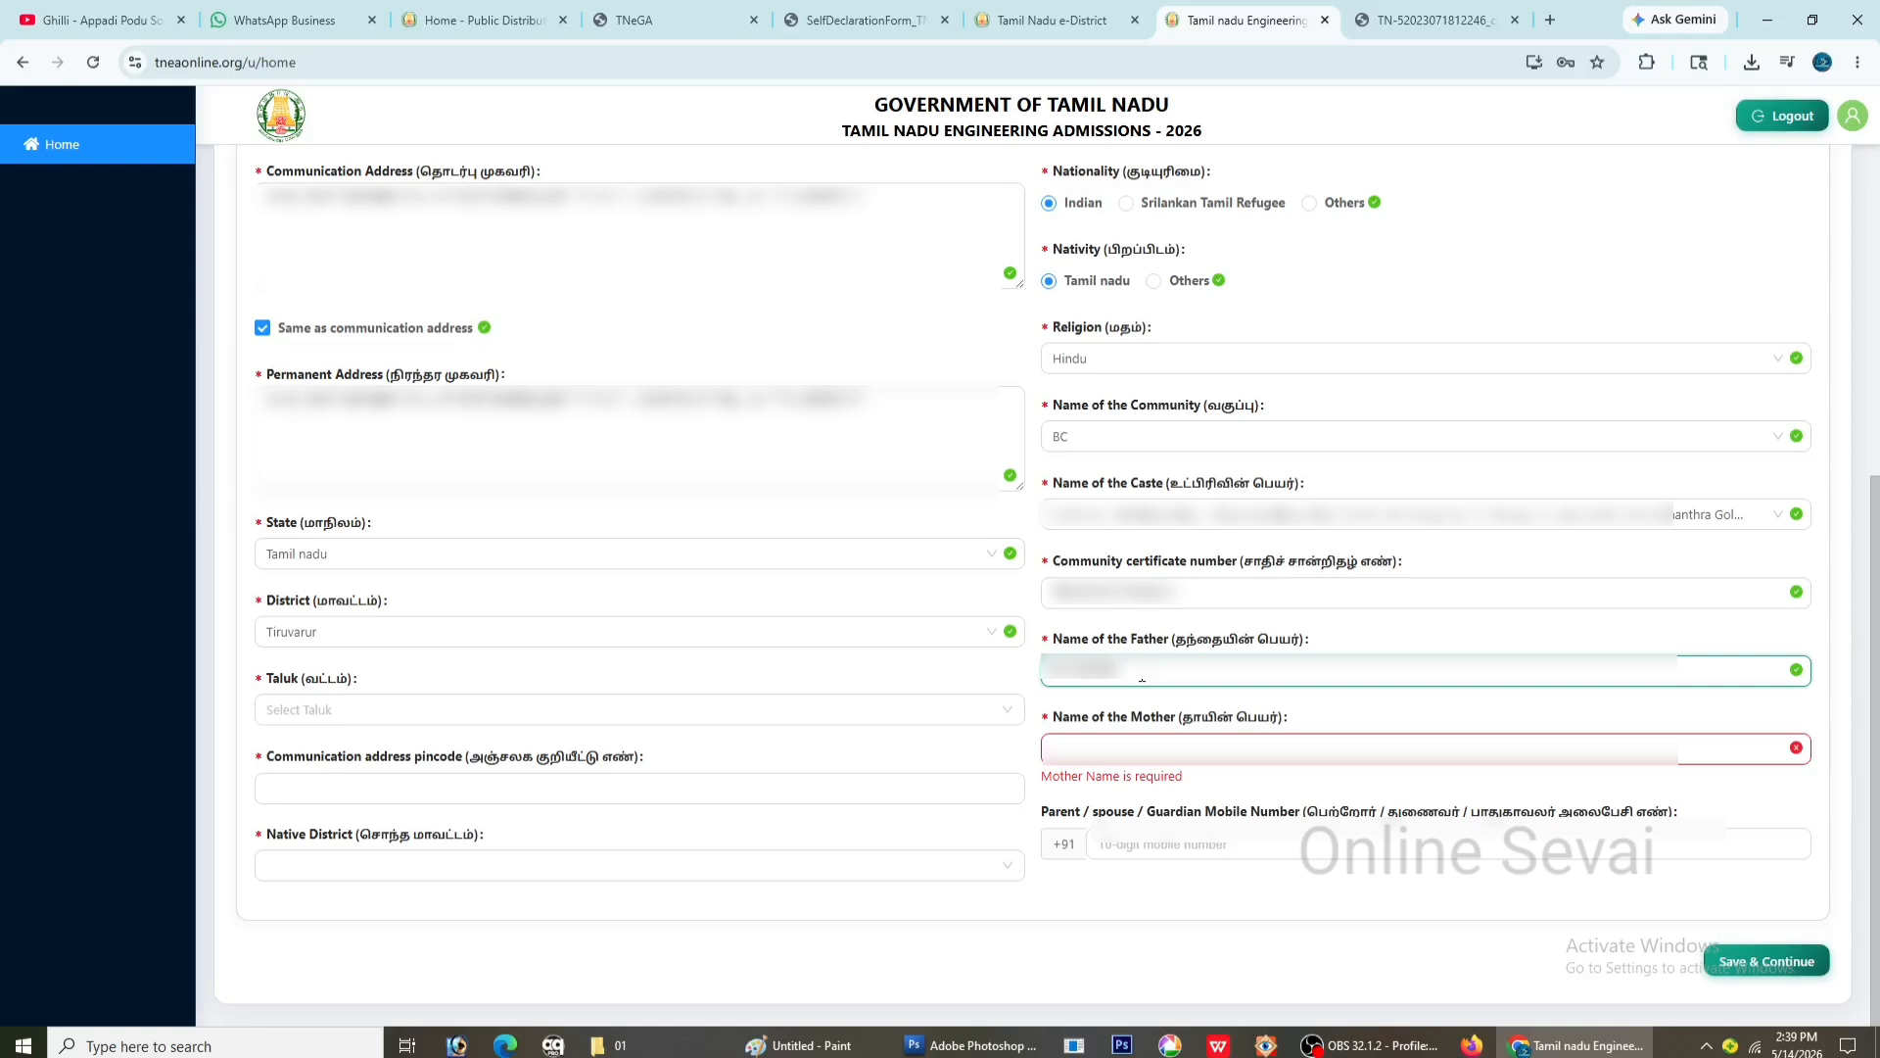
pyautogui.write('...')
pyautogui.click(1064, 739)
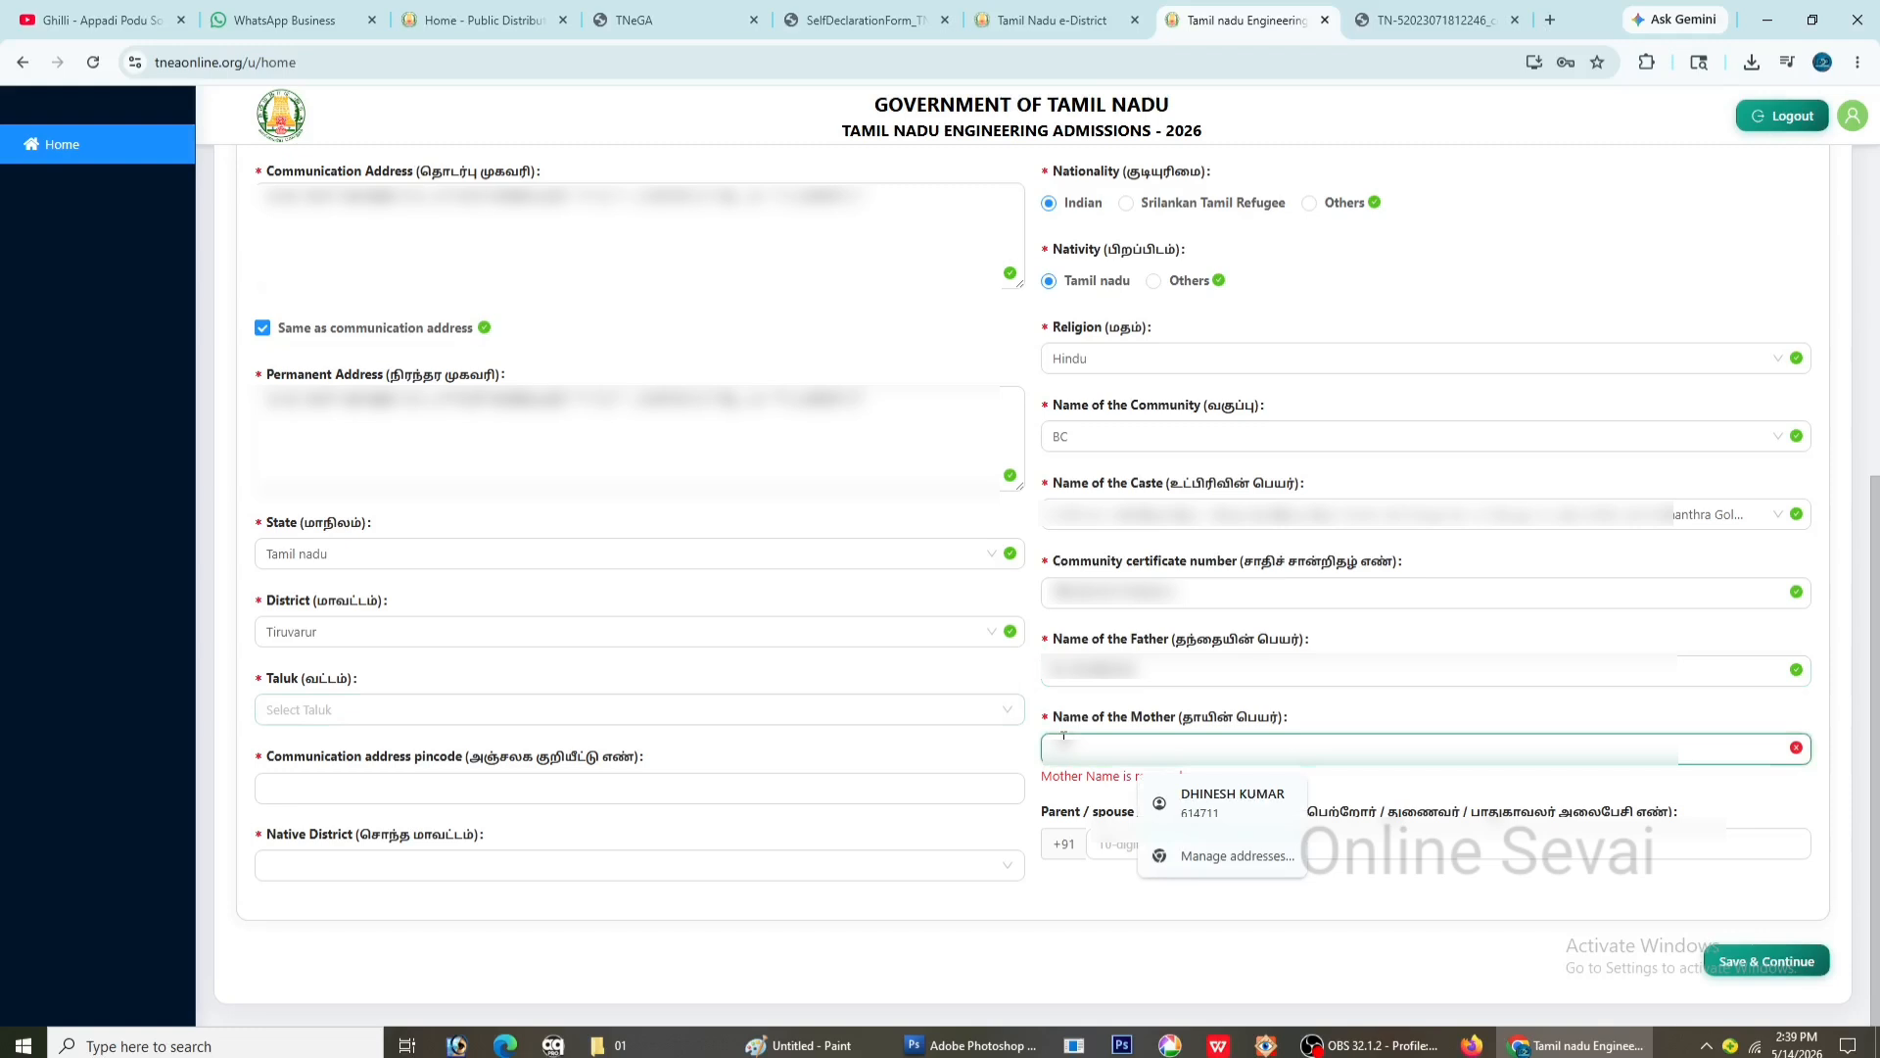
pyautogui.write('...')
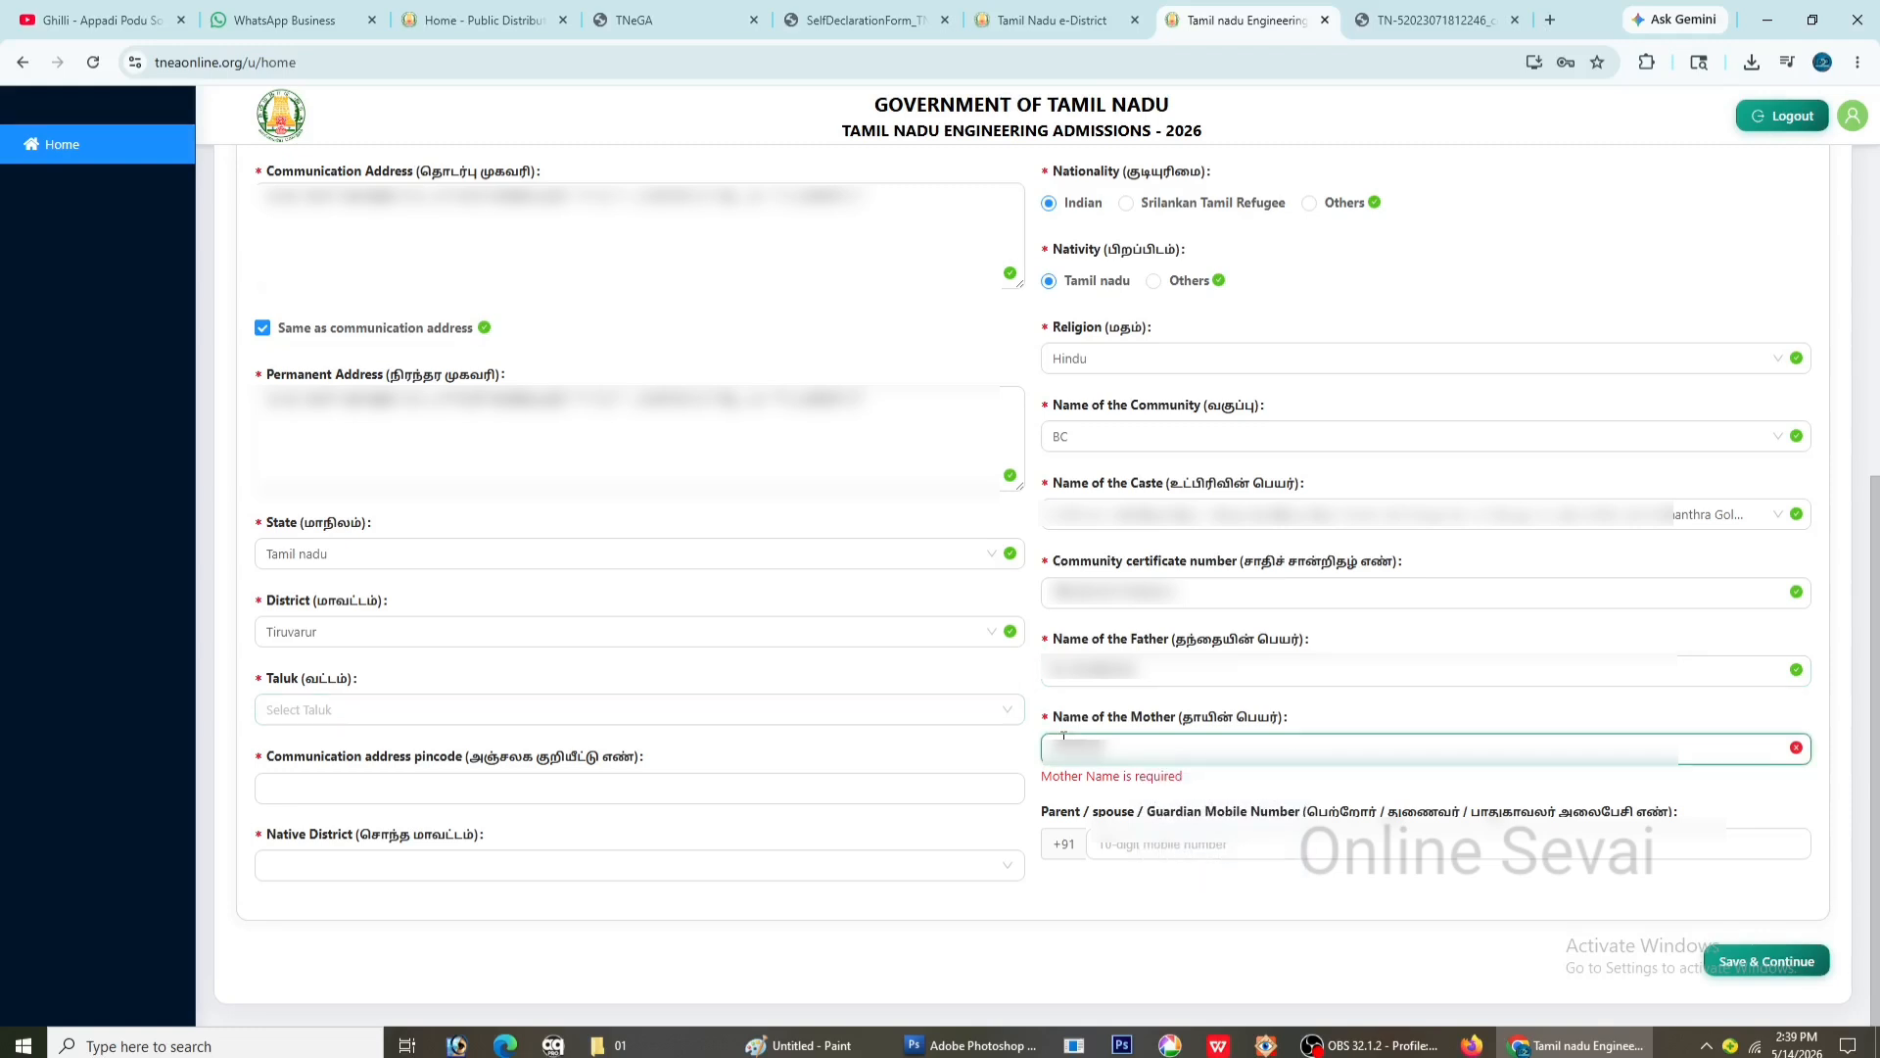
# Choose taluk Thiruthuraipoondi, enter pincode and guardian mobile, pick native district Tiruvarur, and save.
pyautogui.click(596, 715)
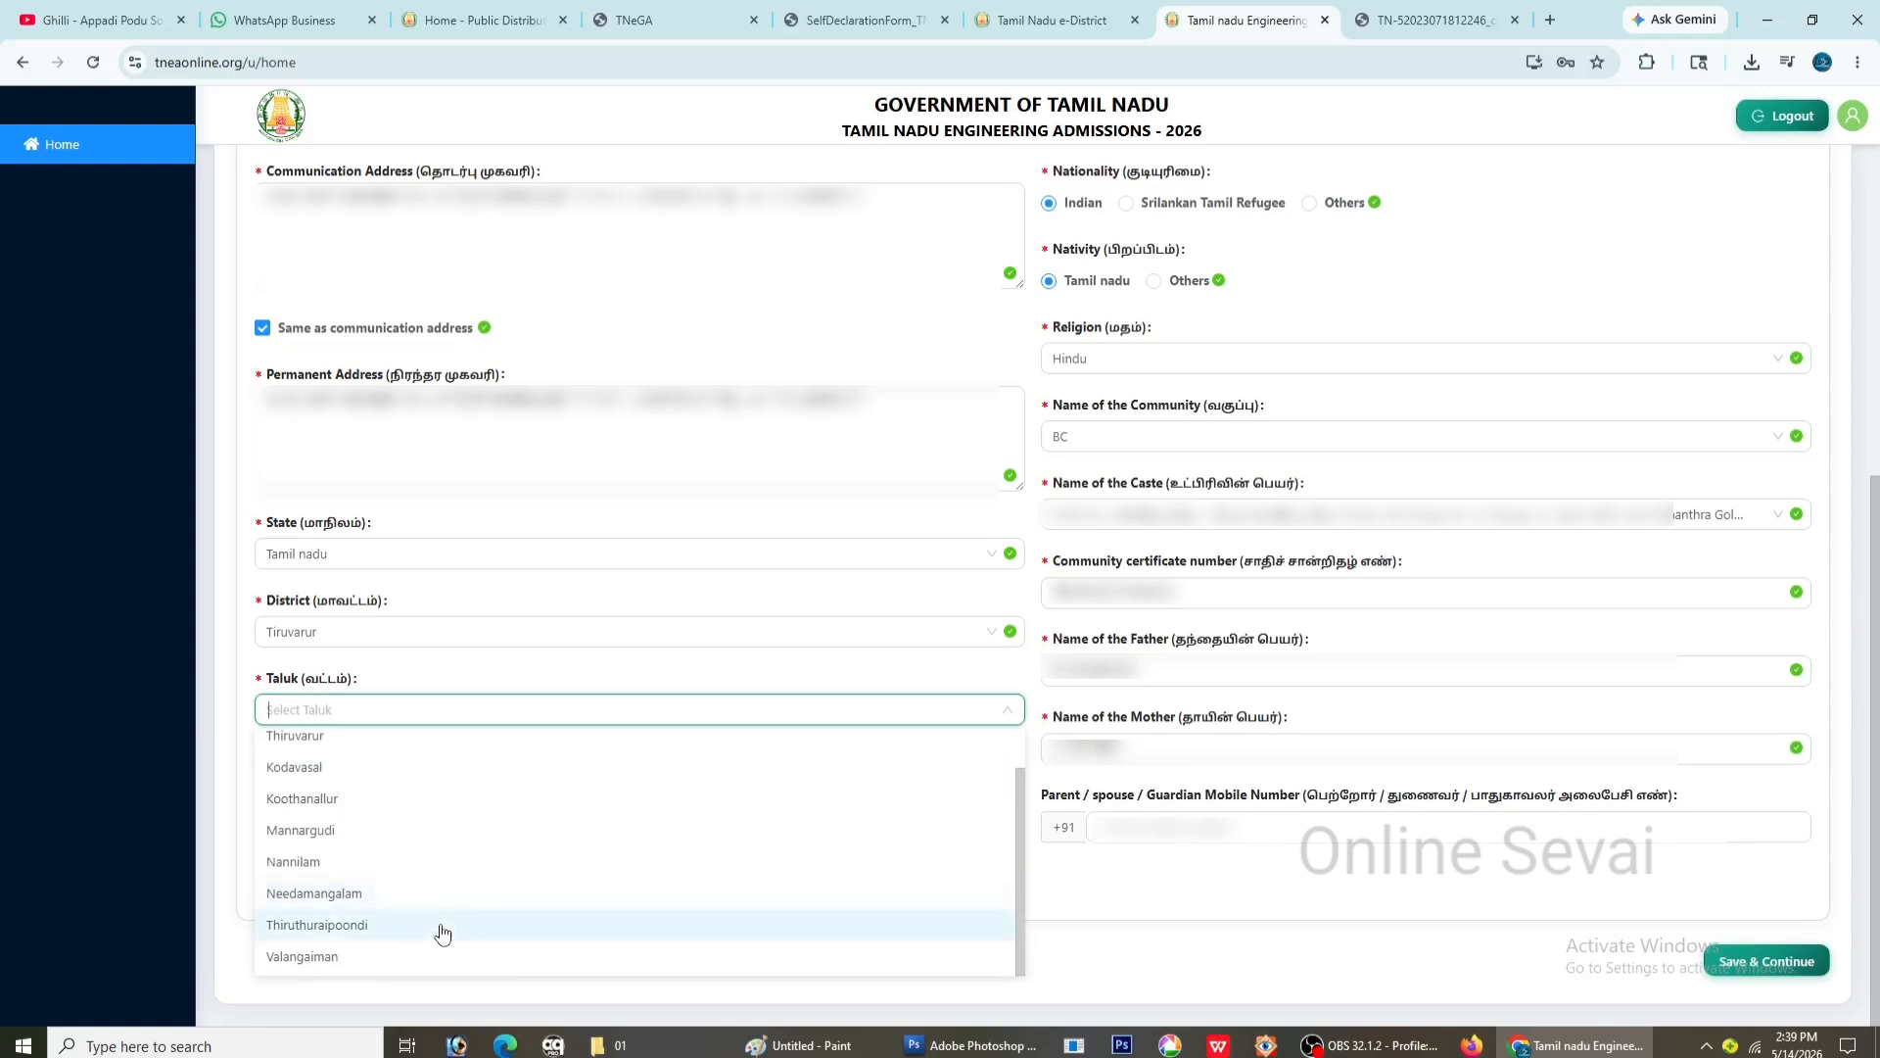
pyautogui.click(443, 930)
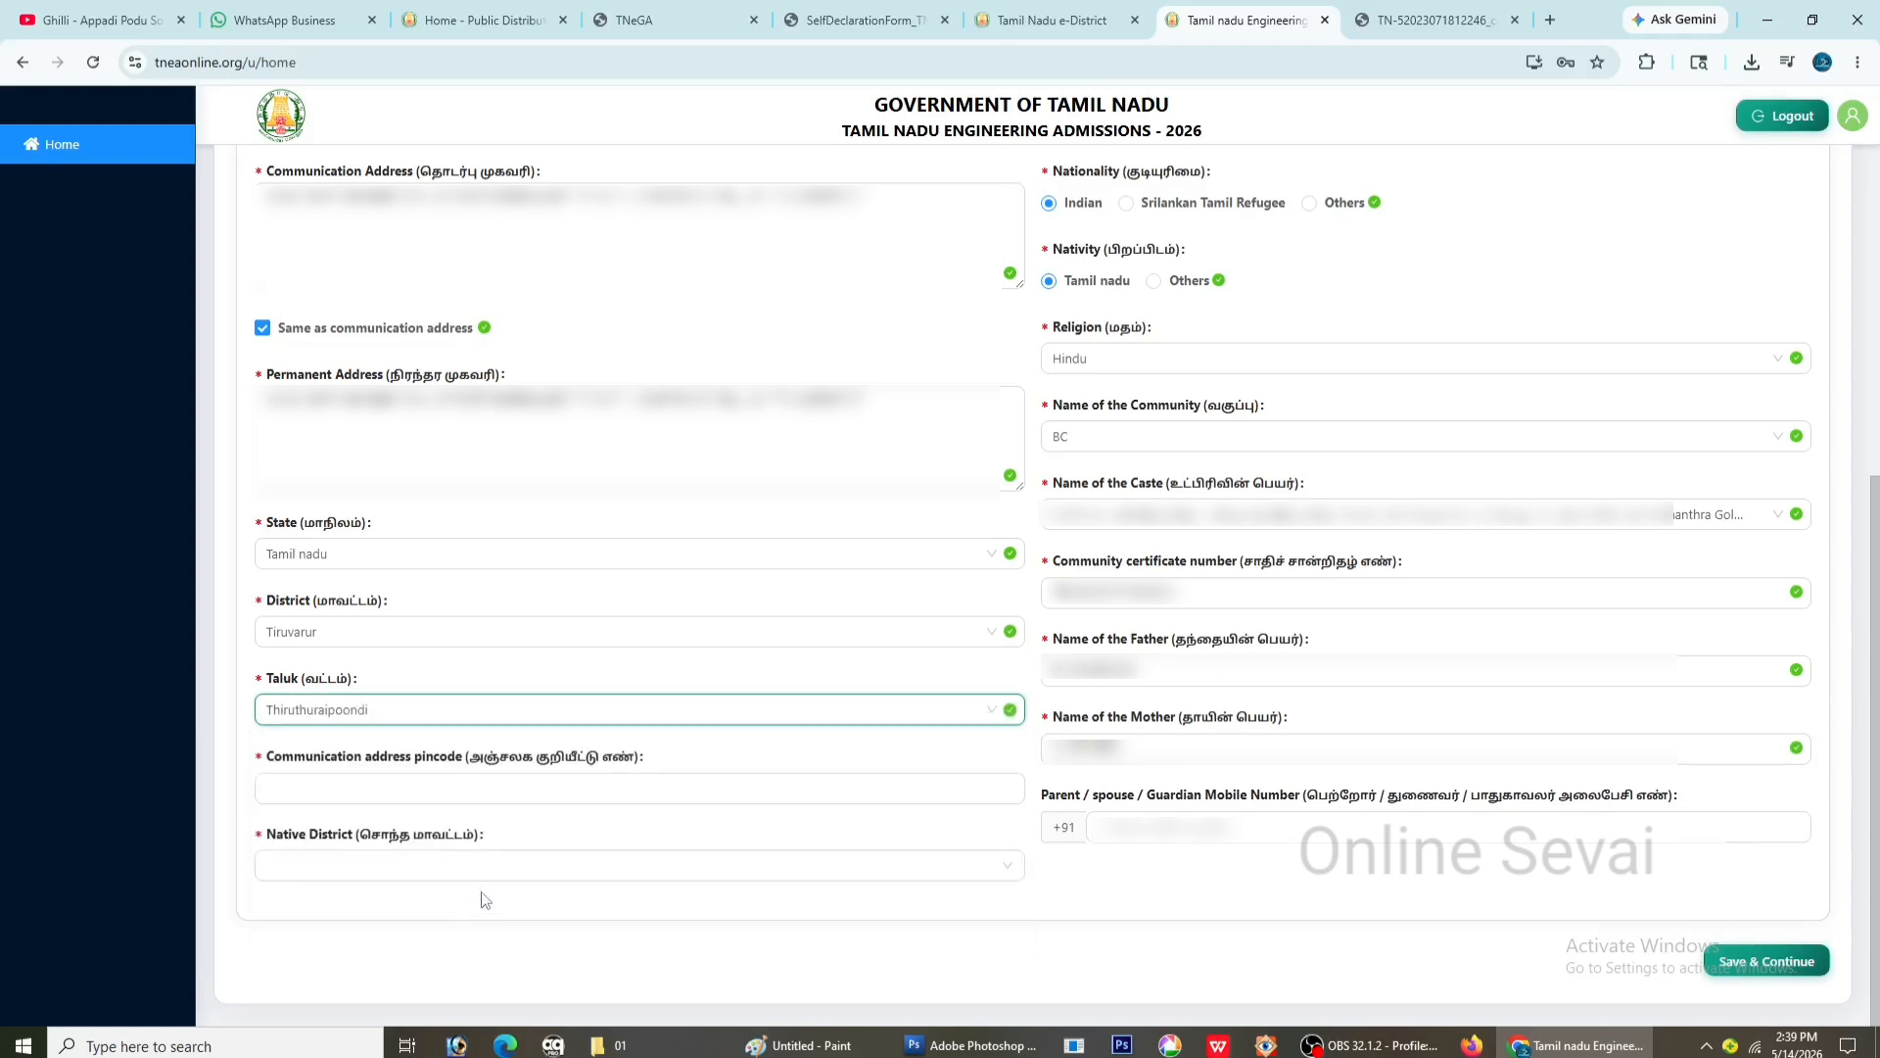
pyautogui.click(403, 778)
pyautogui.write('614711')
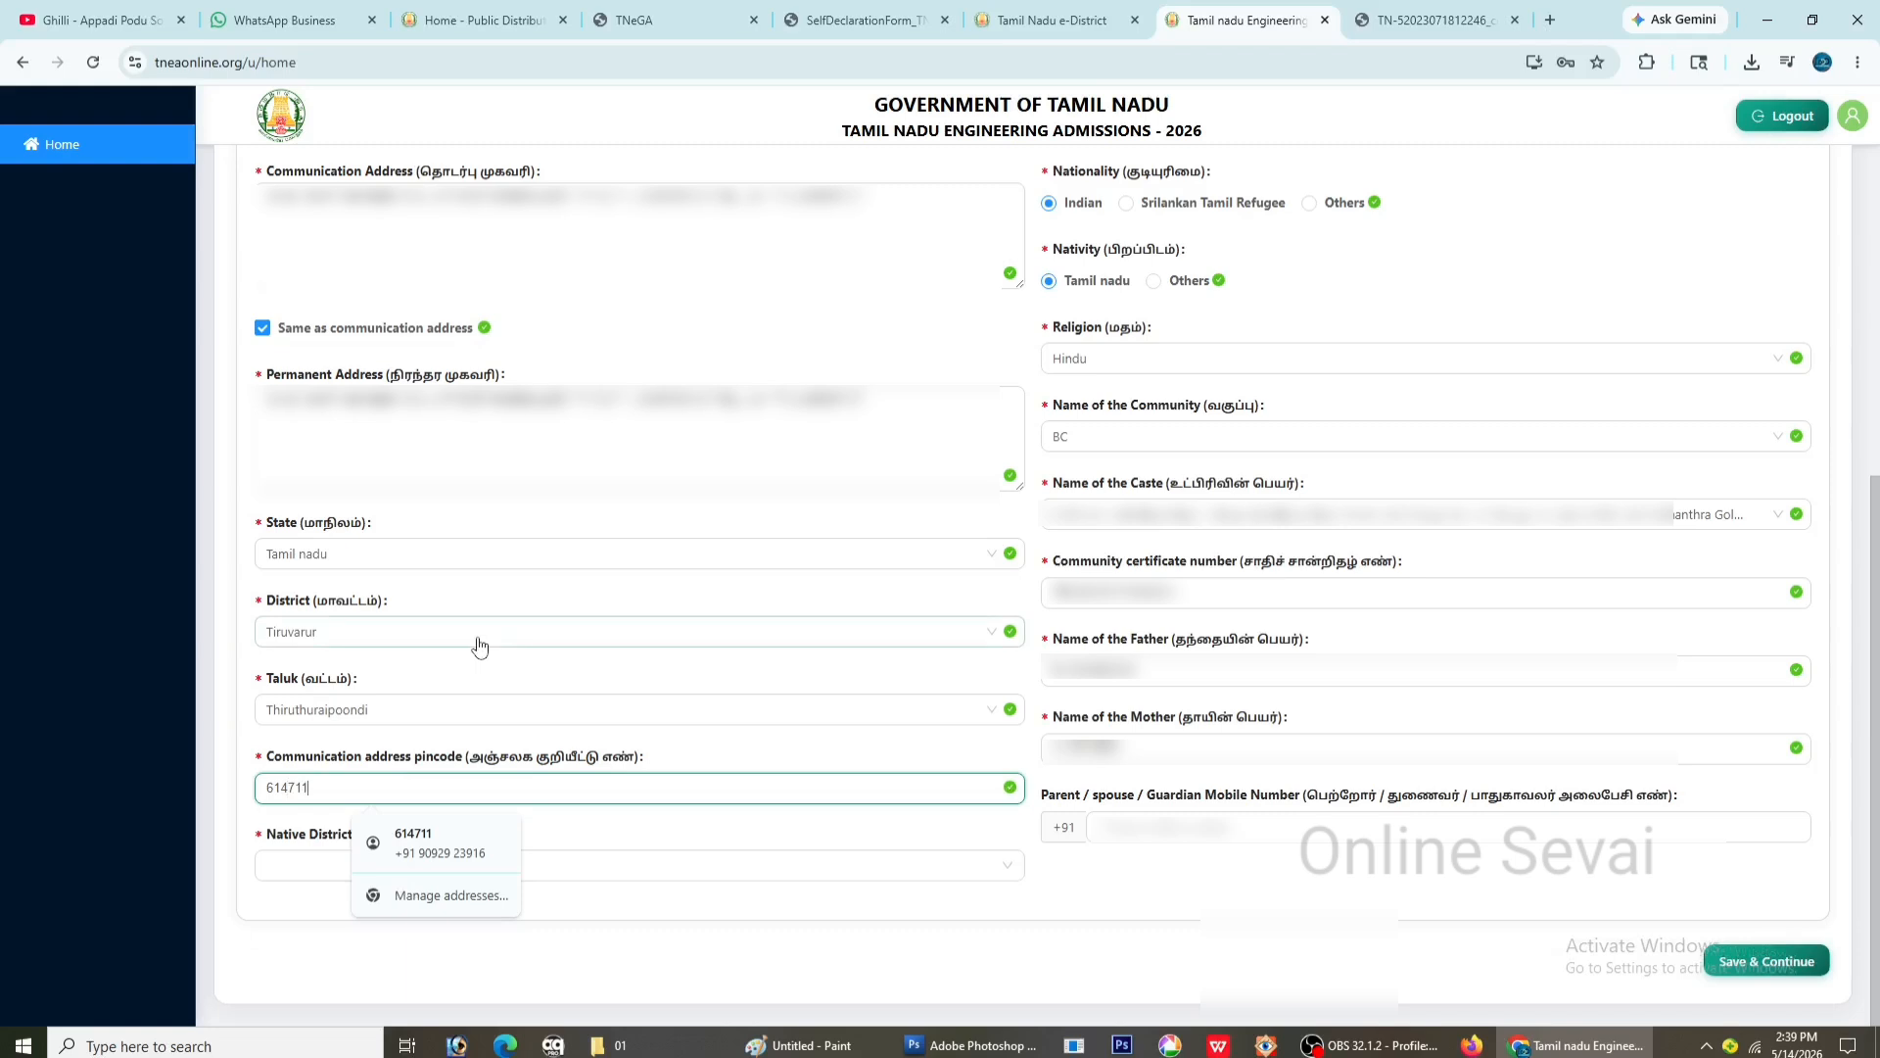
pyautogui.click(1214, 820)
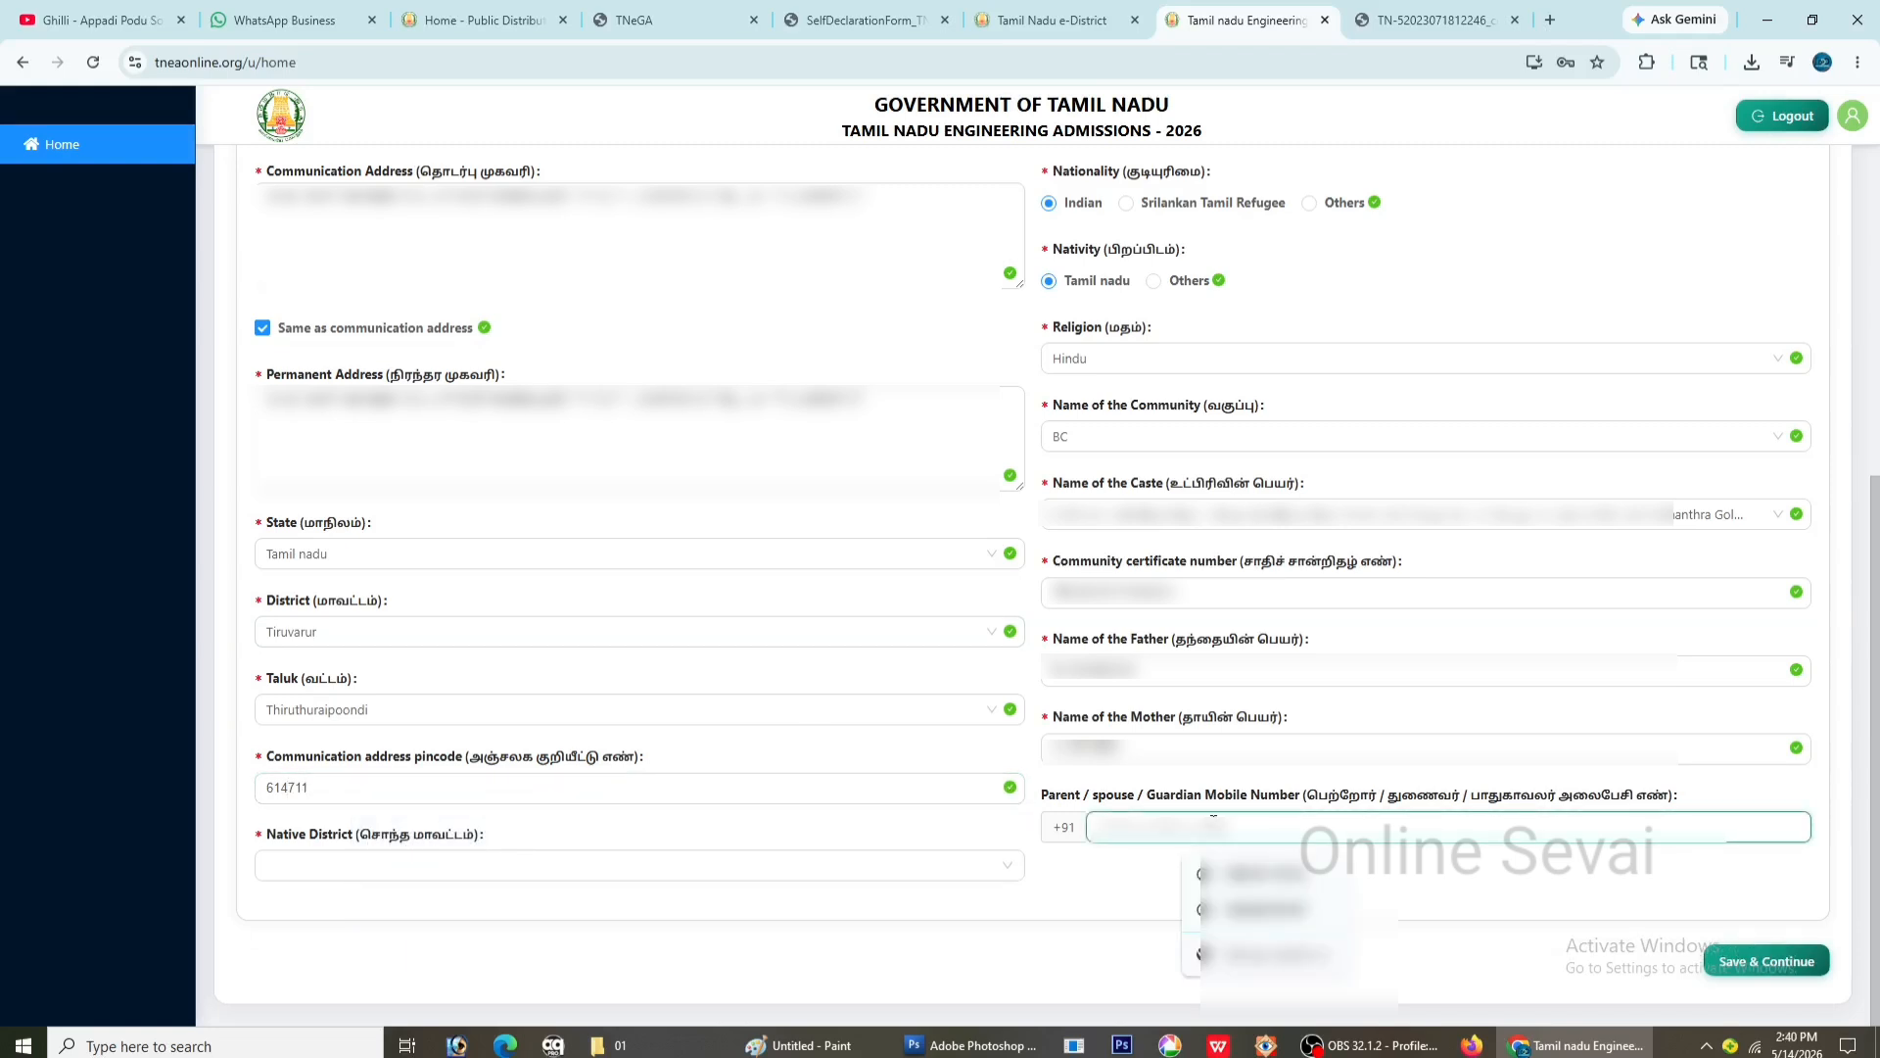
pyautogui.write('97')
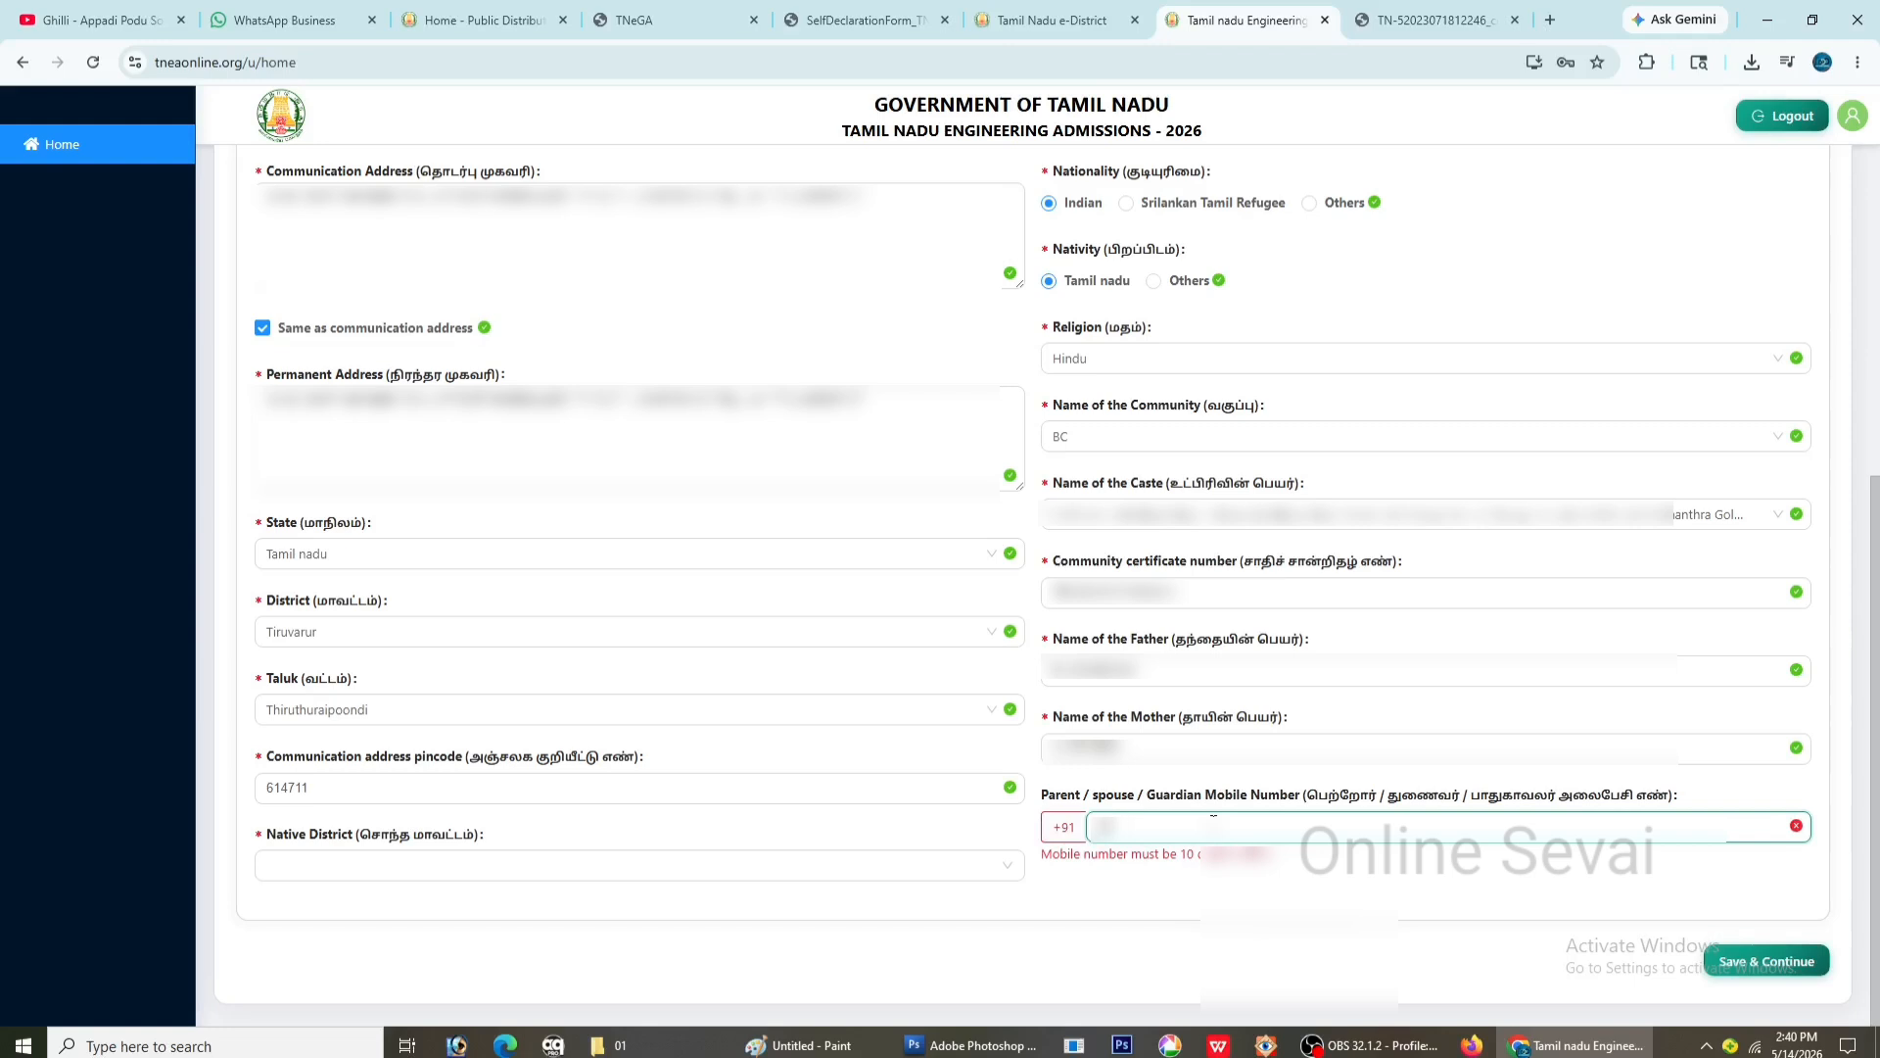
pyautogui.write('00')
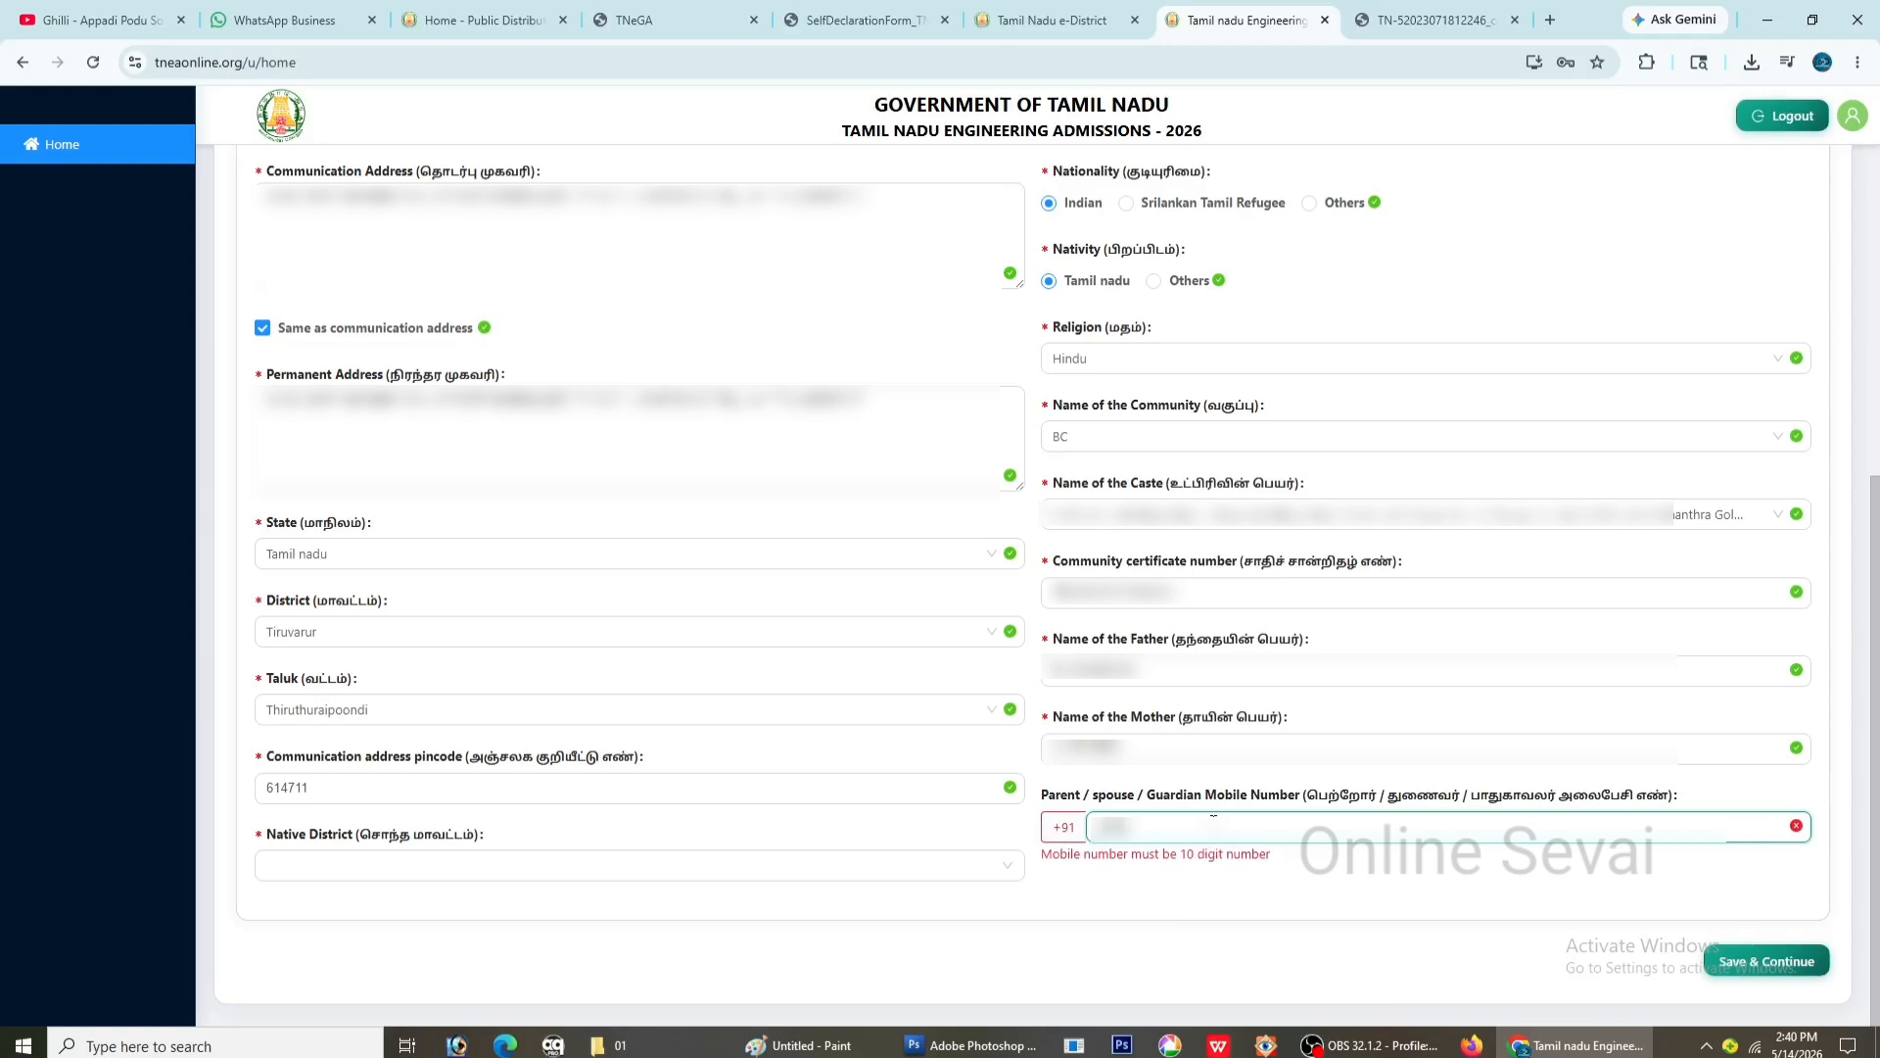
pyautogui.write('000000')
pyautogui.click(491, 868)
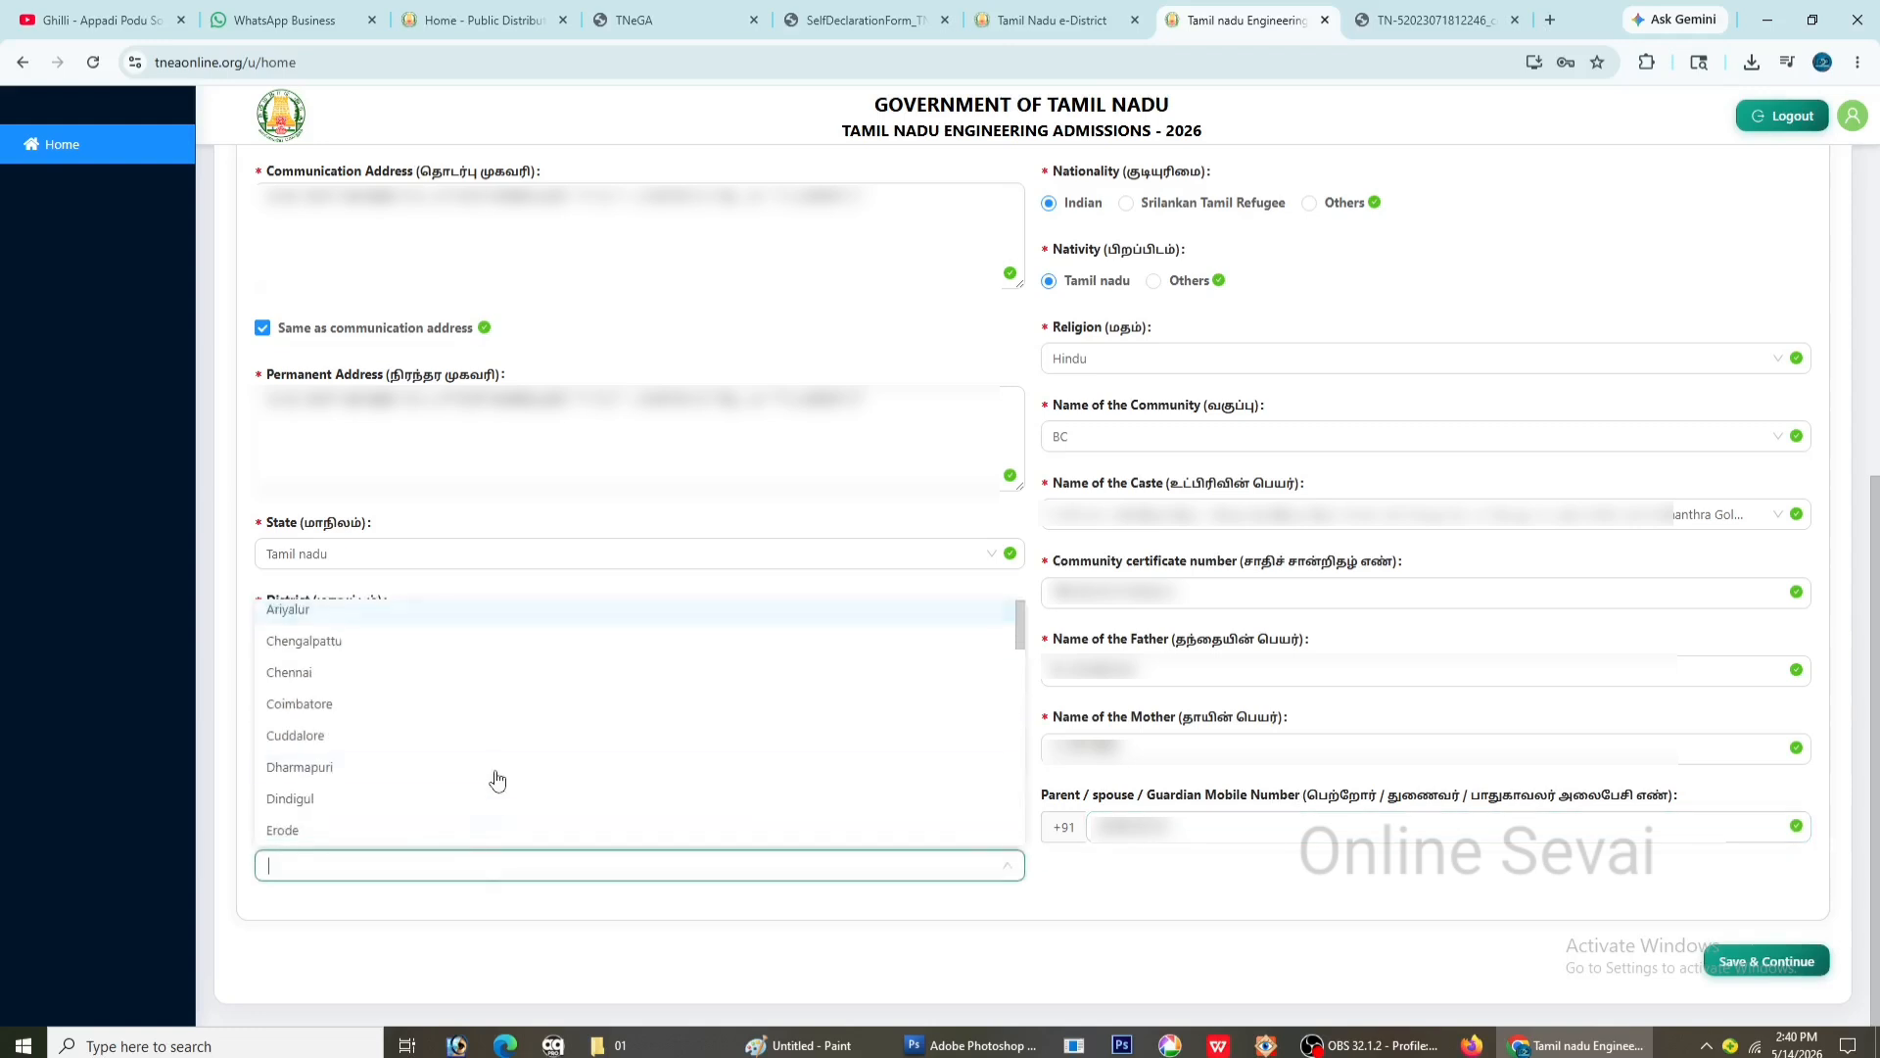
pyautogui.scroll(-8, 424, 739)
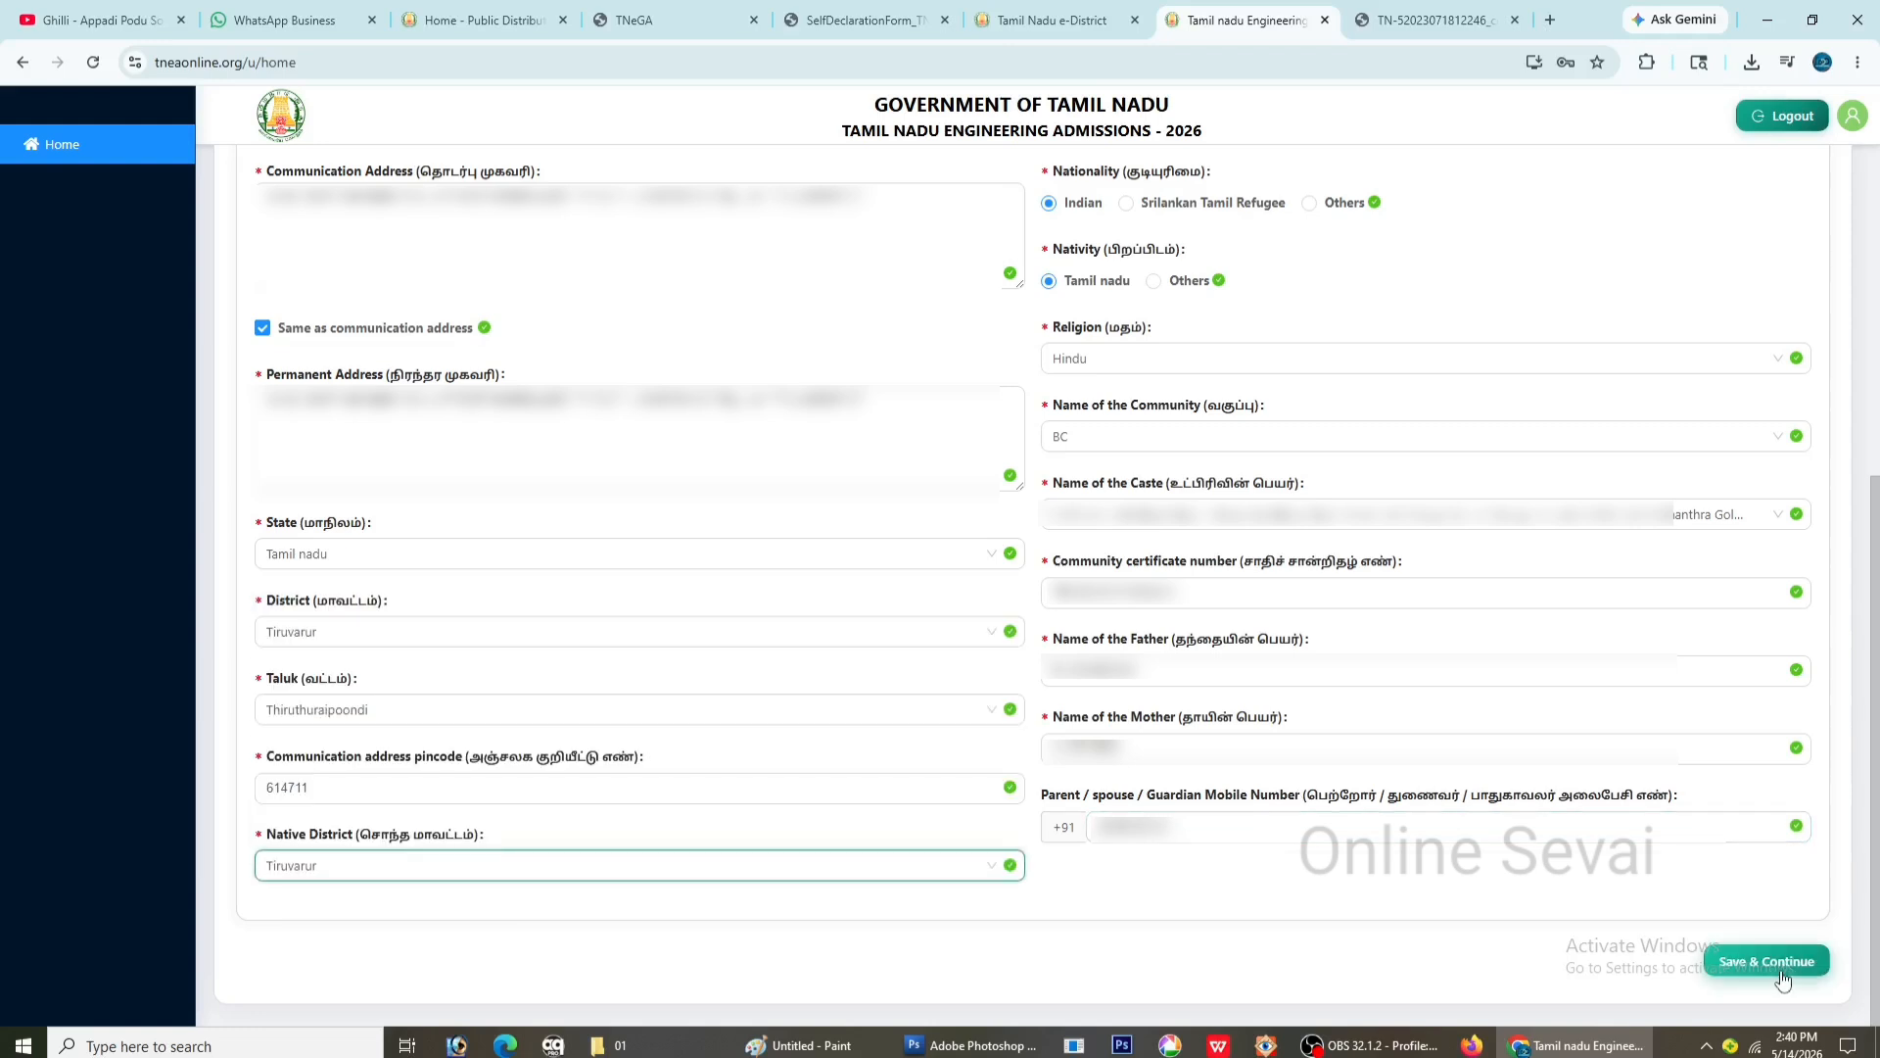
pyautogui.click(1780, 969)
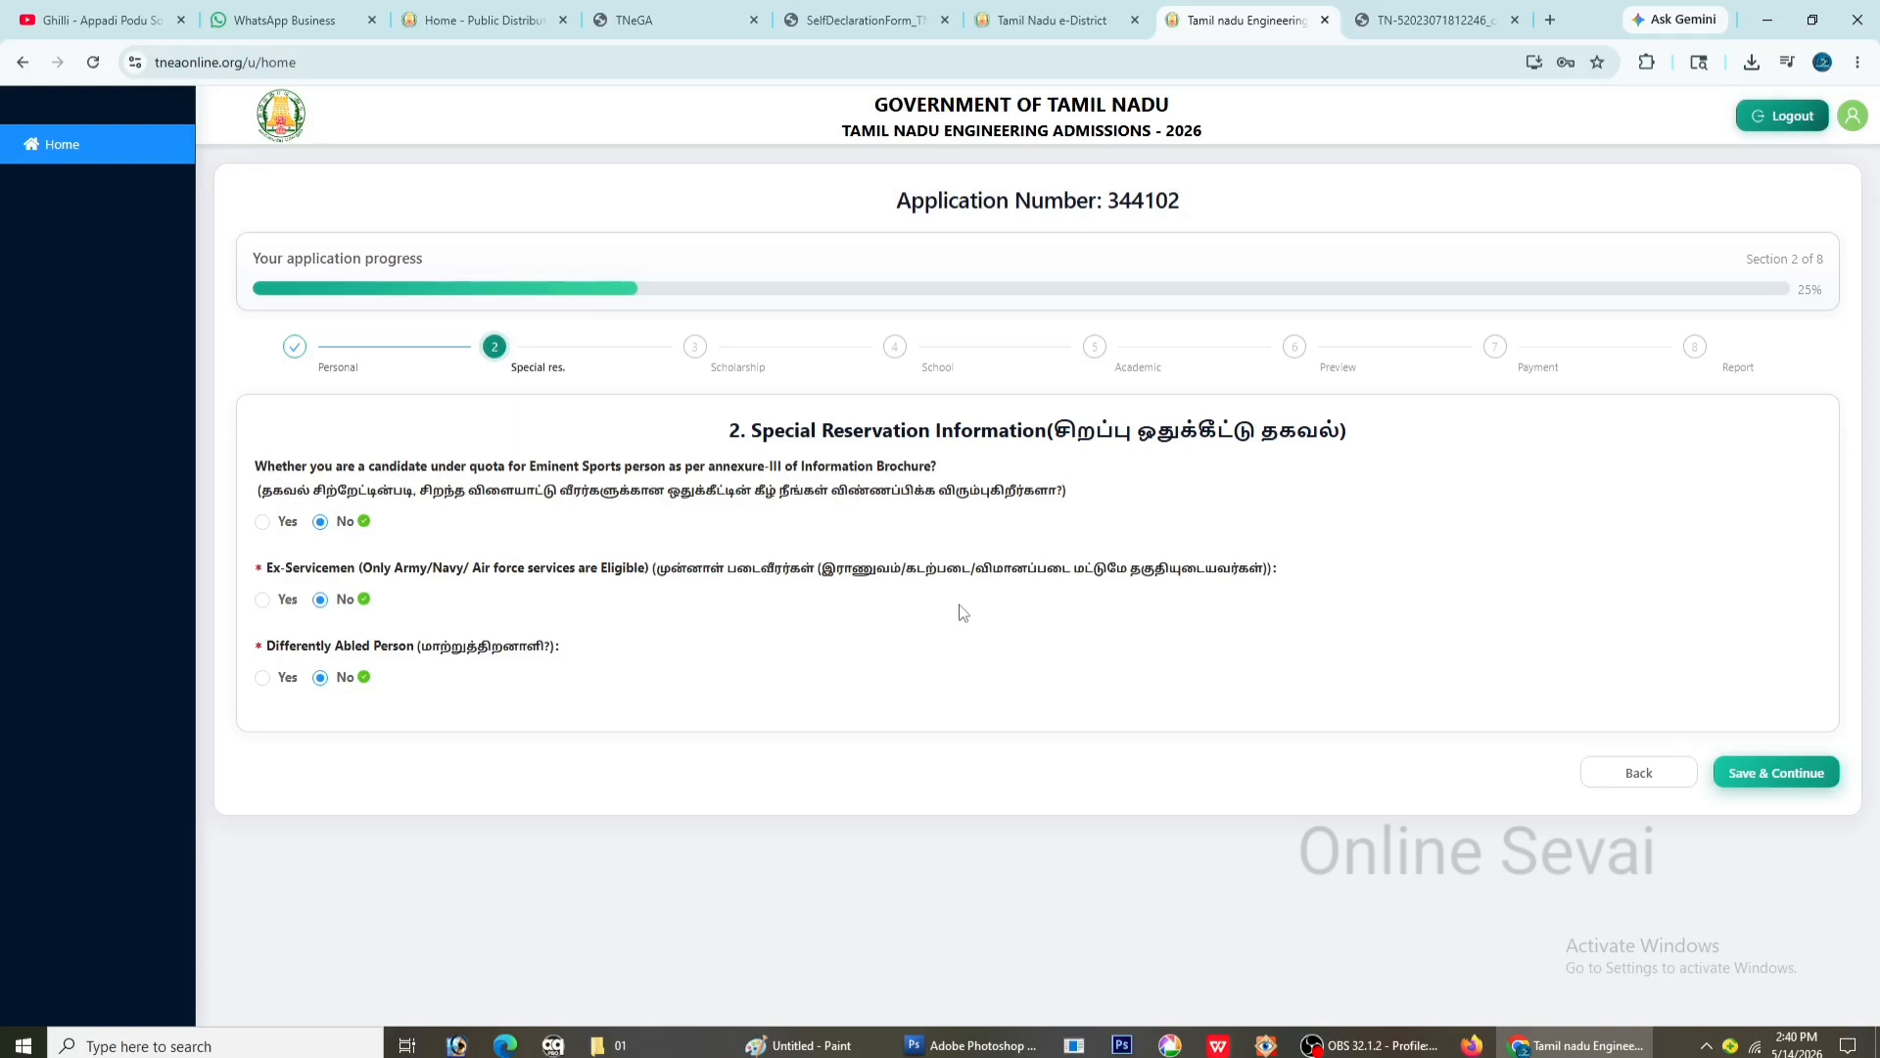
# Save reservation answers, then enter Agriculture occupation, income 60000, First Graduate No, and save.
pyautogui.click(1789, 781)
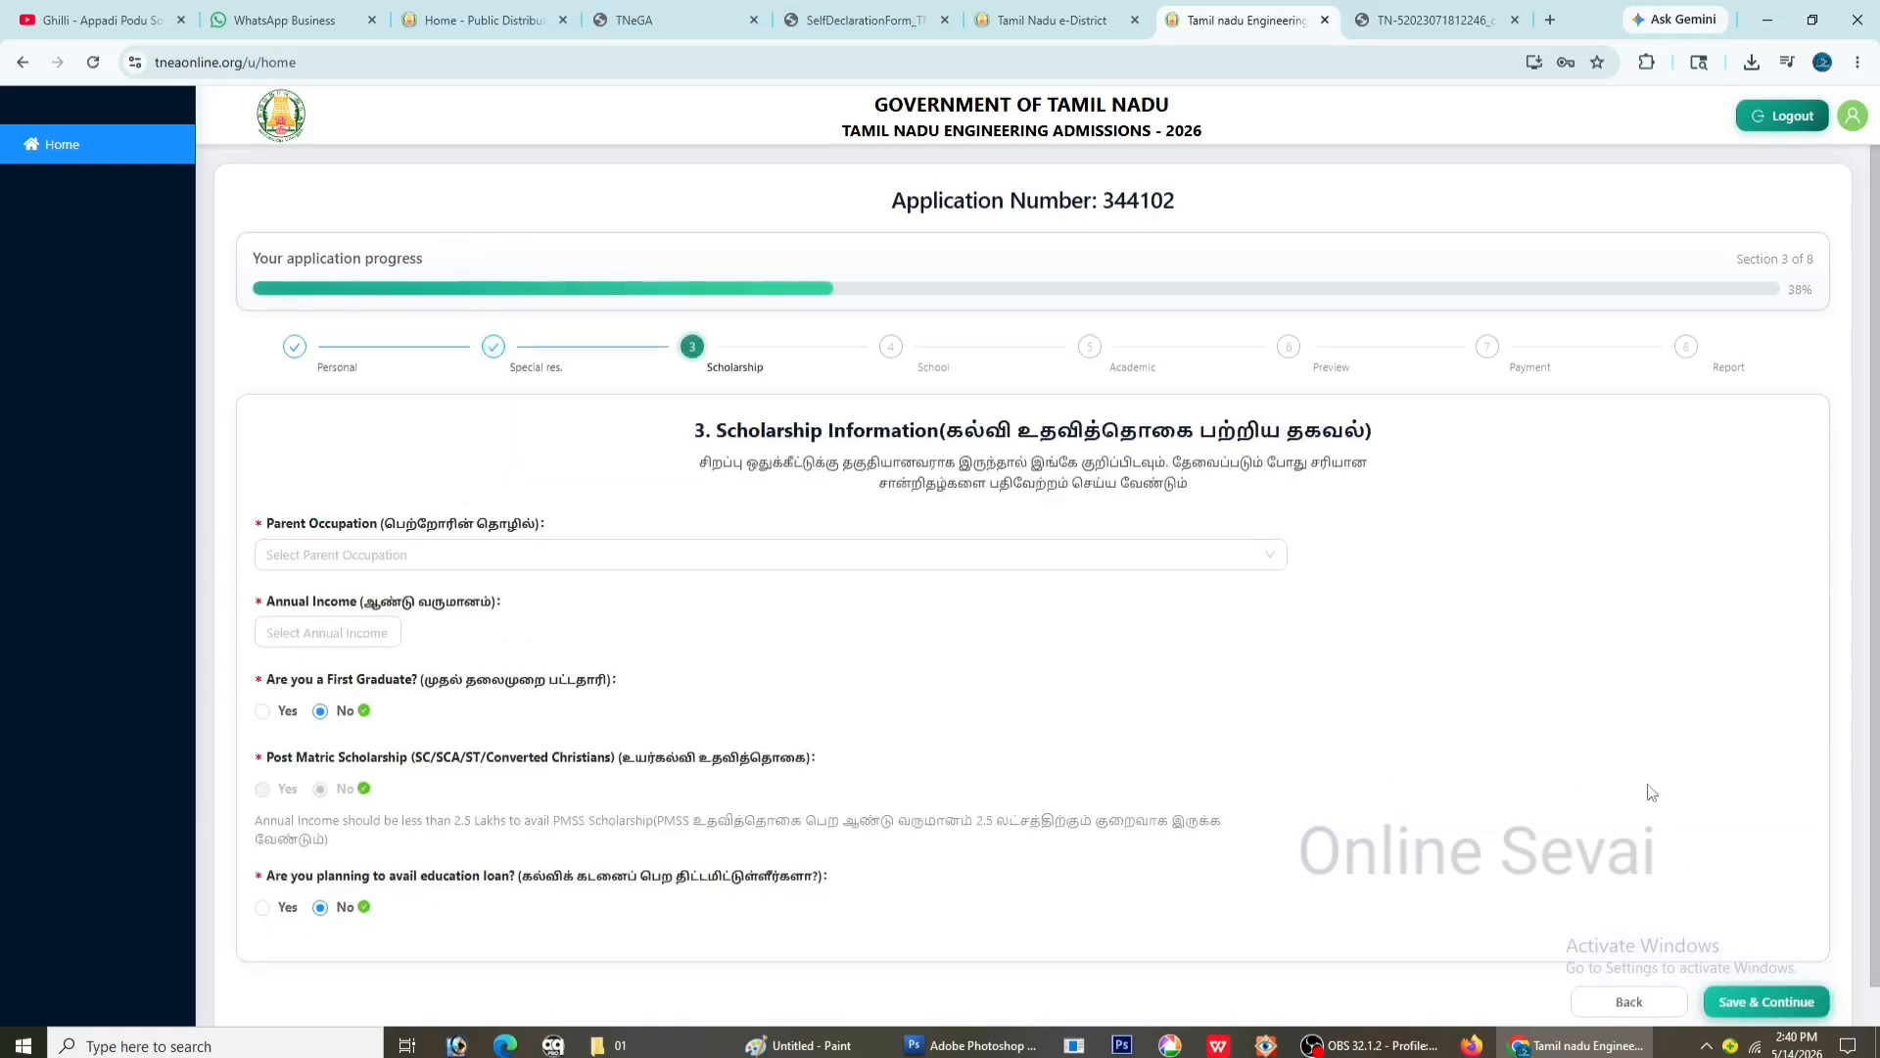
pyautogui.scroll(-1, 529, 647)
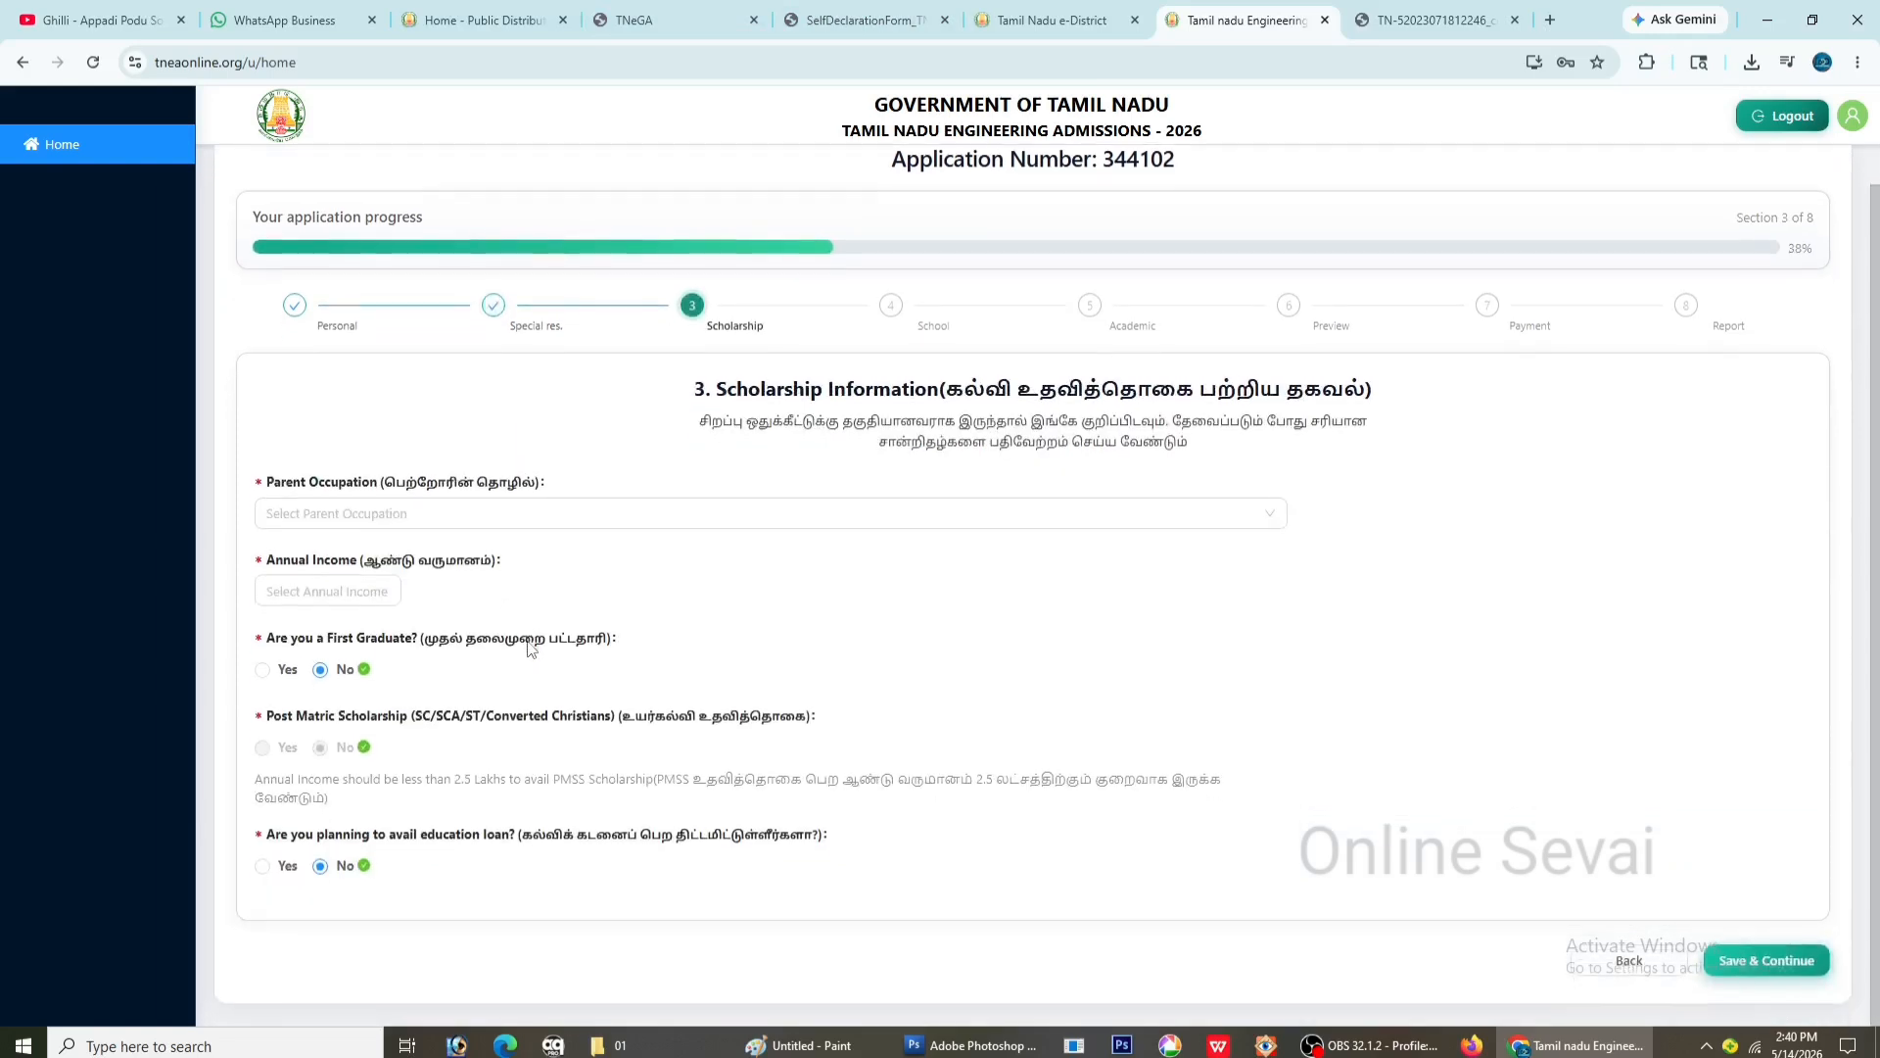
pyautogui.click(823, 529)
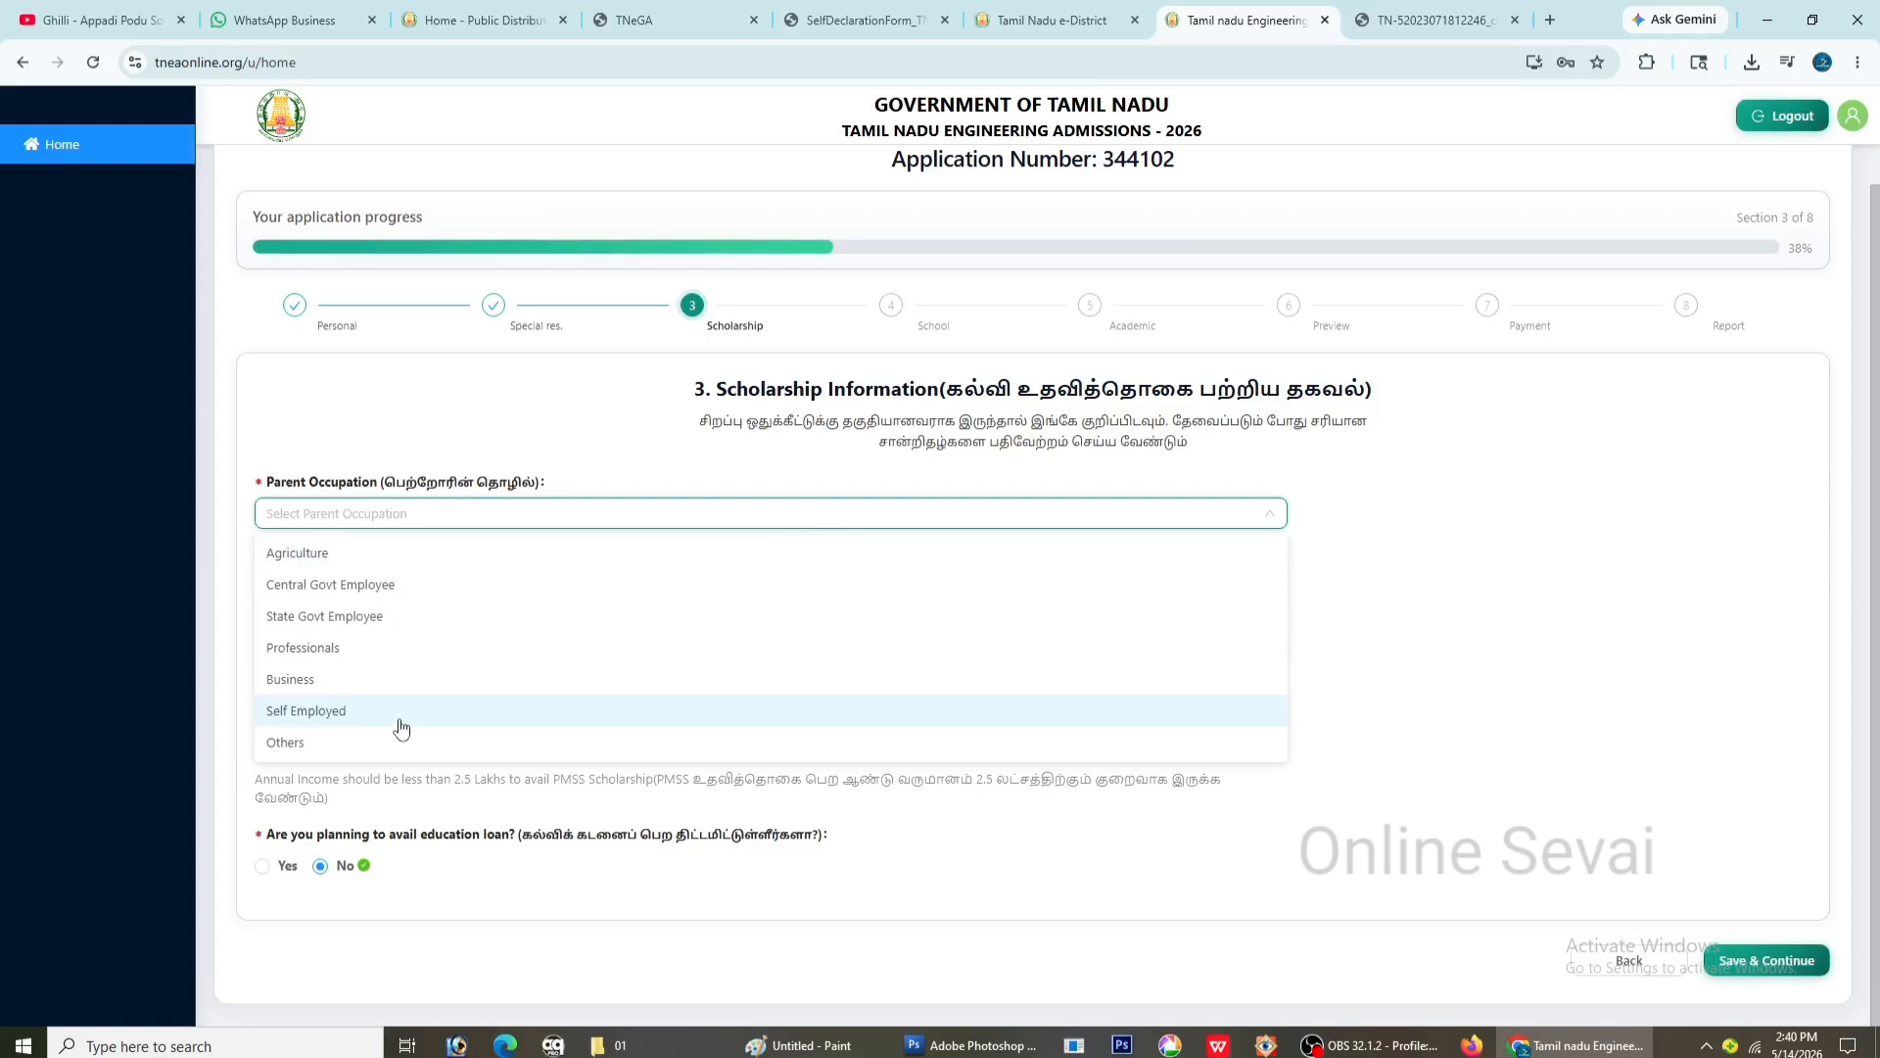
pyautogui.click(361, 552)
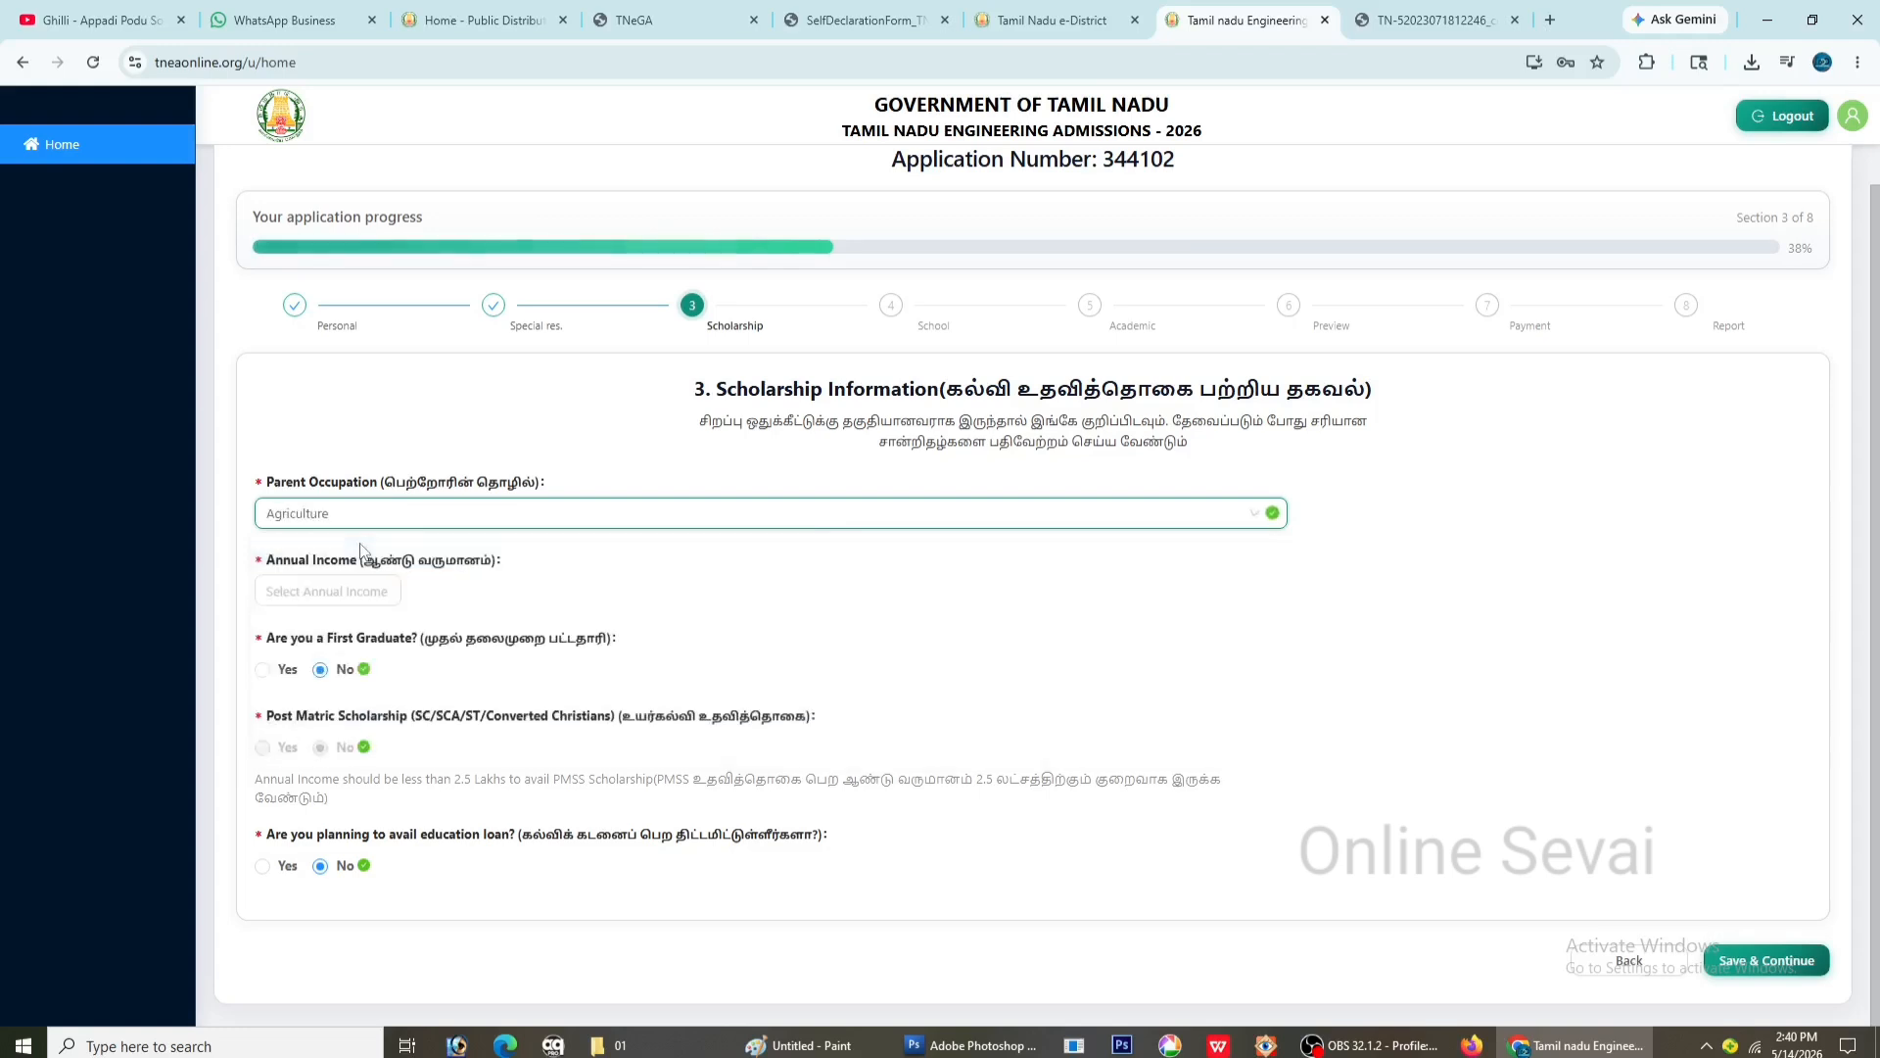
pyautogui.click(362, 591)
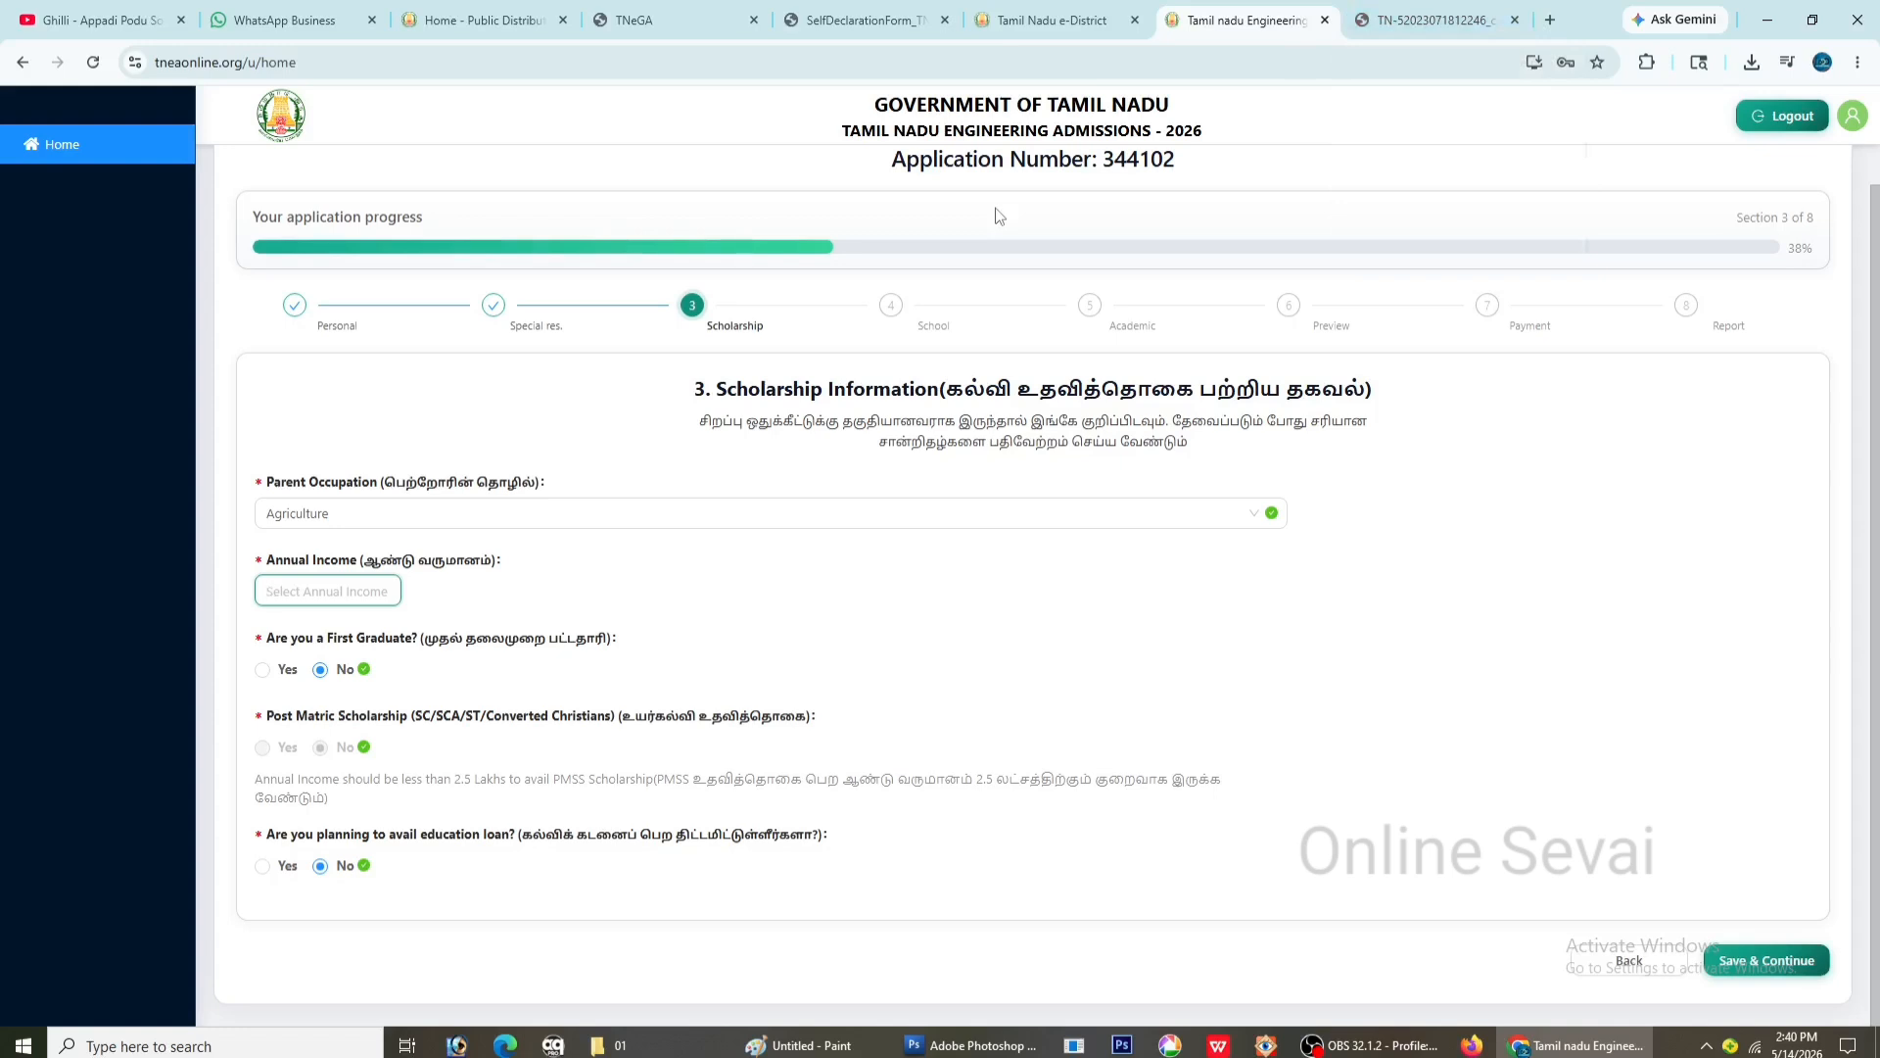
pyautogui.write('60000')
pyautogui.click(263, 671)
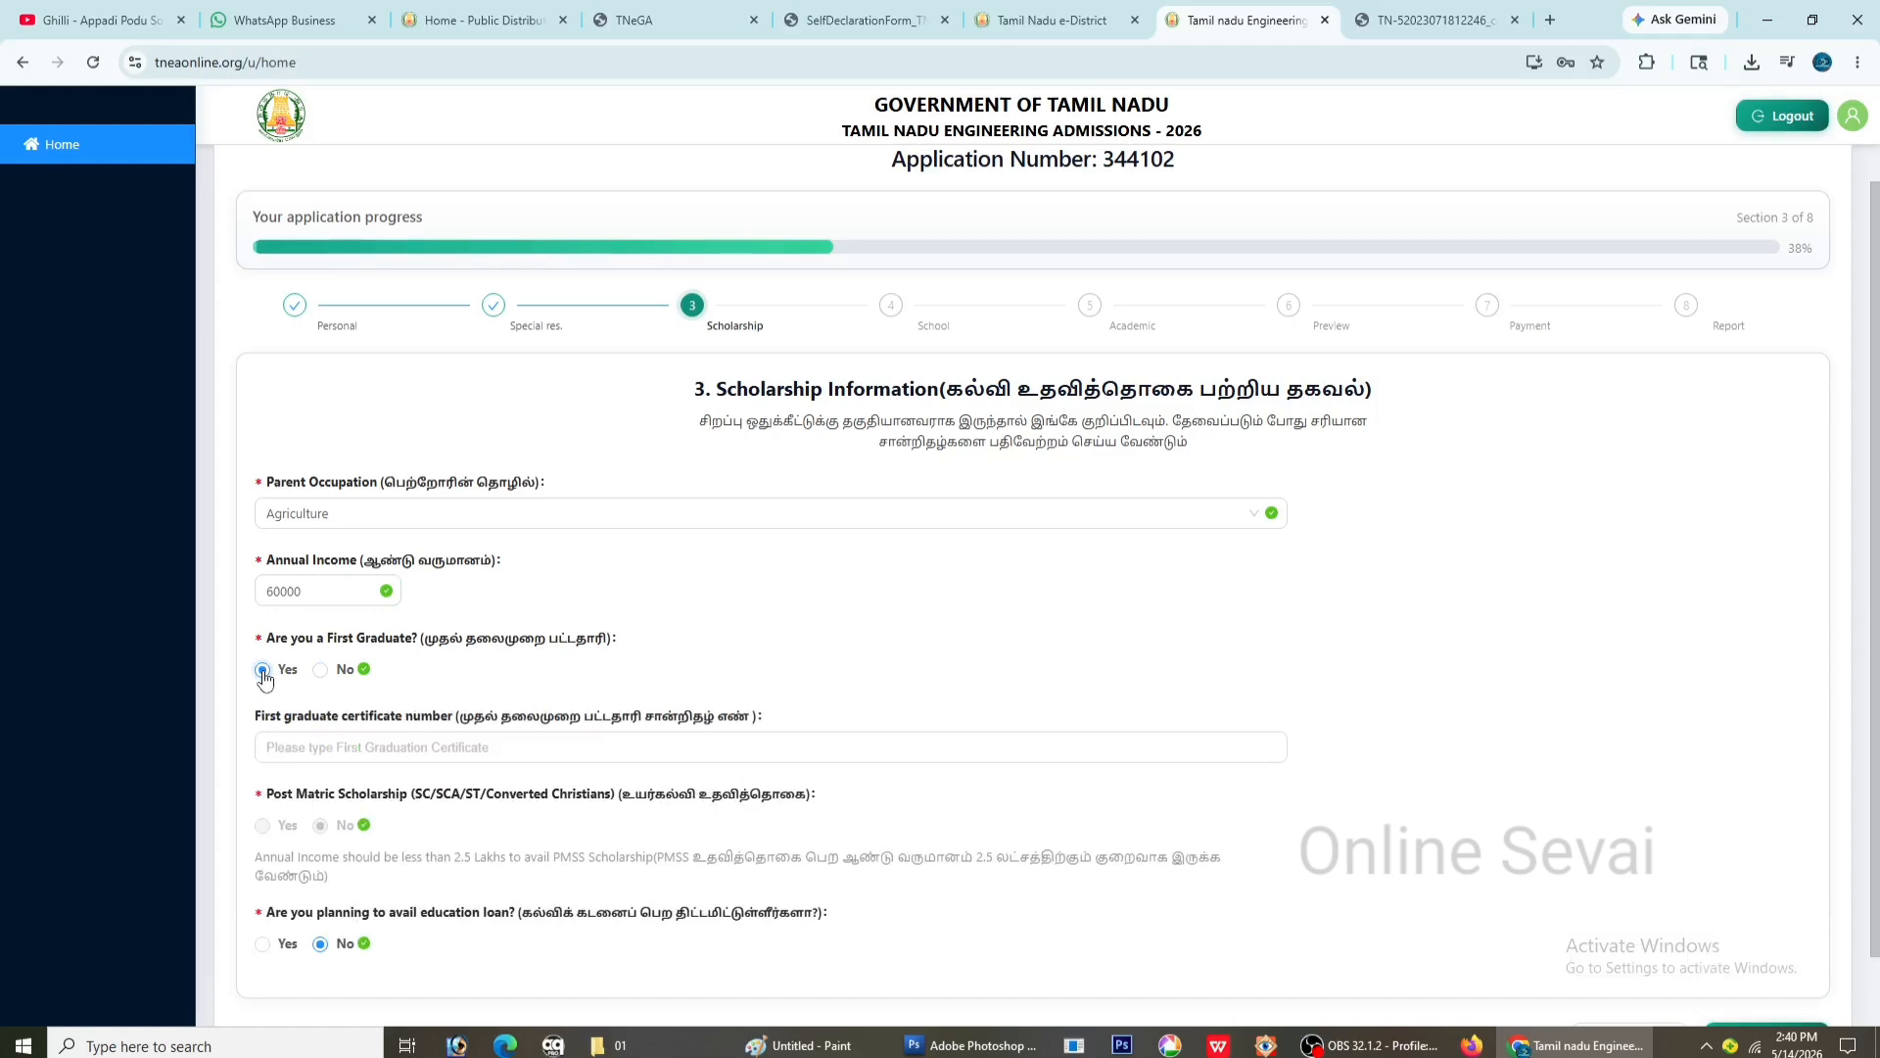
pyautogui.click(349, 747)
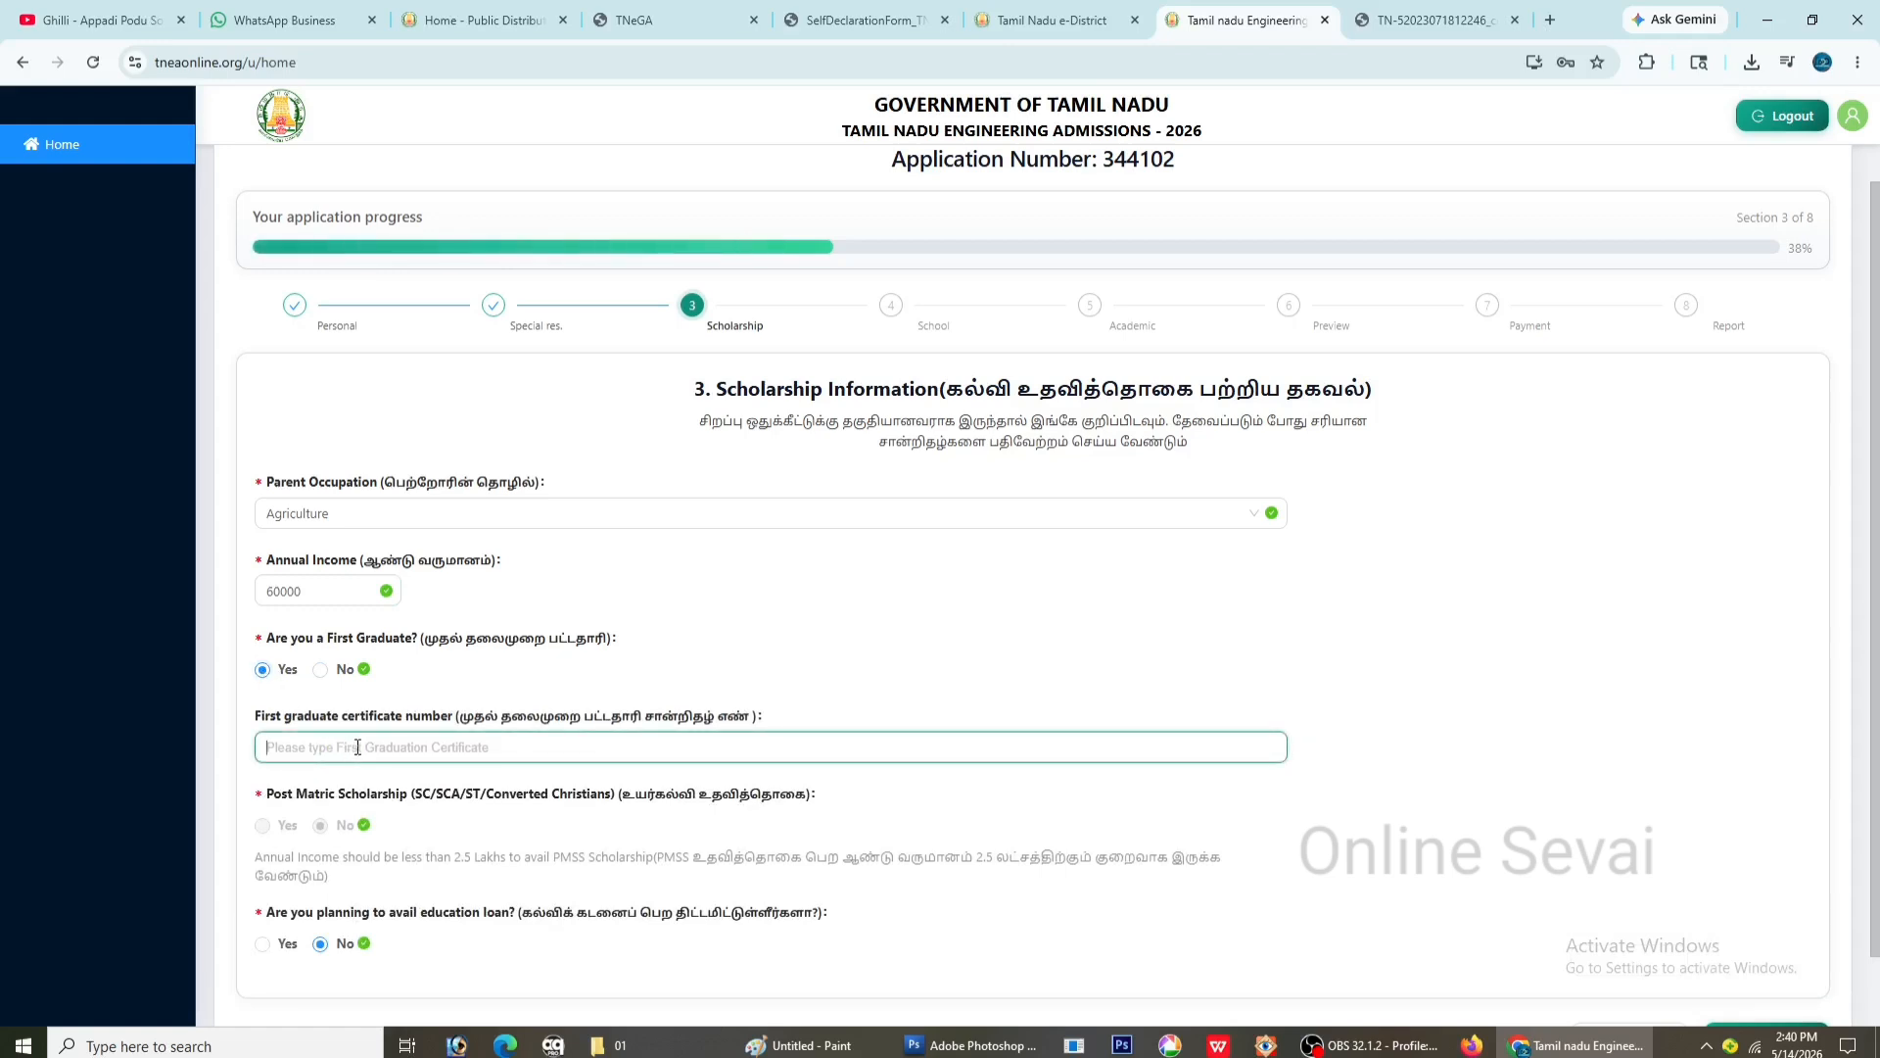
pyautogui.click(320, 670)
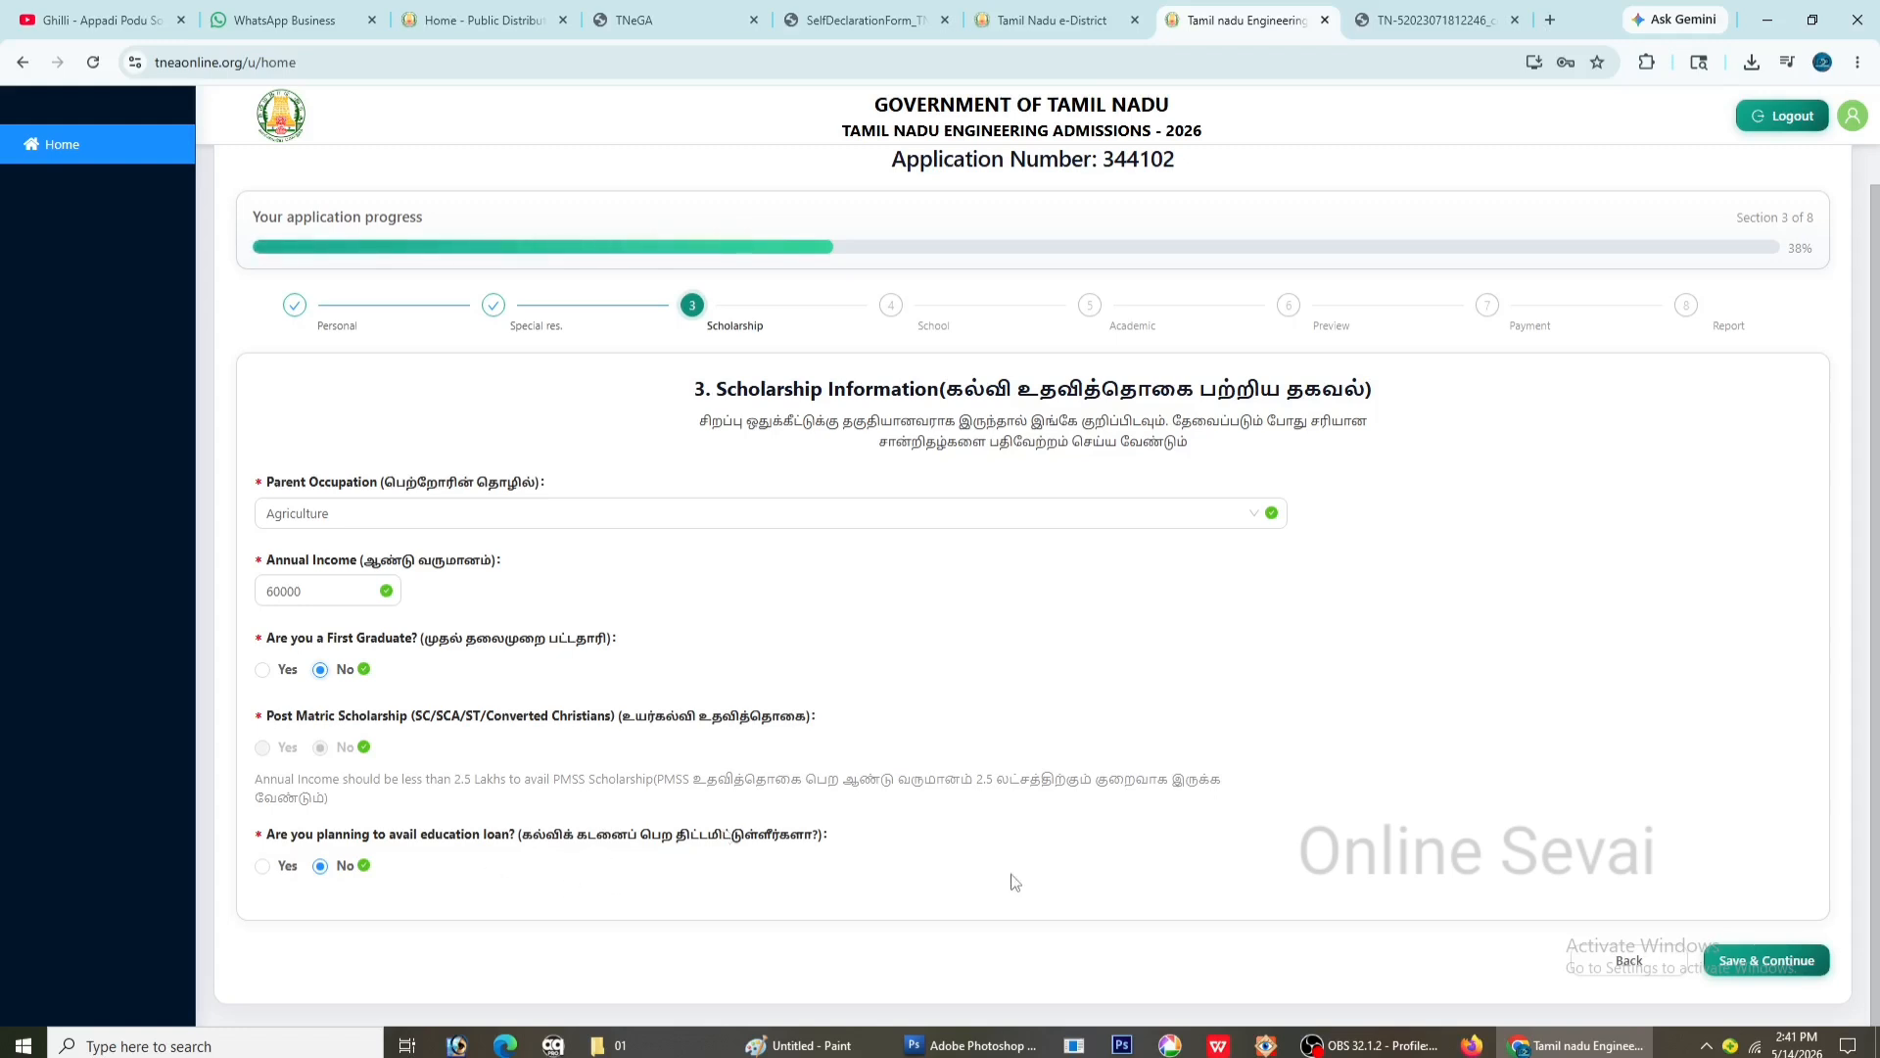
pyautogui.click(1791, 961)
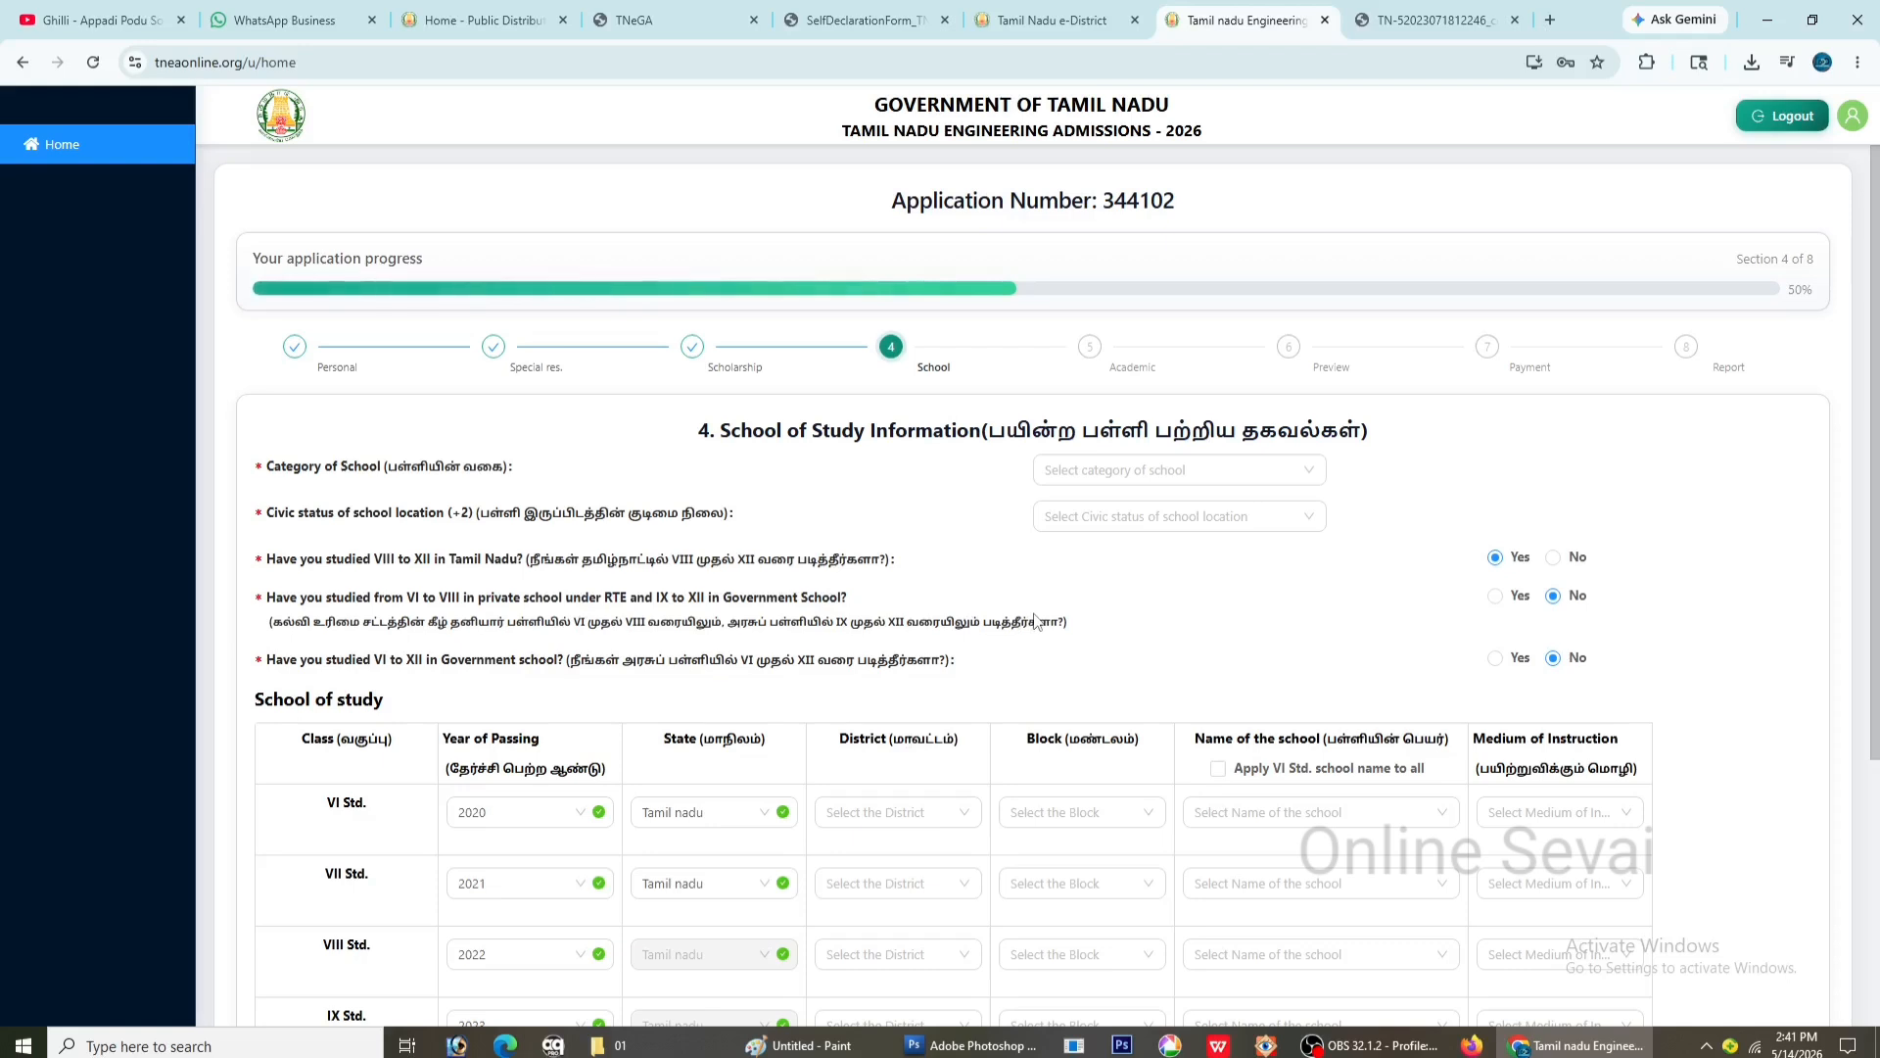
# Pick State Govt as Category of School and Village Panchayat as the school's civic status.
pyautogui.scroll(-1, 1038, 622)
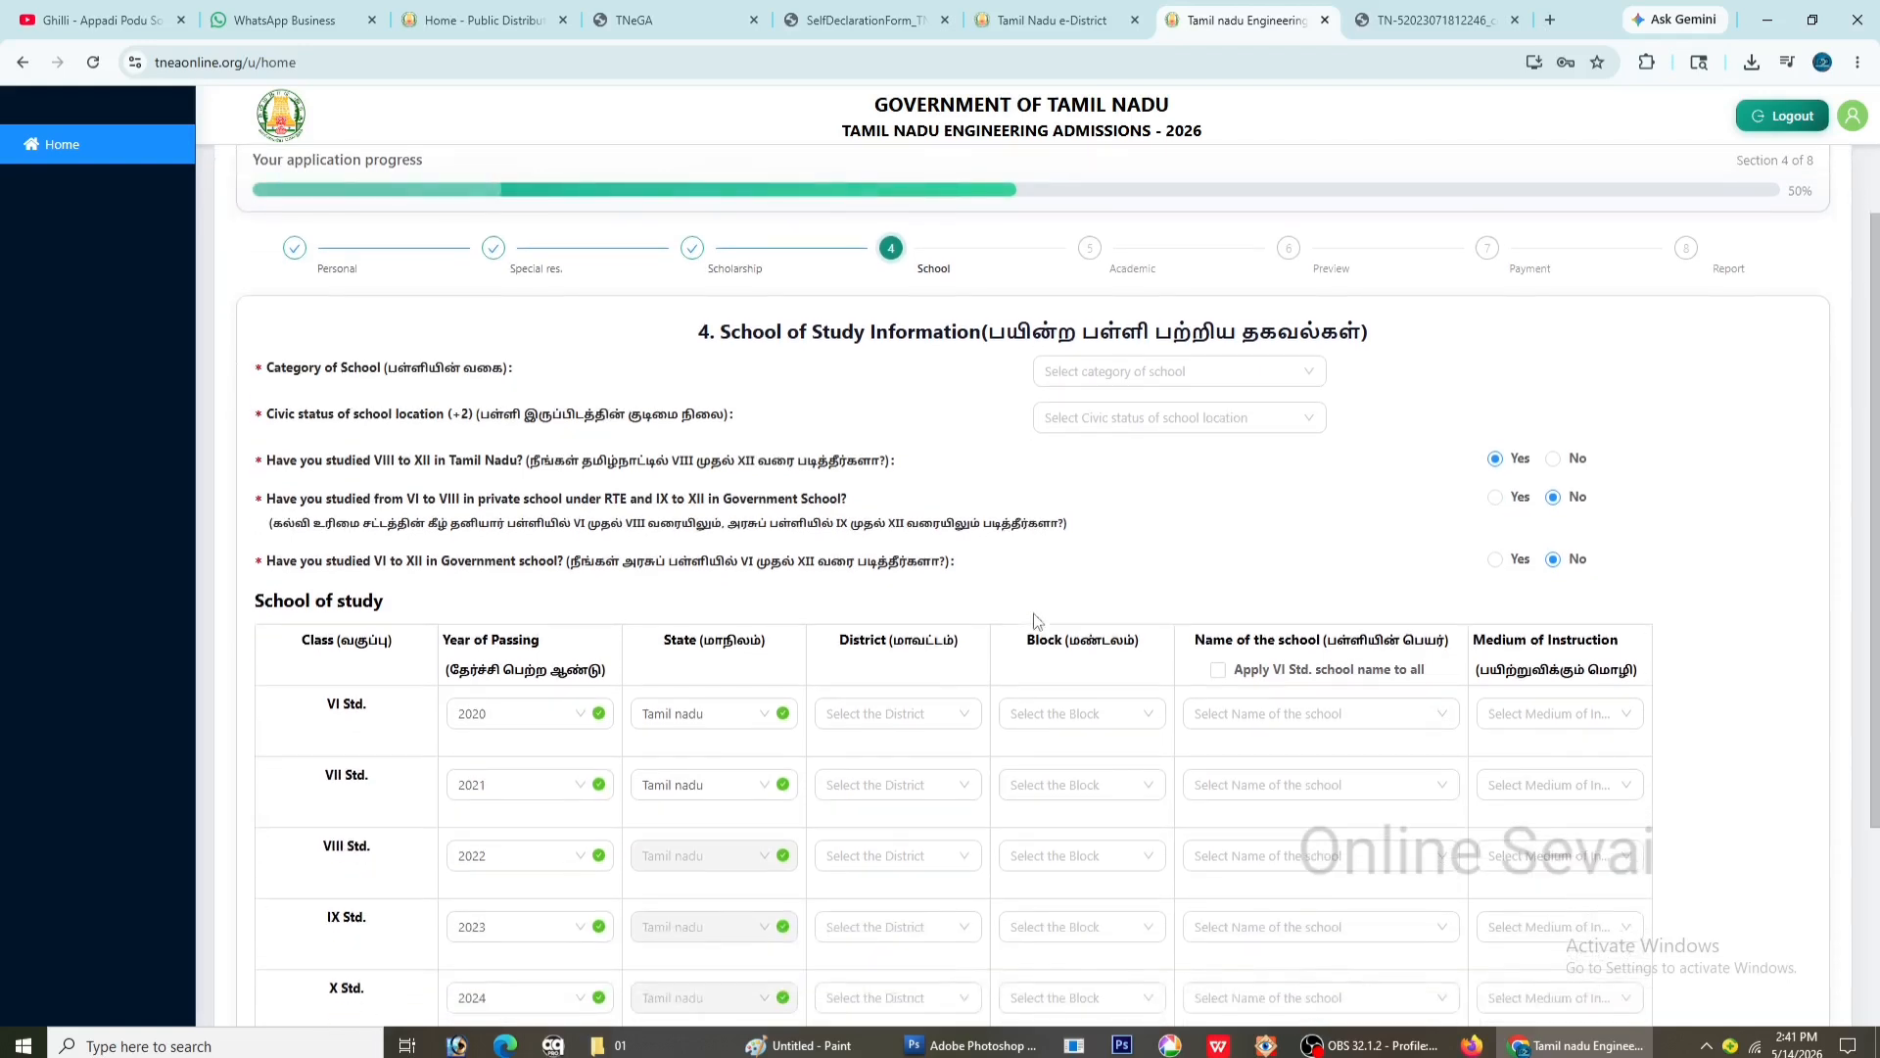
pyautogui.click(1203, 372)
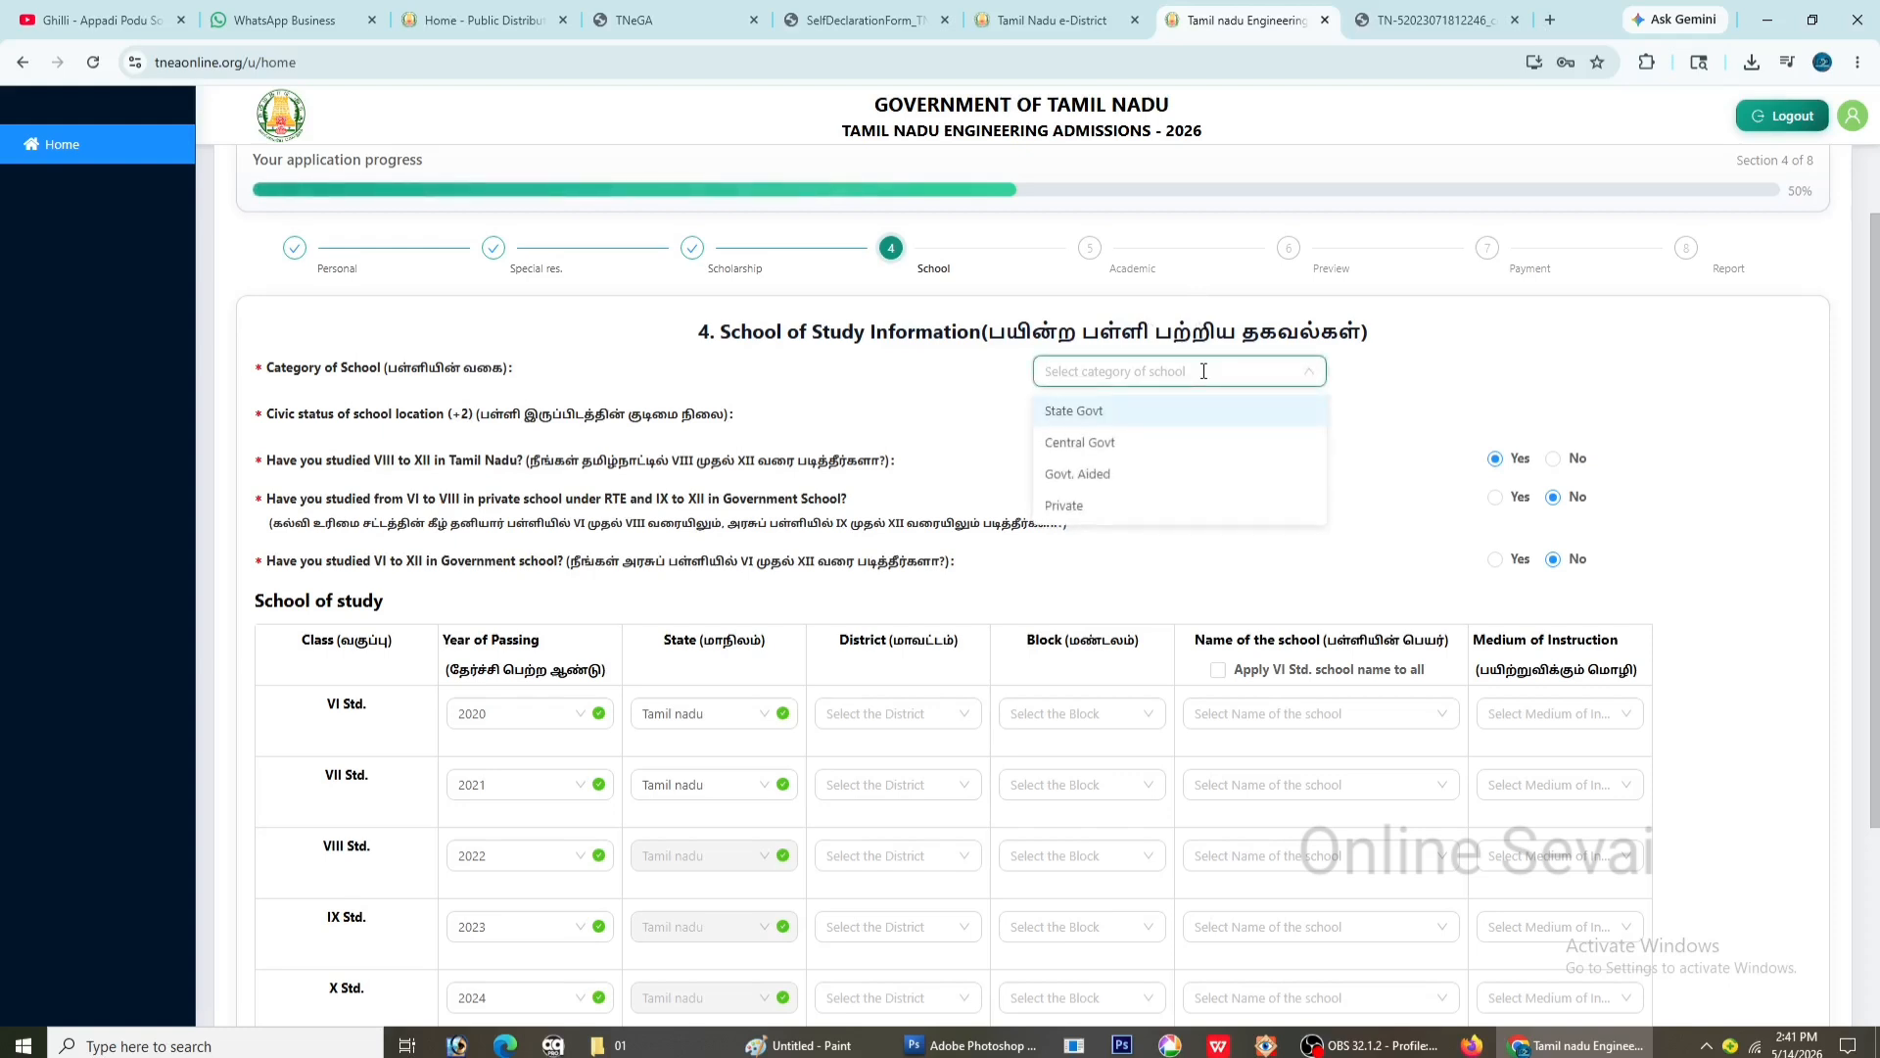
pyautogui.click(1149, 412)
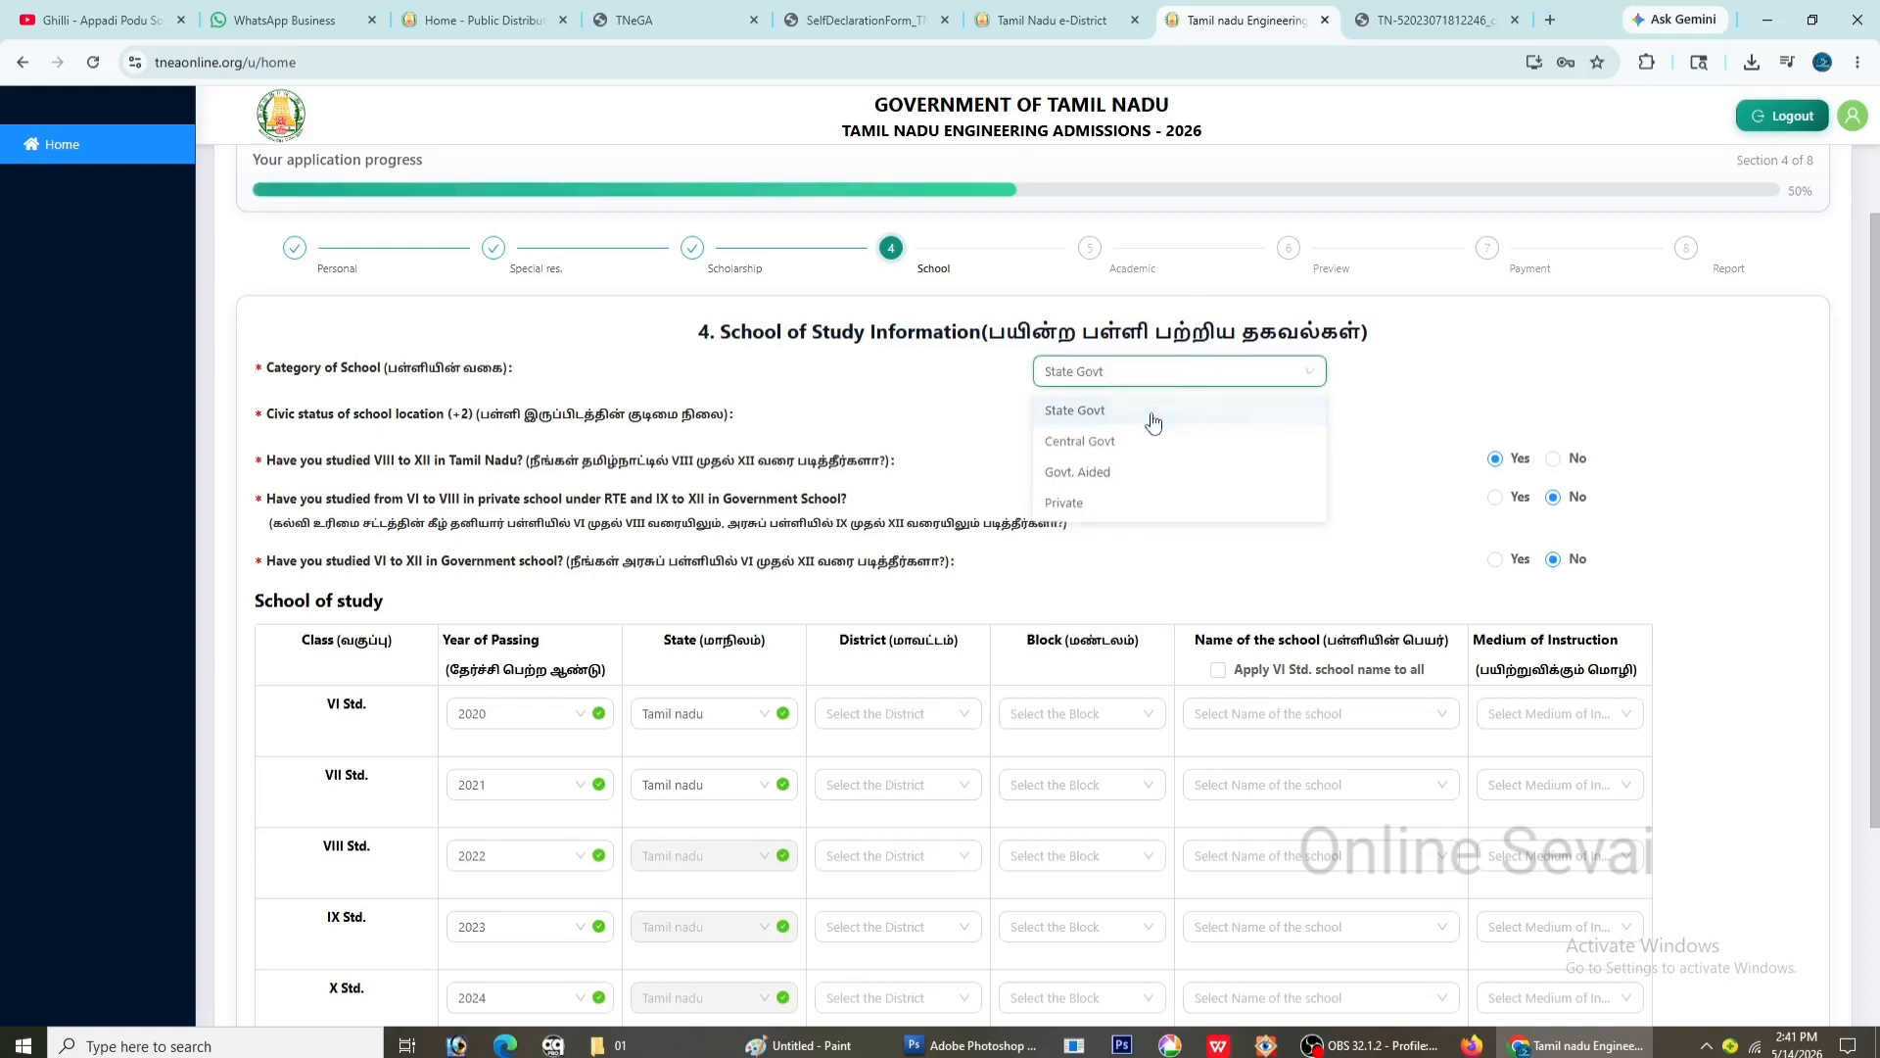
pyautogui.click(1147, 420)
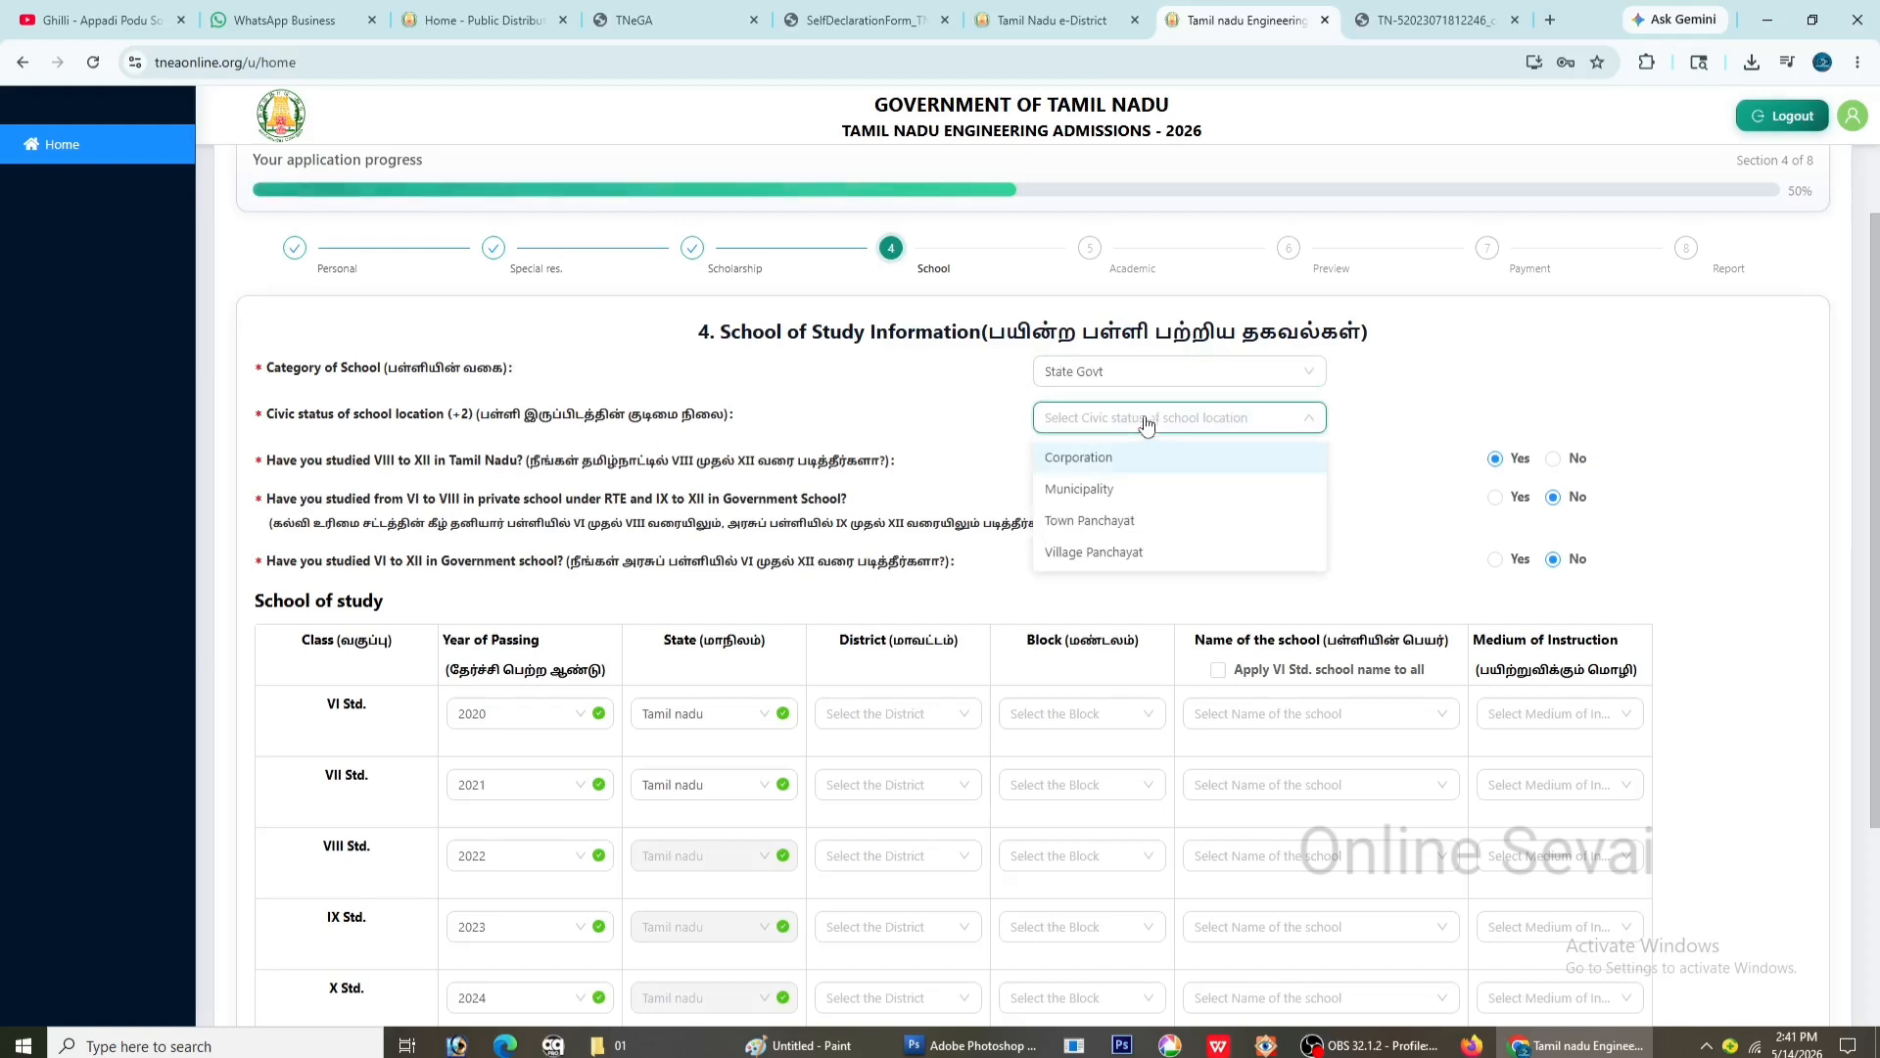
pyautogui.click(1123, 554)
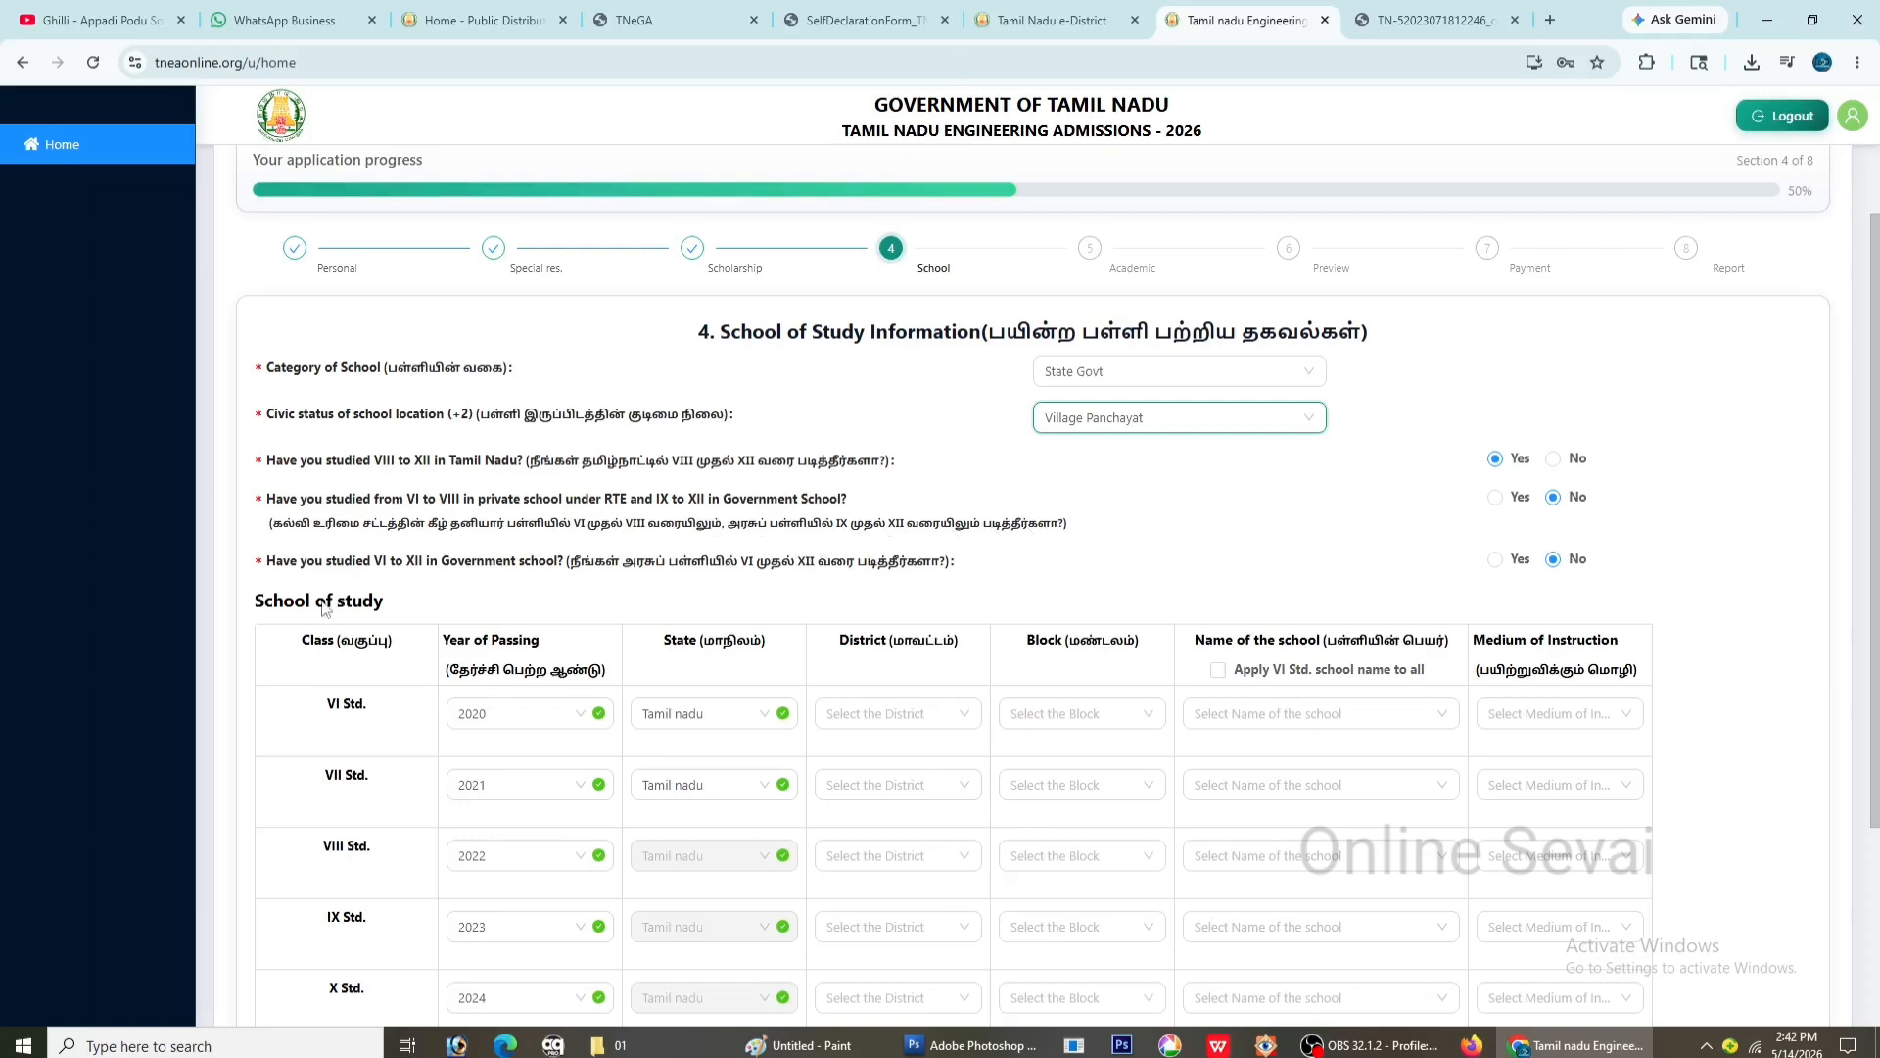
# Set the VI Std. school state to Tamil nadu and district to Tiruvarur.
pyautogui.scroll(-3, 1677, 588)
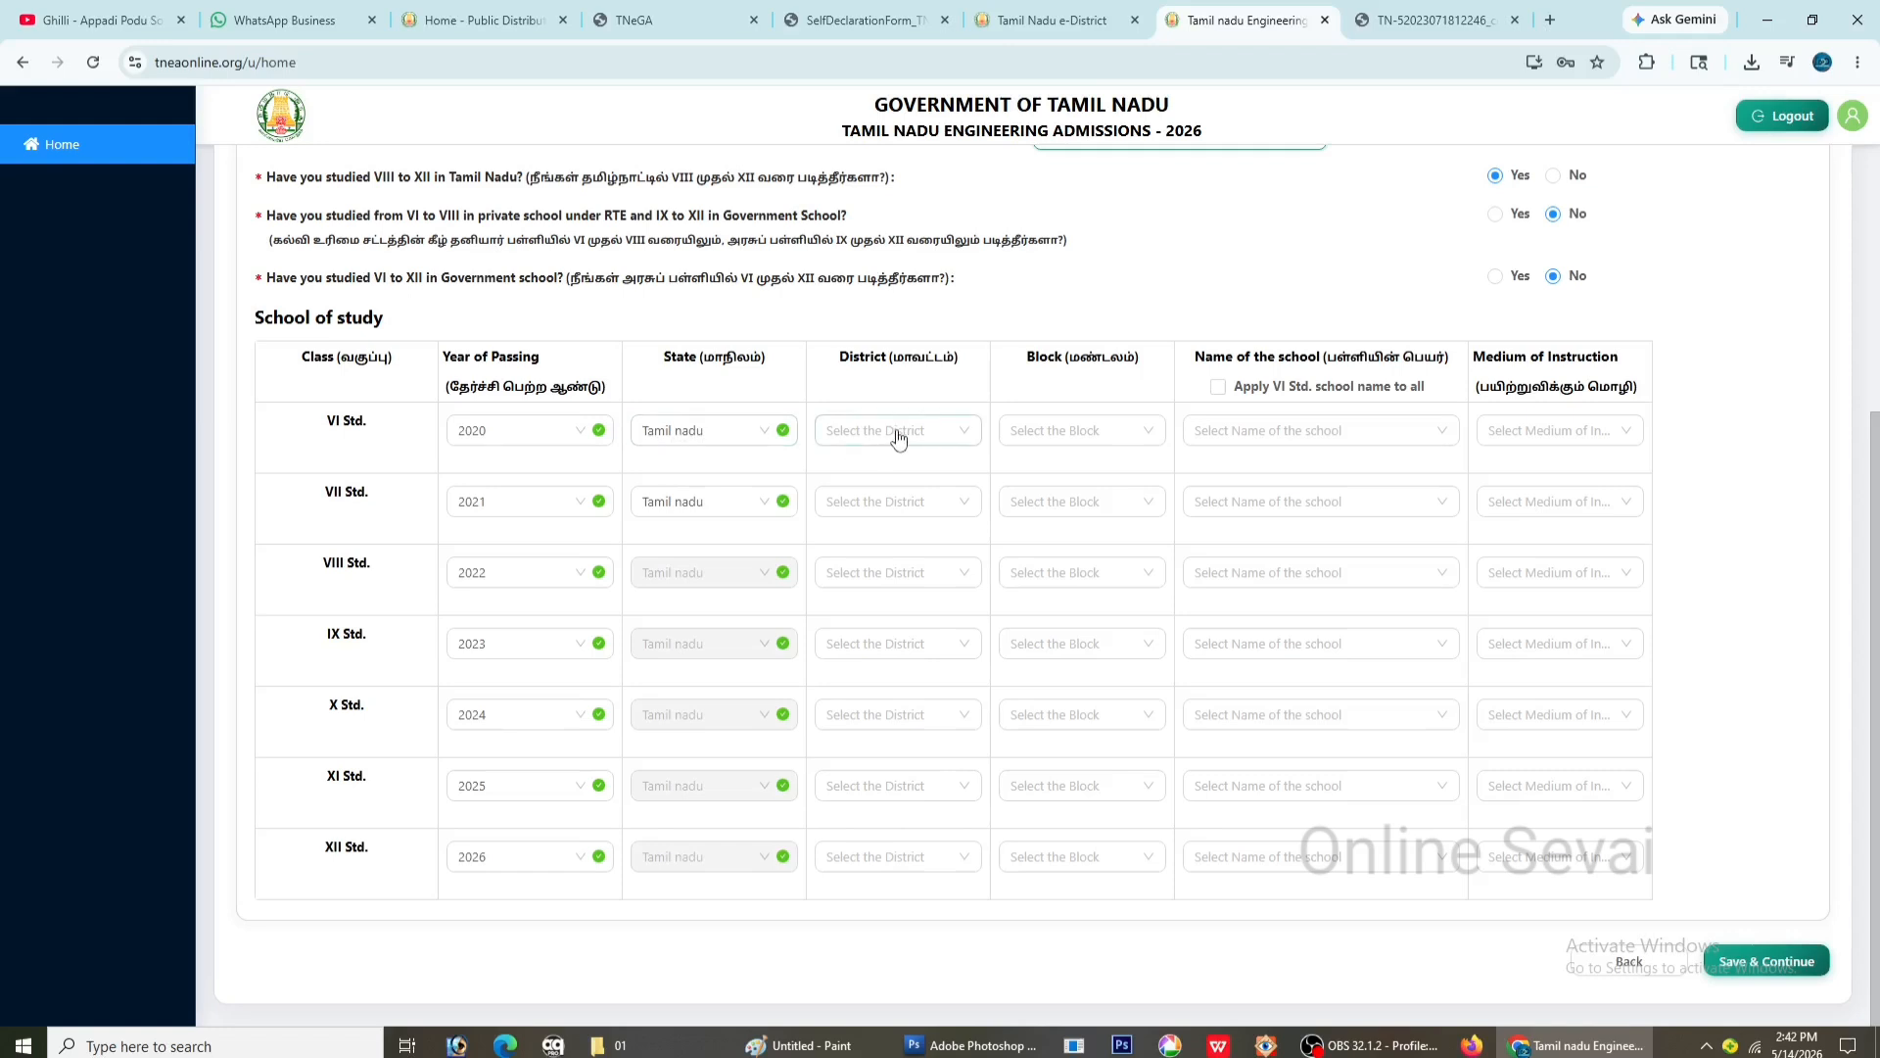
pyautogui.click(738, 431)
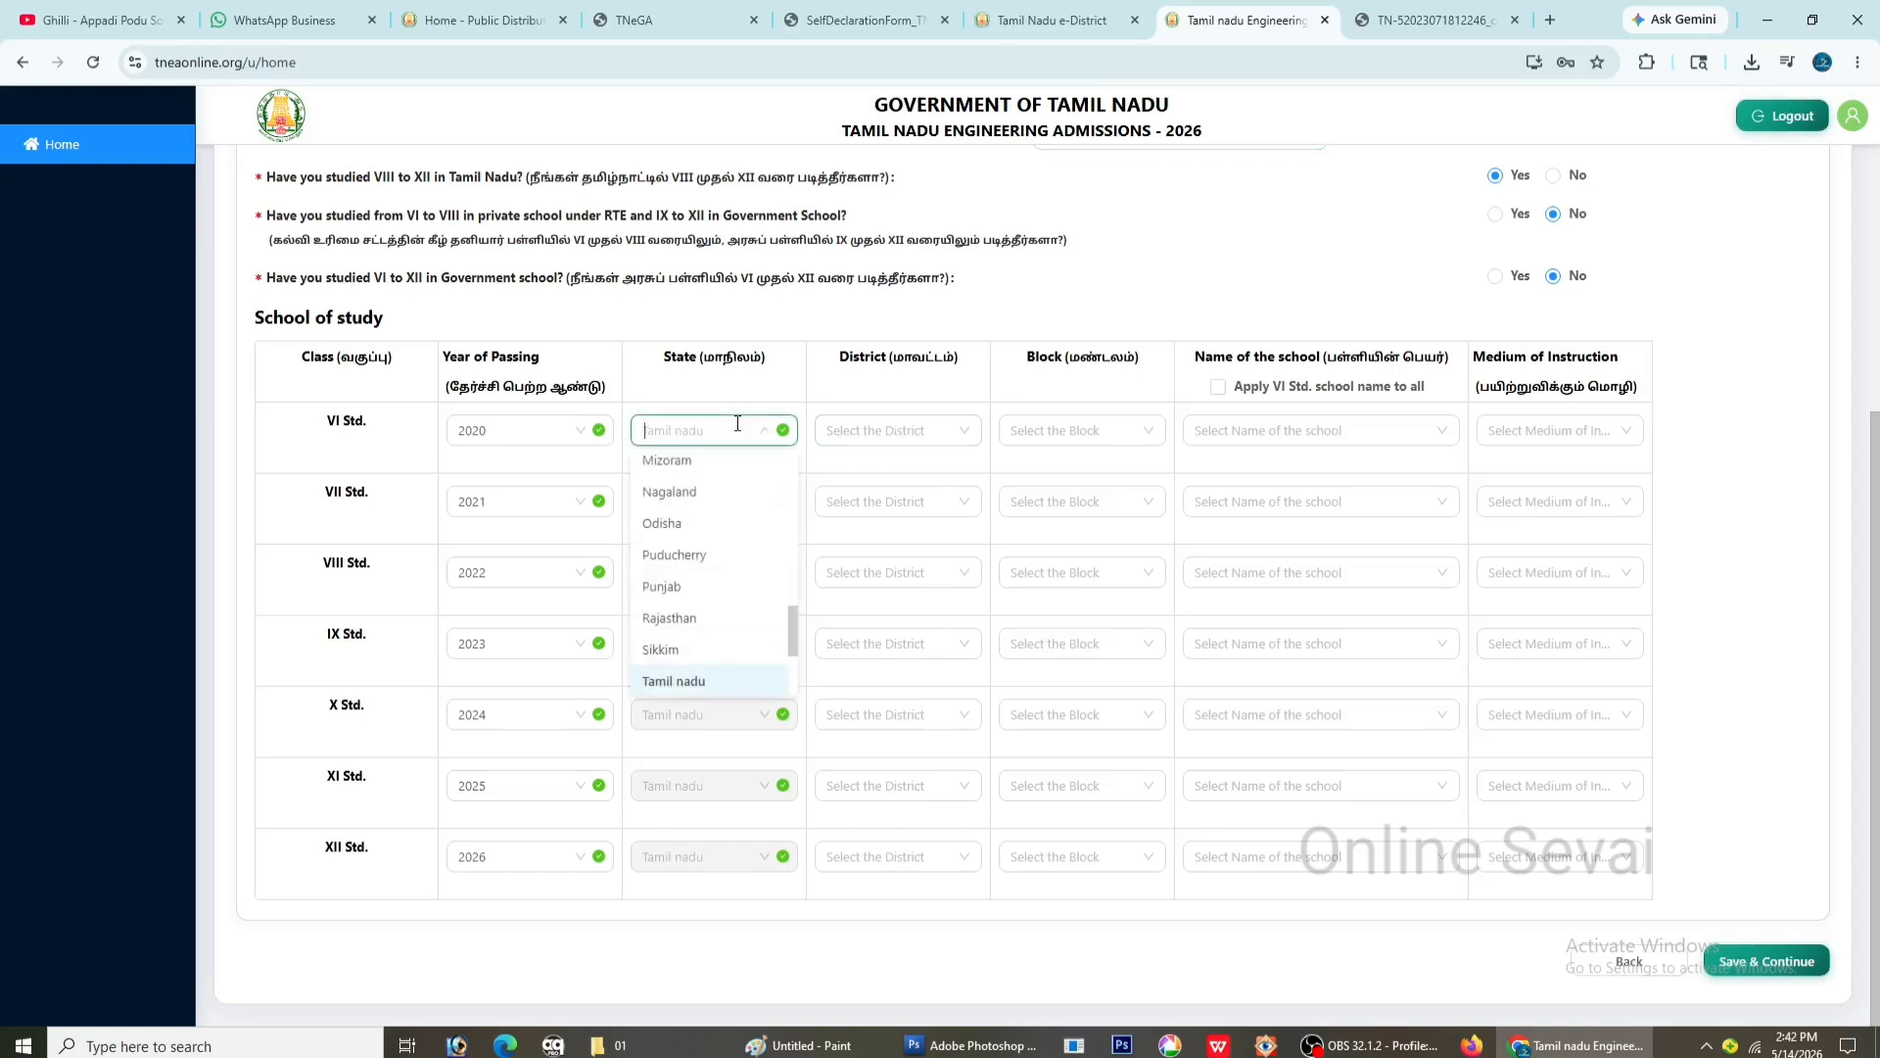
pyautogui.click(731, 689)
pyautogui.click(906, 433)
pyautogui.scroll(-2, 935, 626)
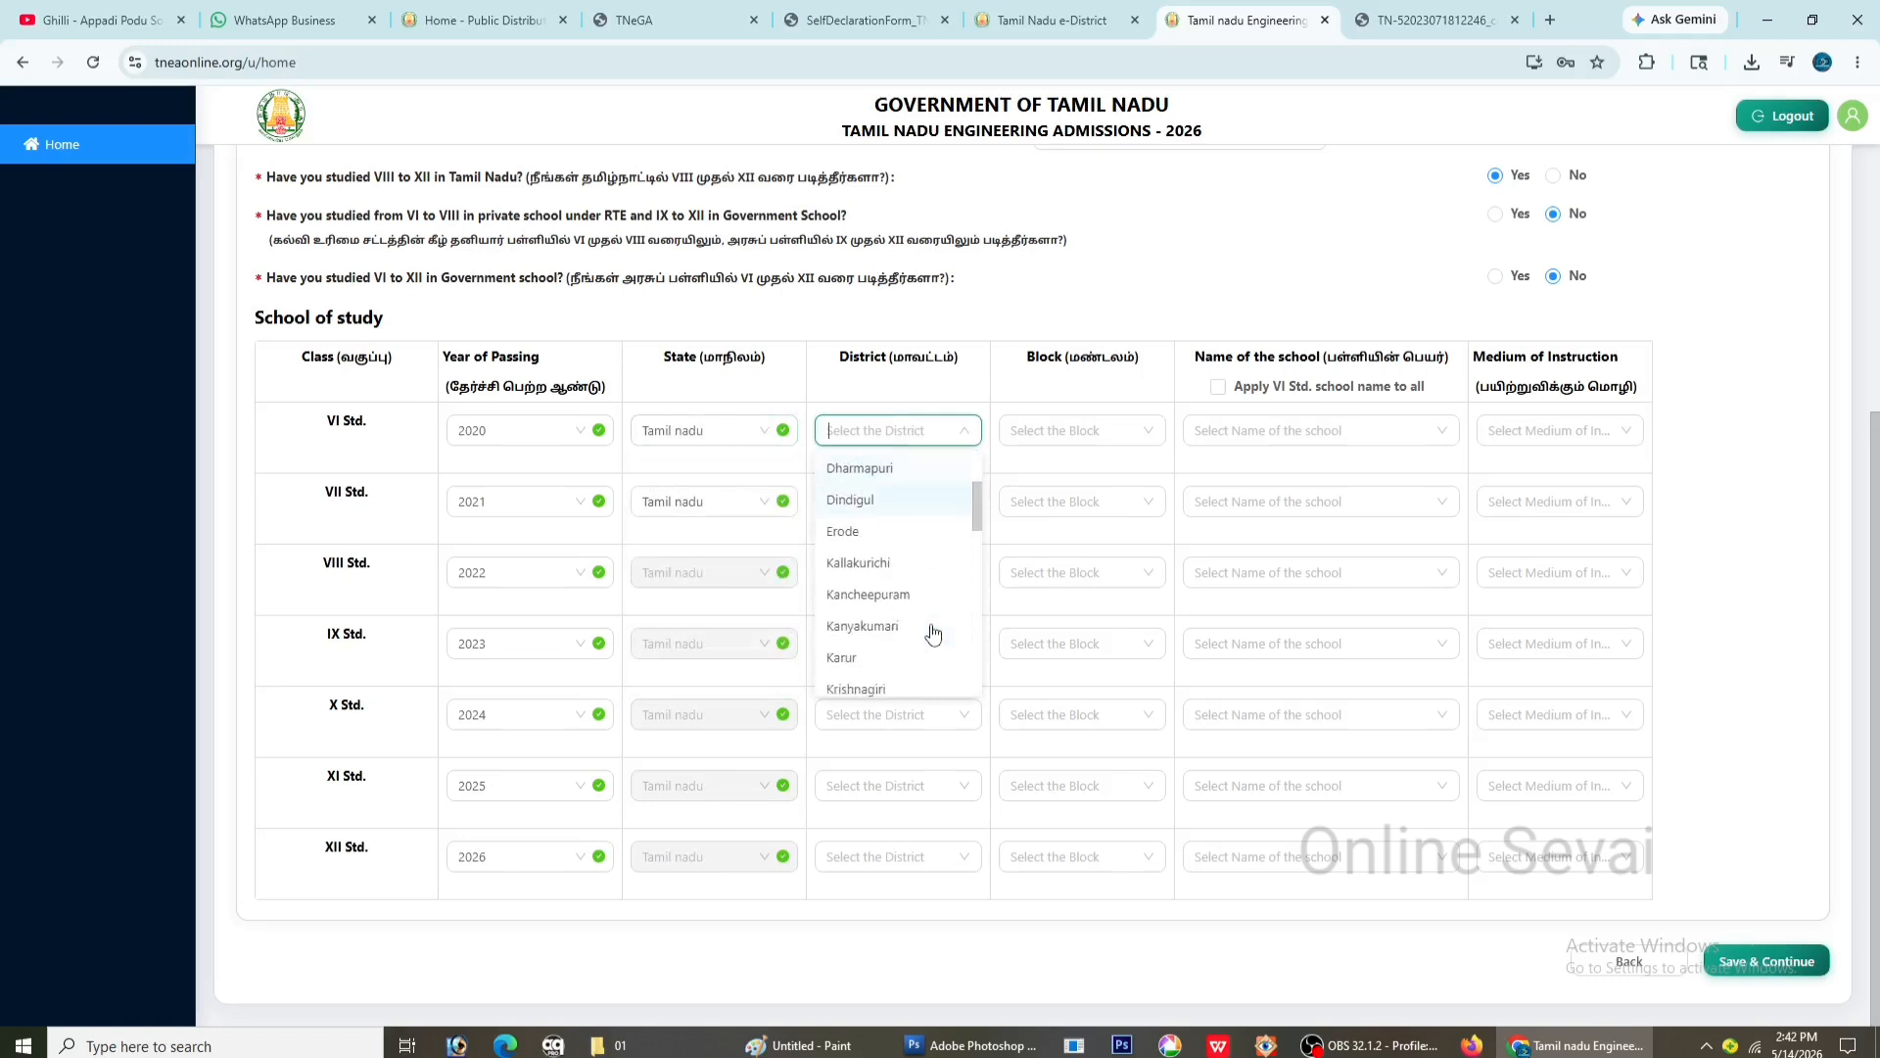
pyautogui.scroll(-3, 916, 605)
pyautogui.scroll(2, 915, 601)
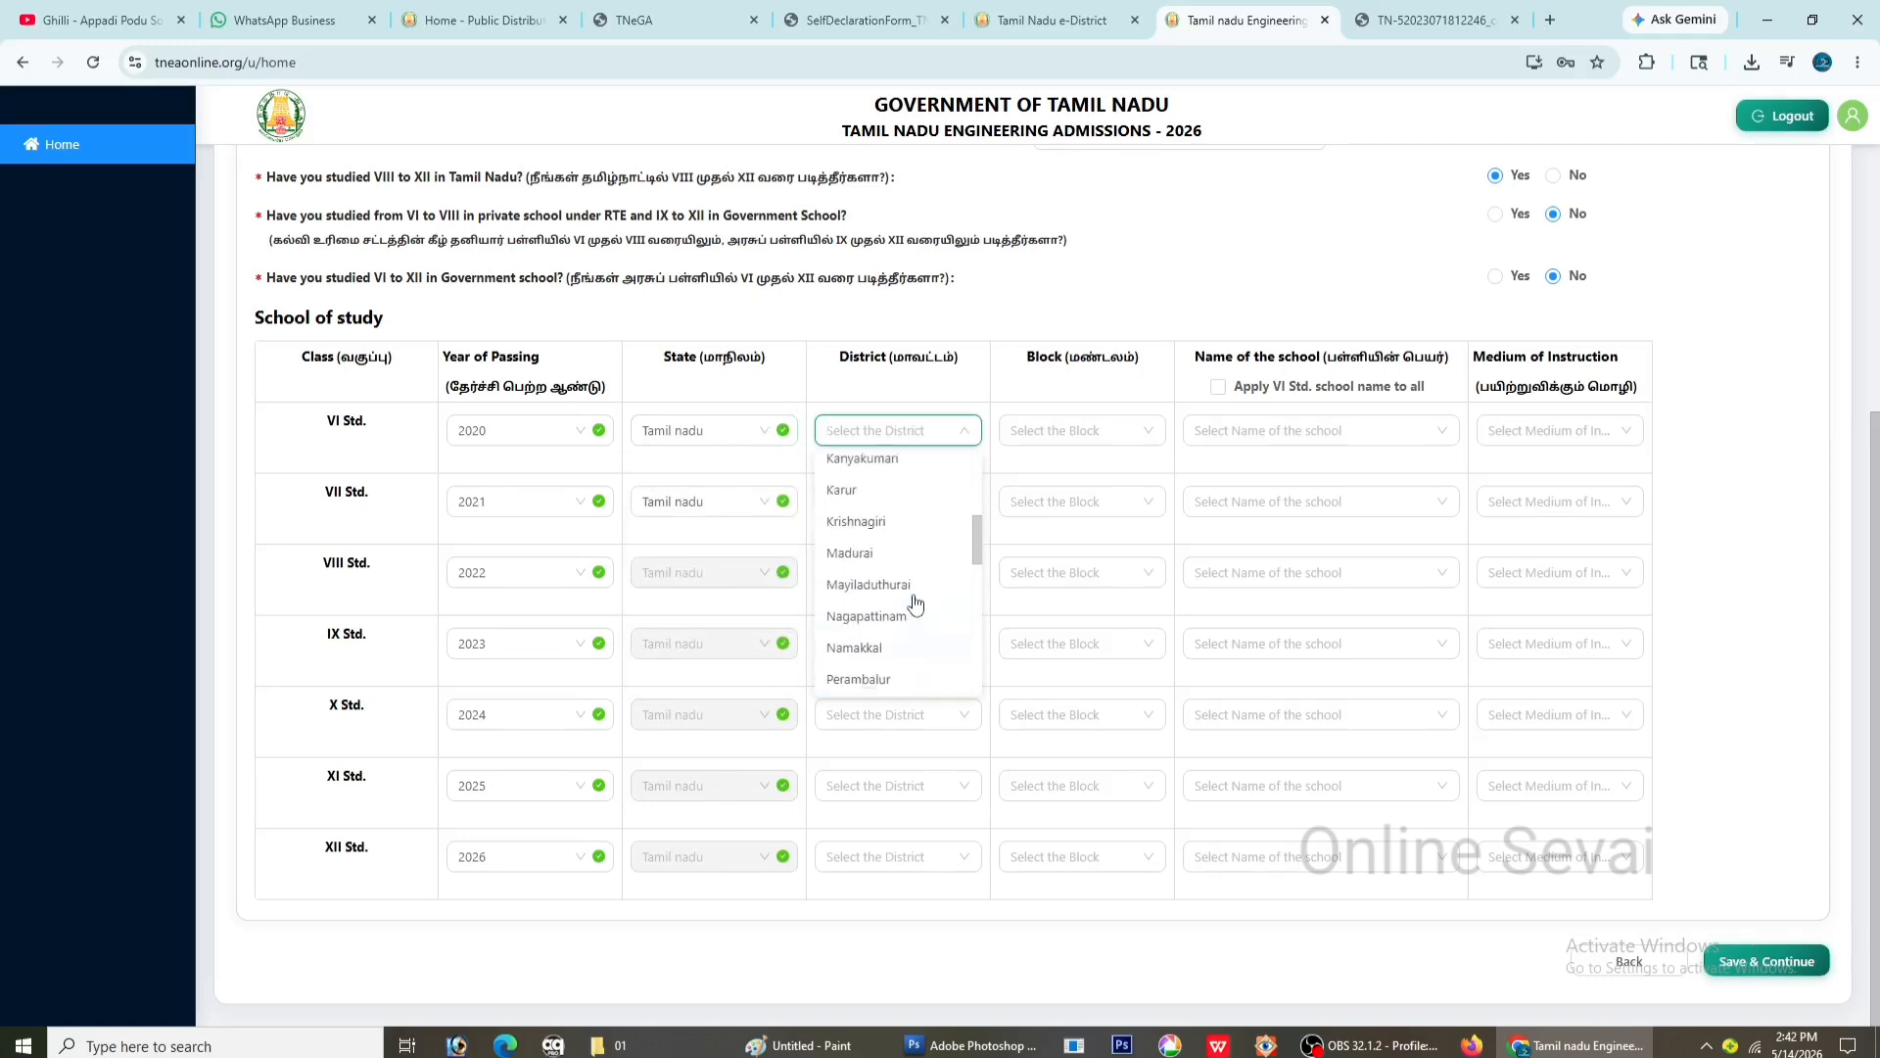
pyautogui.scroll(-1, 913, 601)
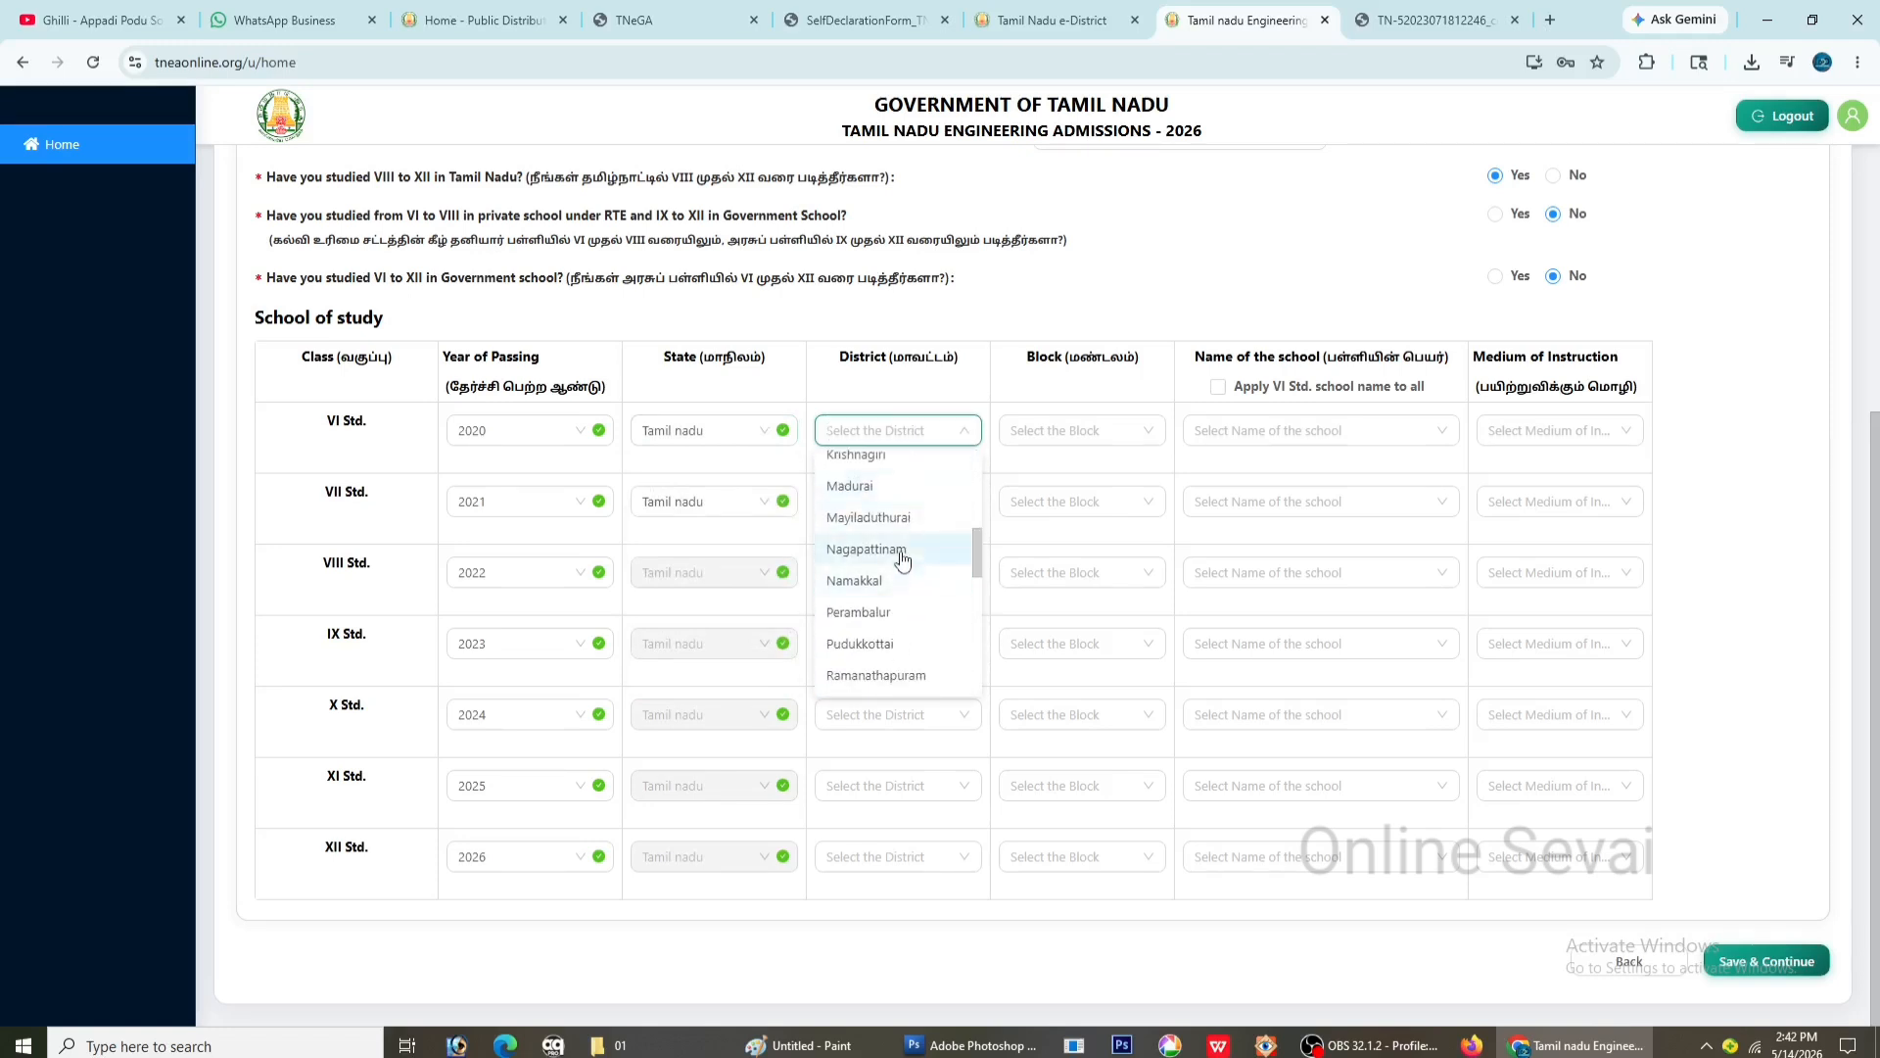
pyautogui.scroll(-3, 893, 611)
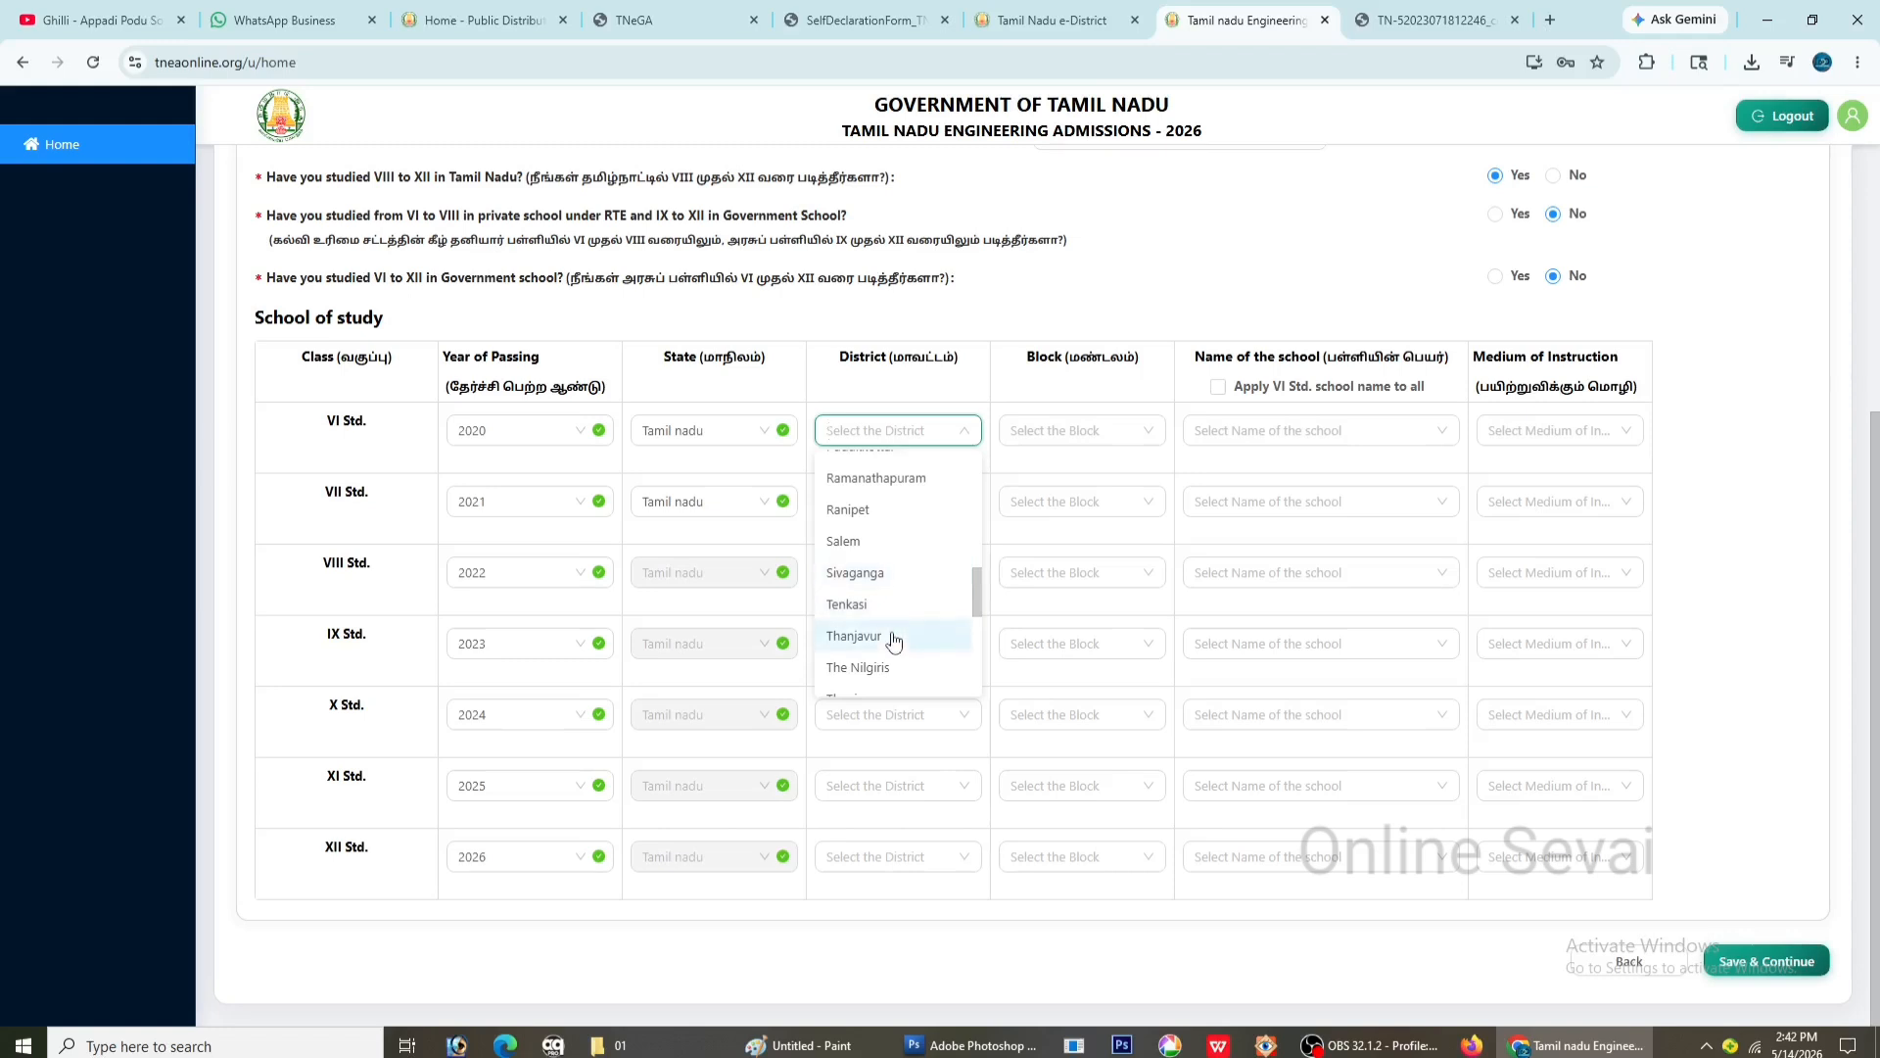
pyautogui.scroll(-1, 894, 638)
pyautogui.scroll(-1, 893, 638)
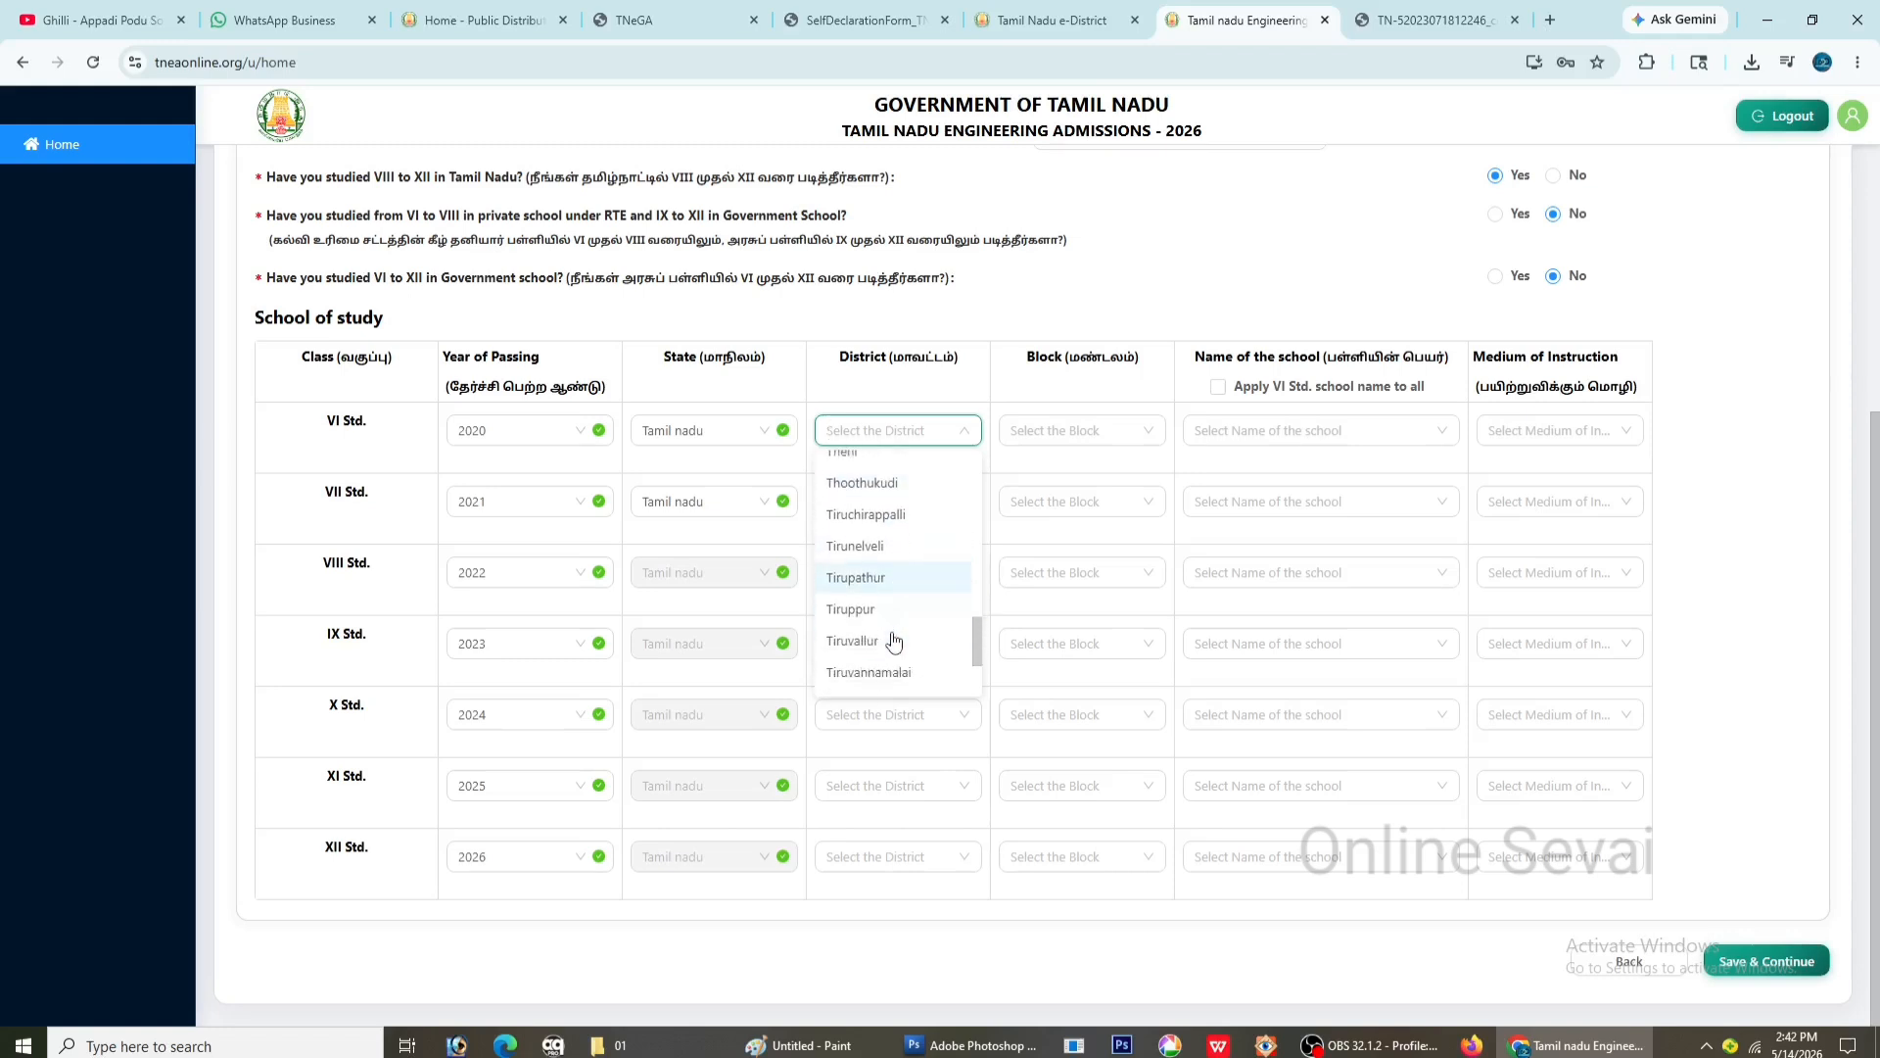
pyautogui.click(890, 656)
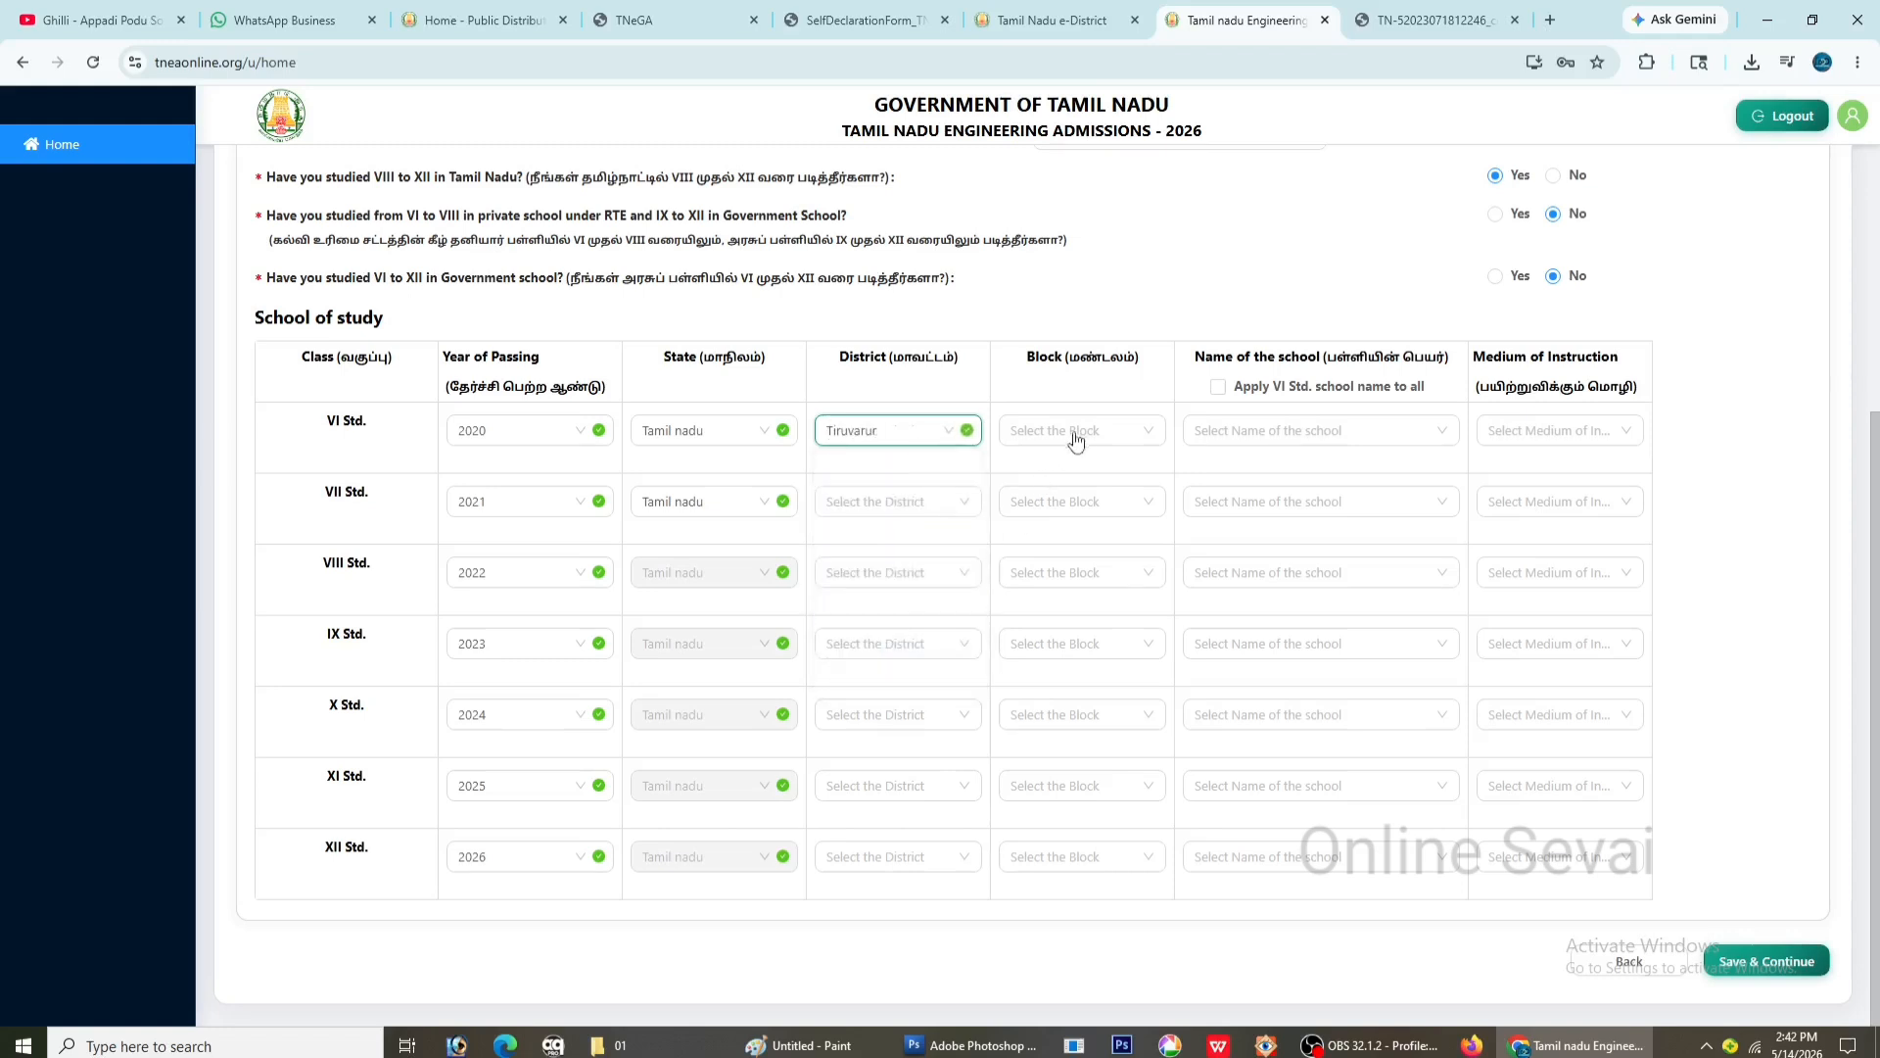
# Choose block Thiruthuraipoondi, the school, and English medium, then save the school details.
pyautogui.click(1082, 430)
pyautogui.scroll(-1, 1066, 627)
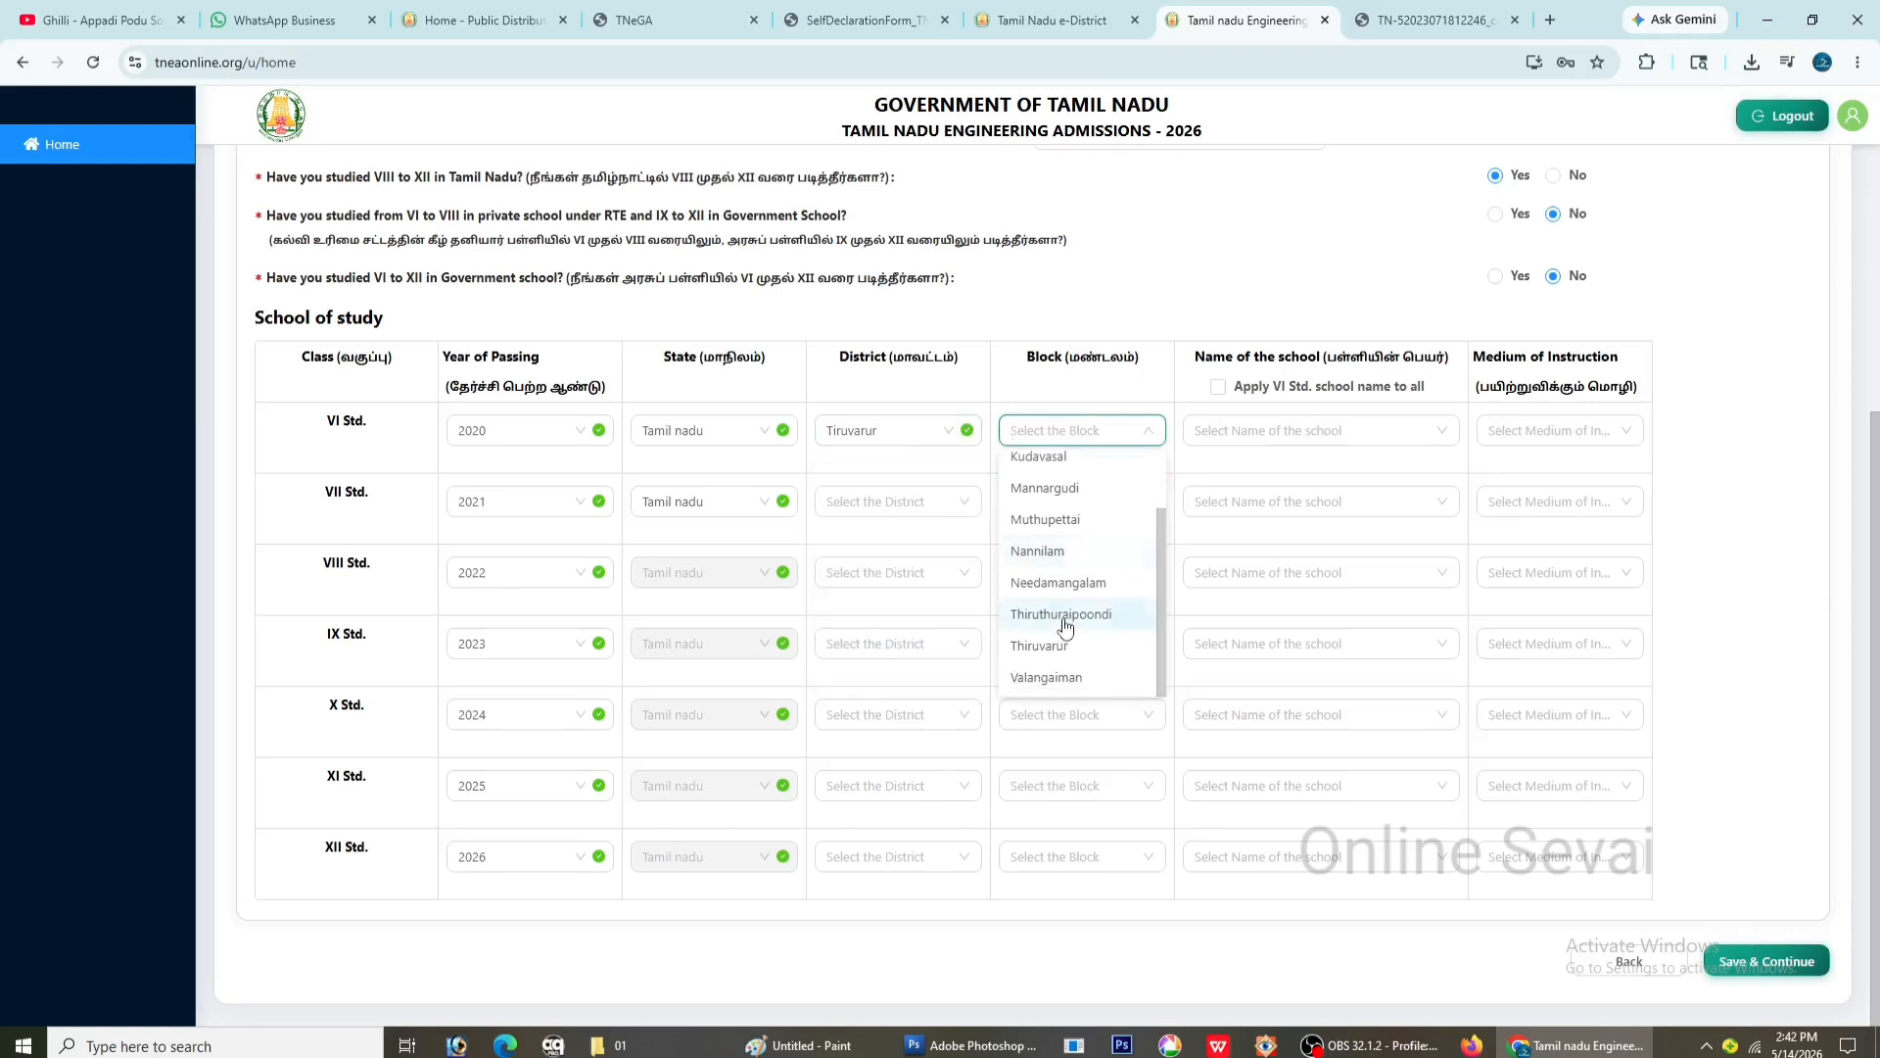
pyautogui.click(1066, 615)
pyautogui.click(1323, 431)
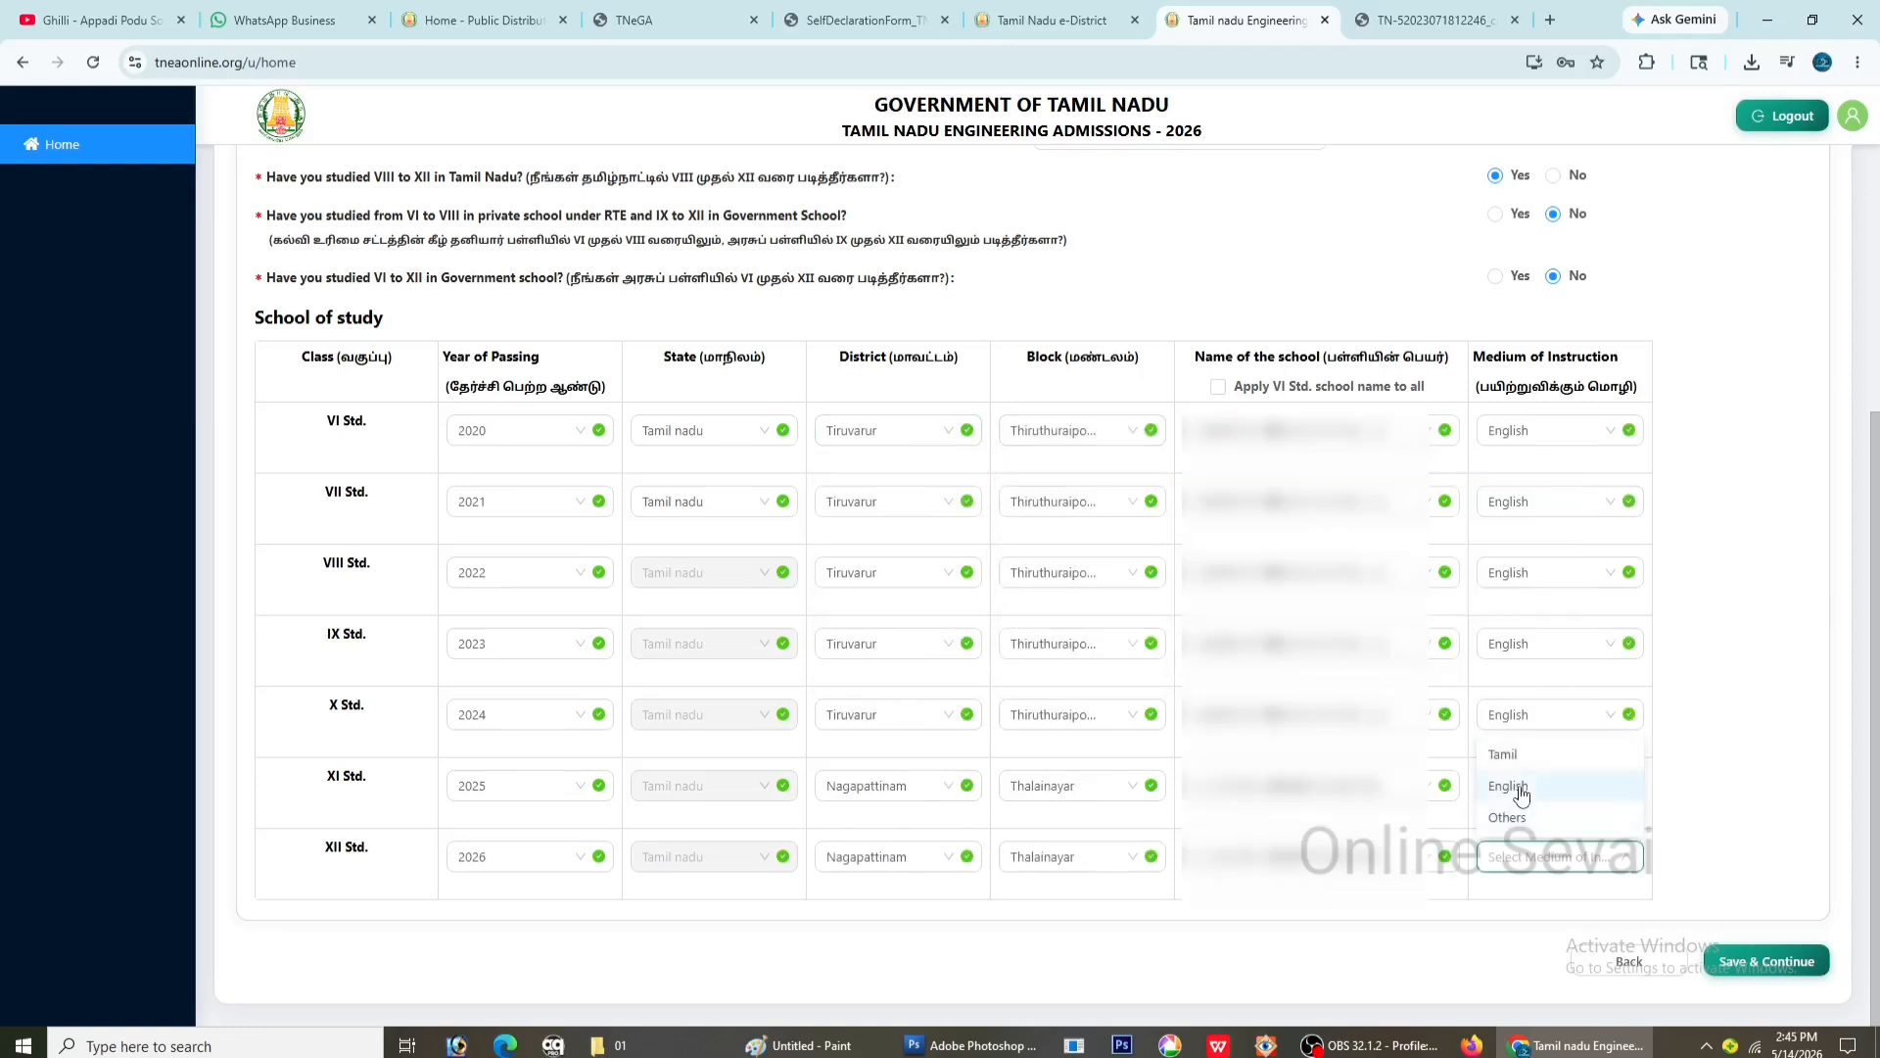
pyautogui.click(1513, 795)
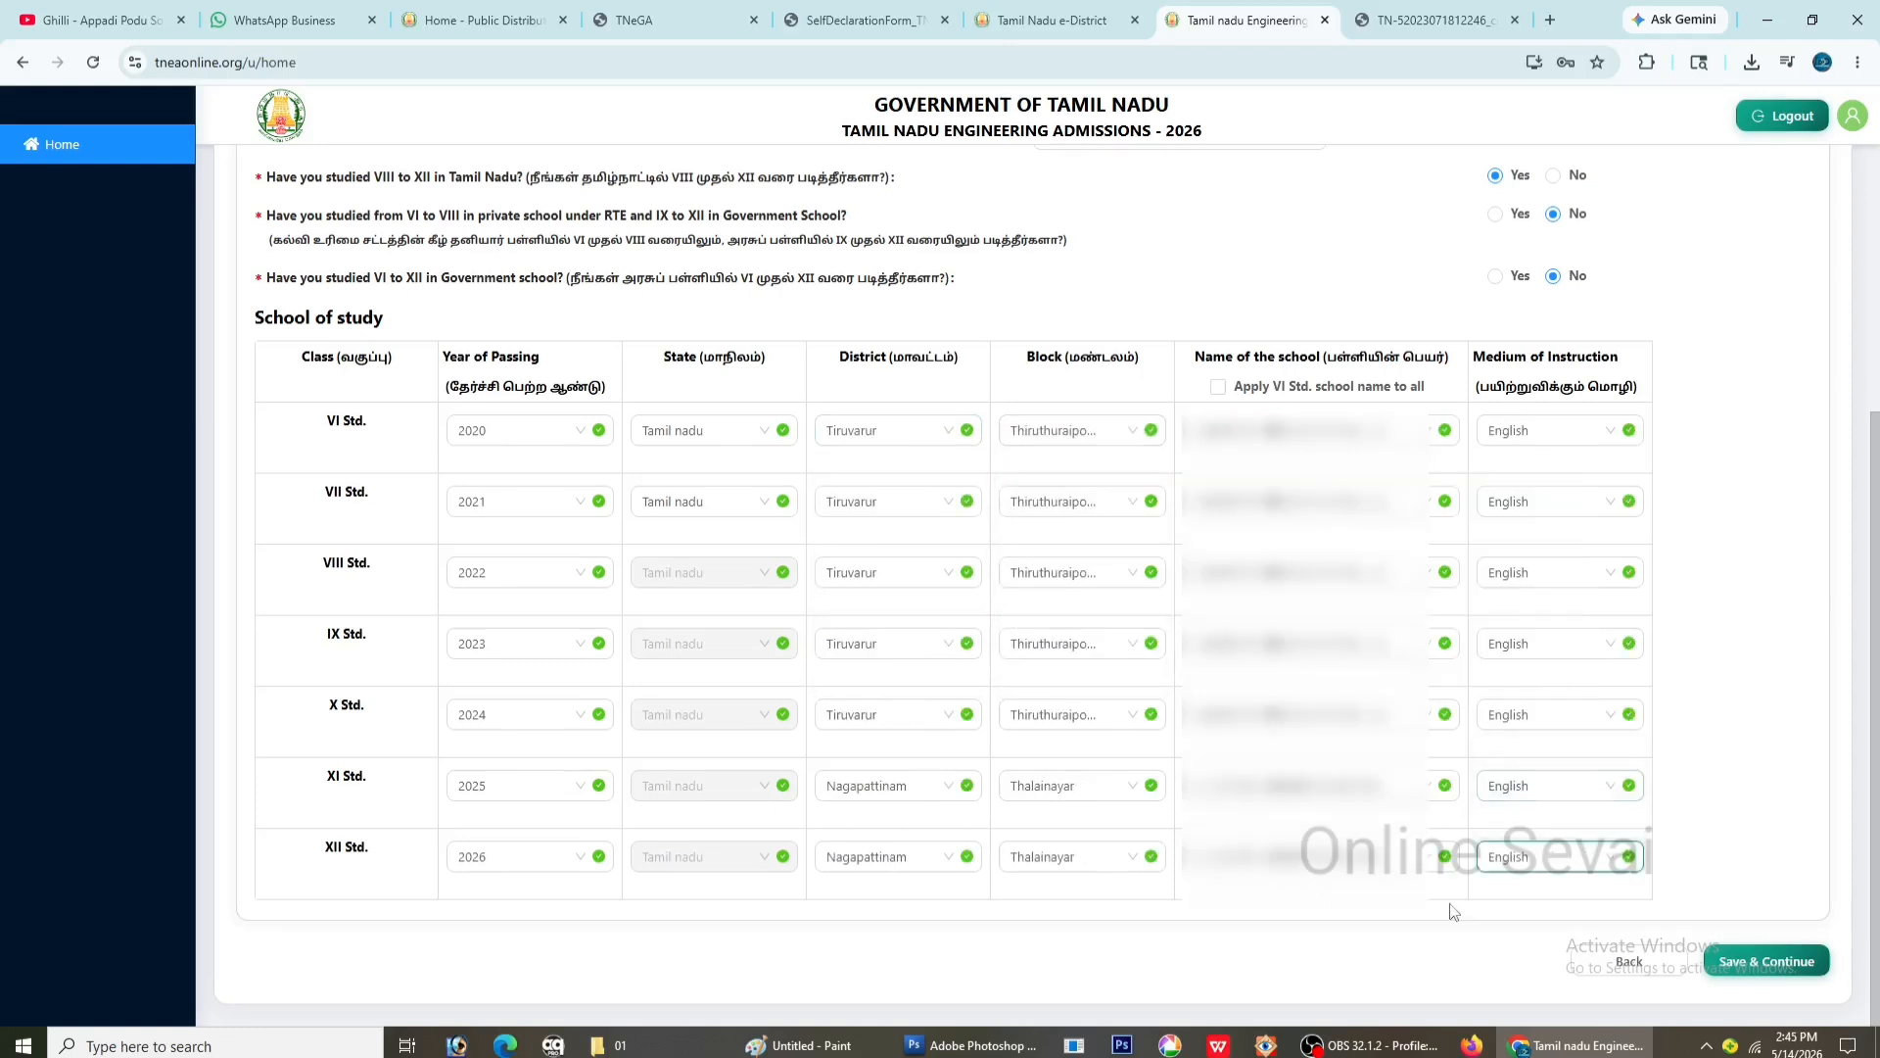
pyautogui.click(1776, 963)
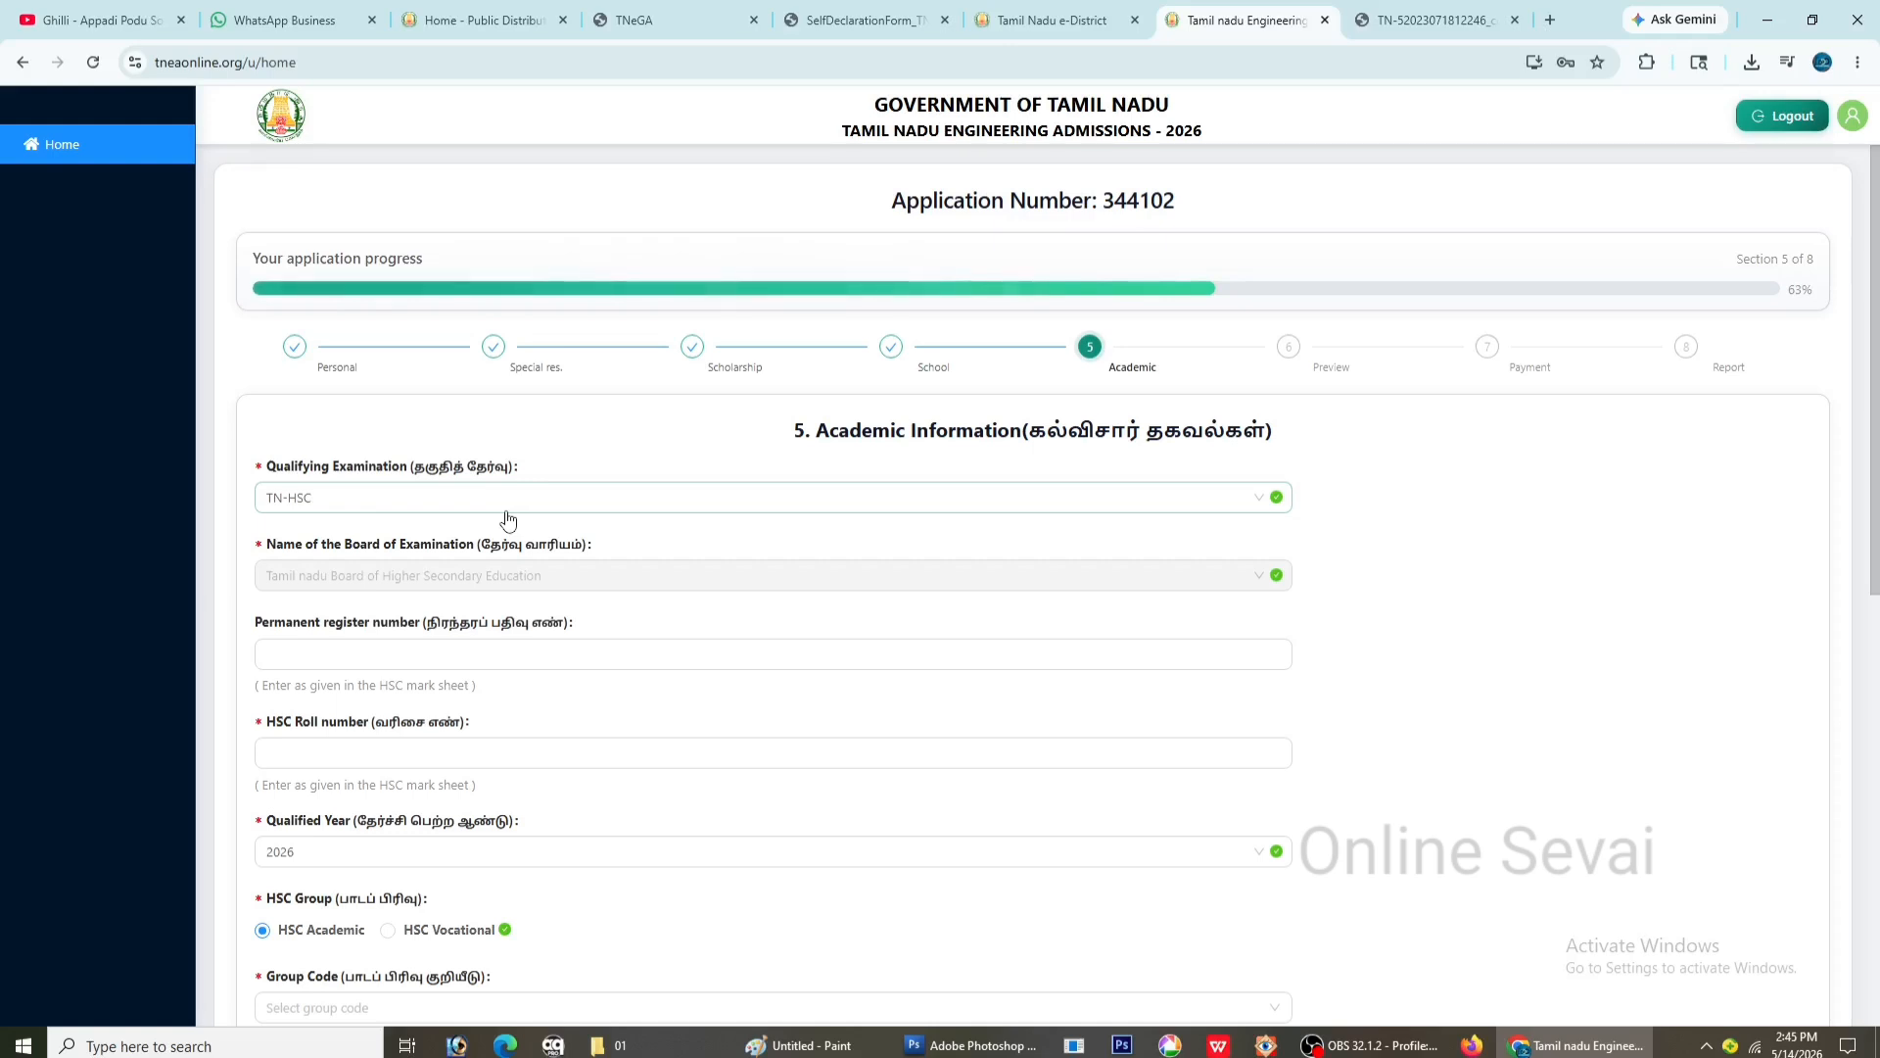
# Enter the student's permanent register number and HSC roll number in the Academic Information fields.
pyautogui.click(382, 642)
pyautogui.write('251')
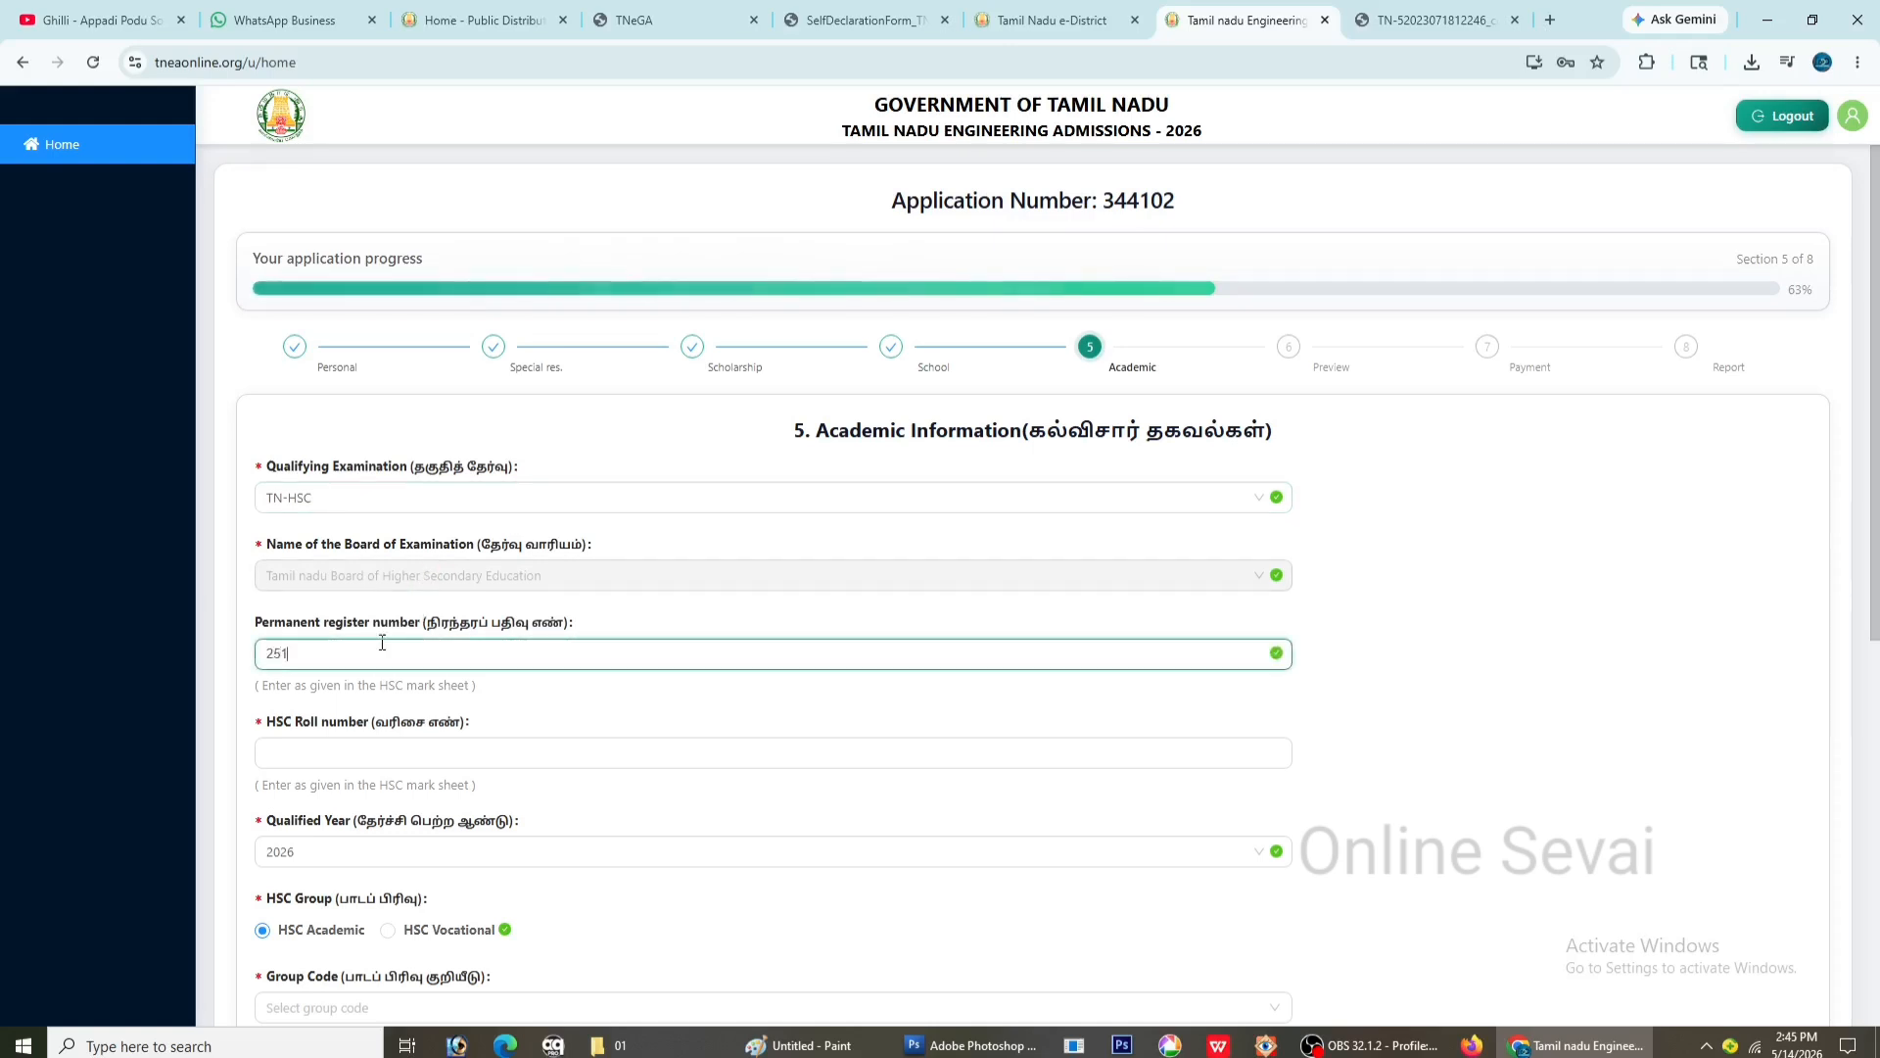
pyautogui.write('0')
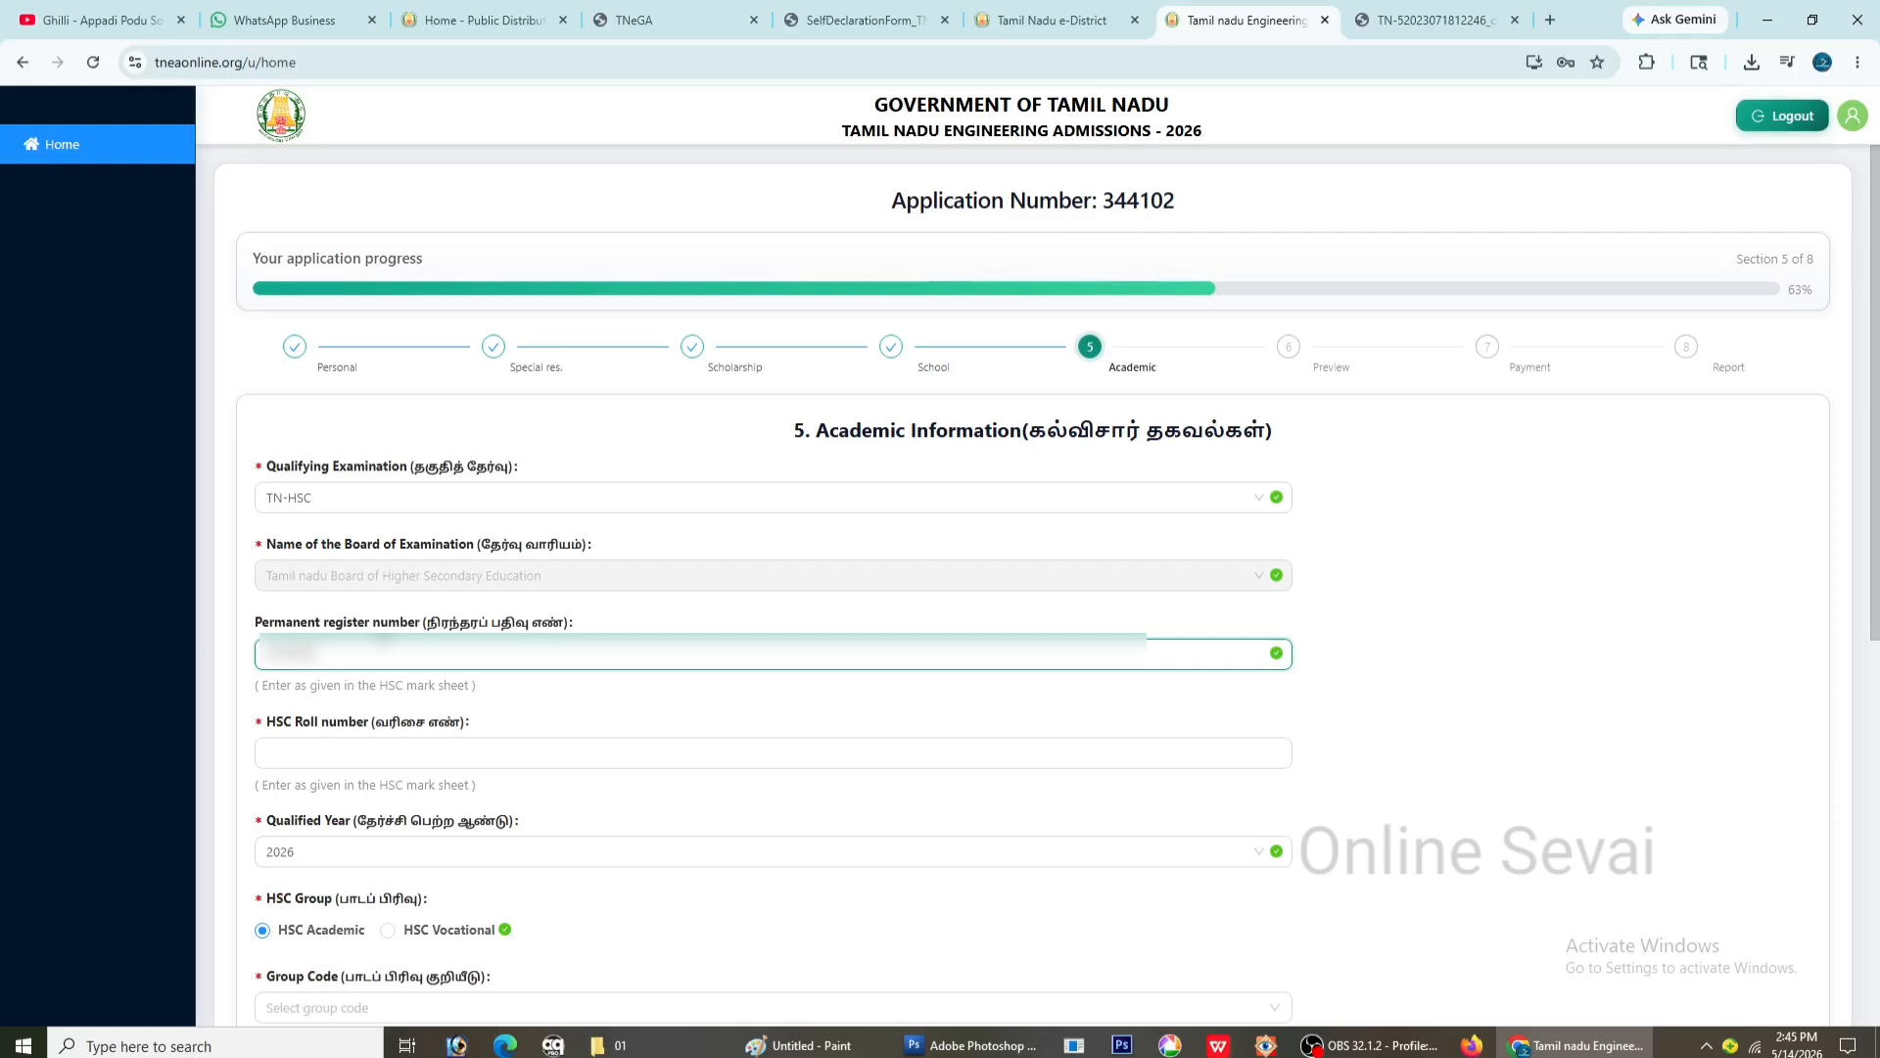
pyautogui.write('****')
pyautogui.scroll(-2, 379, 566)
pyautogui.click(379, 566)
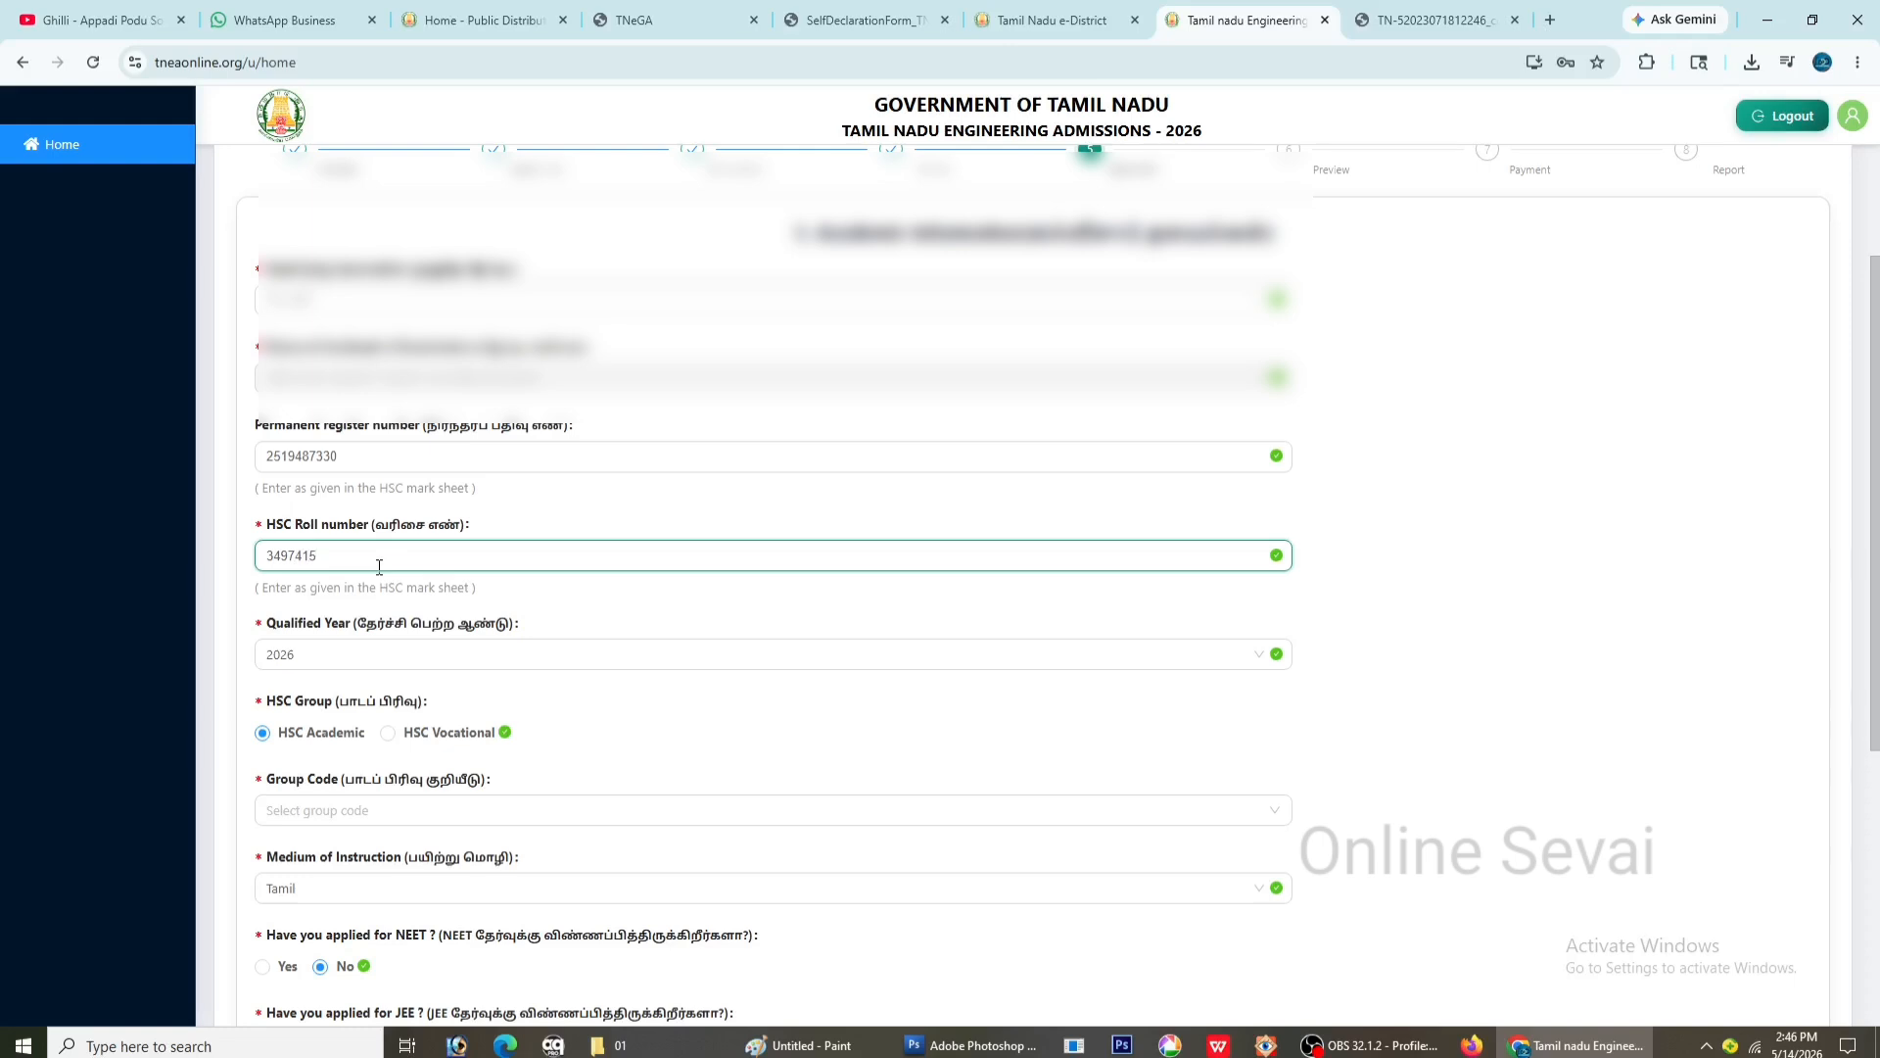
pyautogui.scroll(-2, 379, 566)
pyautogui.scroll(-2, 379, 573)
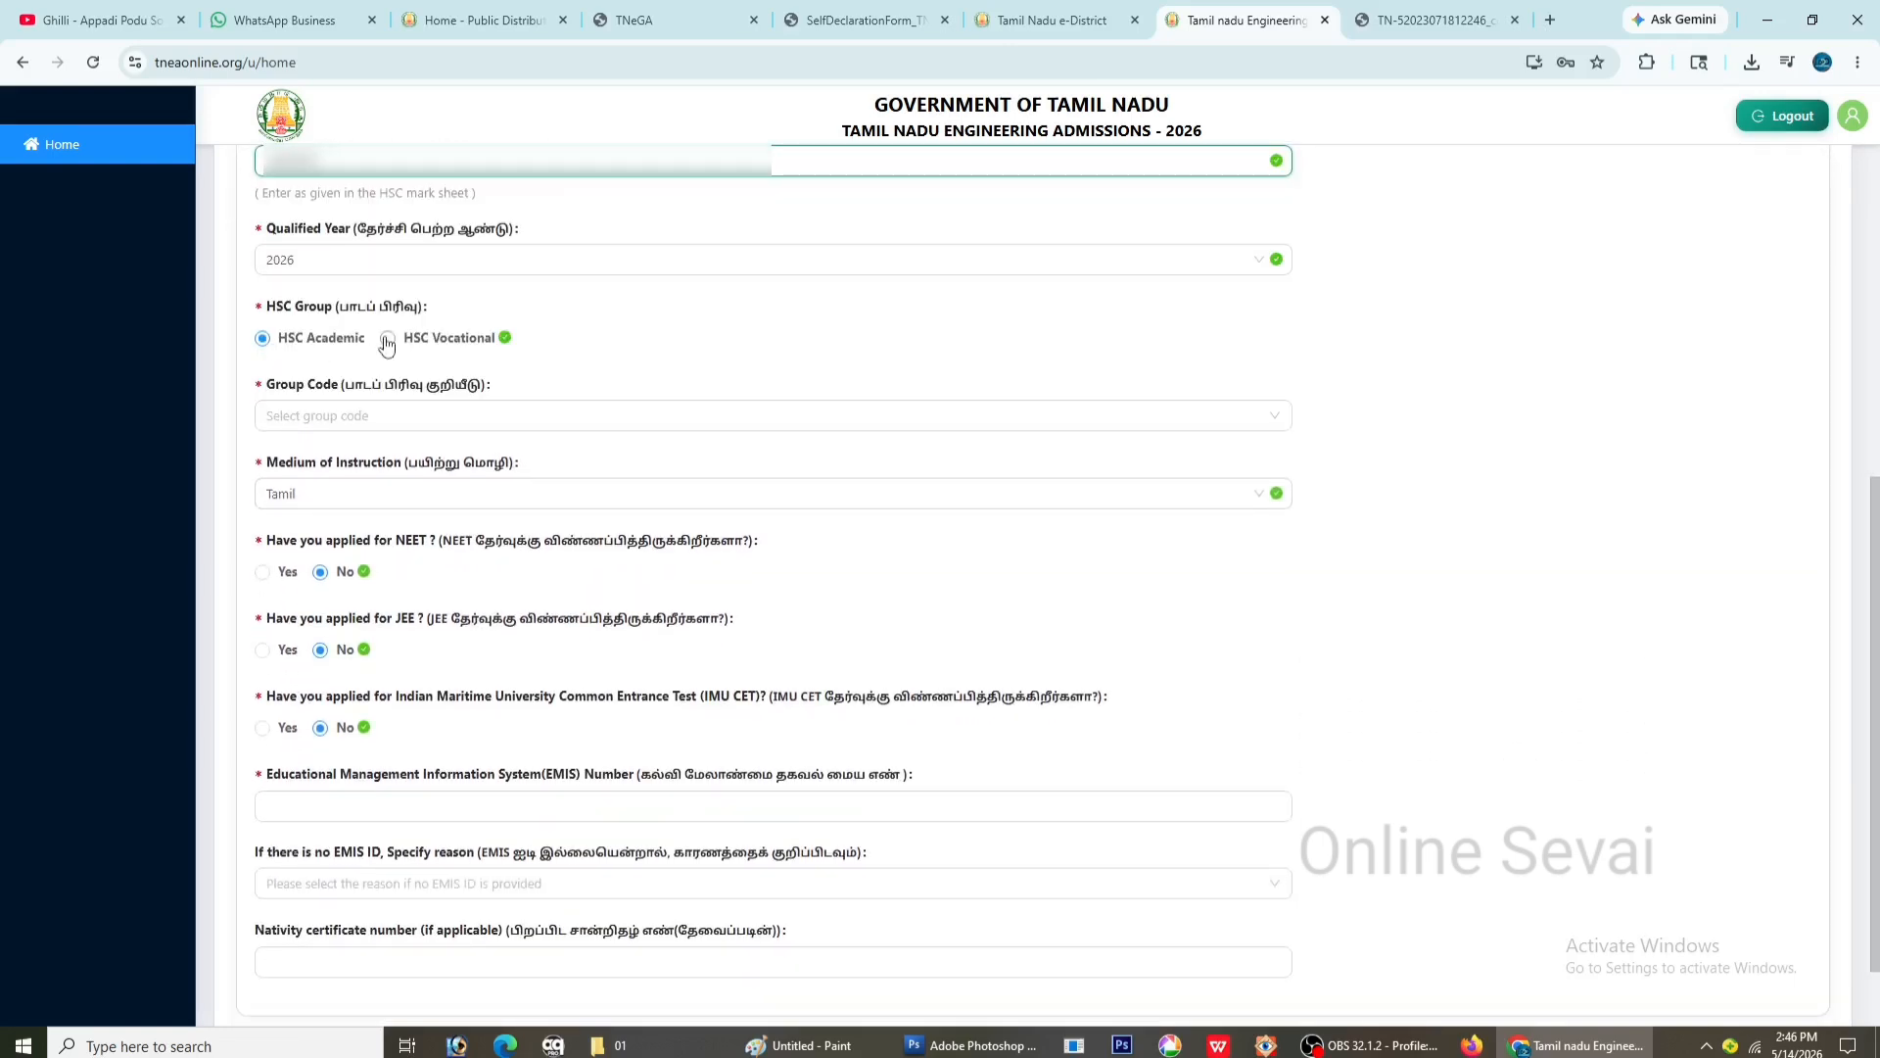
pyautogui.click(408, 419)
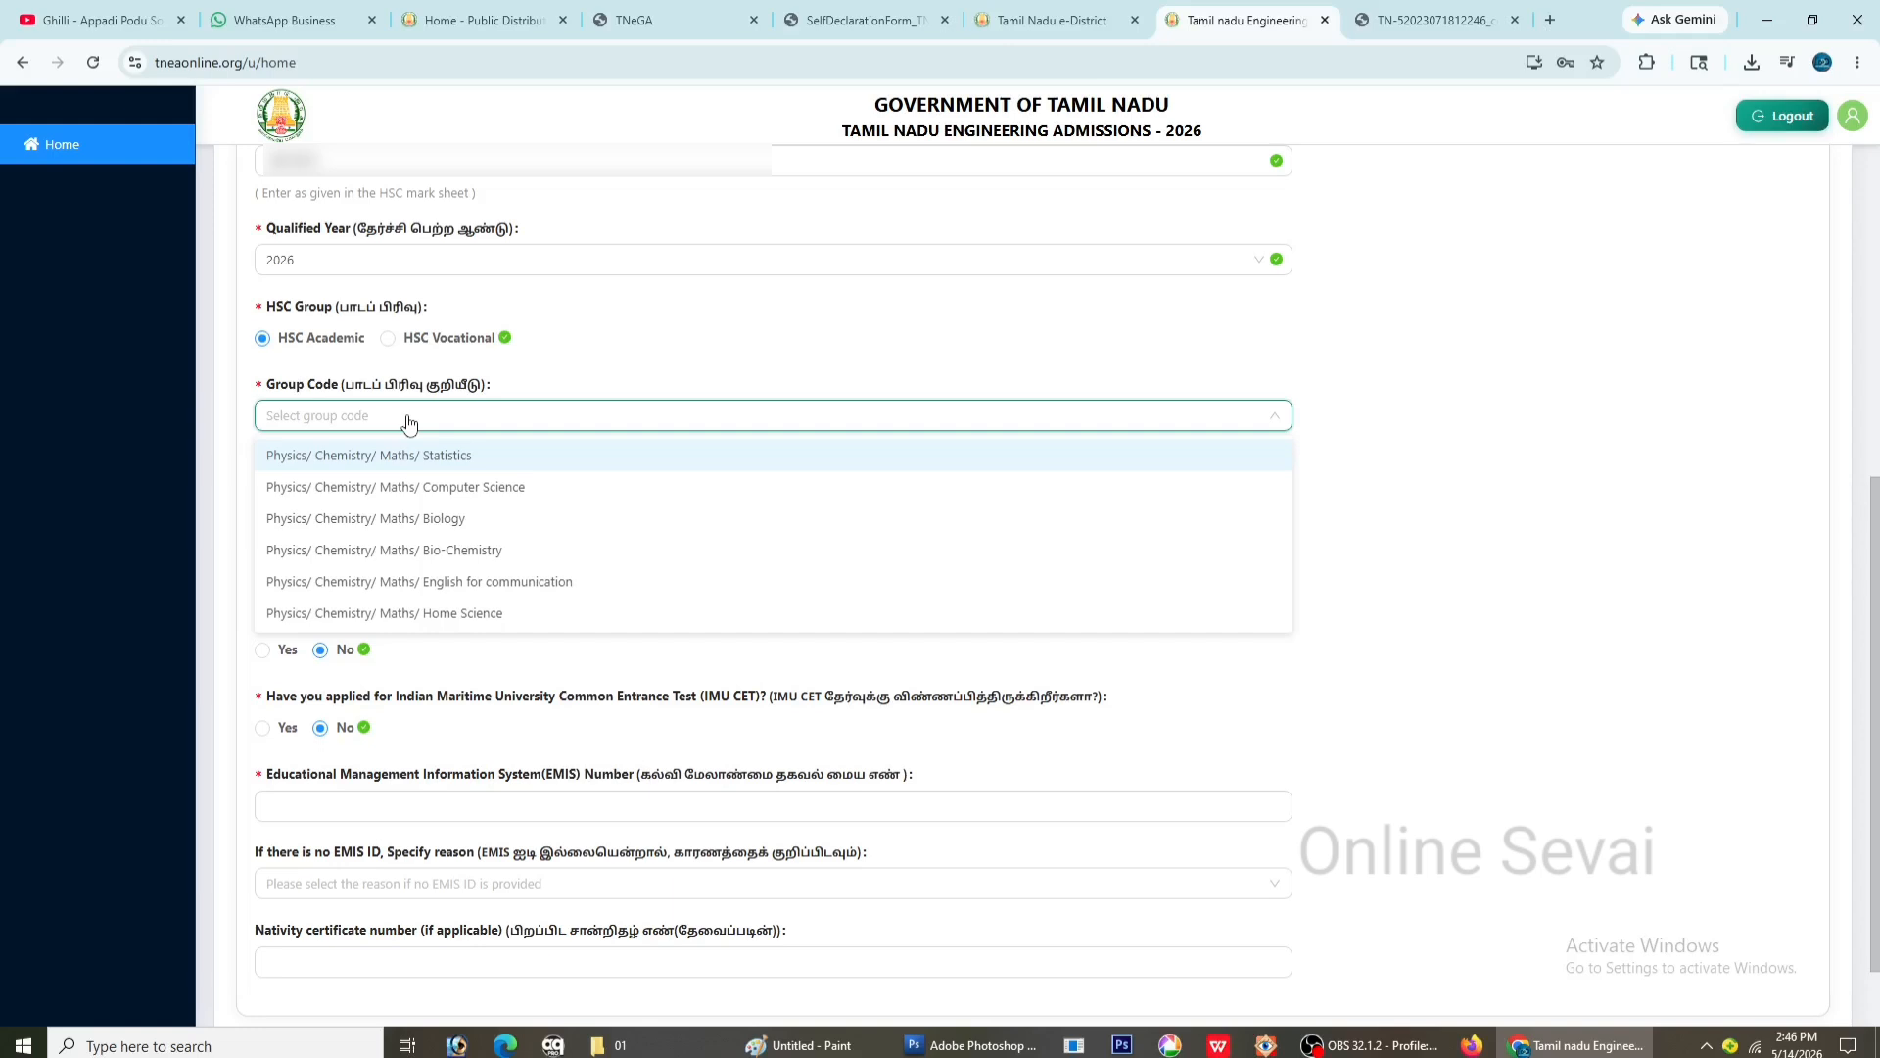
# Set group code Physics/Chemistry/Maths/Biology and English medium, and begin entering the EMIS number.
pyautogui.click(448, 528)
pyautogui.scroll(-2, 437, 534)
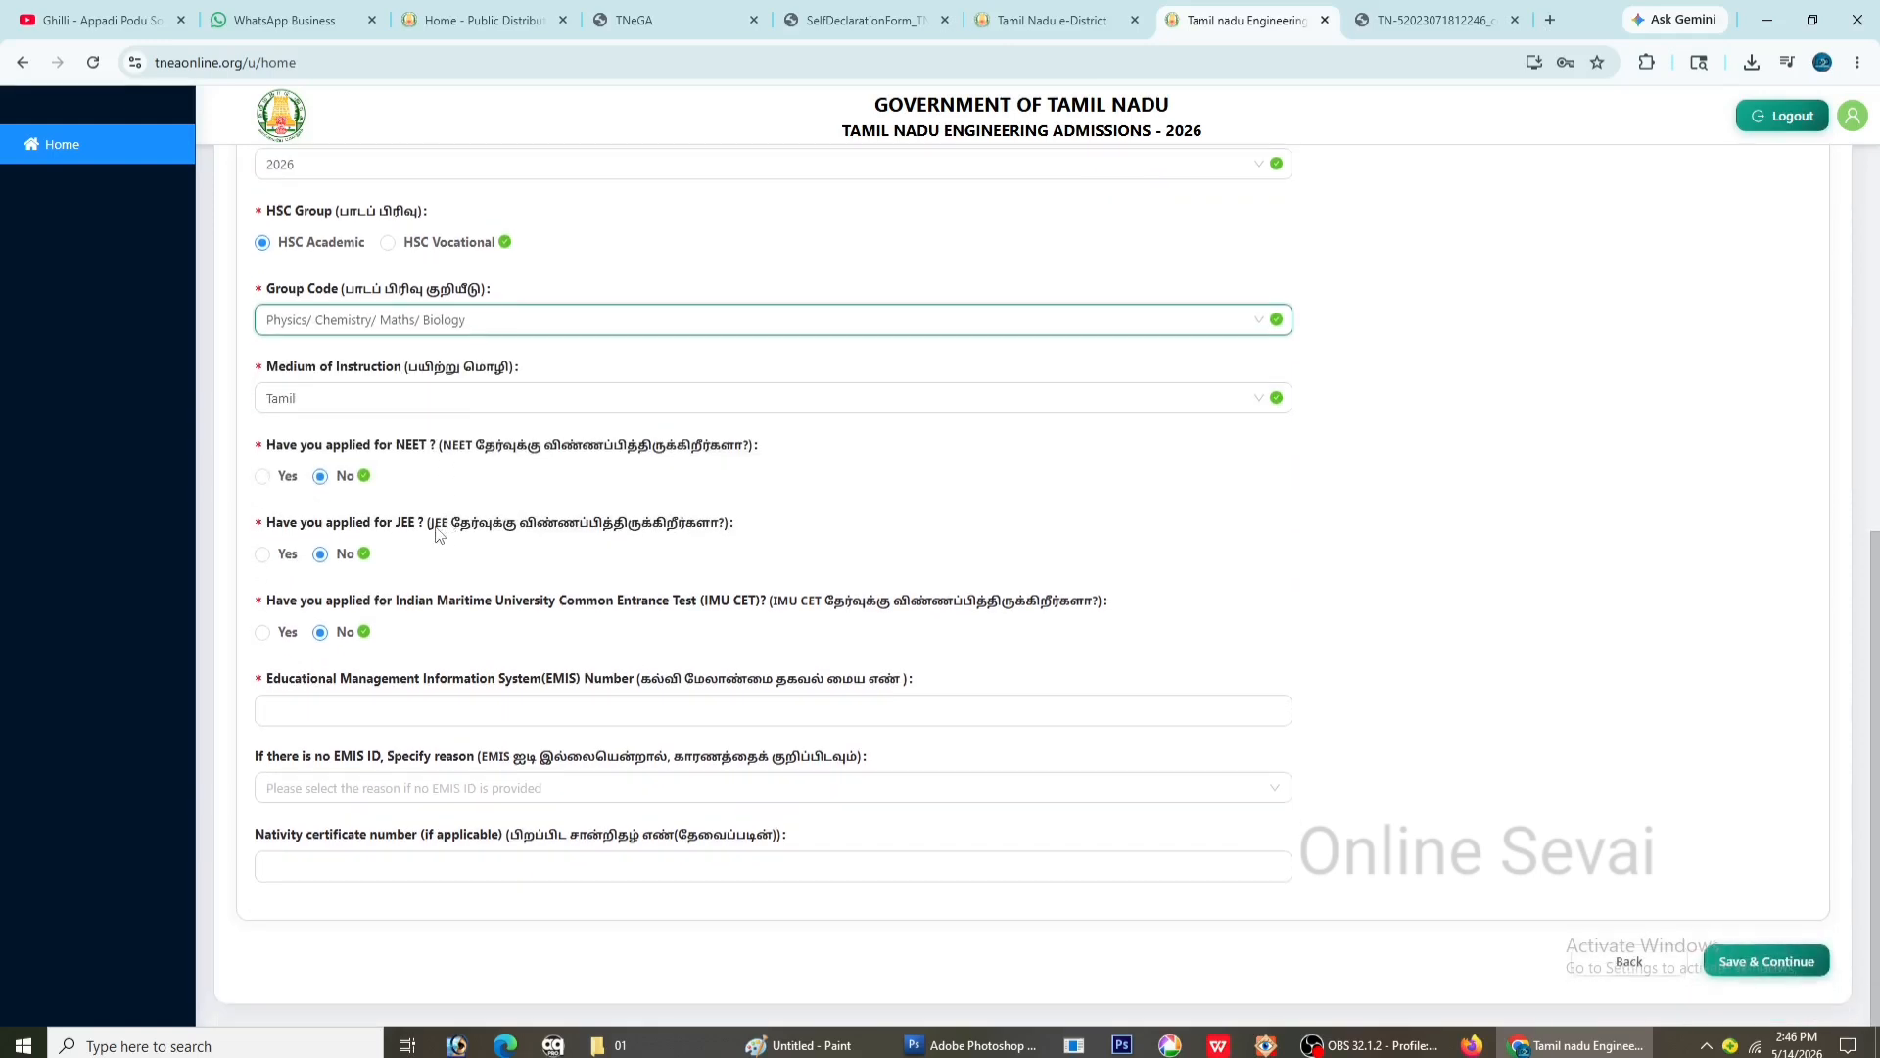
pyautogui.click(400, 397)
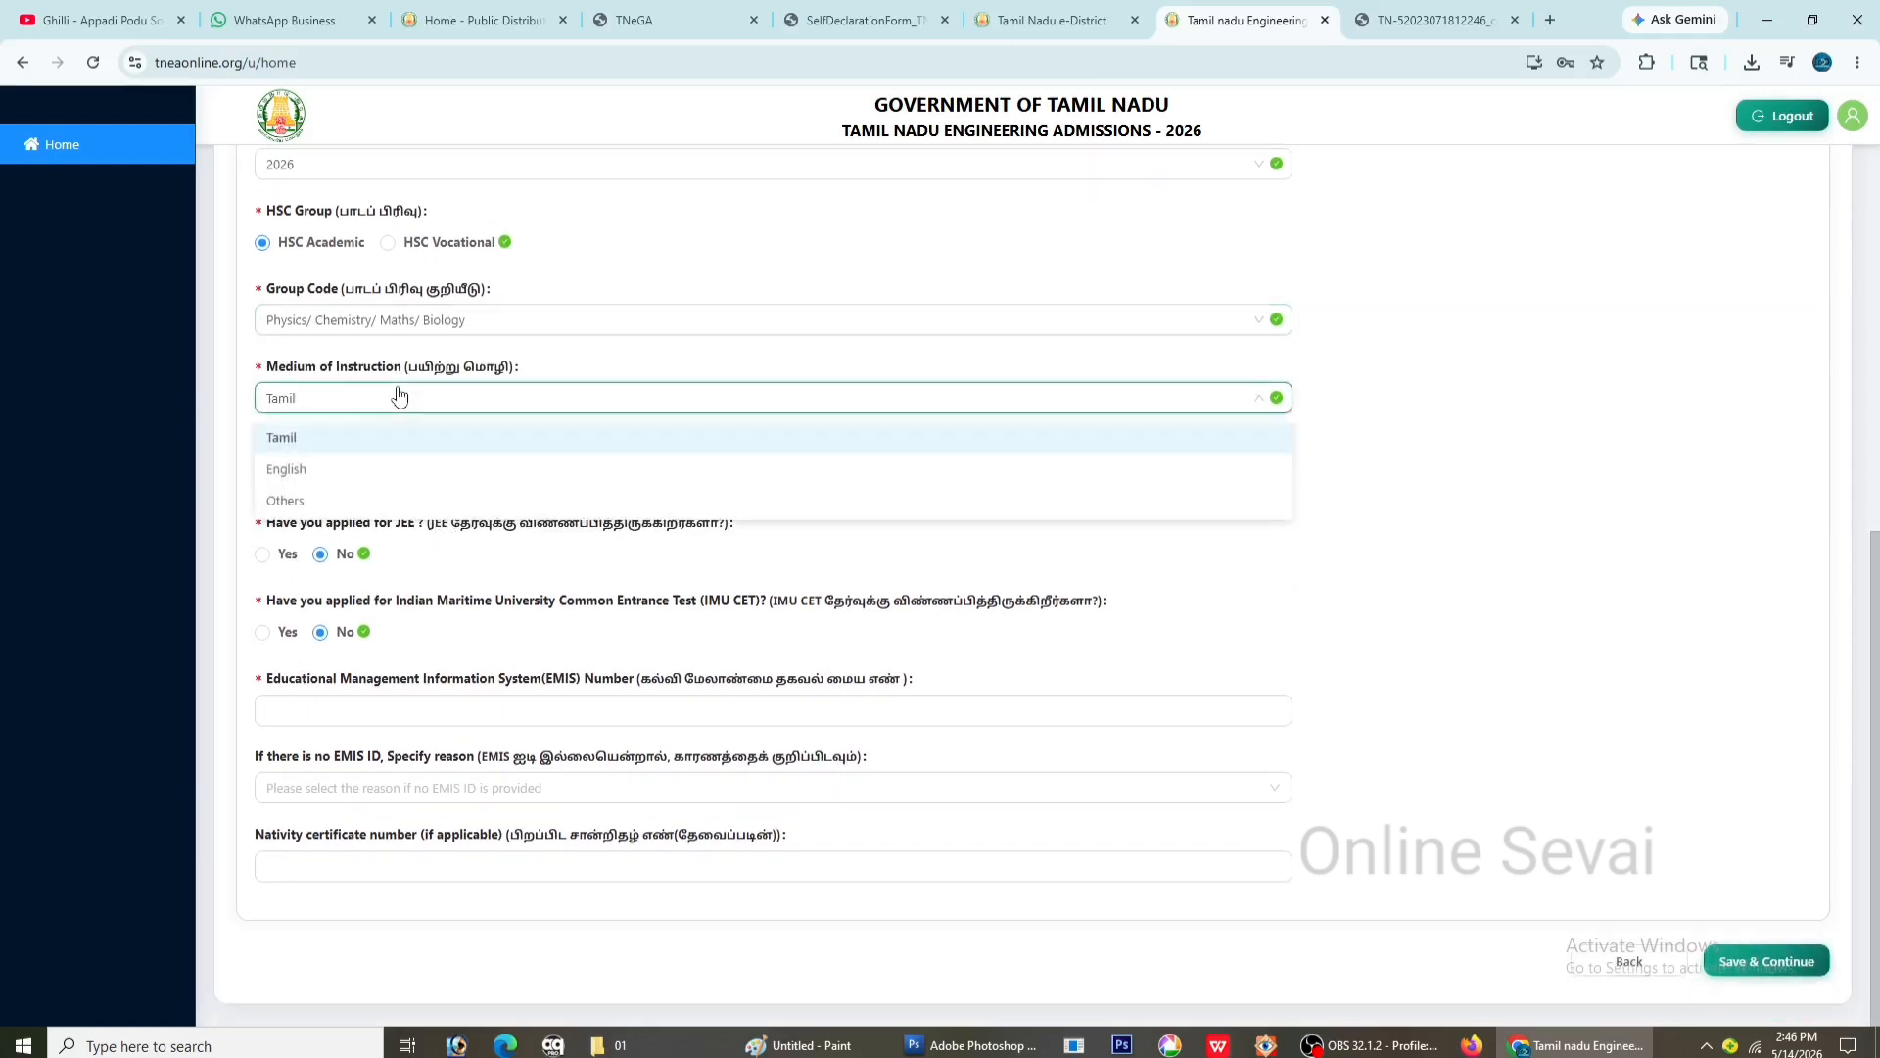
pyautogui.click(343, 469)
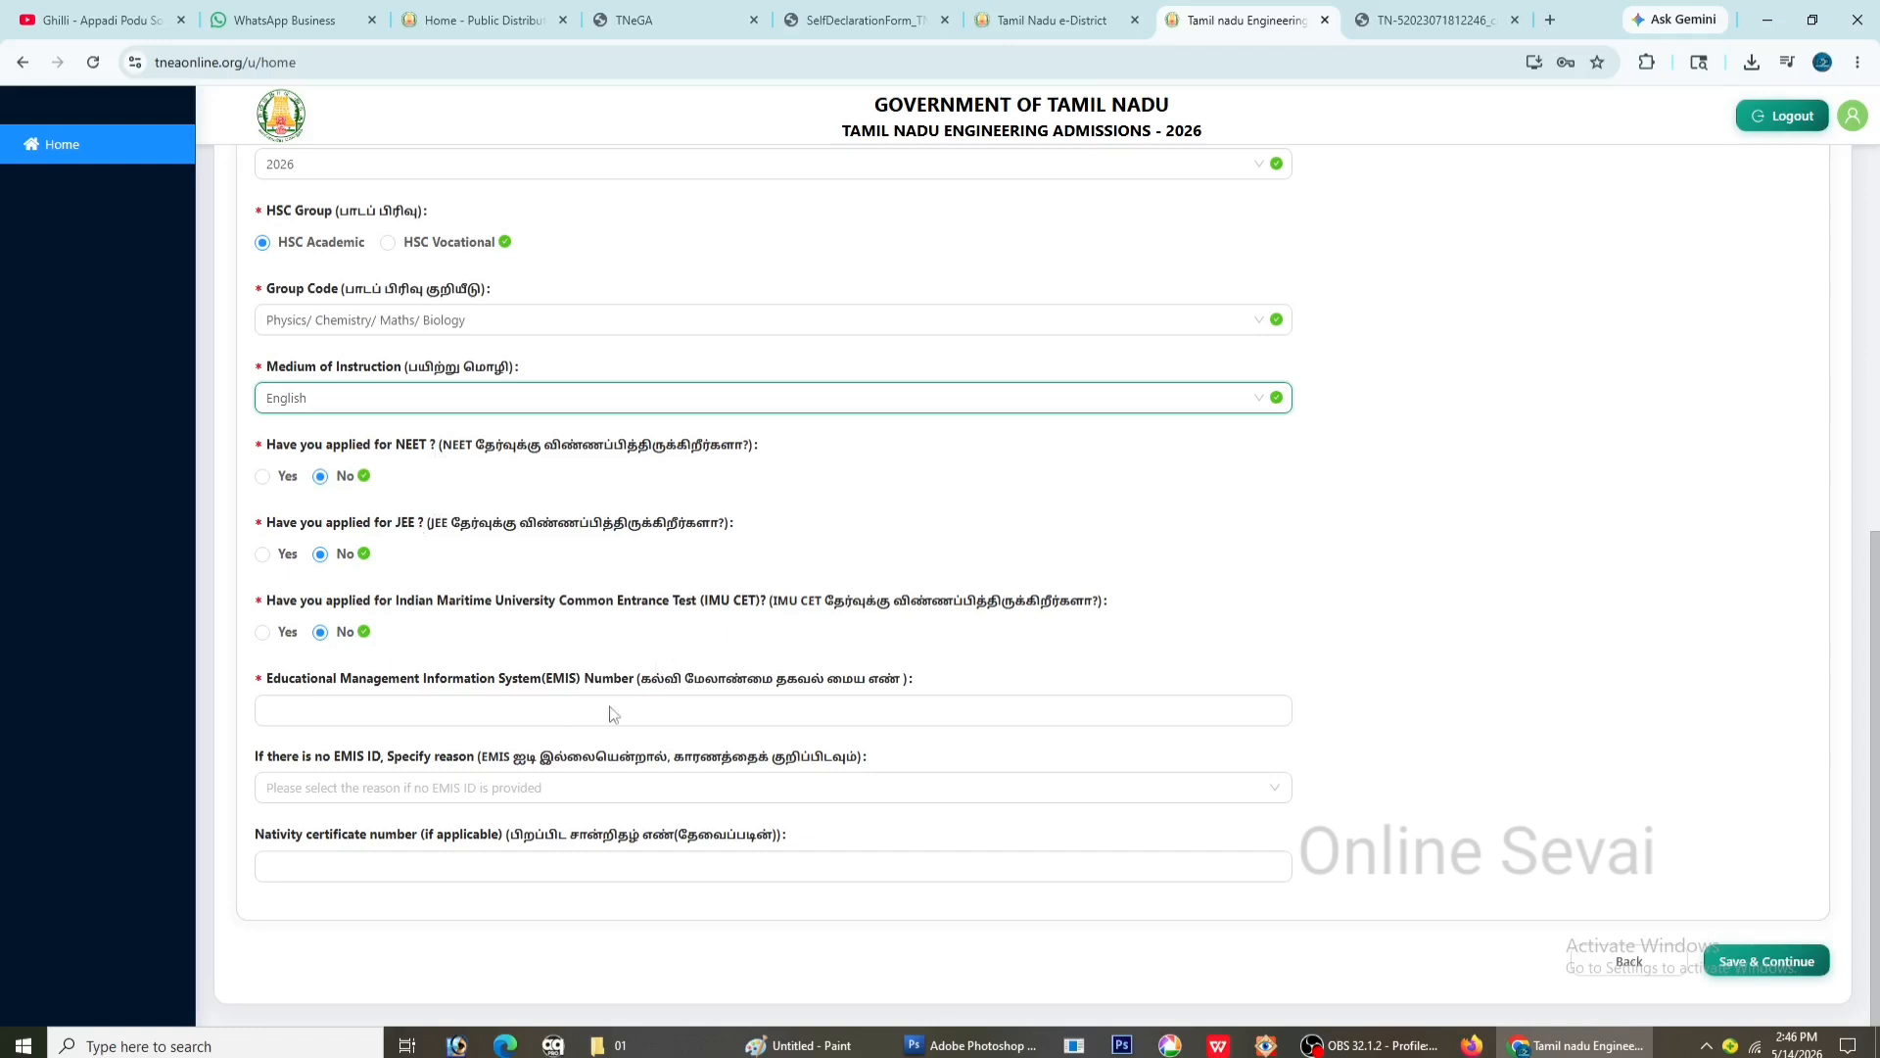
pyautogui.click(424, 706)
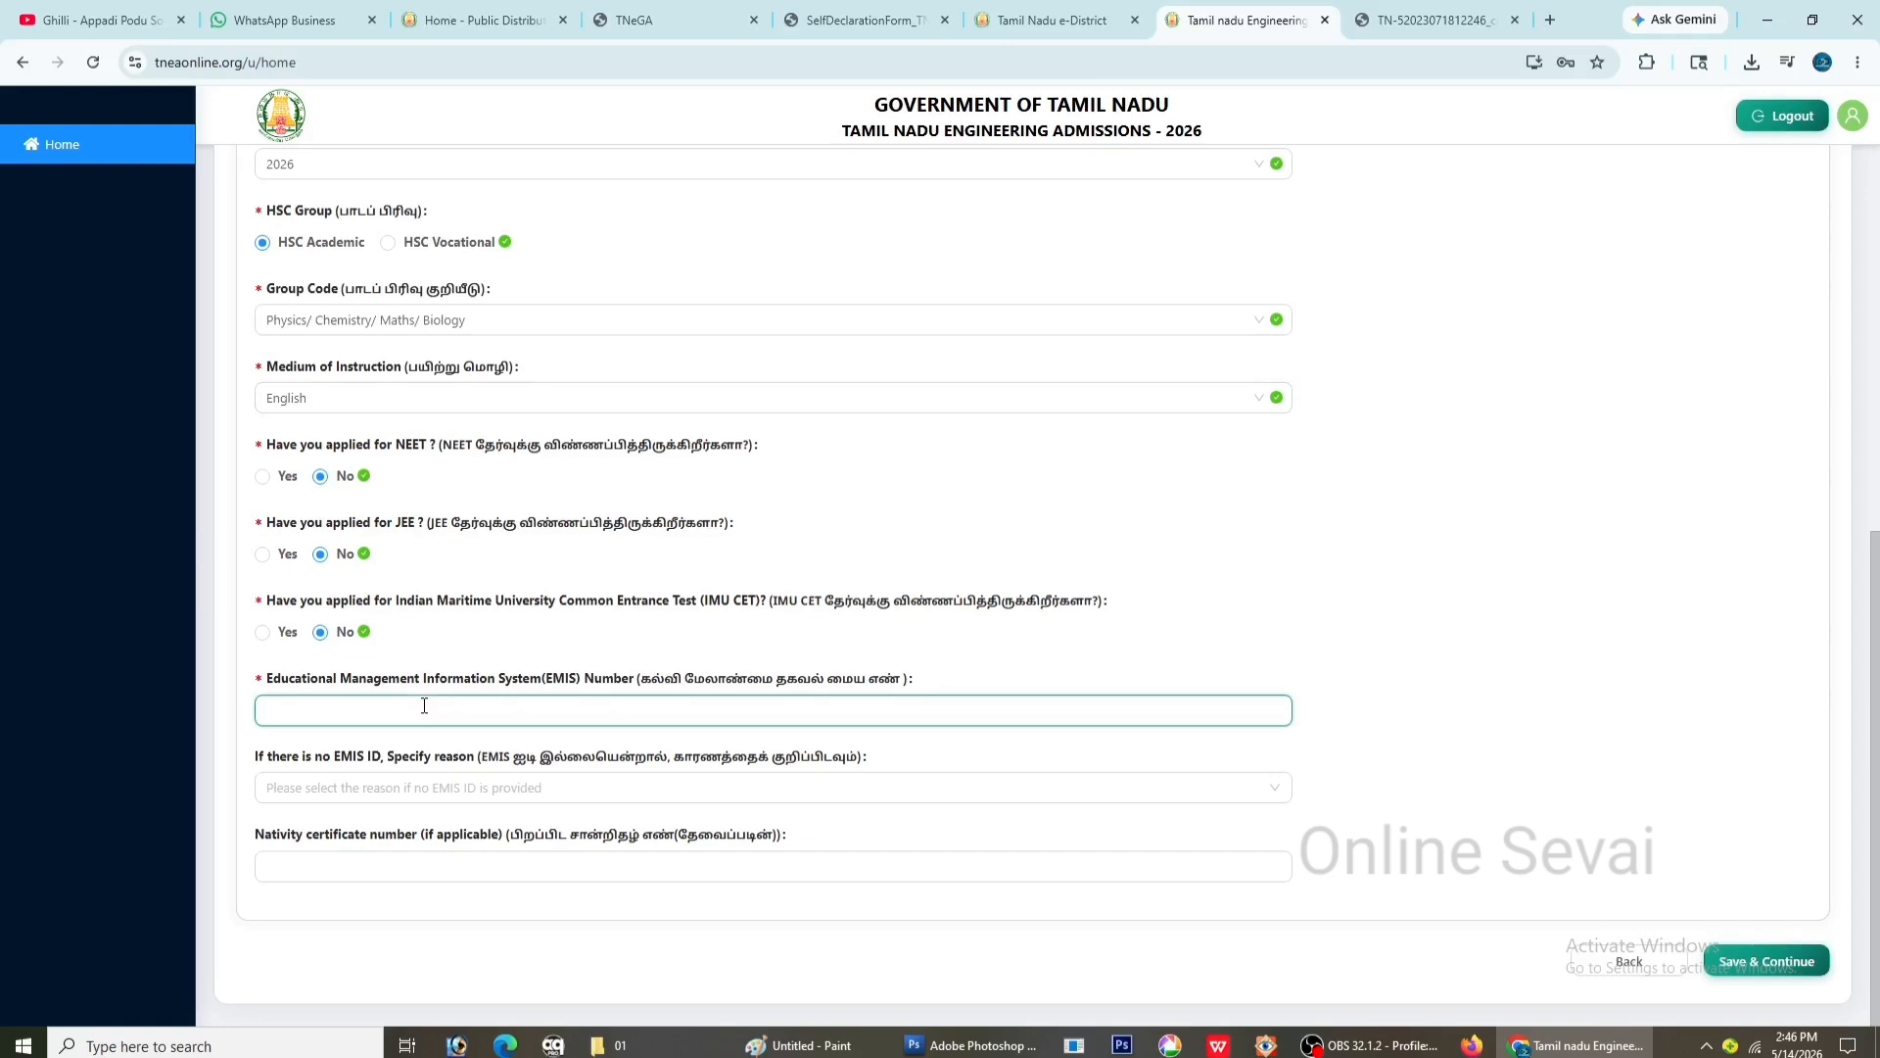
pyautogui.write('2025')
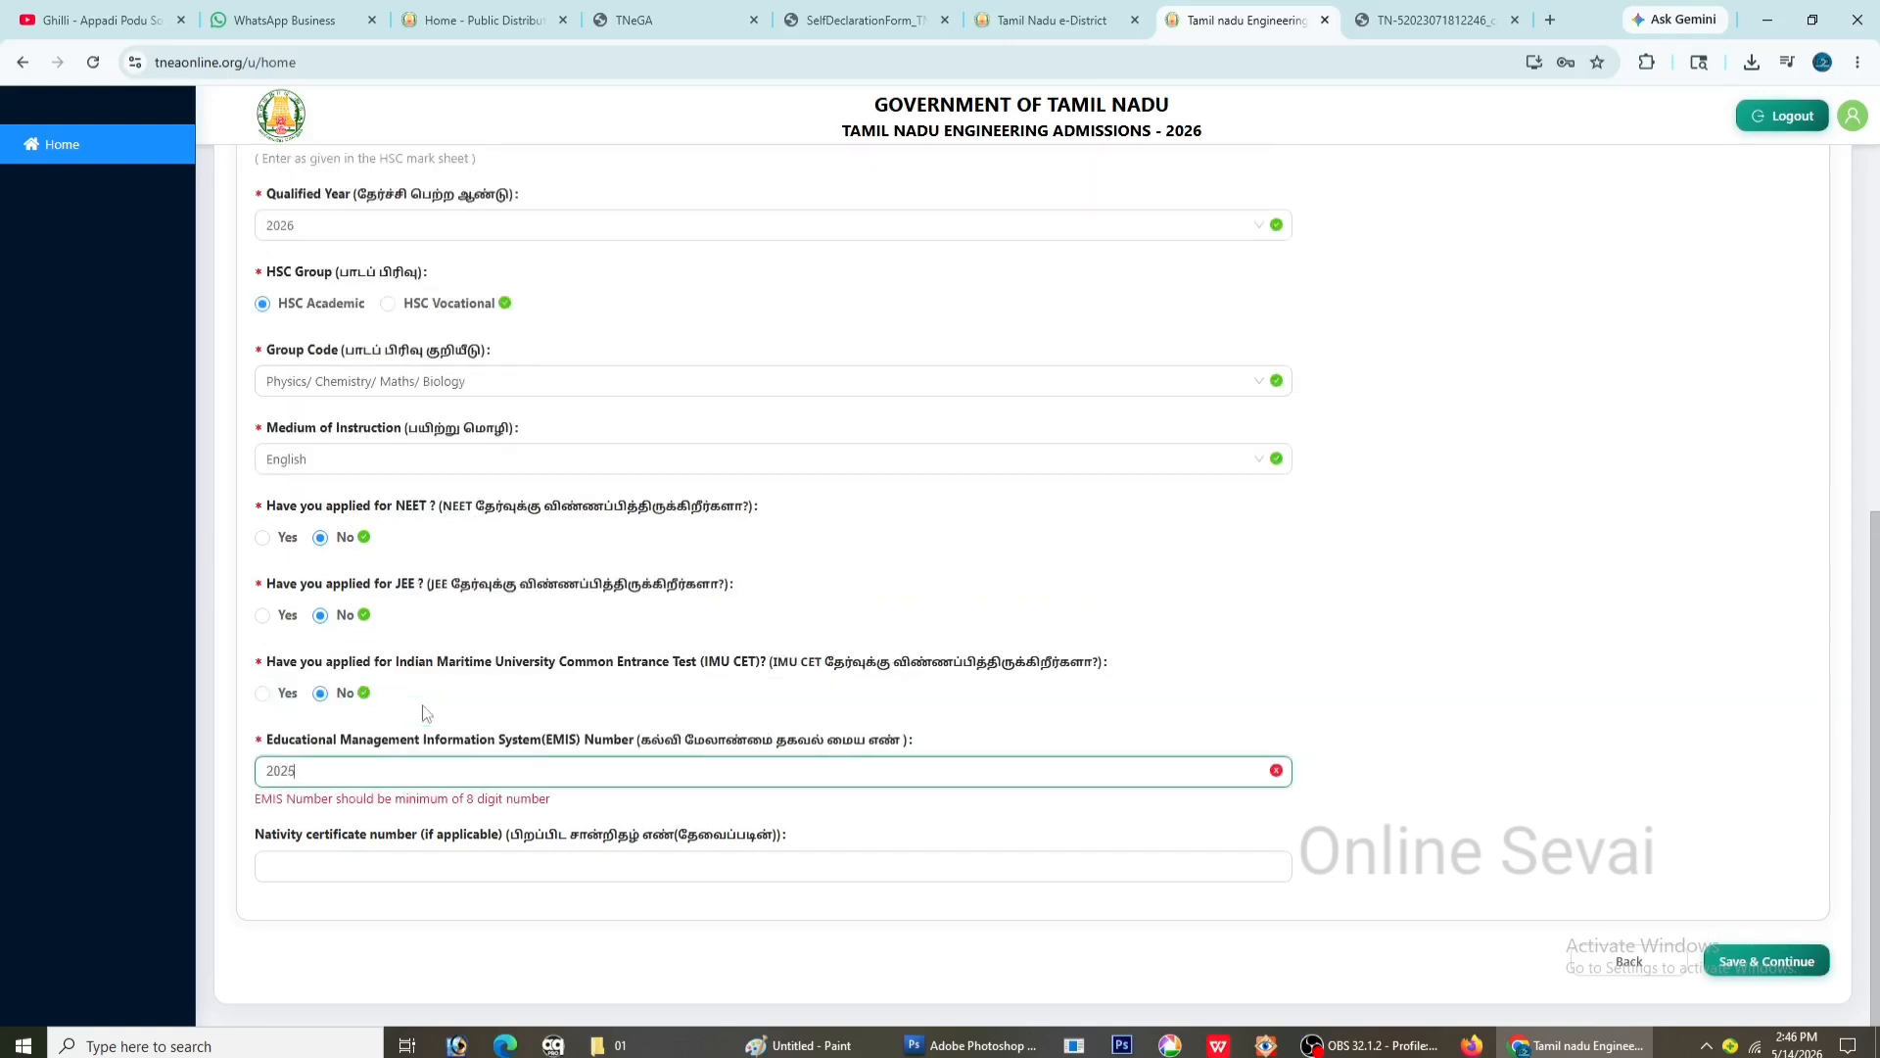
pyautogui.write('4')
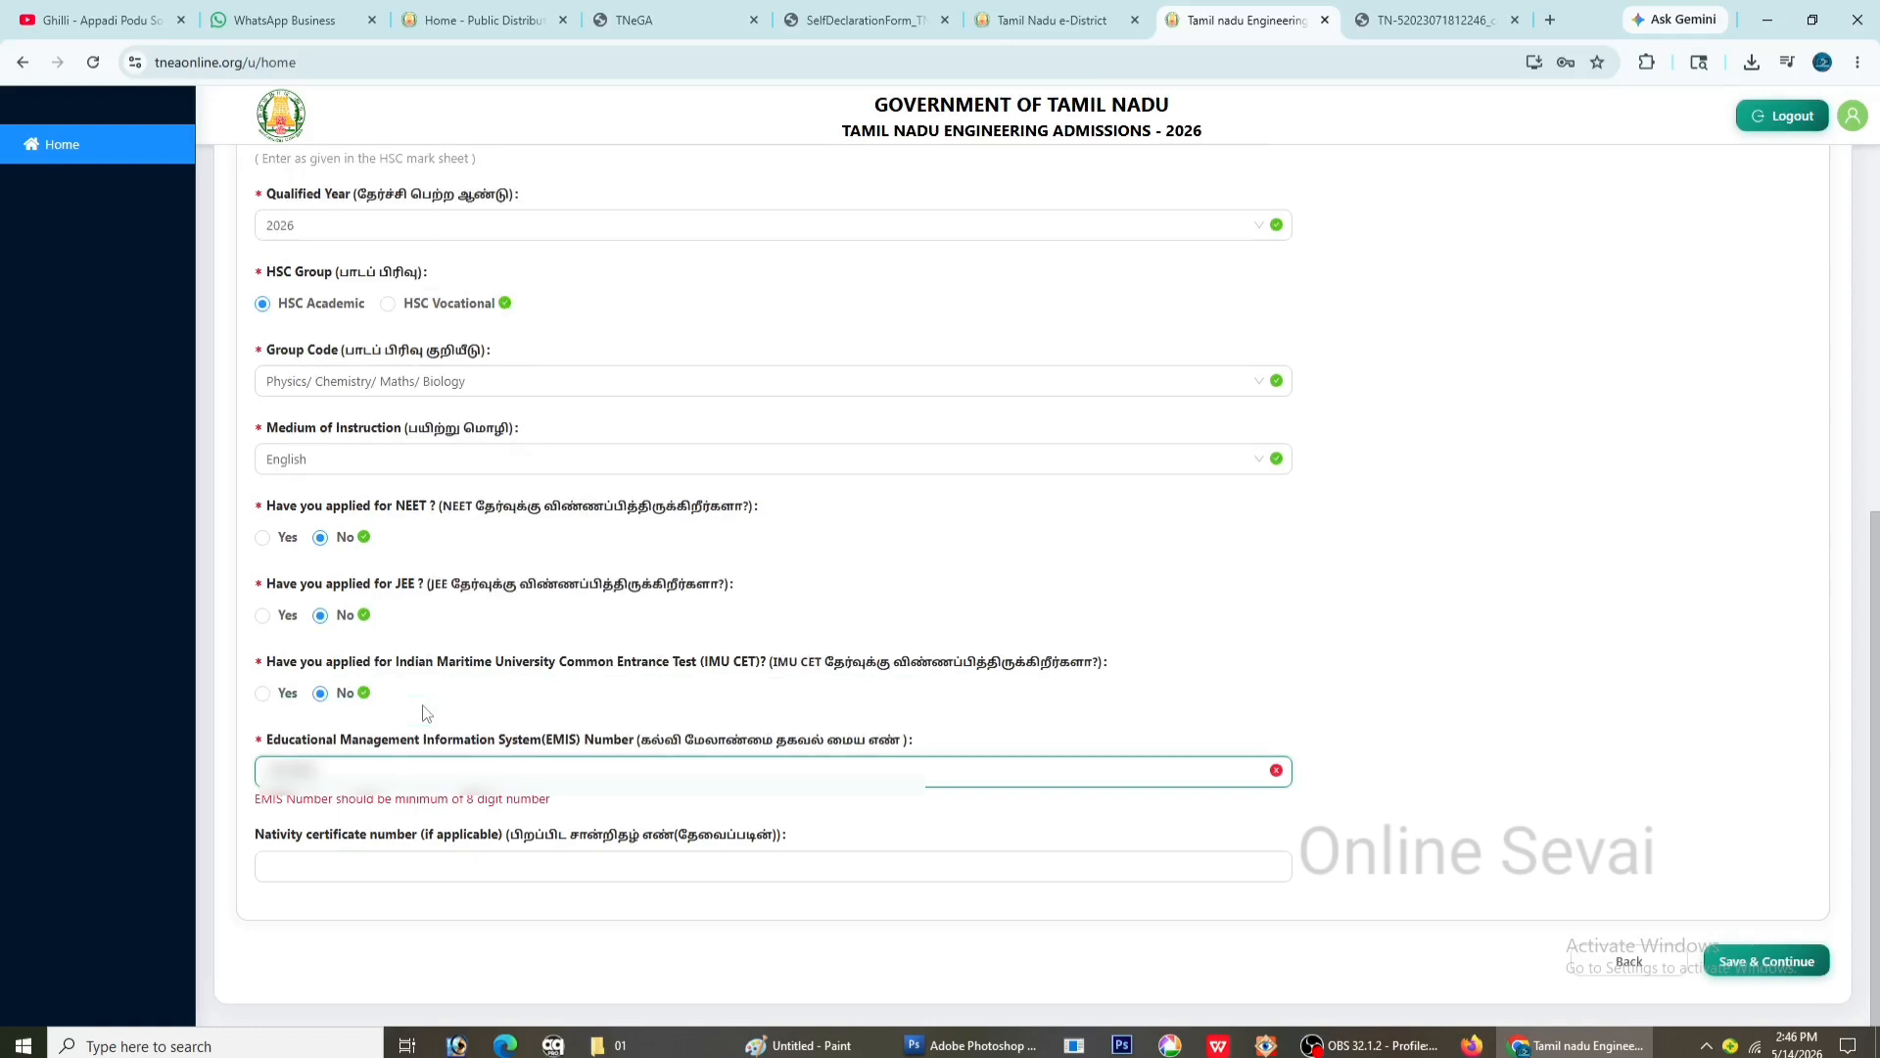
pyautogui.write('****')
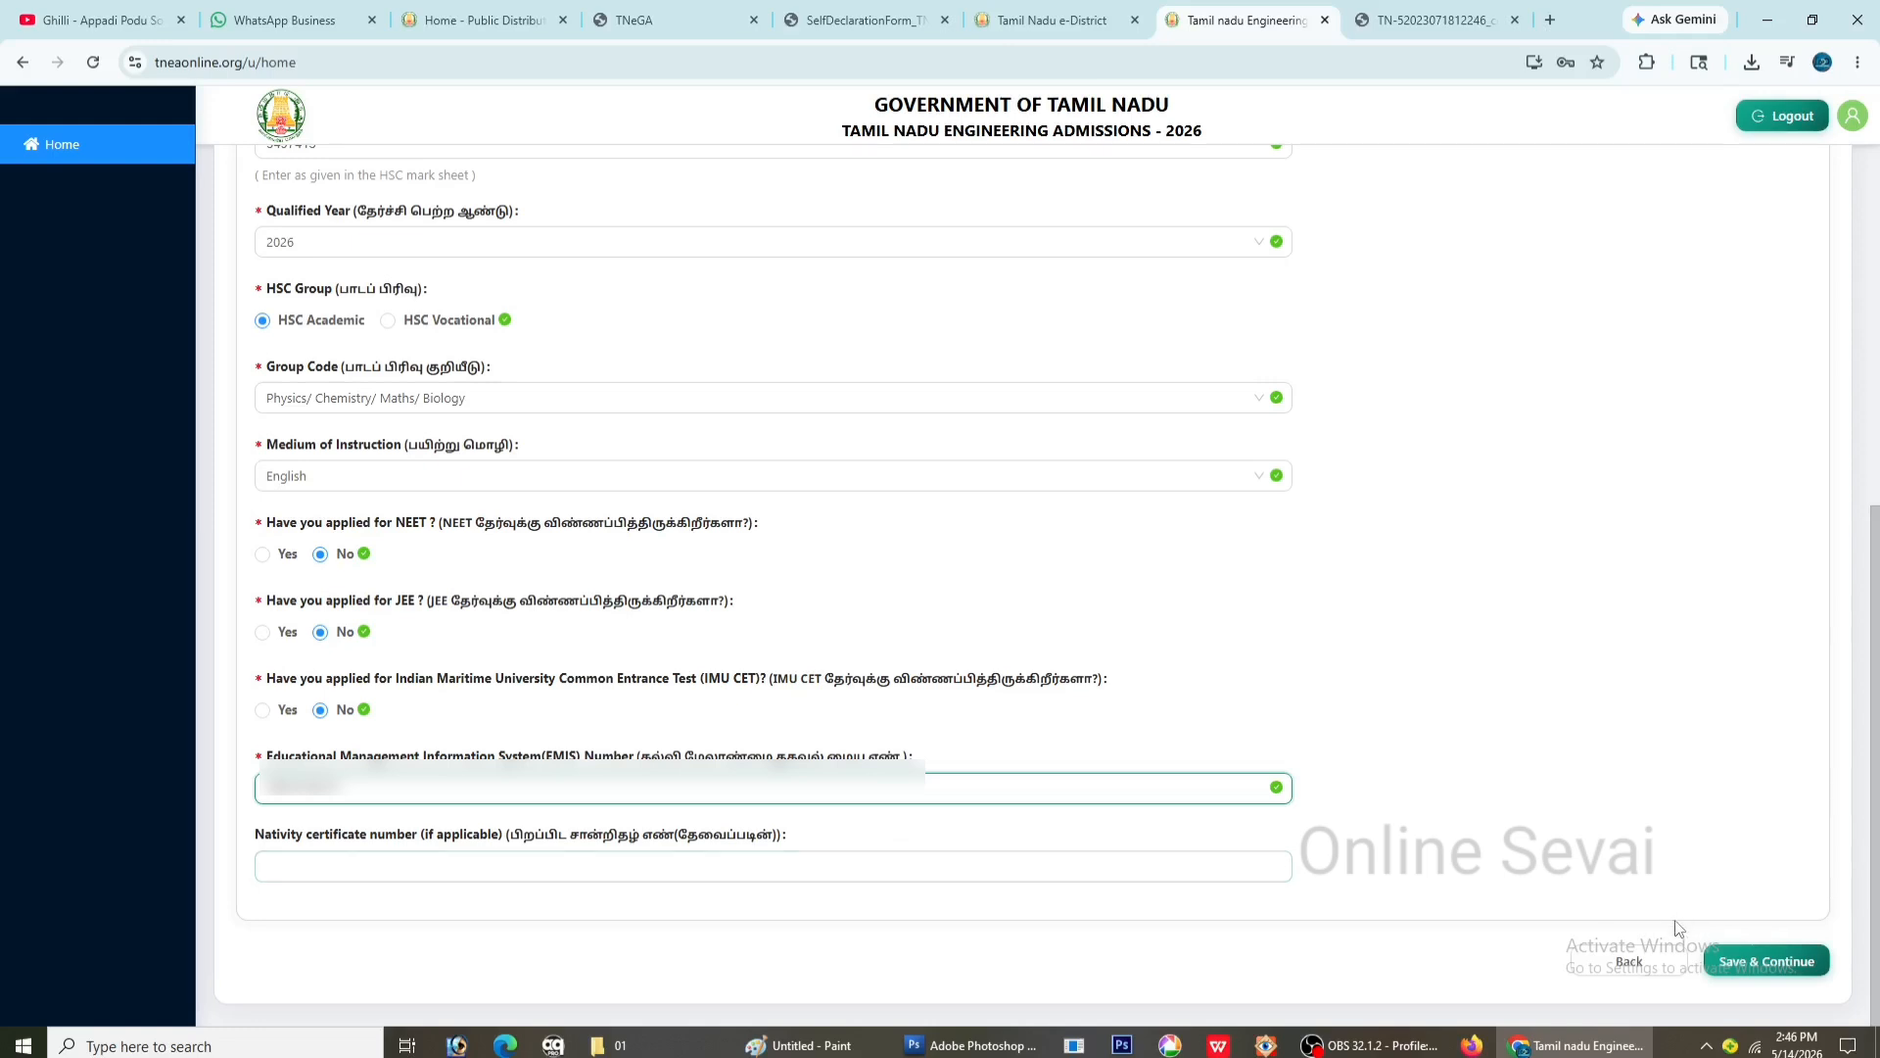
# Save the academic details, review the preview, and accept the no-further-edits warning to proceed.
pyautogui.click(1811, 980)
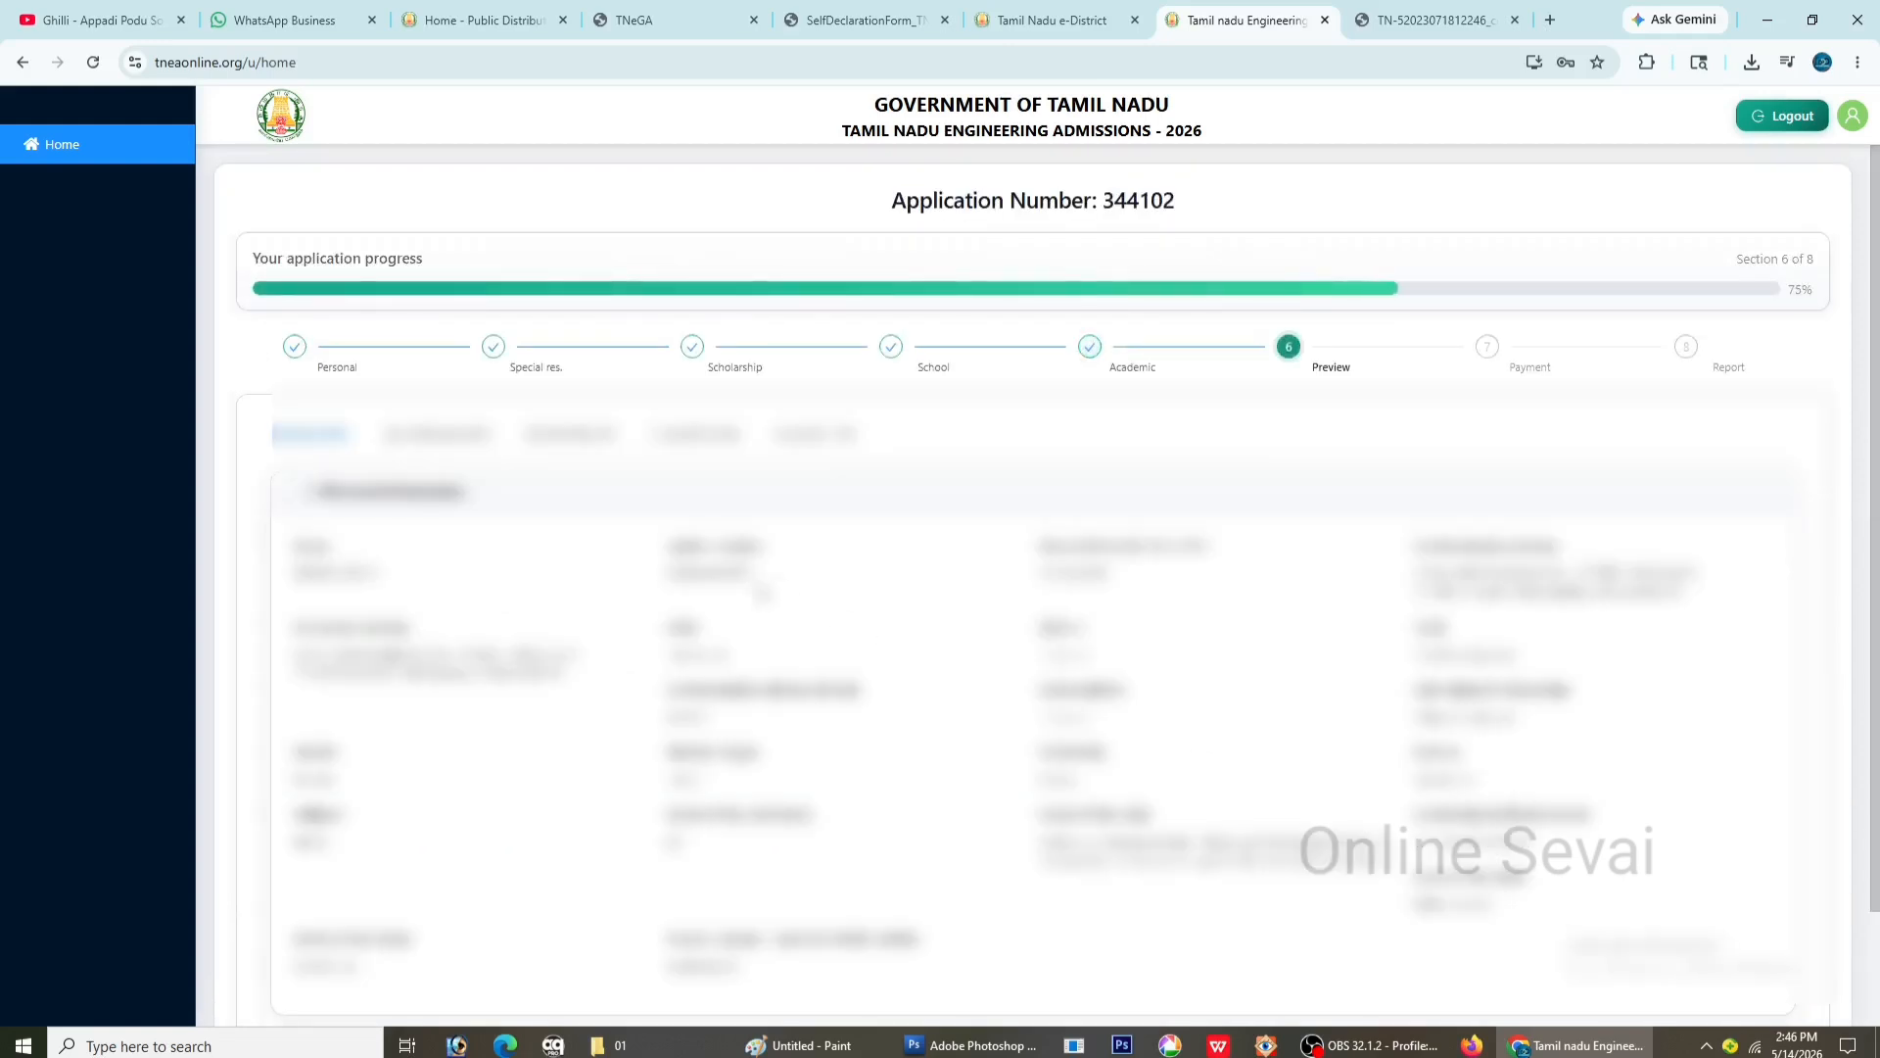
pyautogui.scroll(-2, 762, 593)
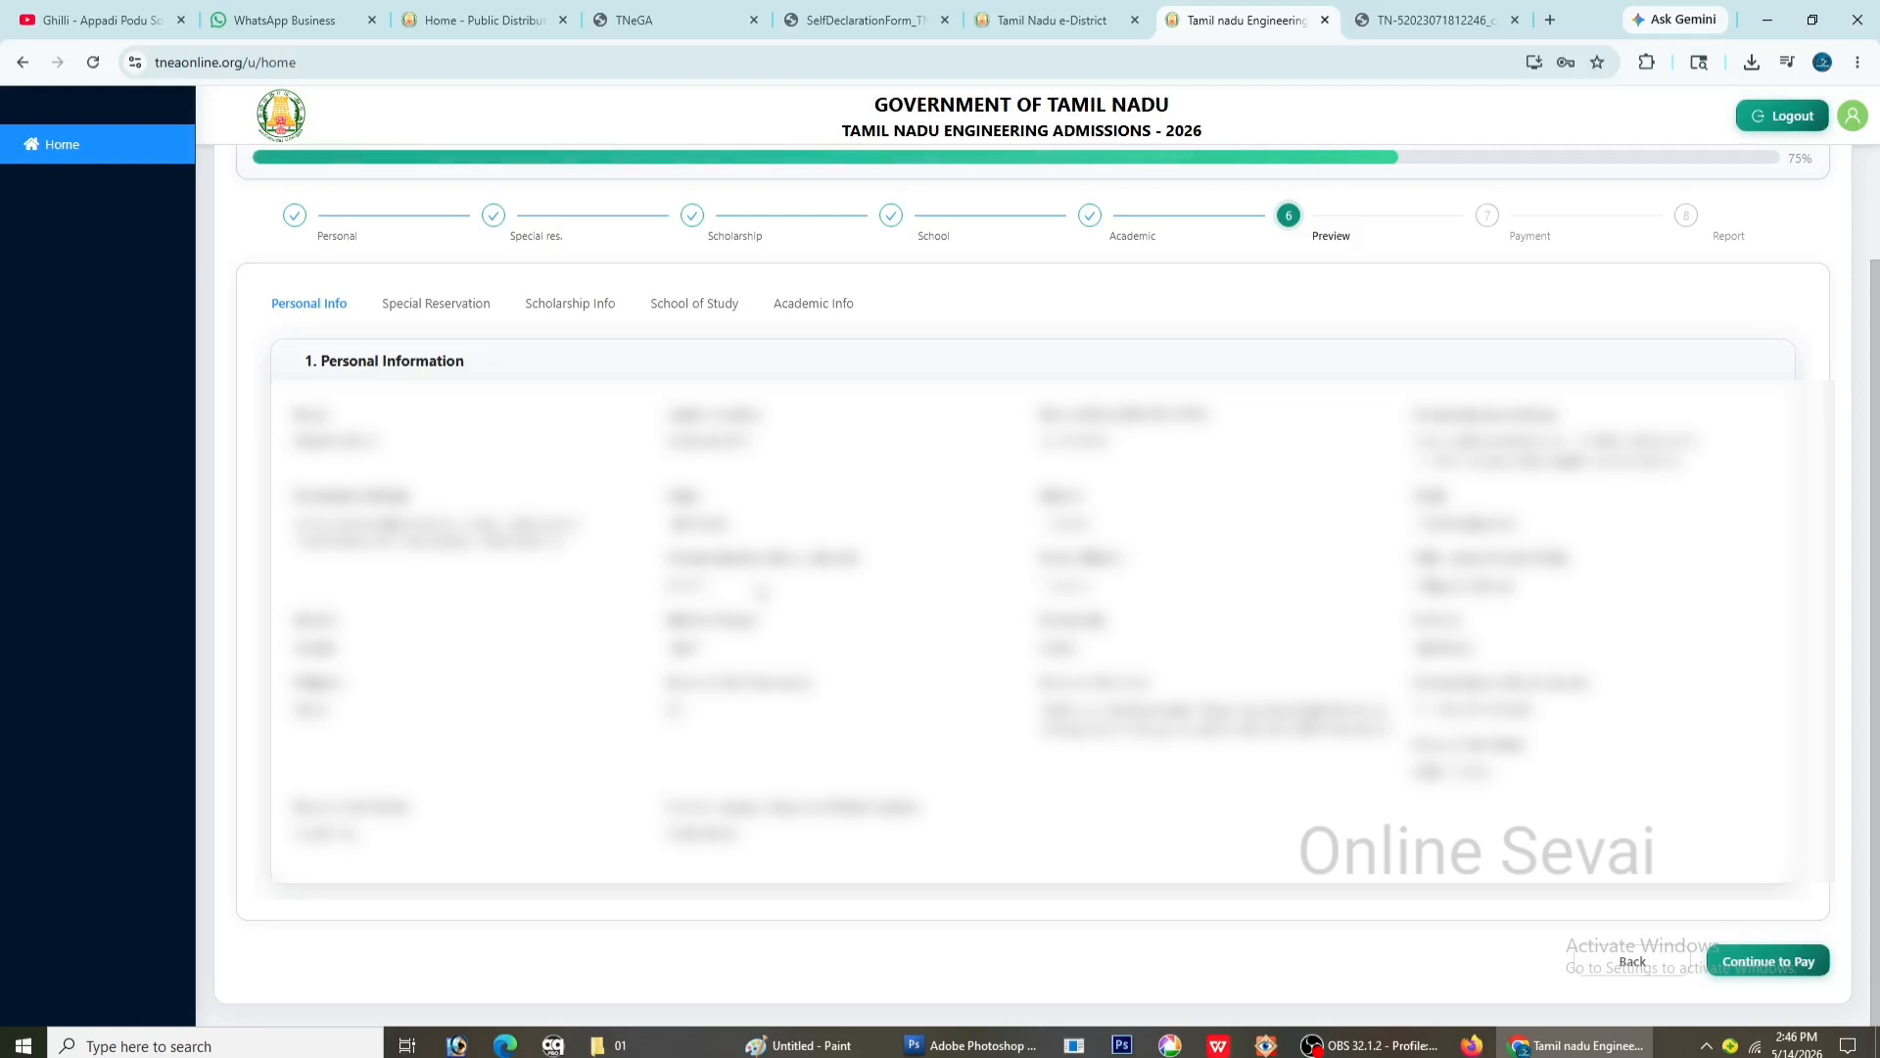
pyautogui.click(1773, 959)
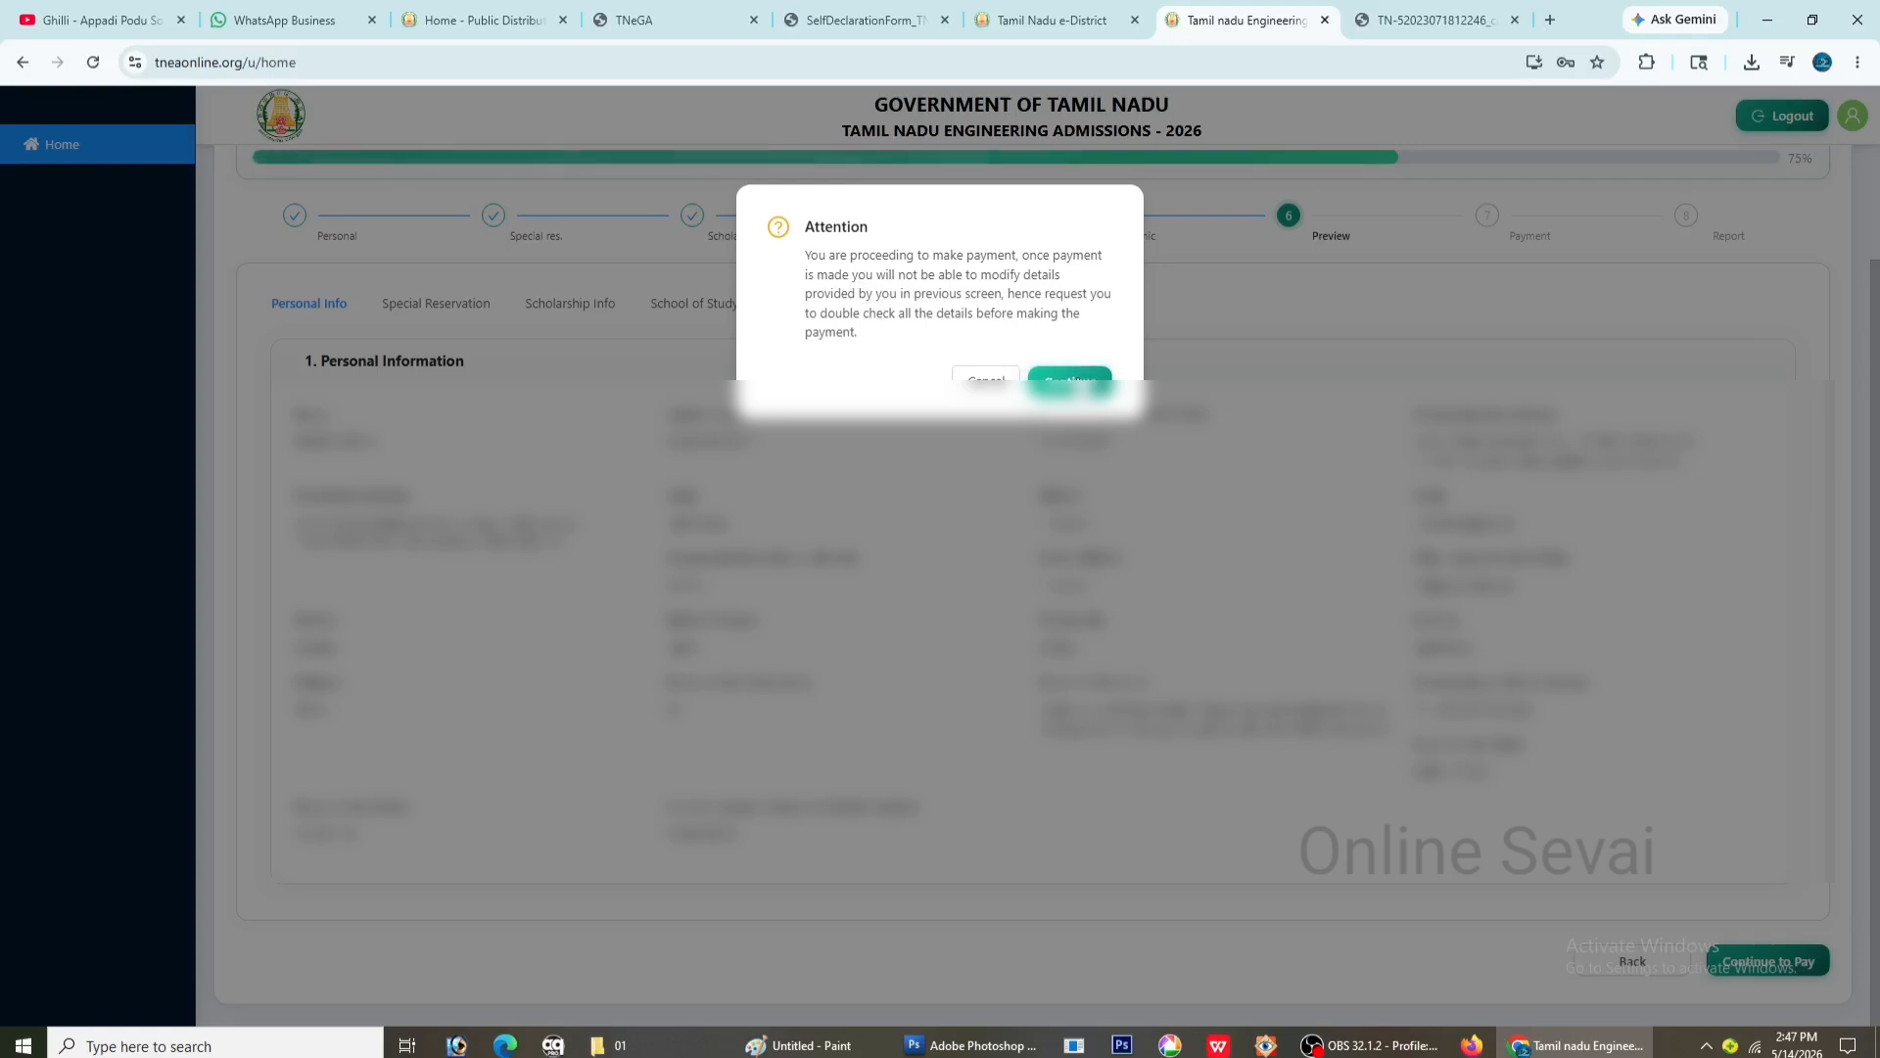
pyautogui.click(1080, 383)
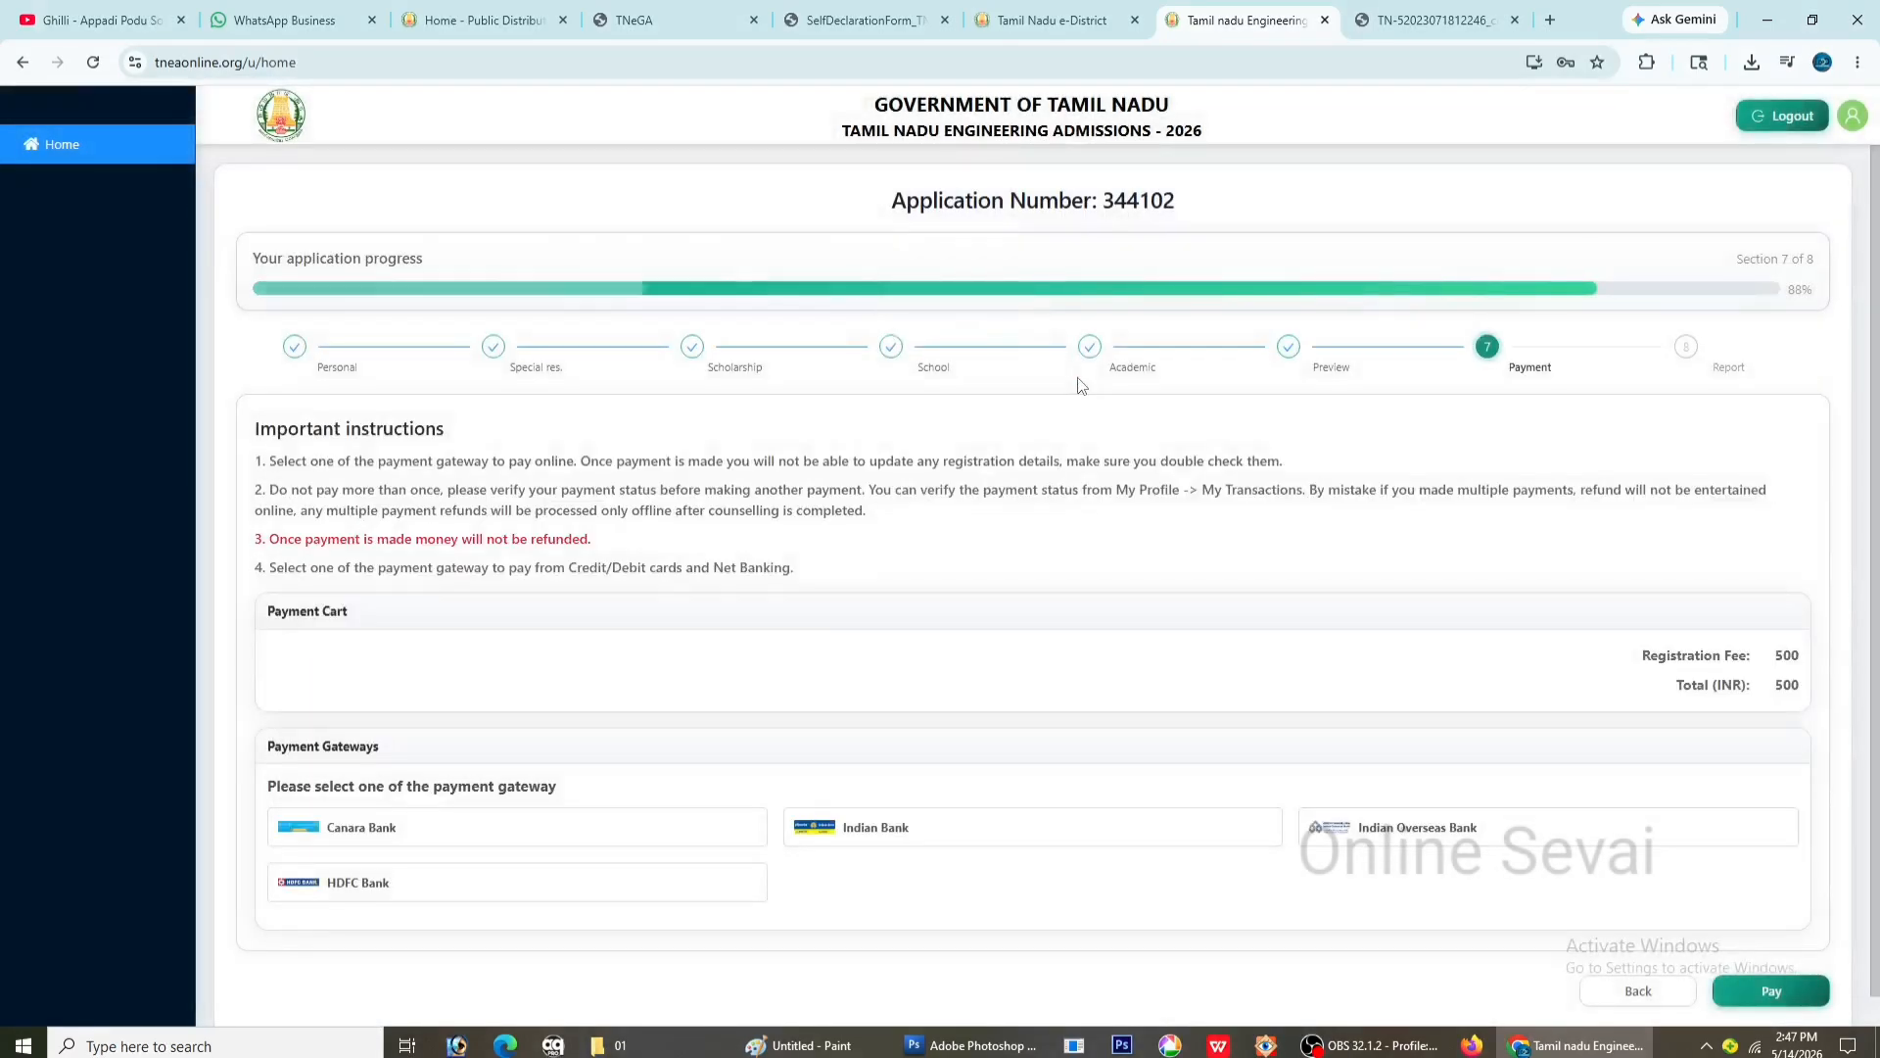
# Pay the ₹500 registration fee through the Canara Bank gateway.
pyautogui.scroll(-1, 1078, 379)
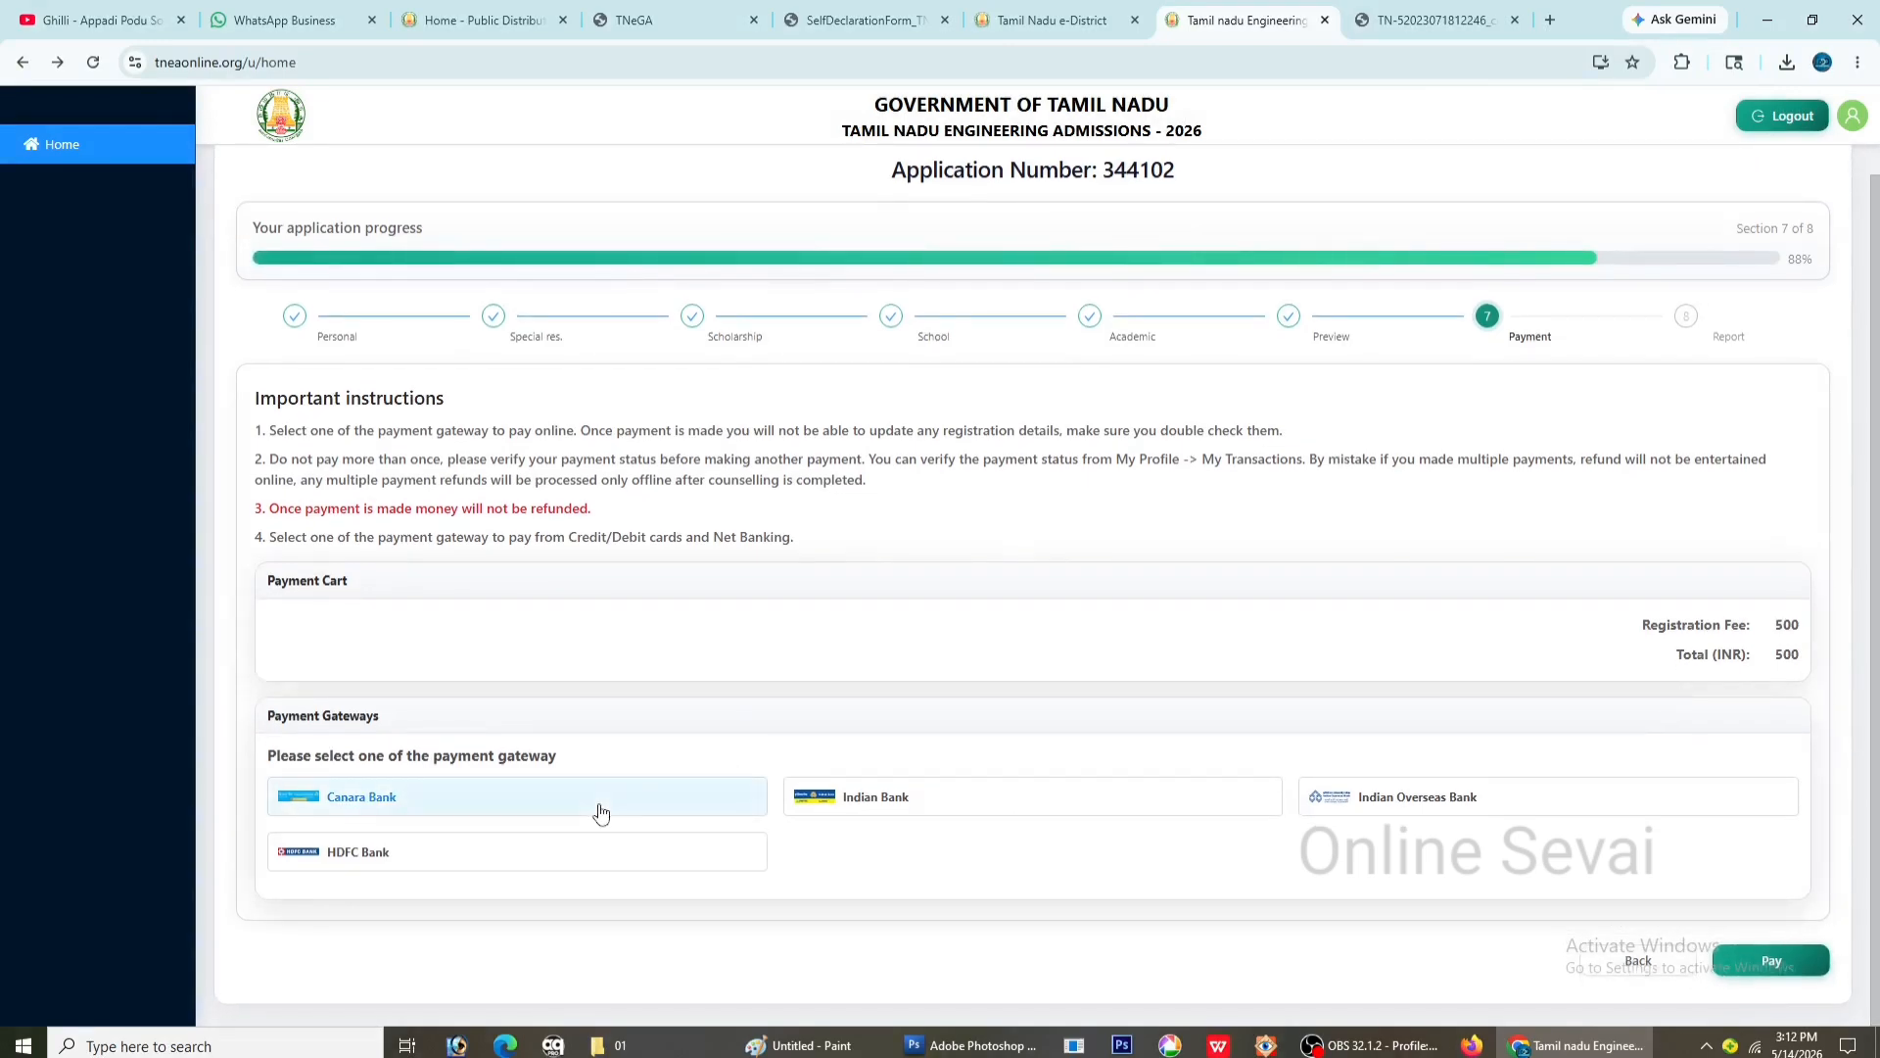
pyautogui.click(1803, 963)
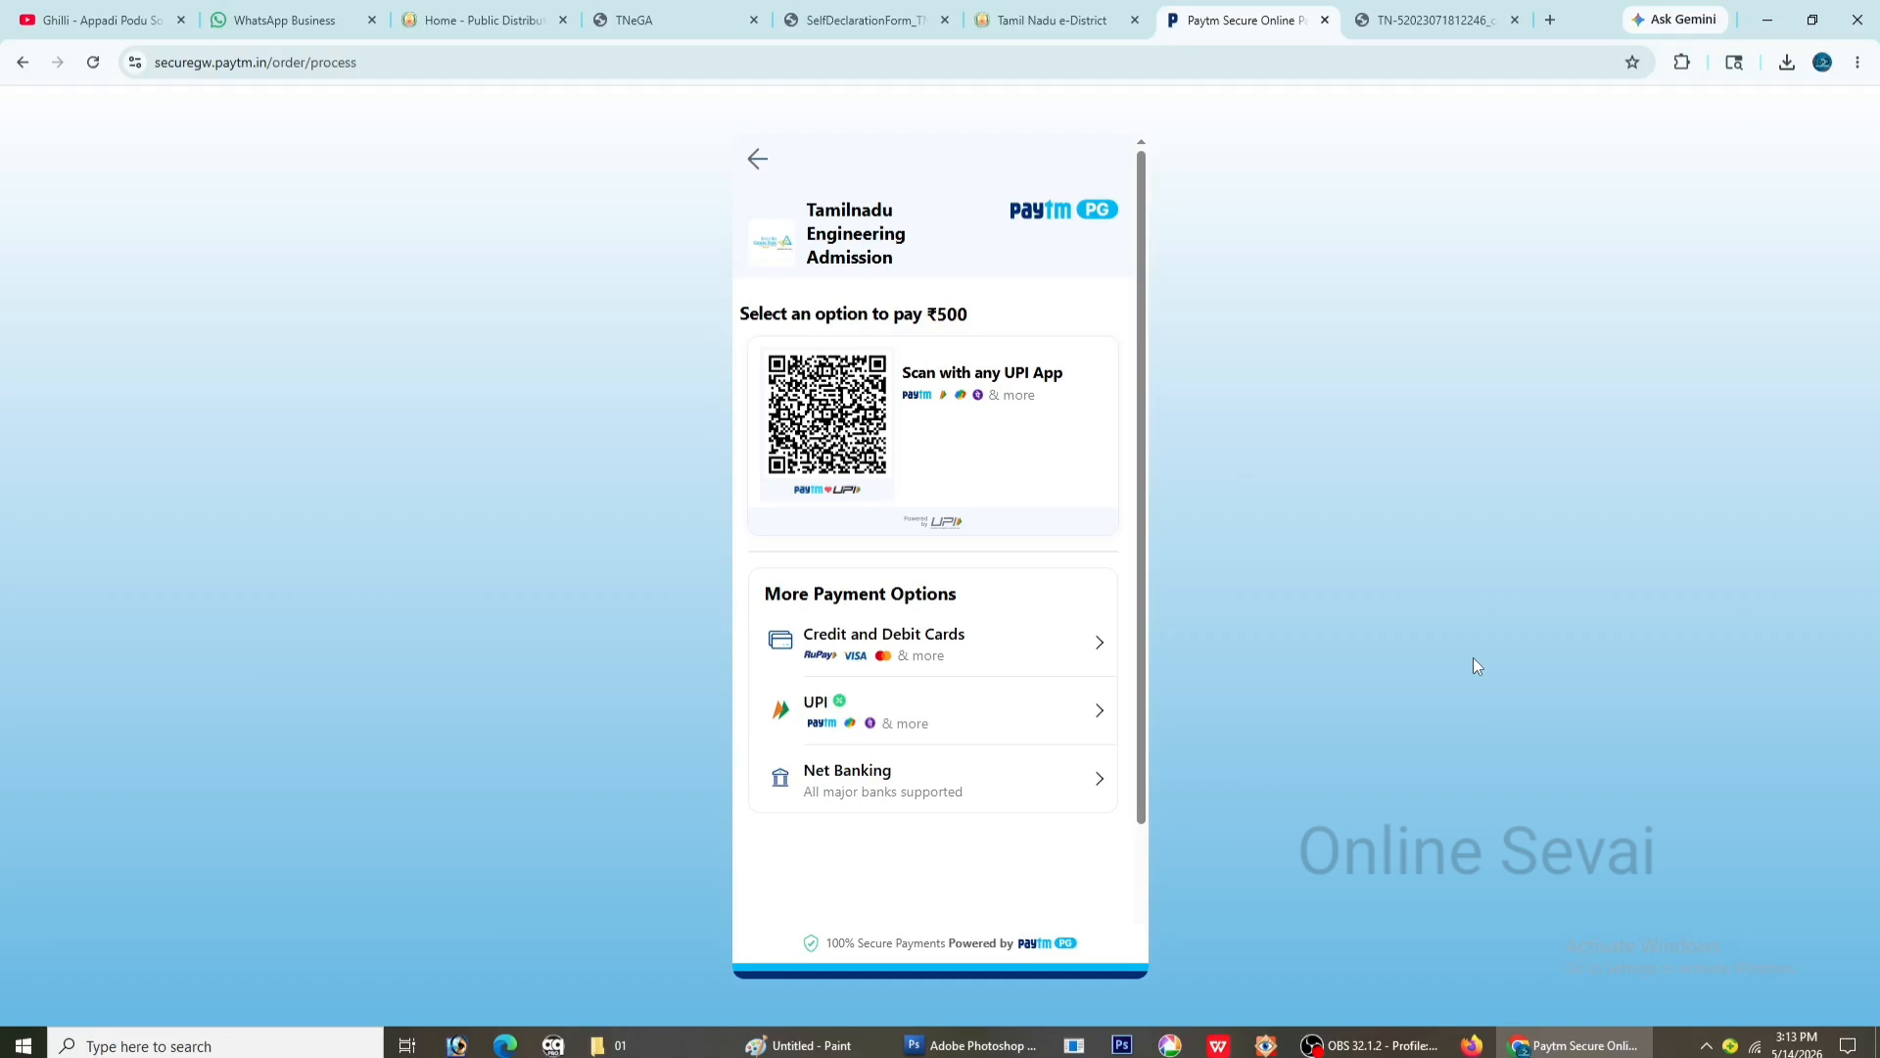
# Pay the ₹500 fee by UPI by entering the UPI ID and submitting the request.
pyautogui.click(997, 701)
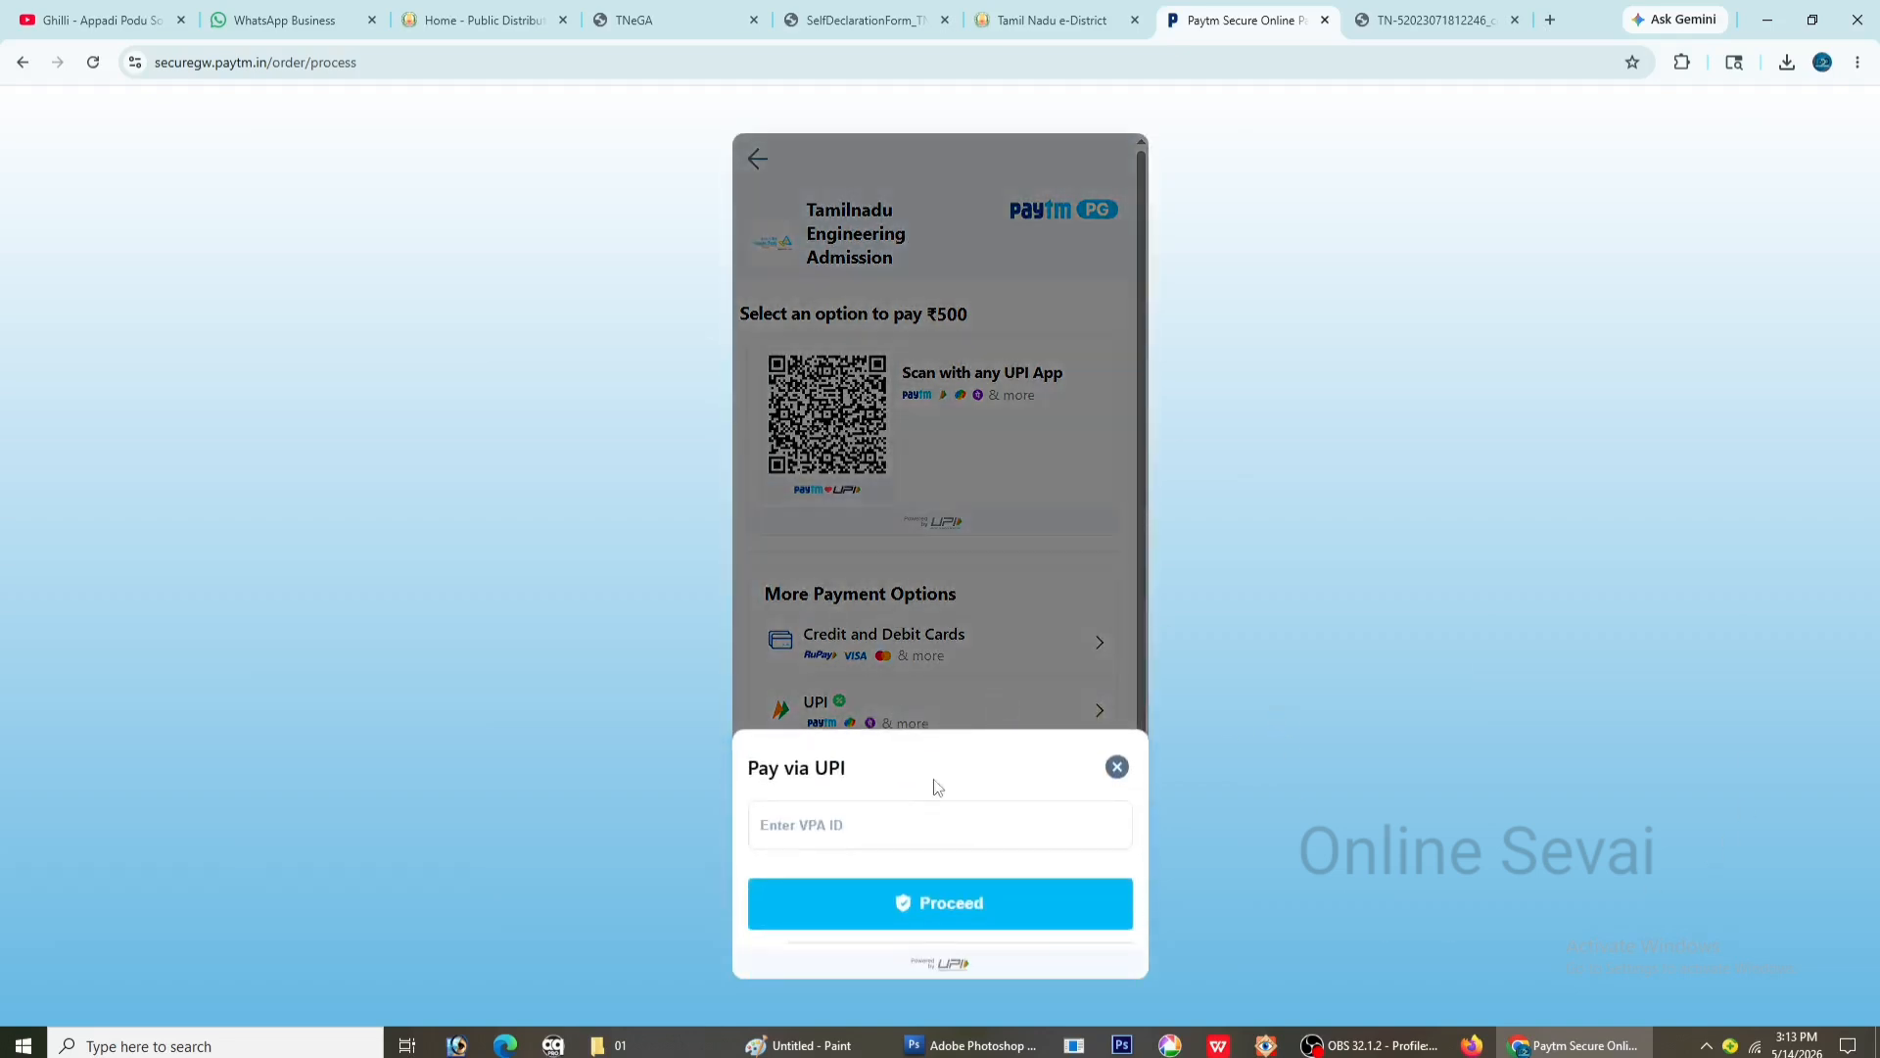
pyautogui.click(903, 805)
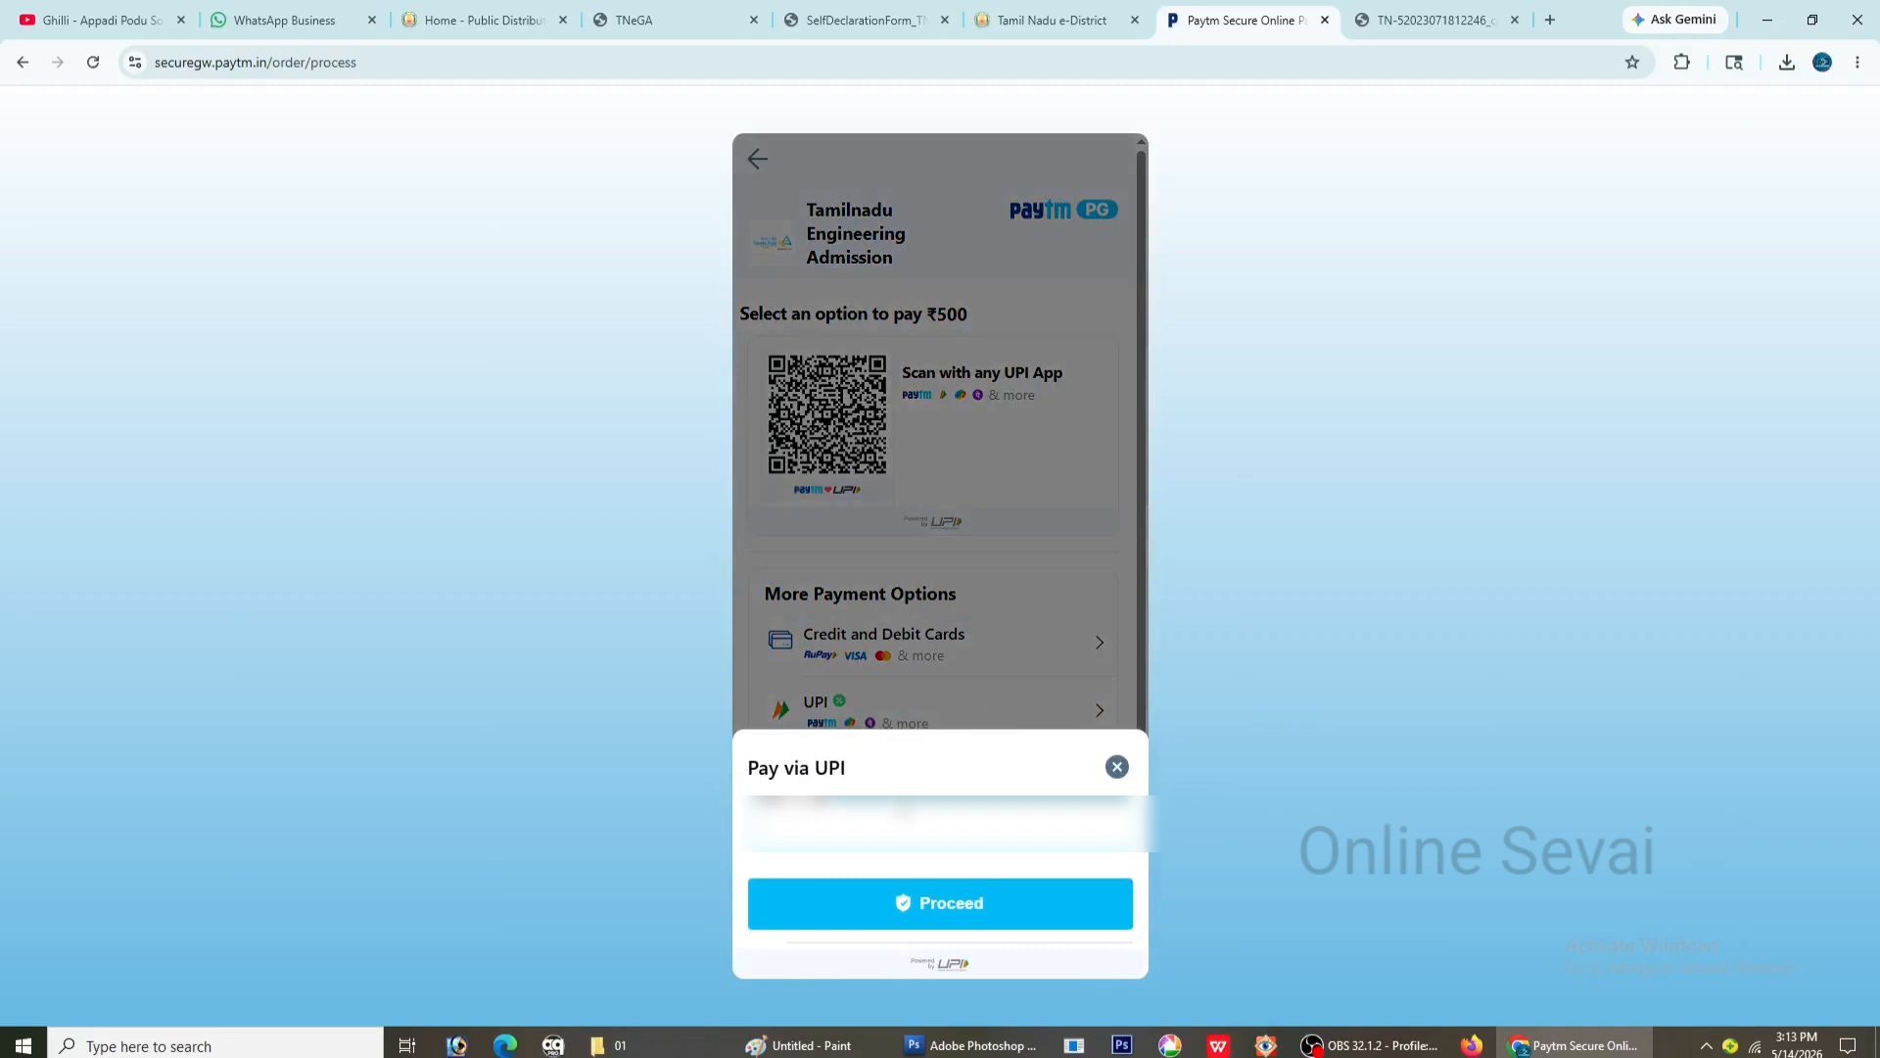
pyautogui.press('Return')
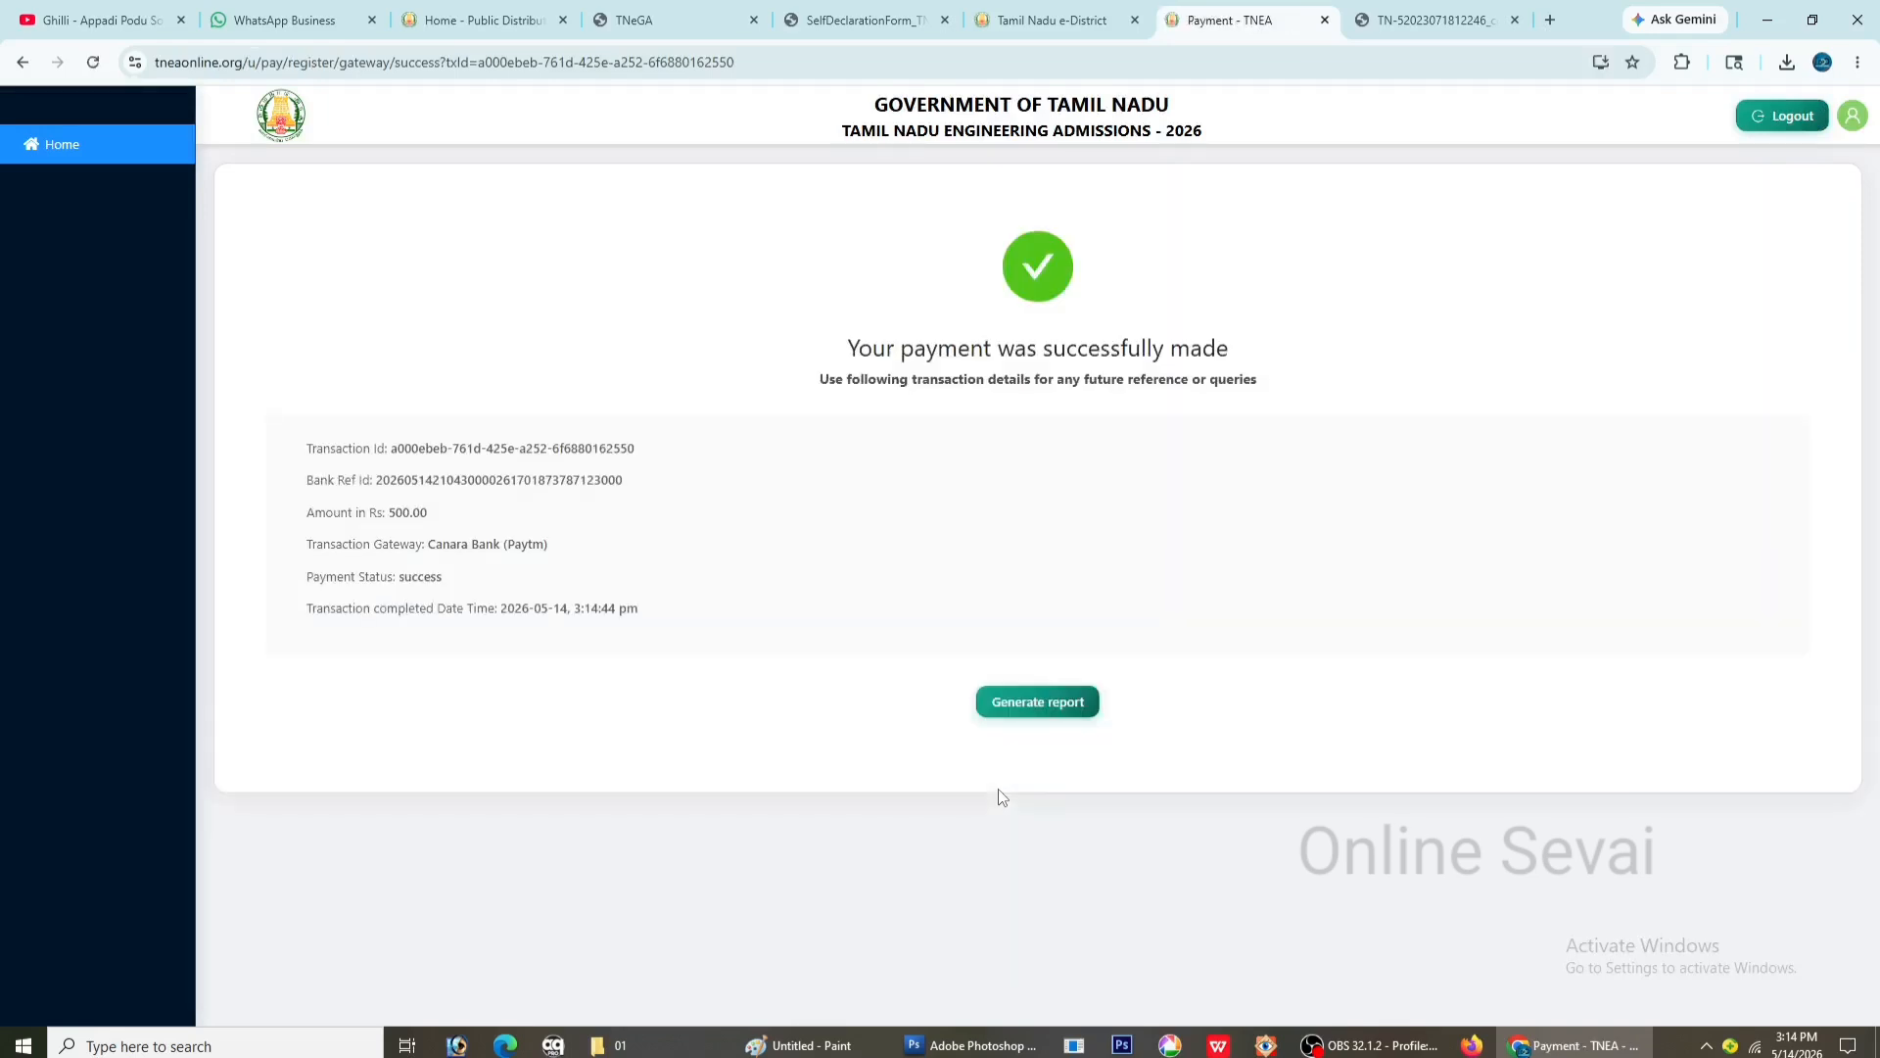
pyautogui.click(1046, 701)
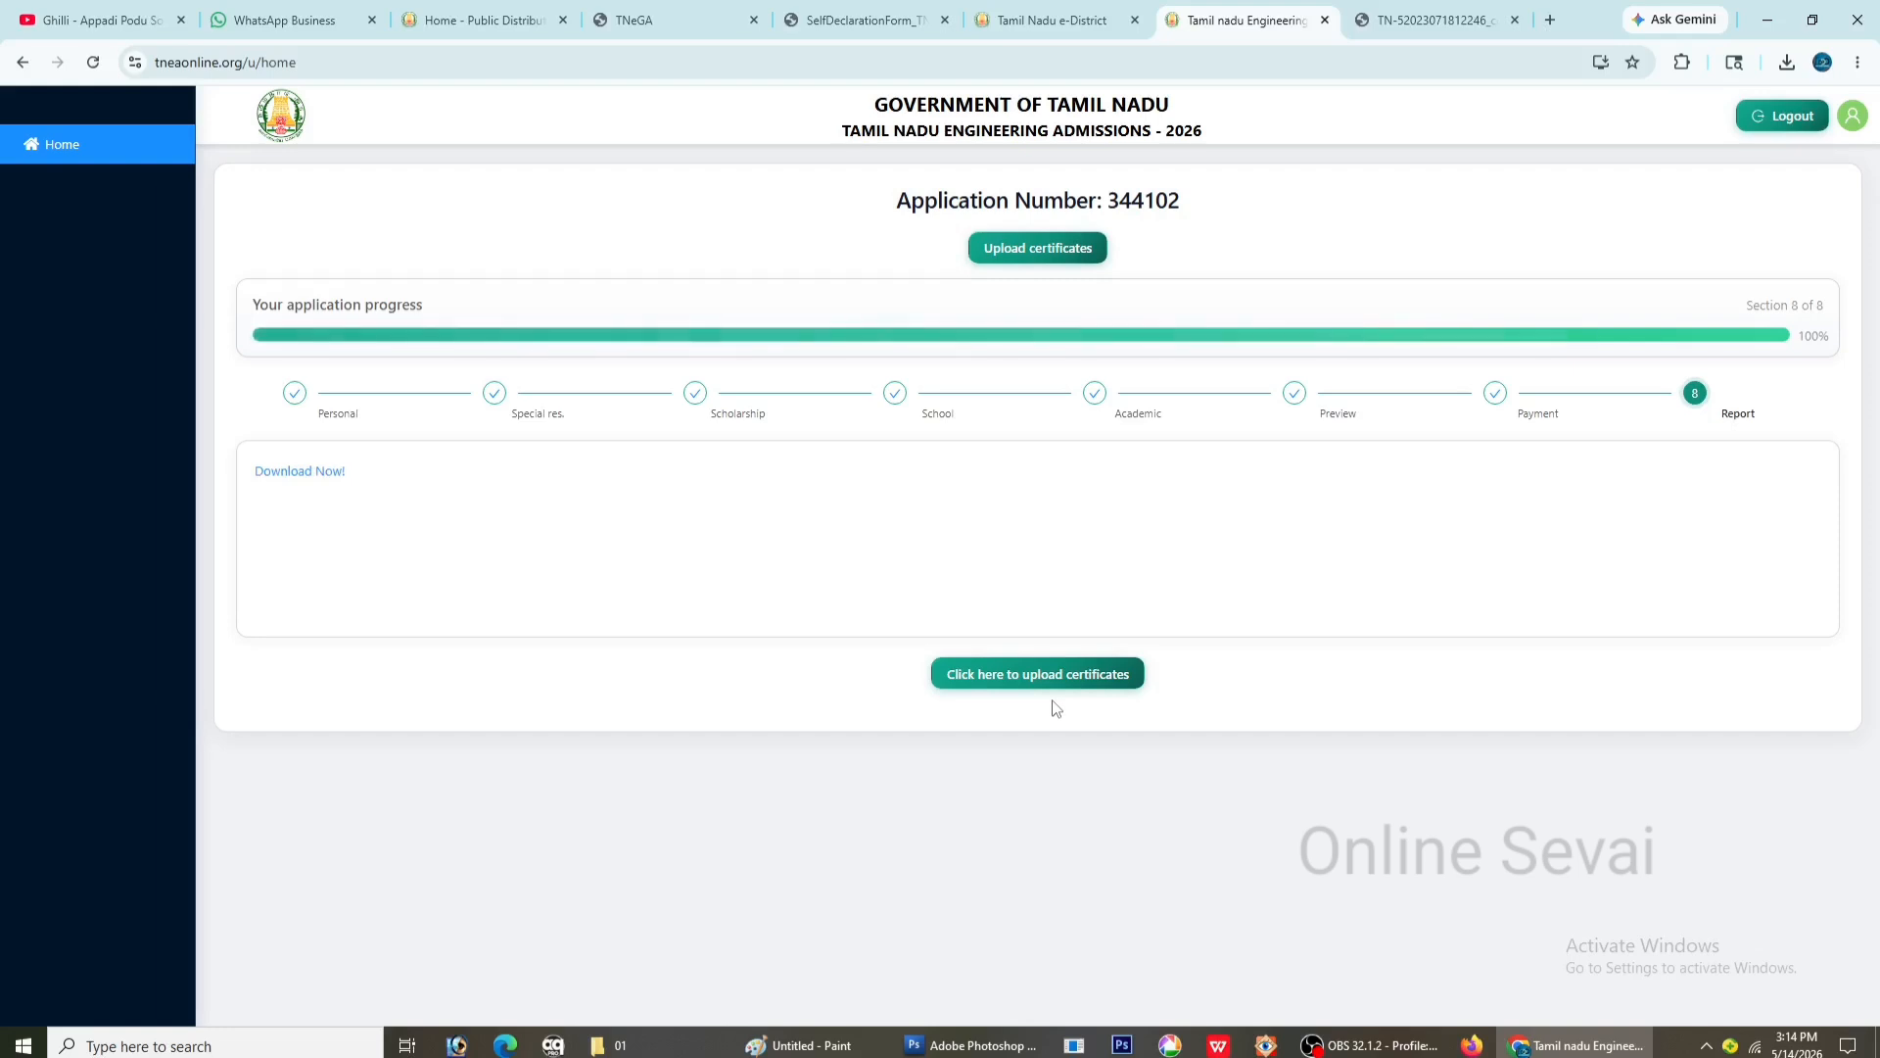
pyautogui.click(313, 475)
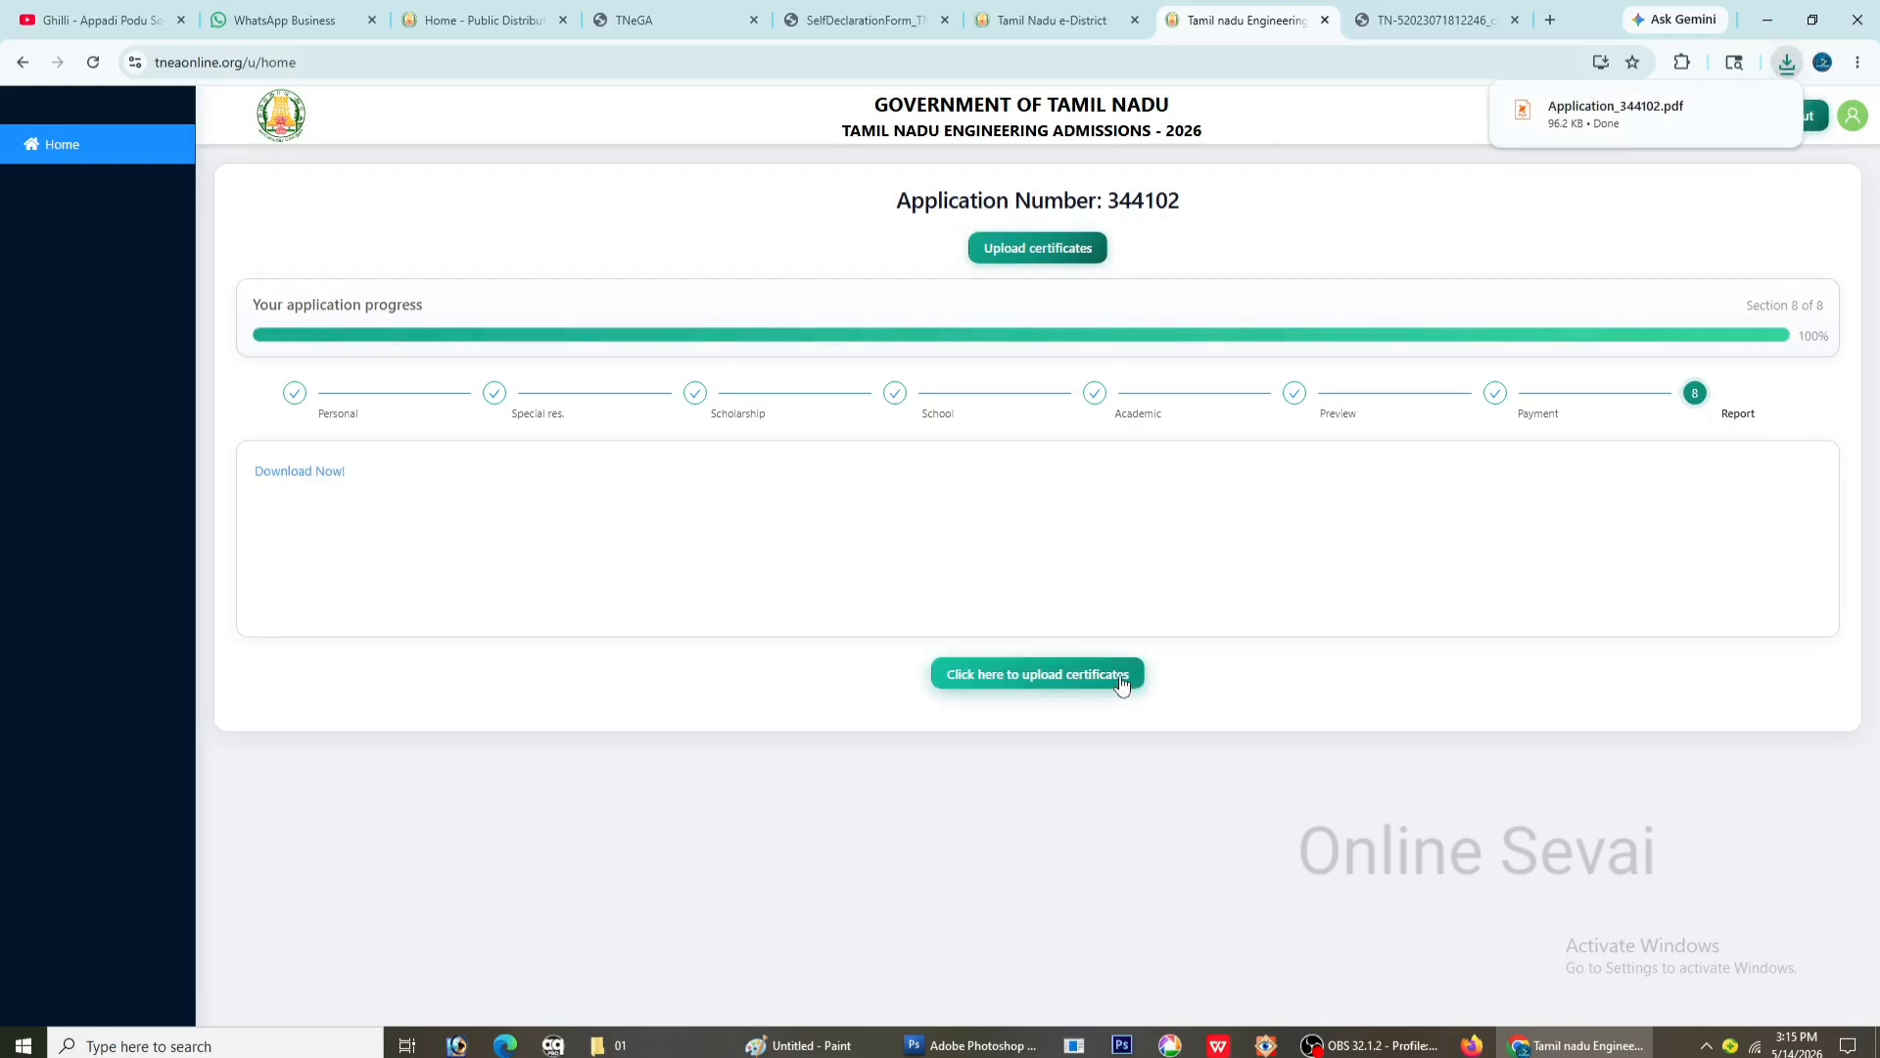
pyautogui.click(1598, 118)
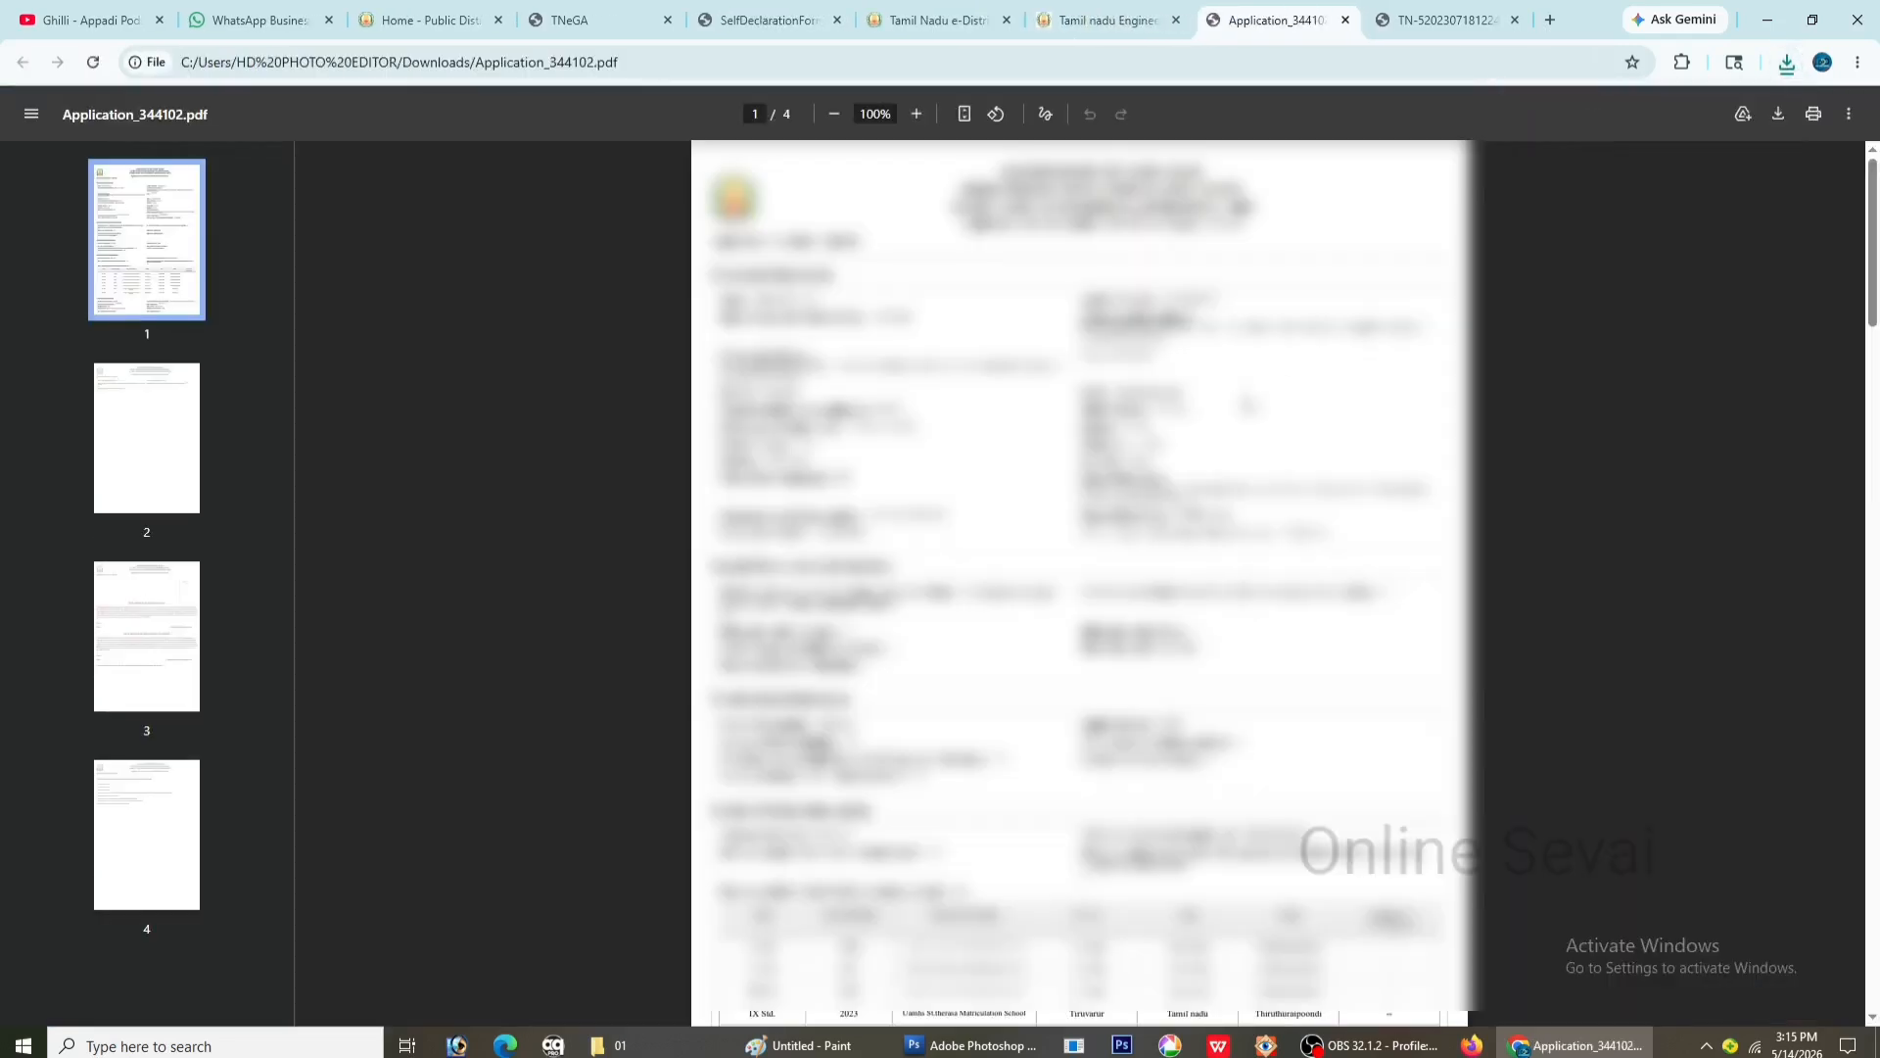
# Scroll through the four-page report, then go to TNEA's certificate upload page.
pyautogui.scroll(-12, 1247, 403)
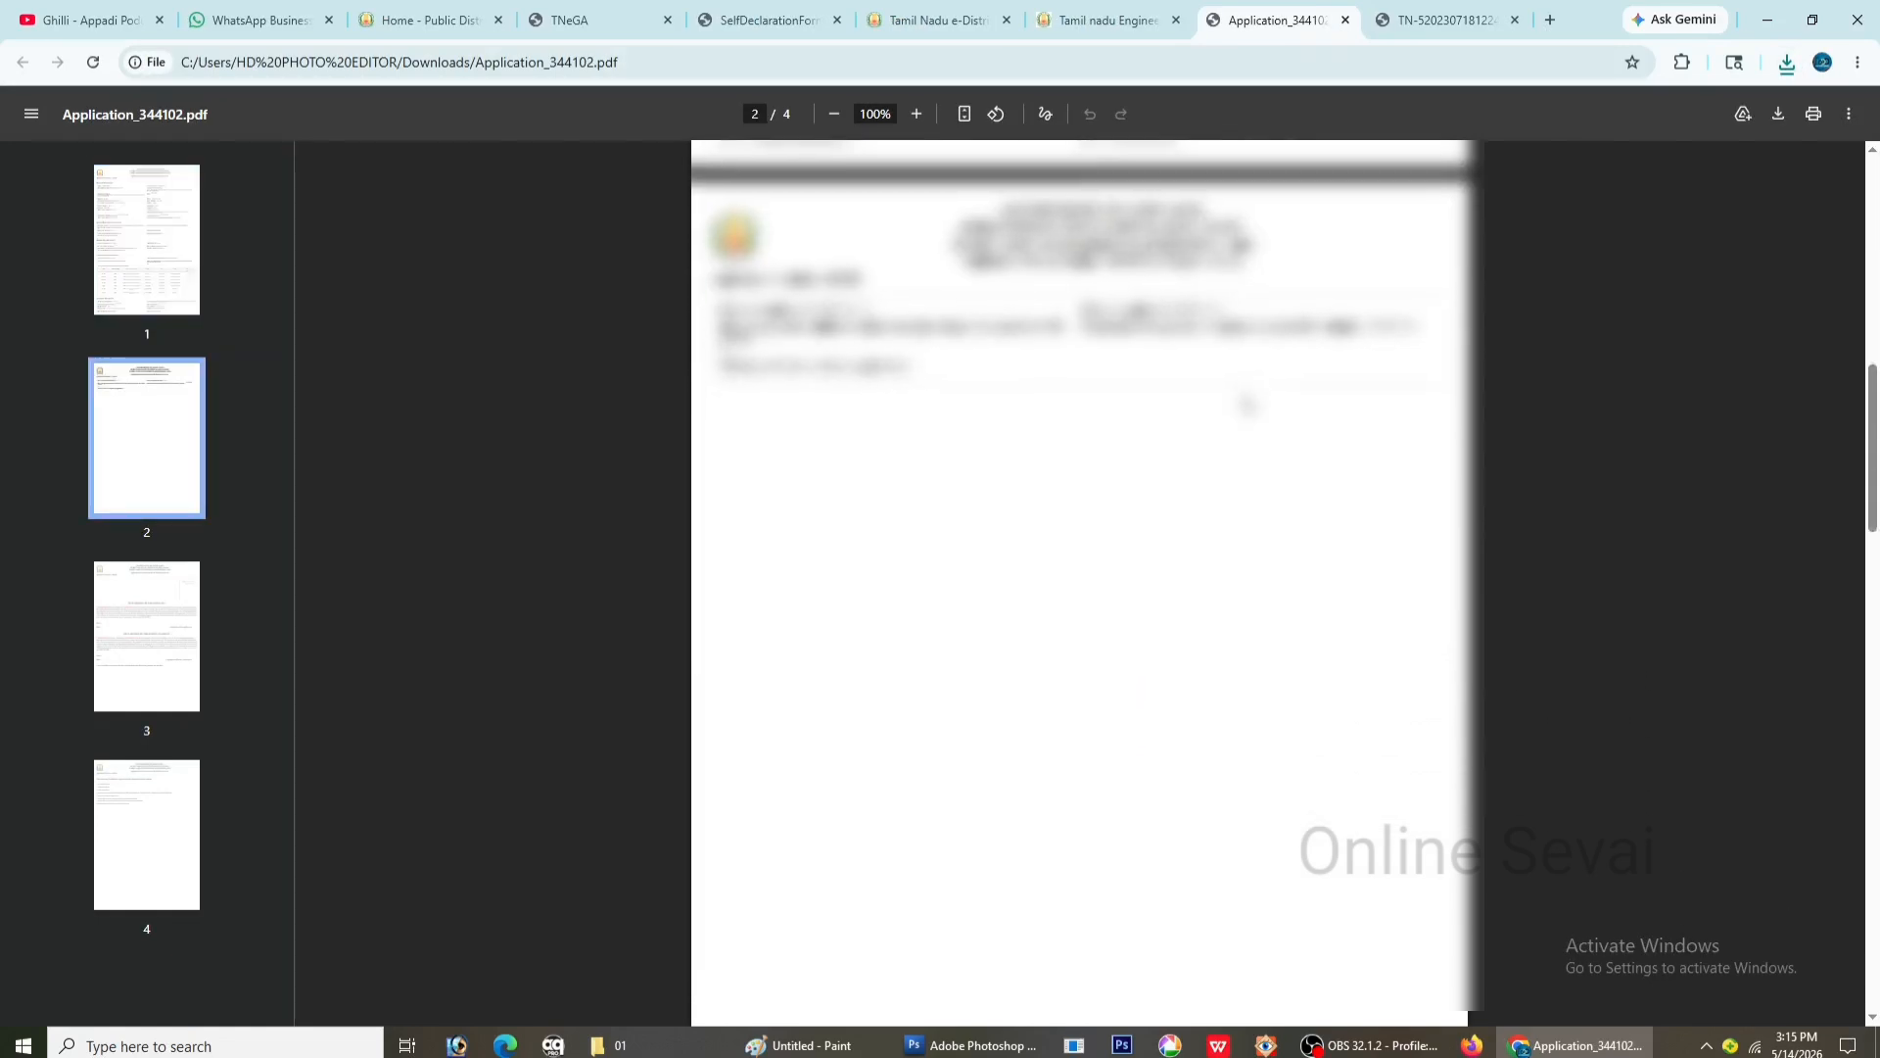
pyautogui.scroll(-15, 1247, 404)
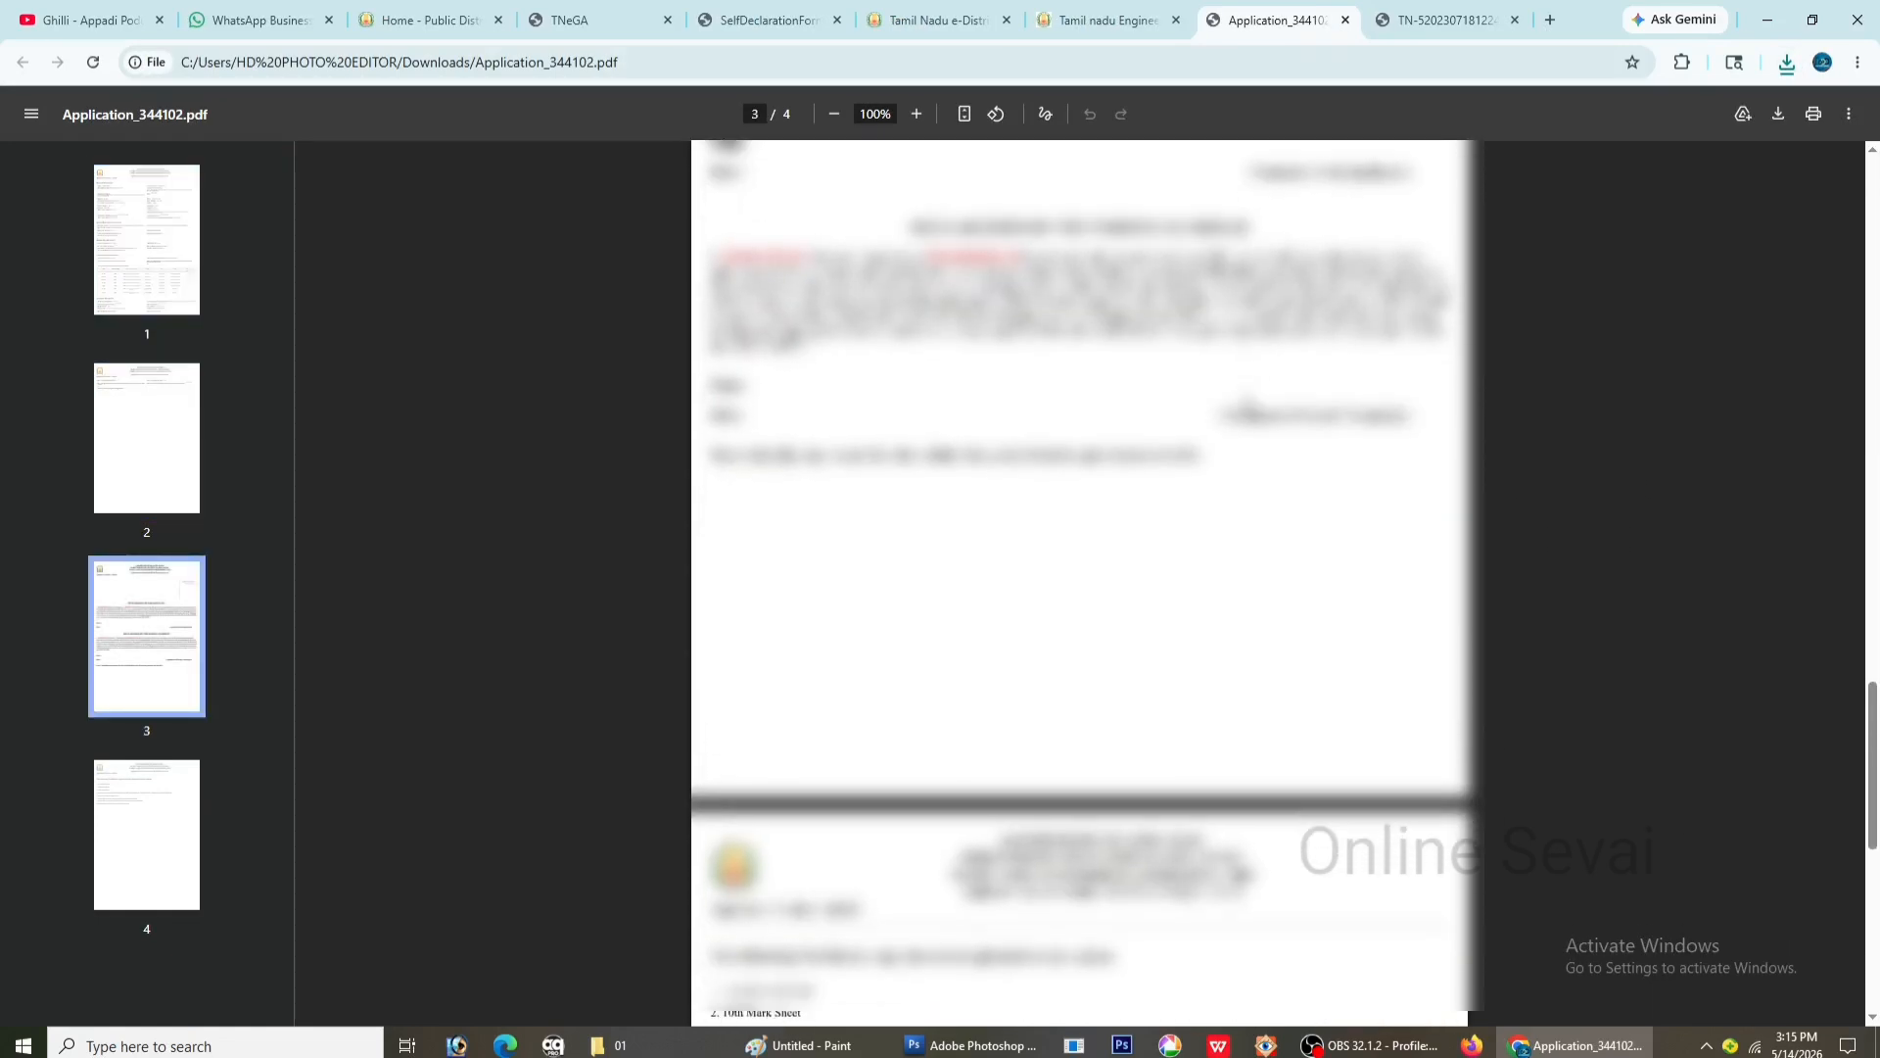
pyautogui.hotkey('ctrl', 'shift', 'Tab')
pyautogui.click(1009, 672)
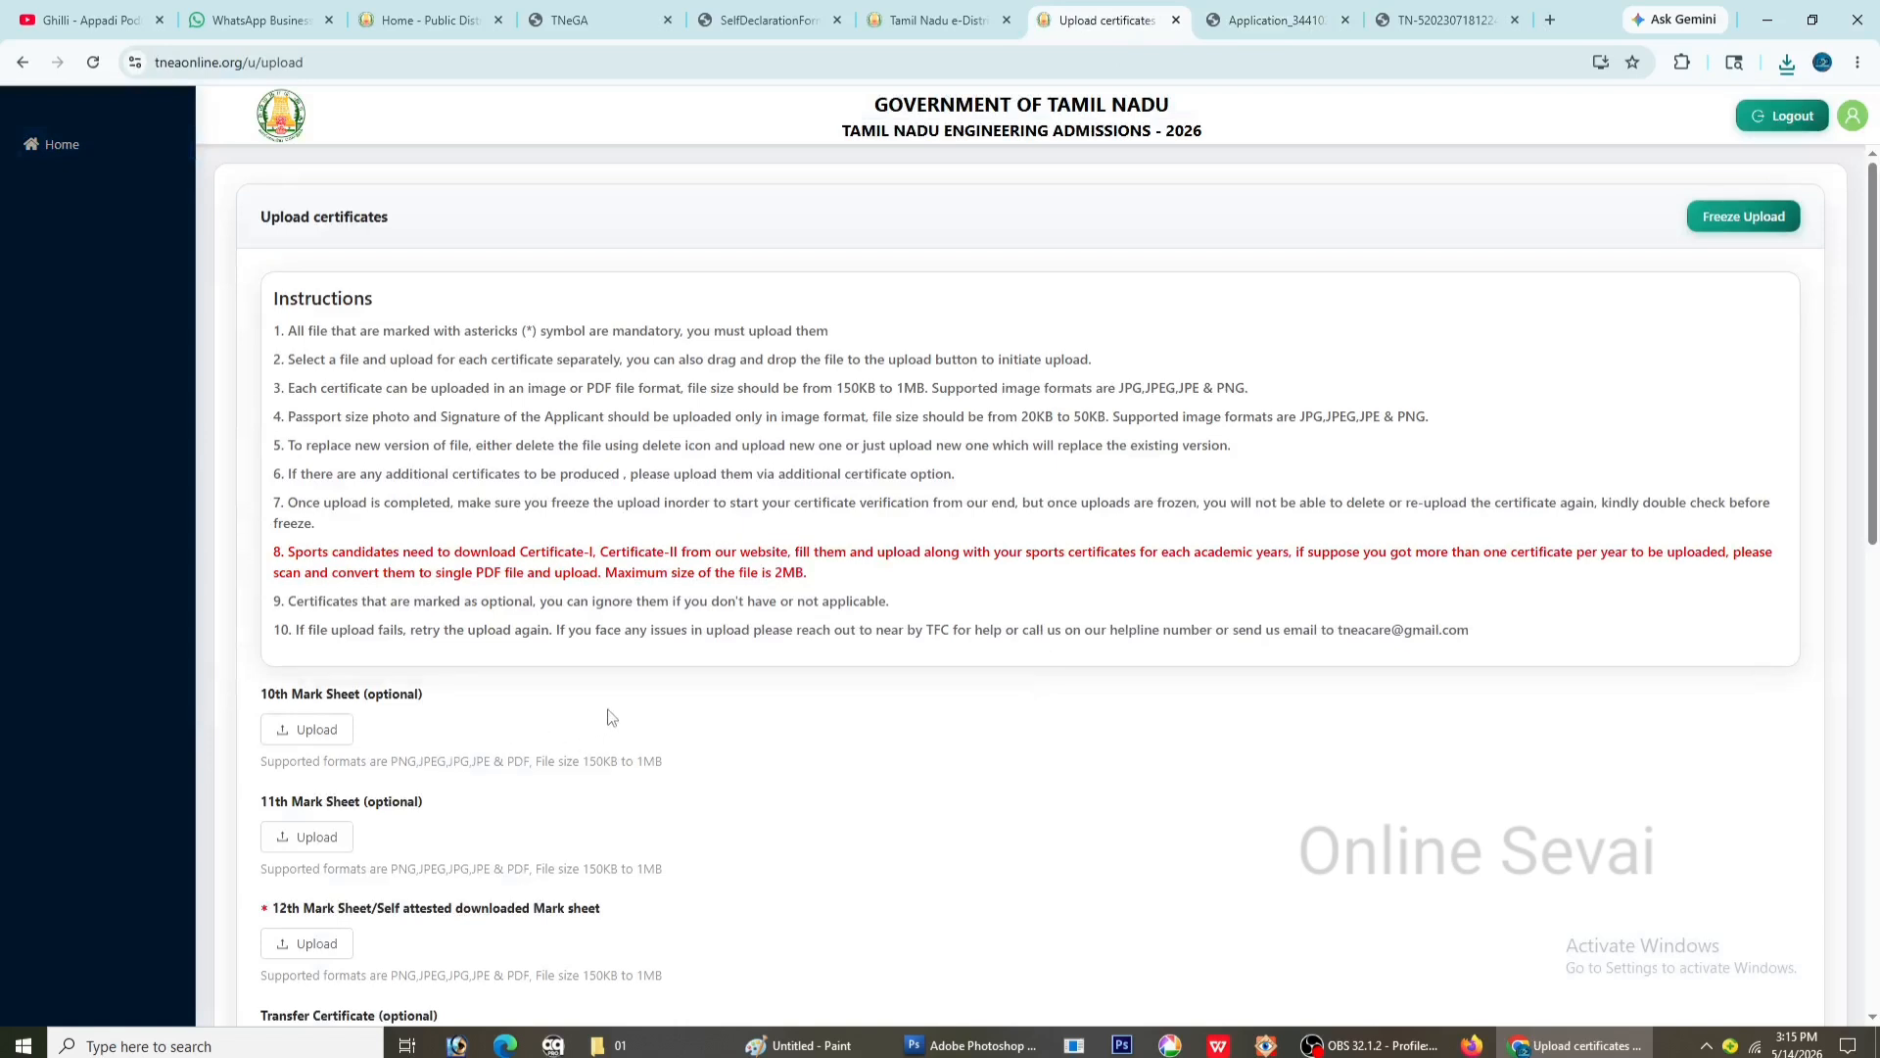
# Upload the 12th mark sheet, transfer certificate and permanent community certificate files.
pyautogui.scroll(-1, 607, 717)
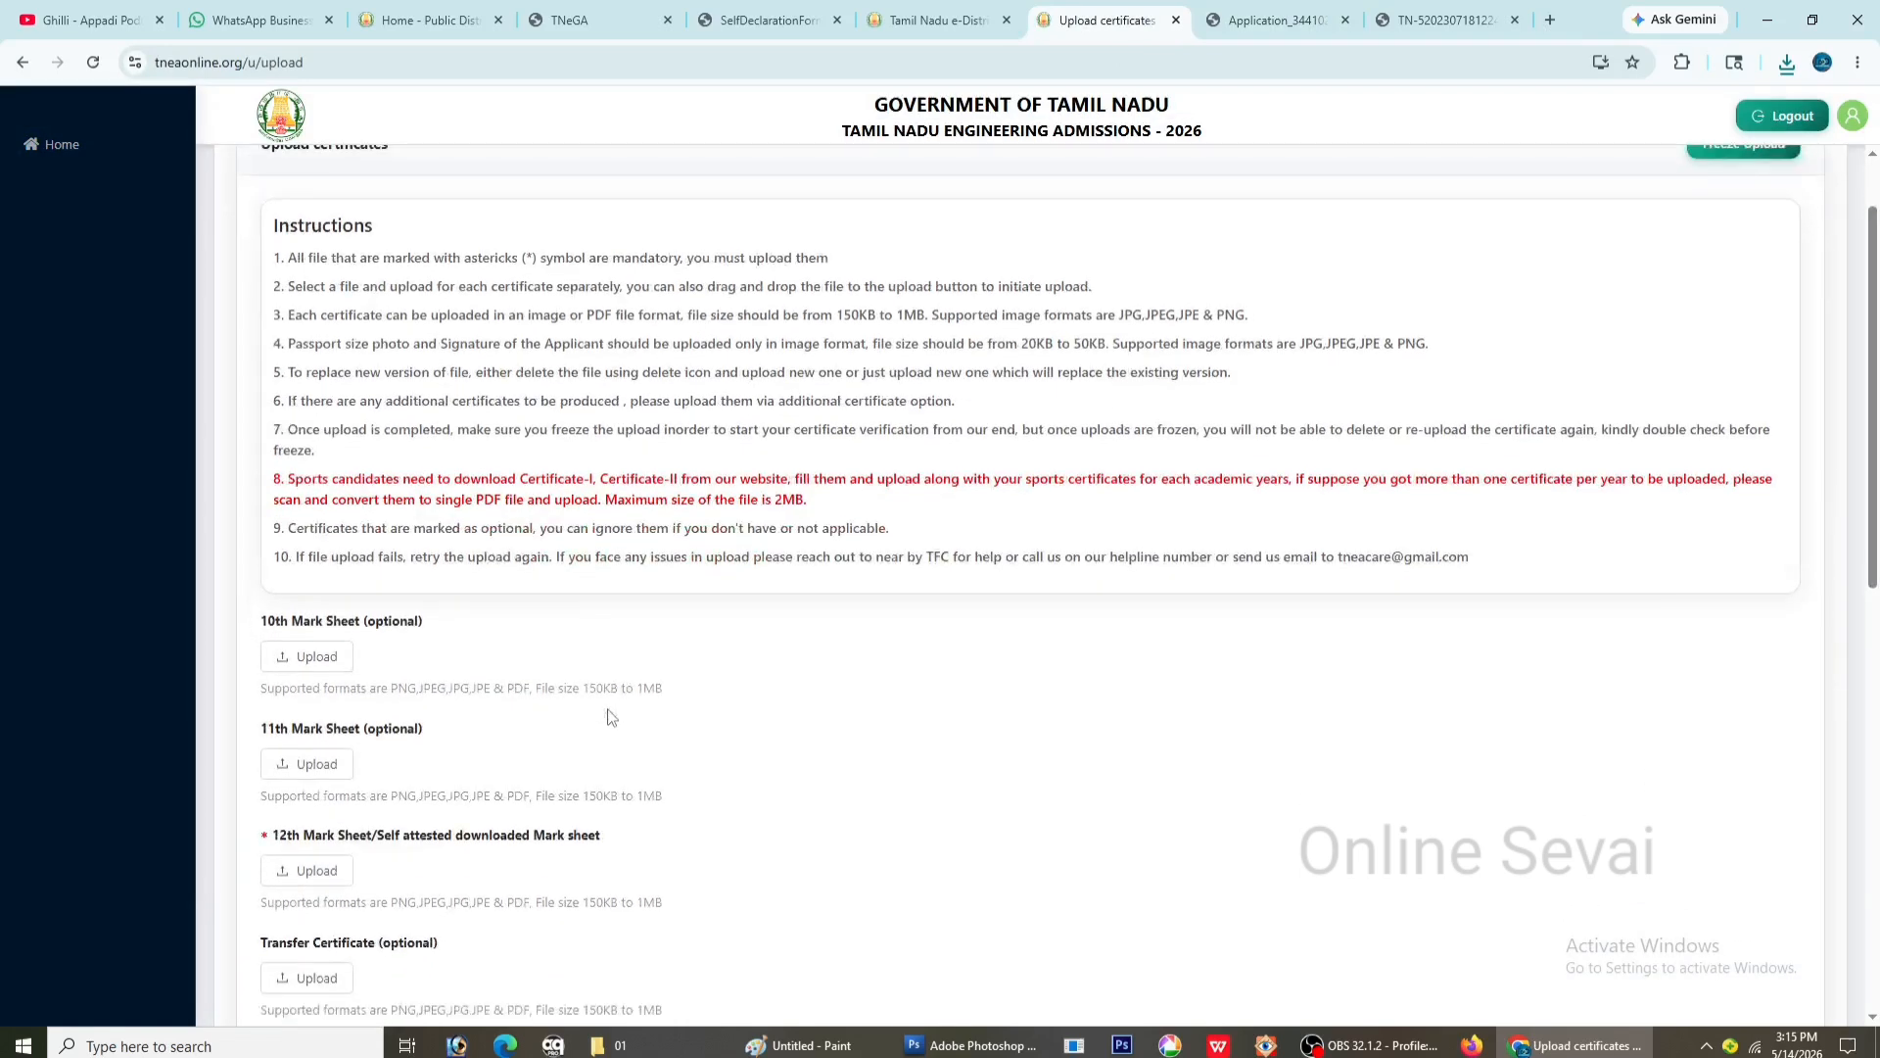
pyautogui.scroll(-2, 585, 714)
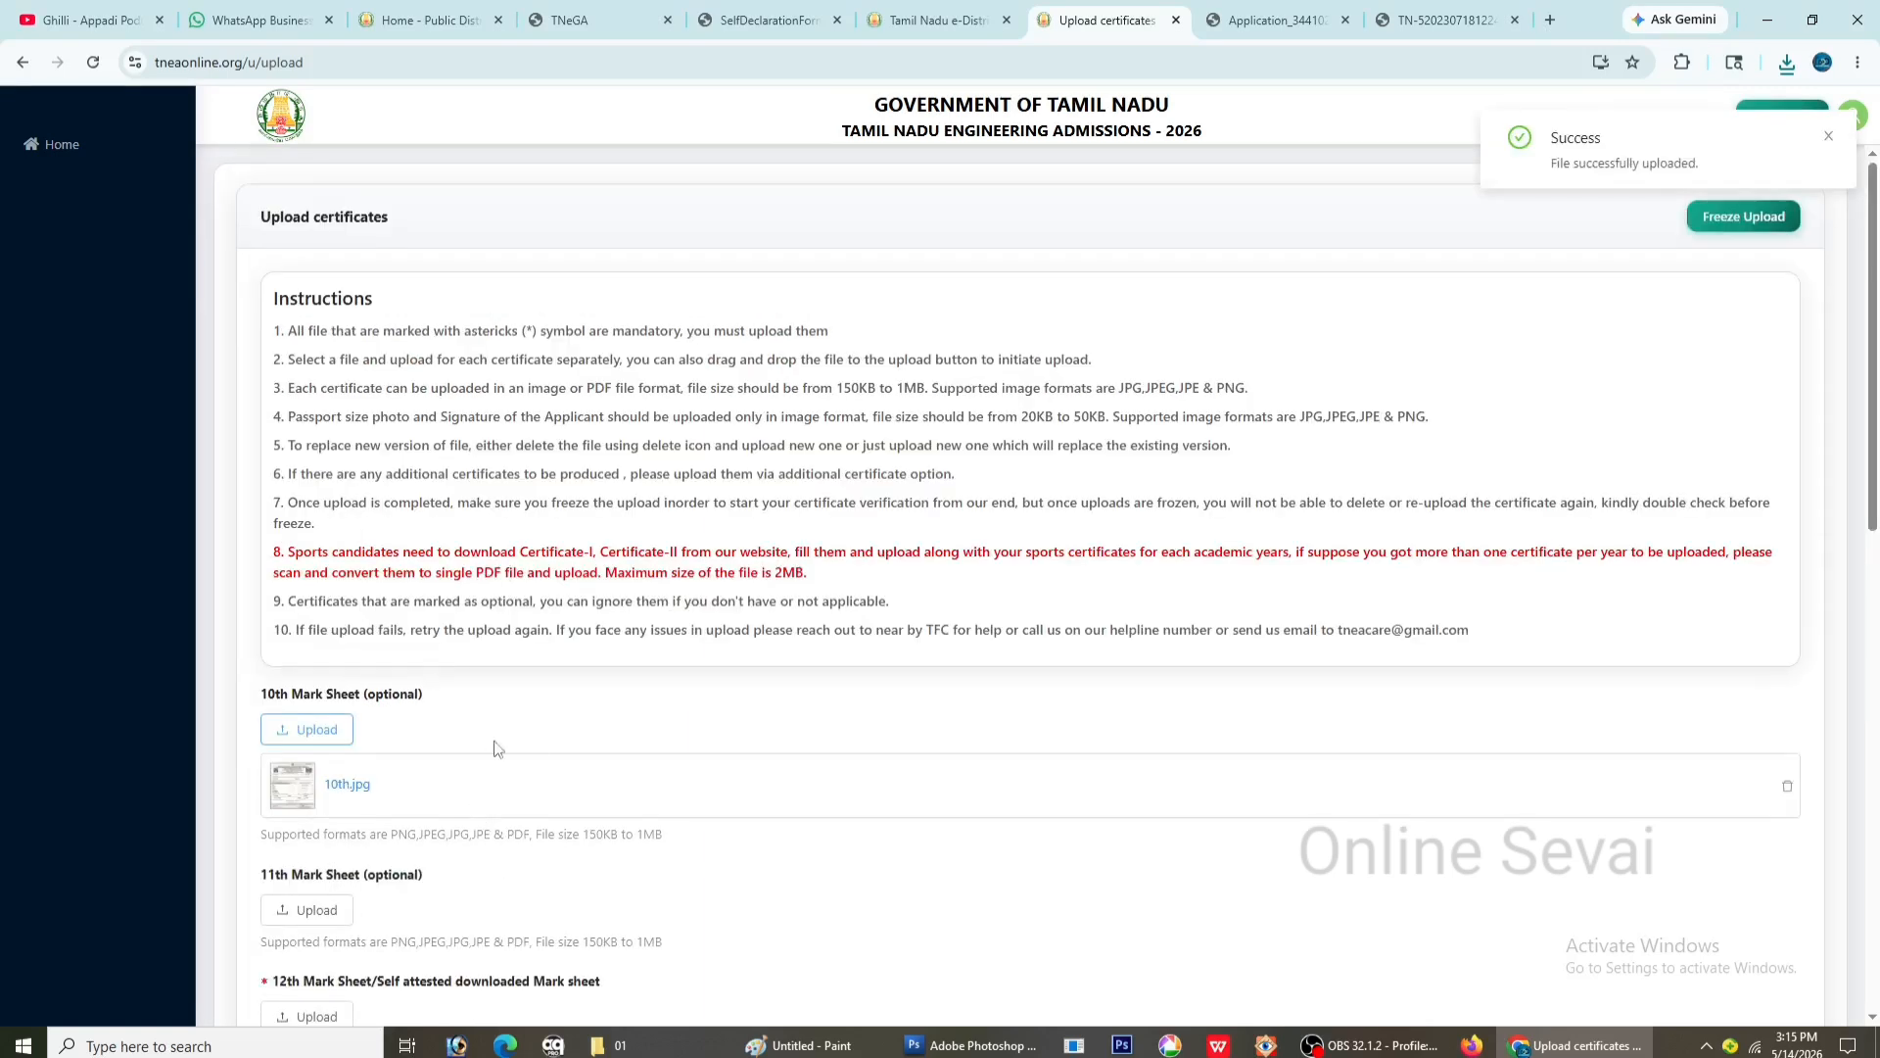
pyautogui.scroll(-3, 510, 719)
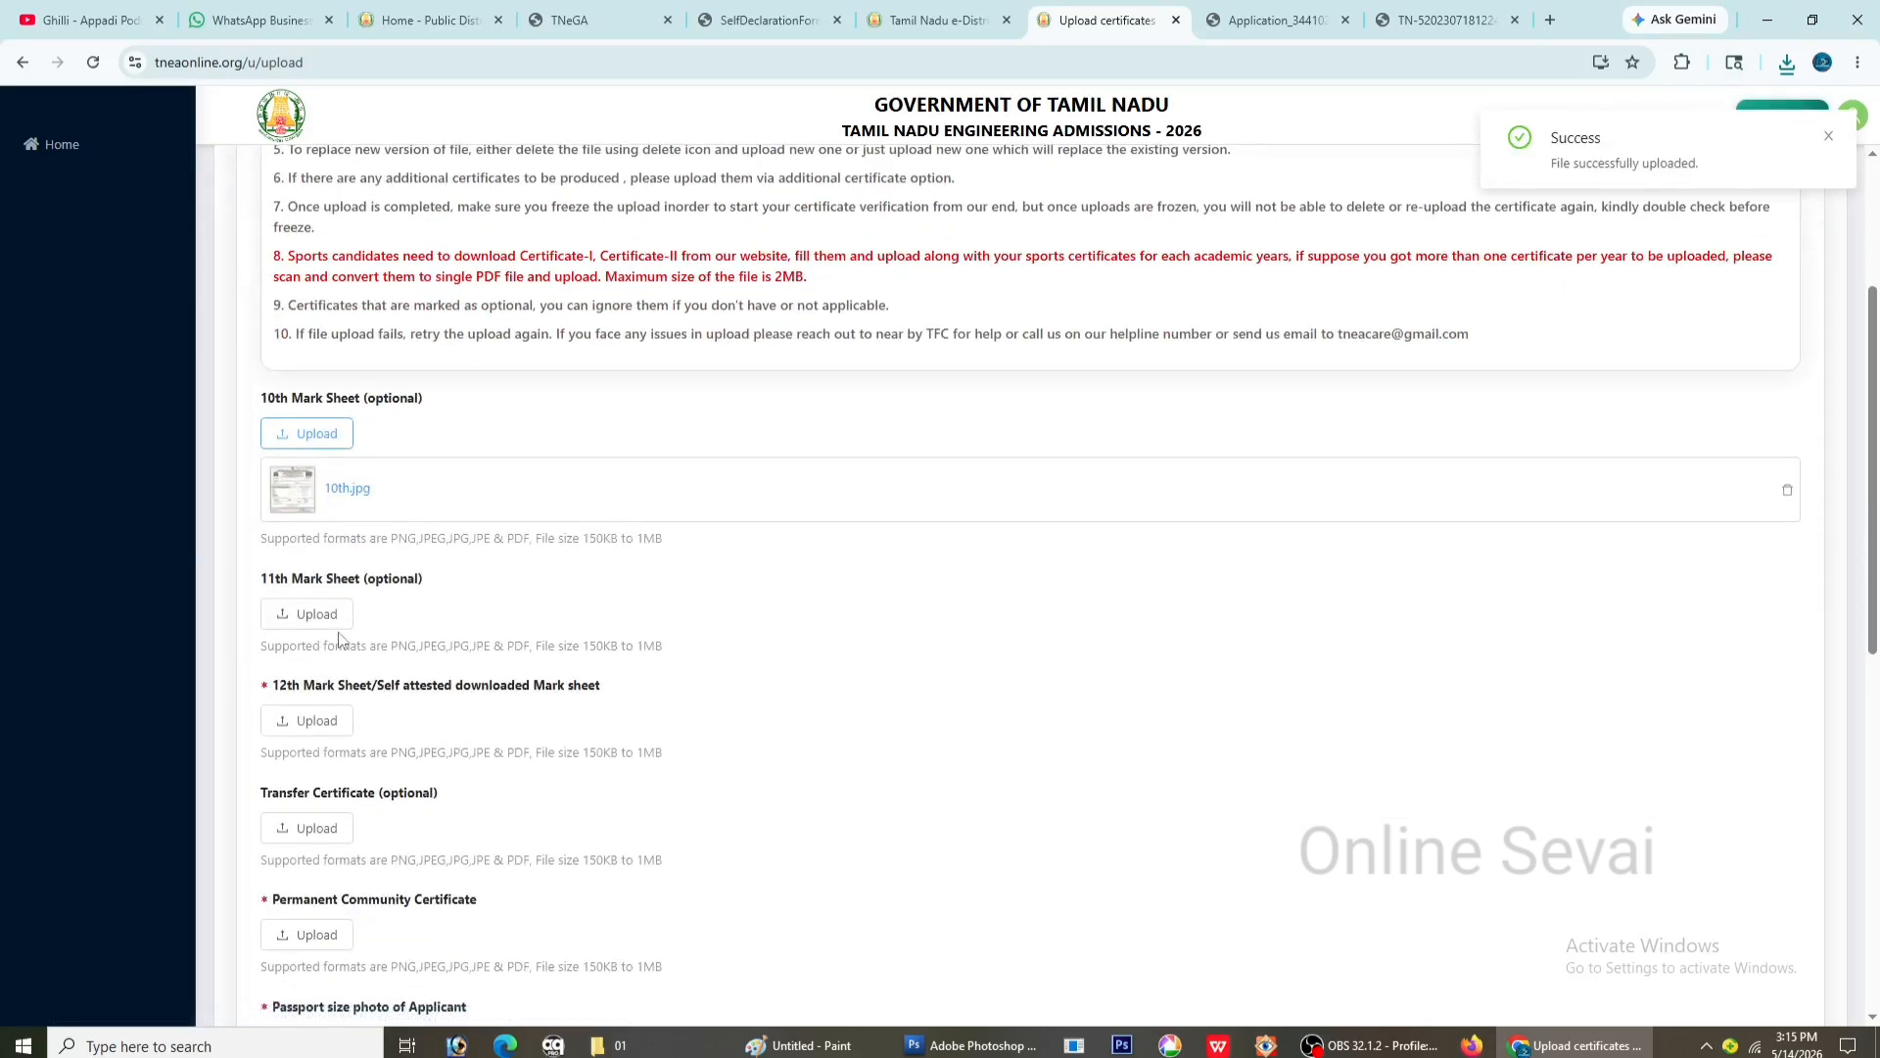
pyautogui.click(323, 720)
pyautogui.scroll(-4, 484, 497)
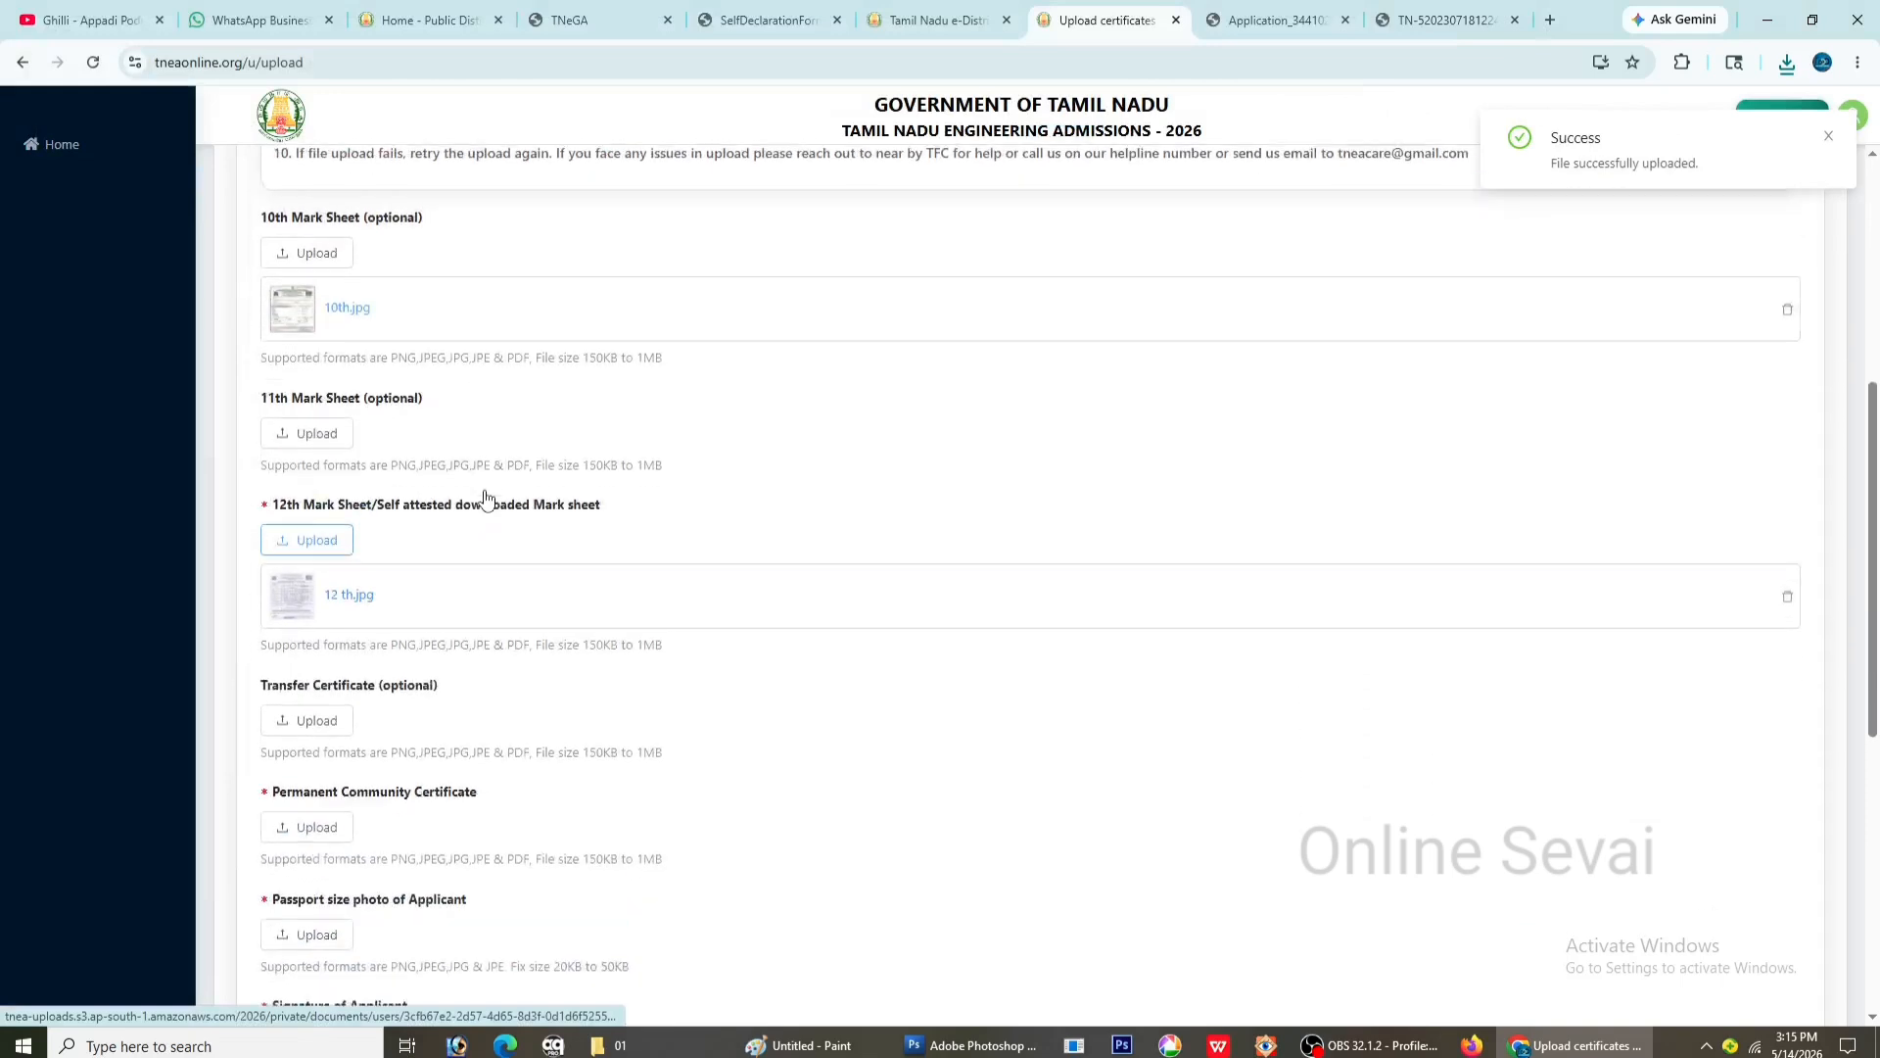
pyautogui.click(306, 505)
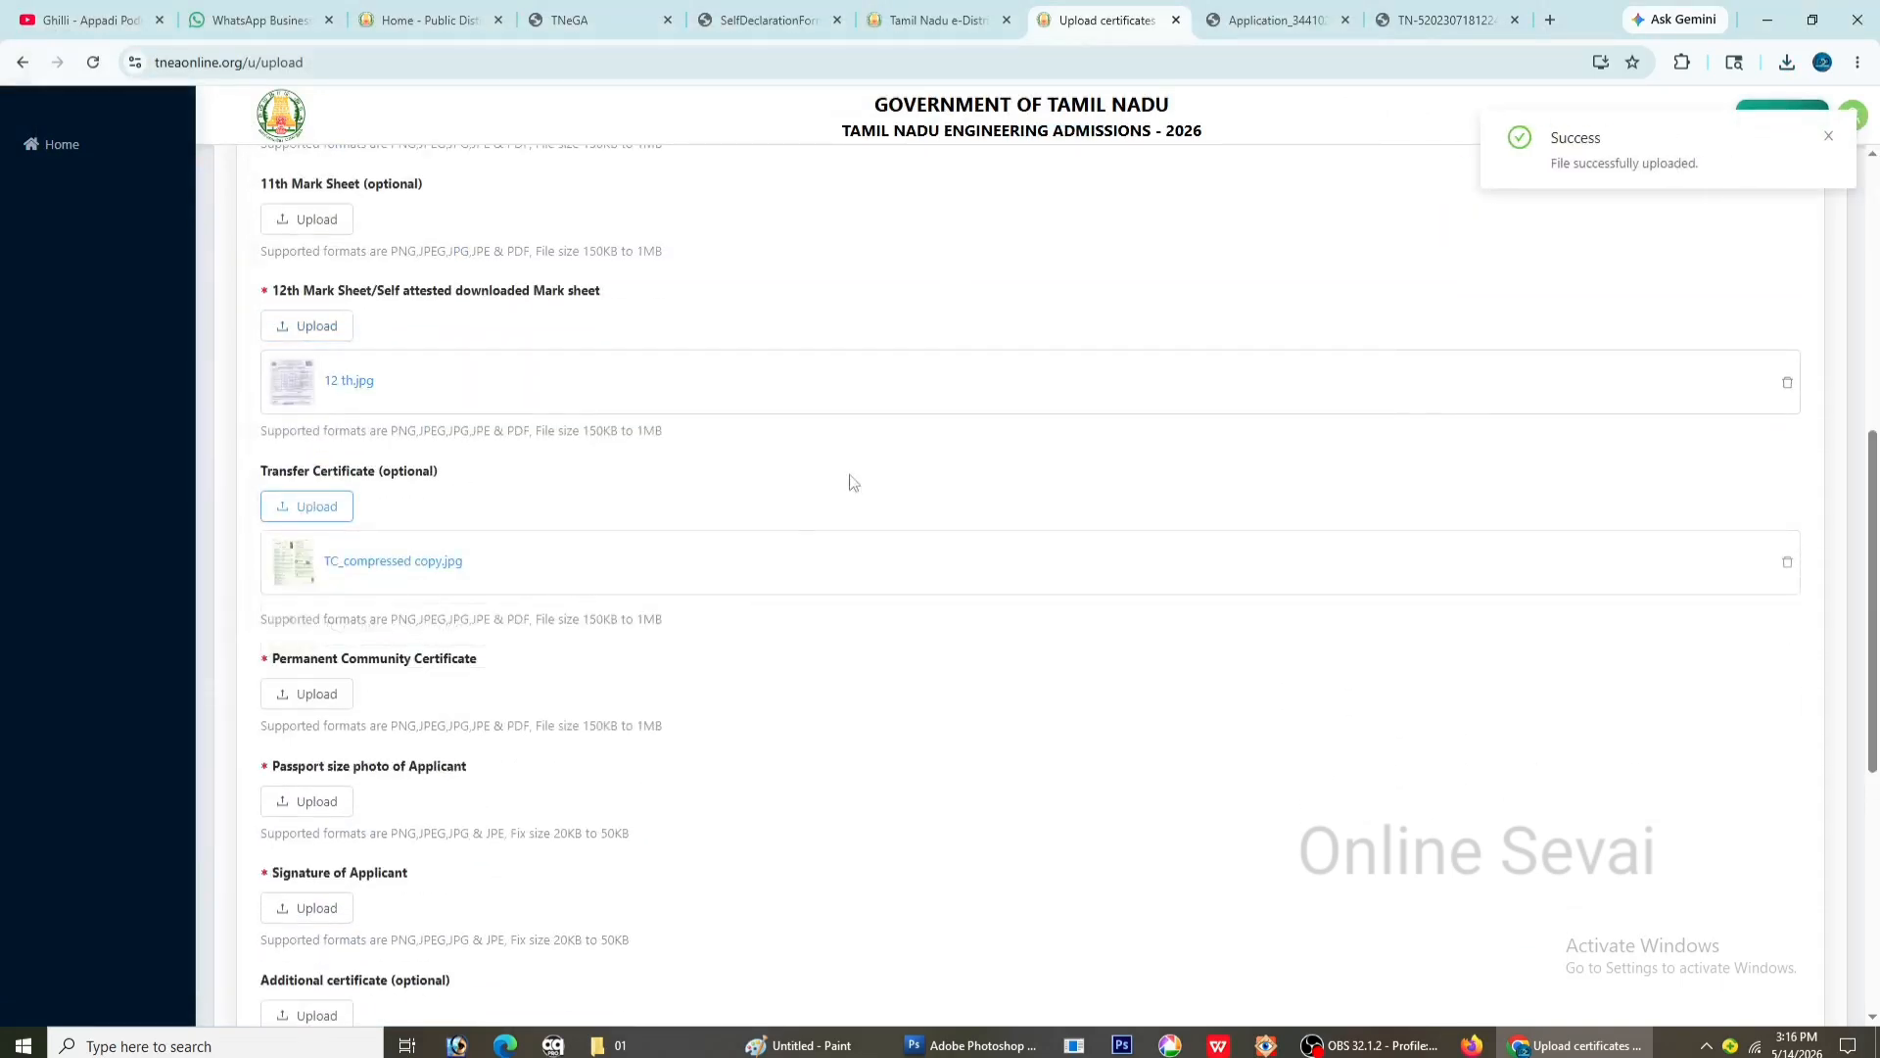
pyautogui.scroll(-2, 747, 558)
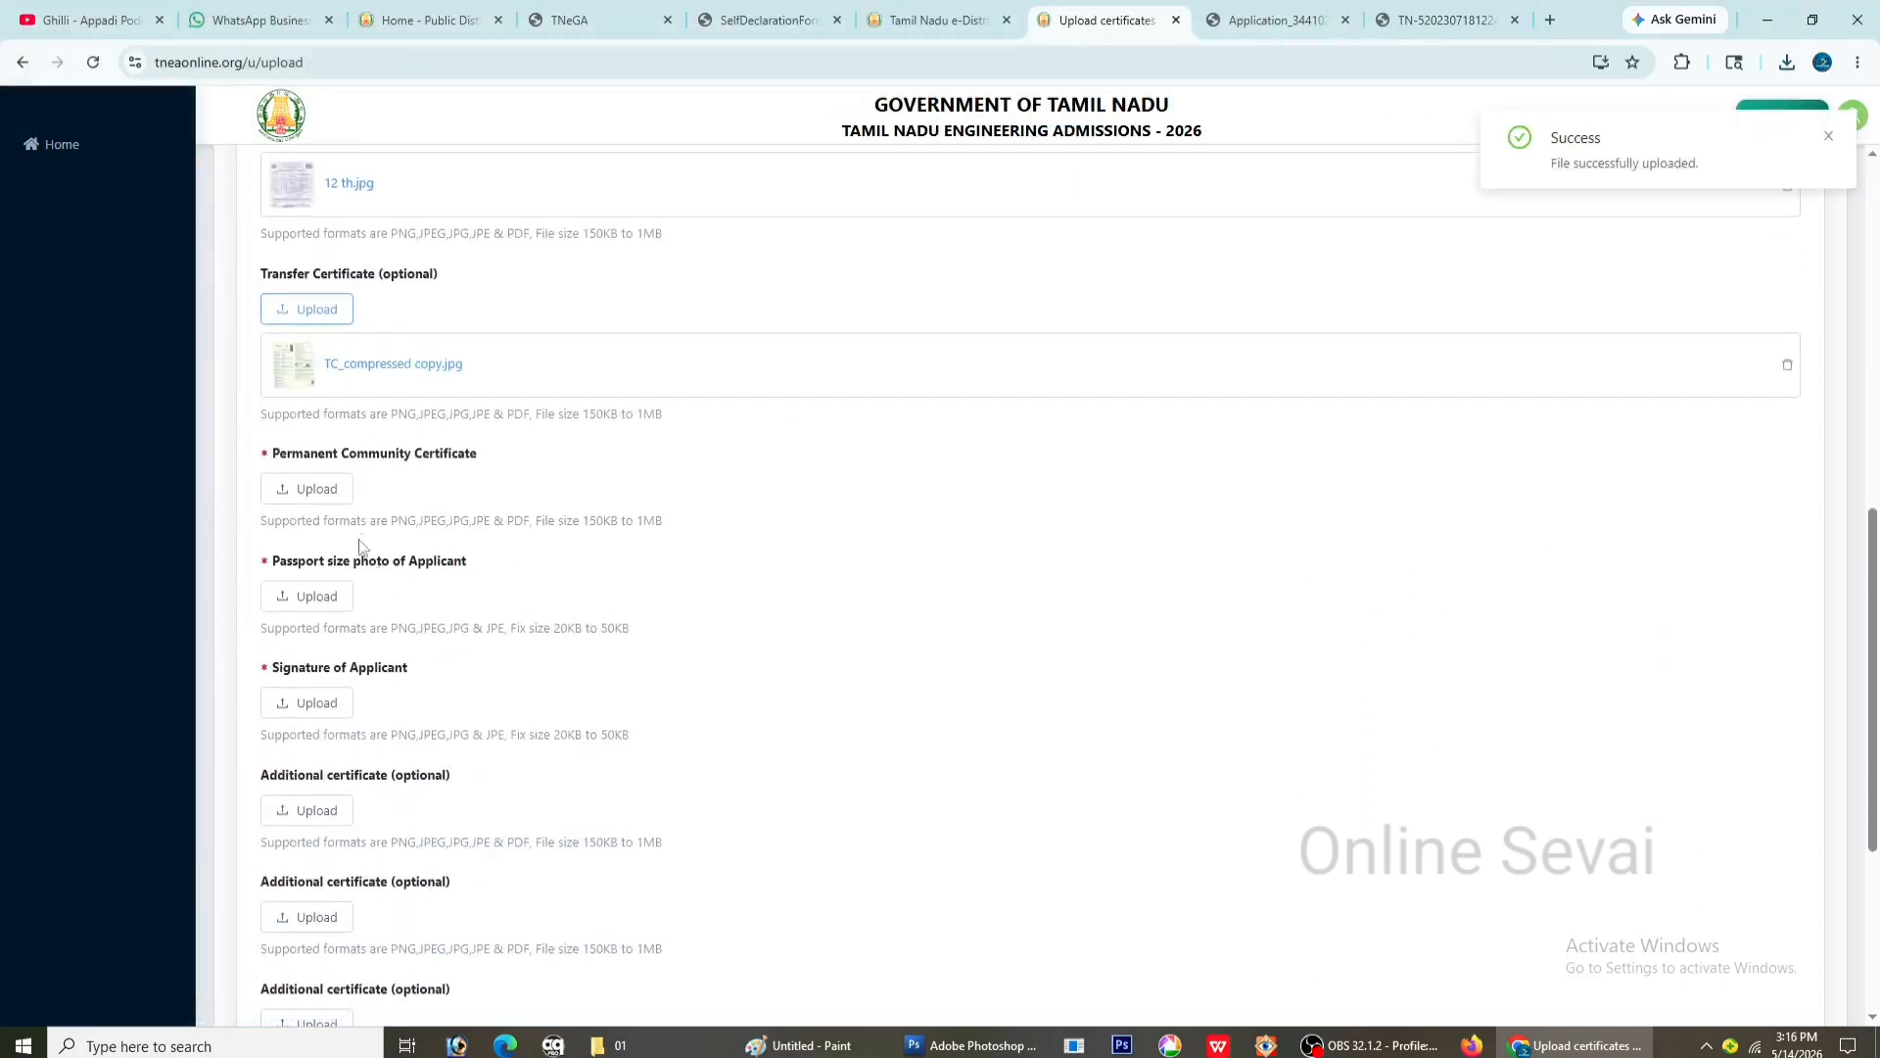
pyautogui.click(338, 494)
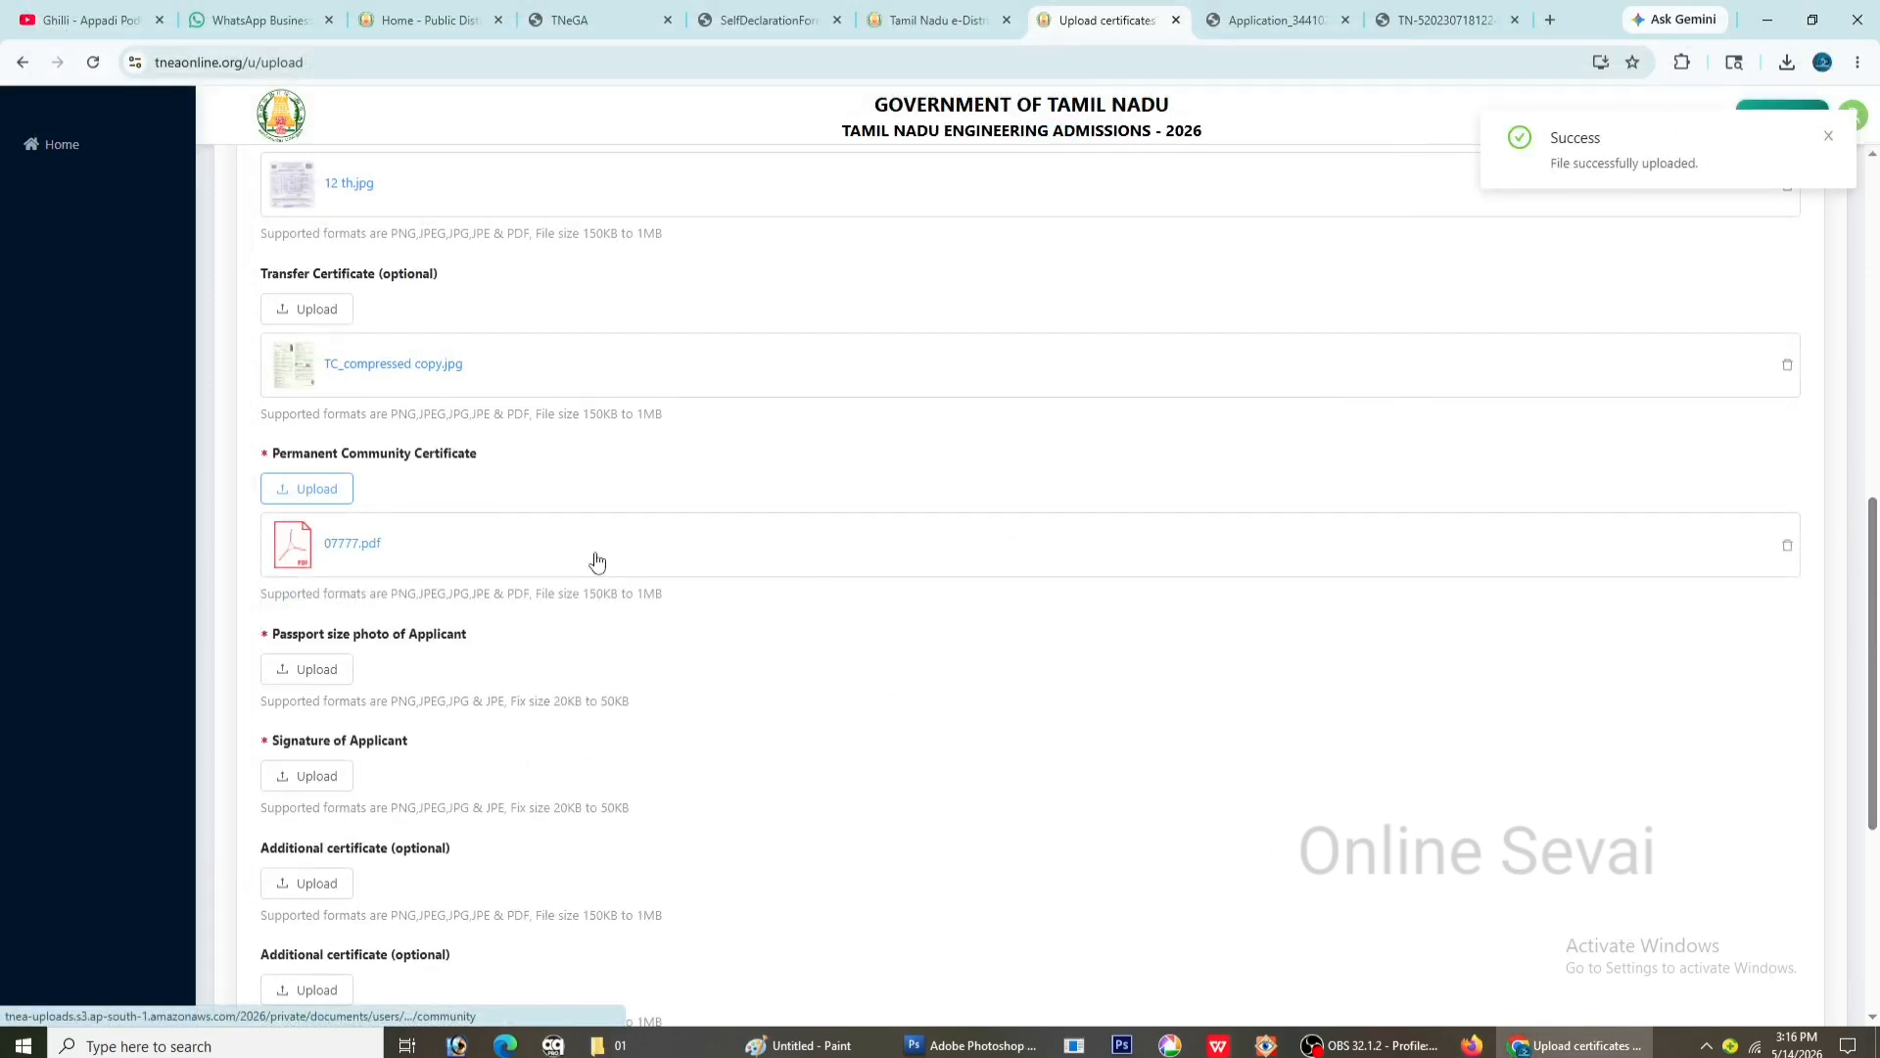
pyautogui.scroll(-2, 595, 559)
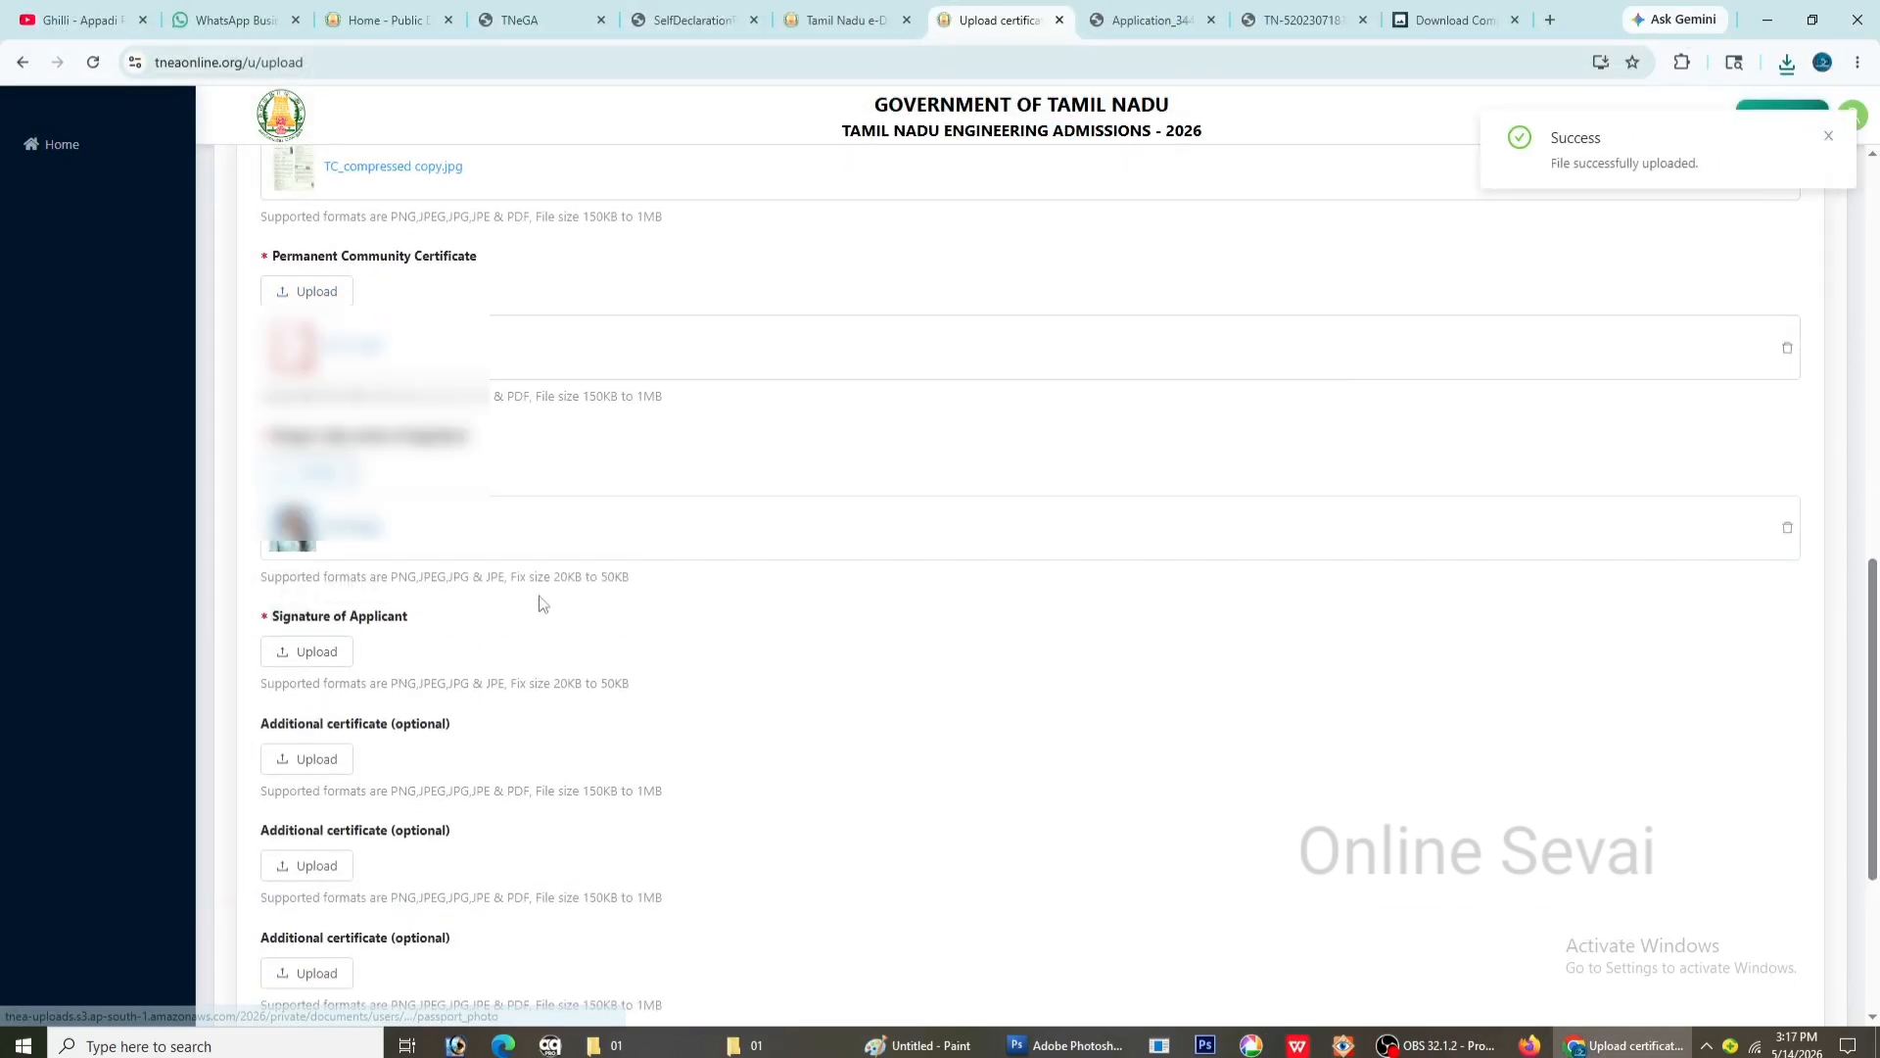
pyautogui.scroll(-3, 541, 601)
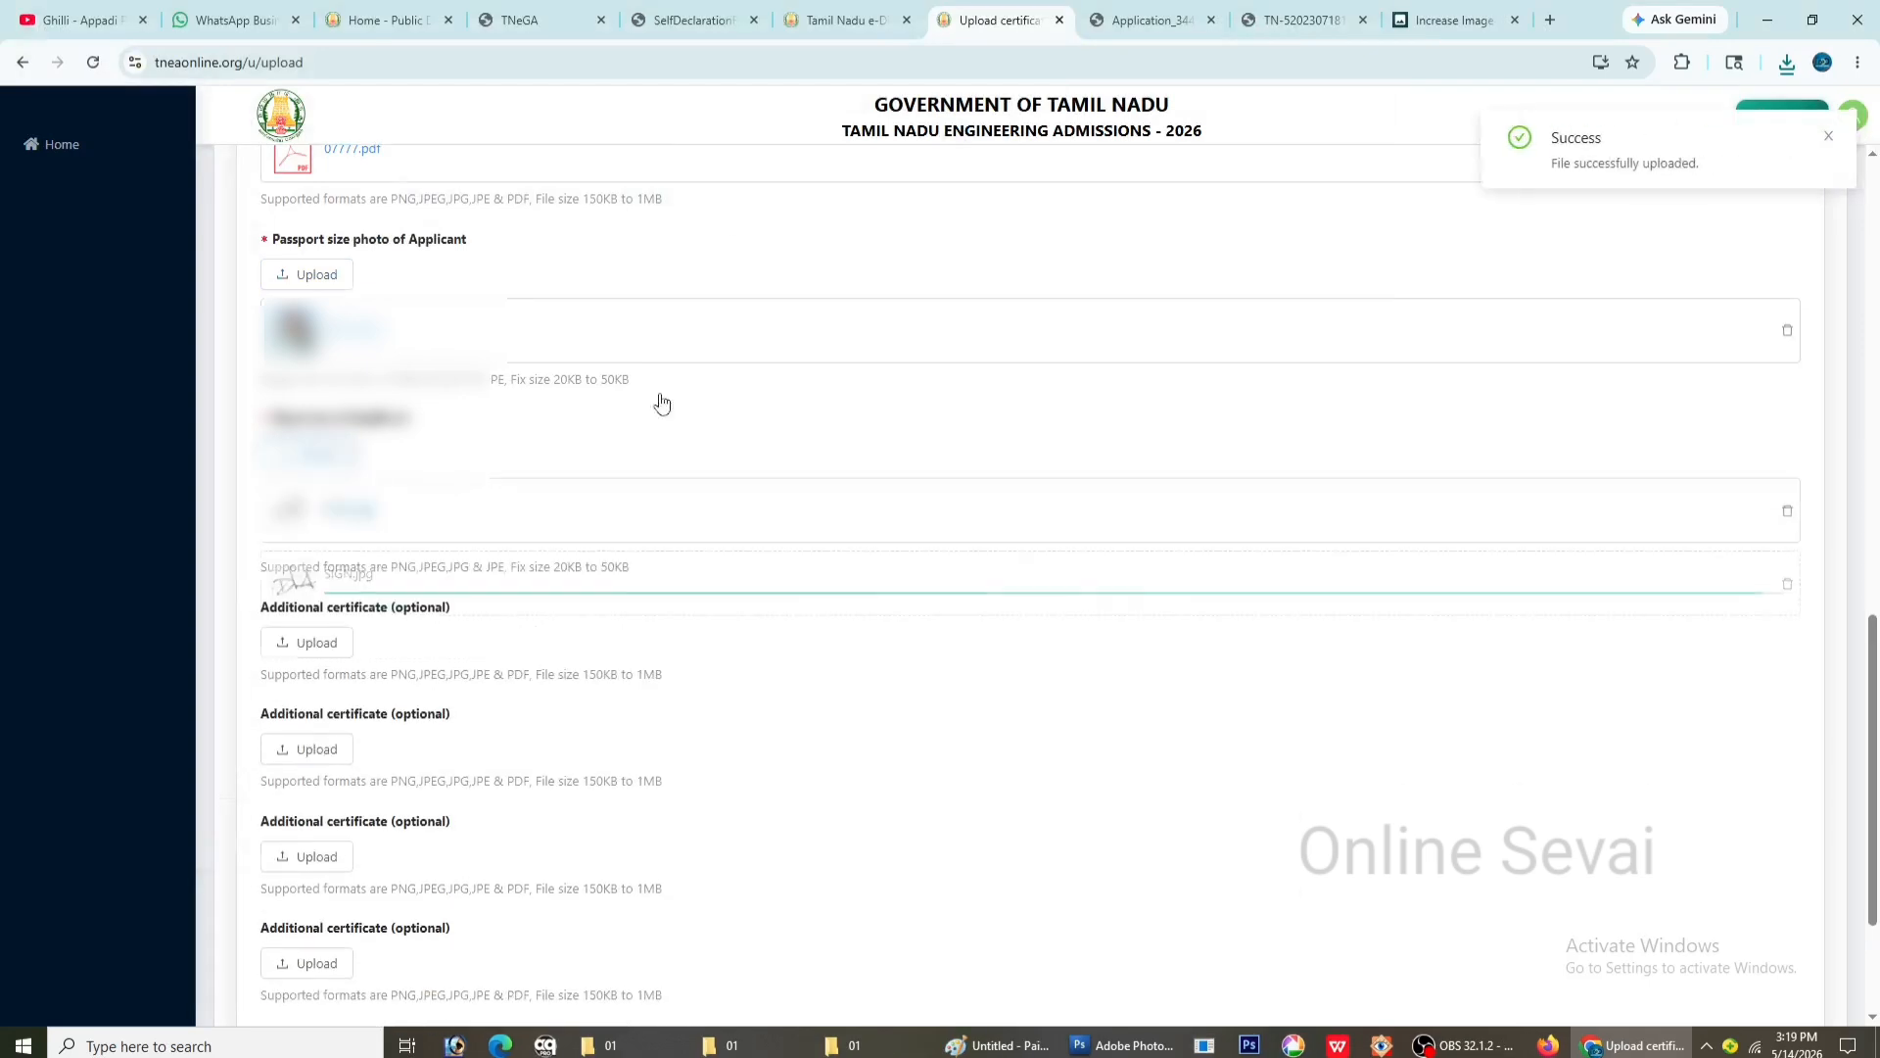
pyautogui.scroll(-3, 604, 494)
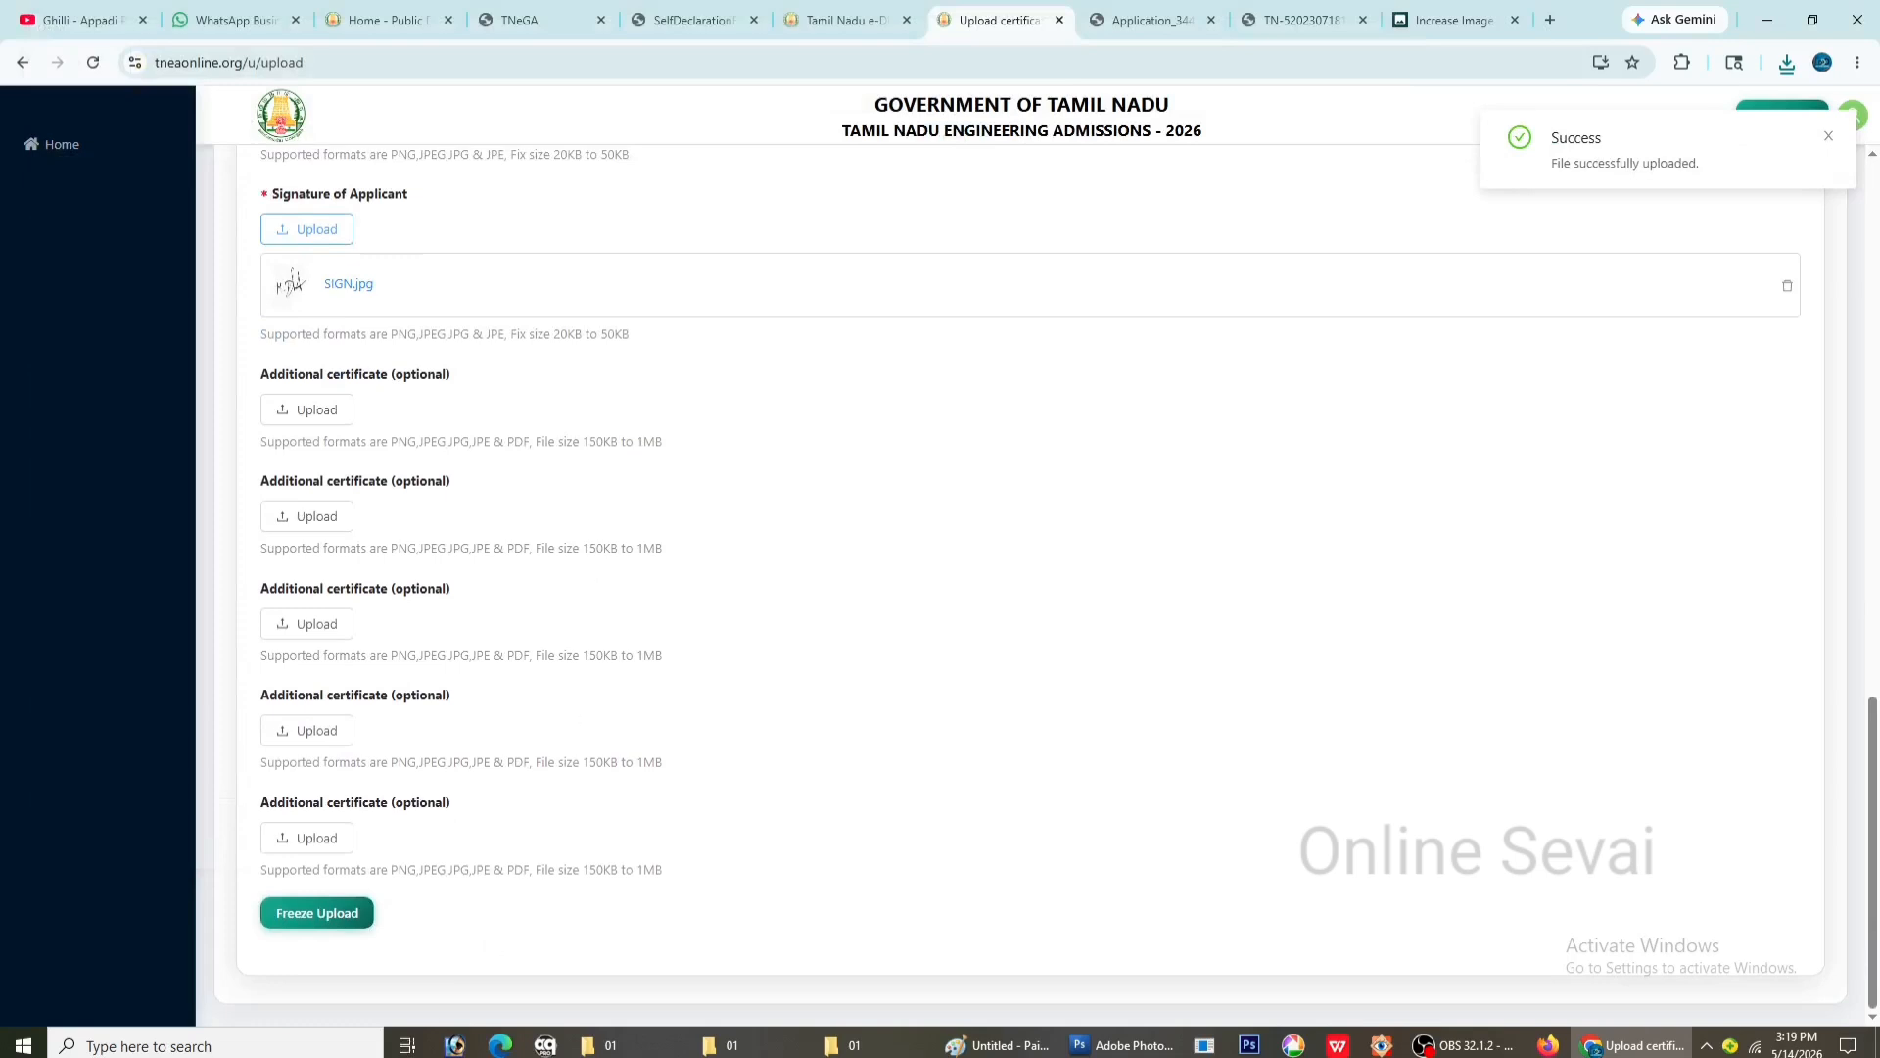
# Freeze the uploaded certificates after agreeing to the declaration.
pyautogui.click(332, 921)
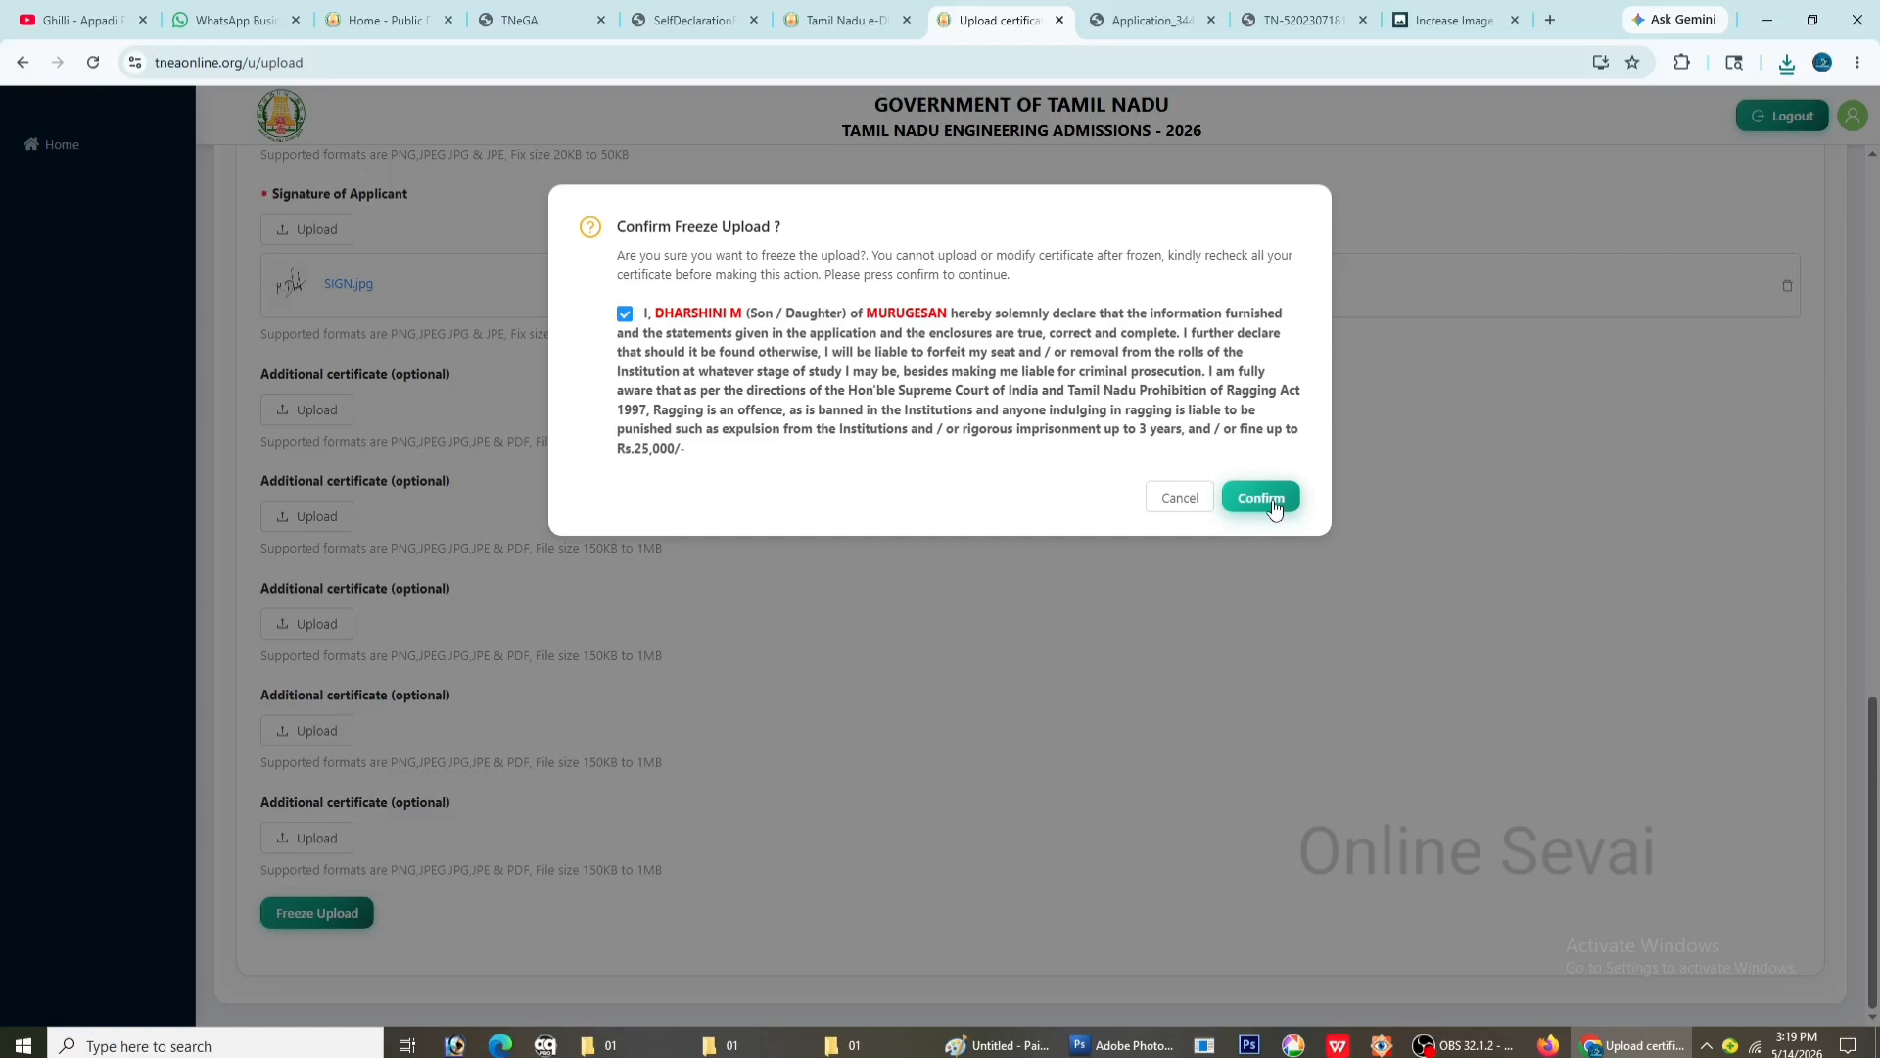
pyautogui.click(1272, 501)
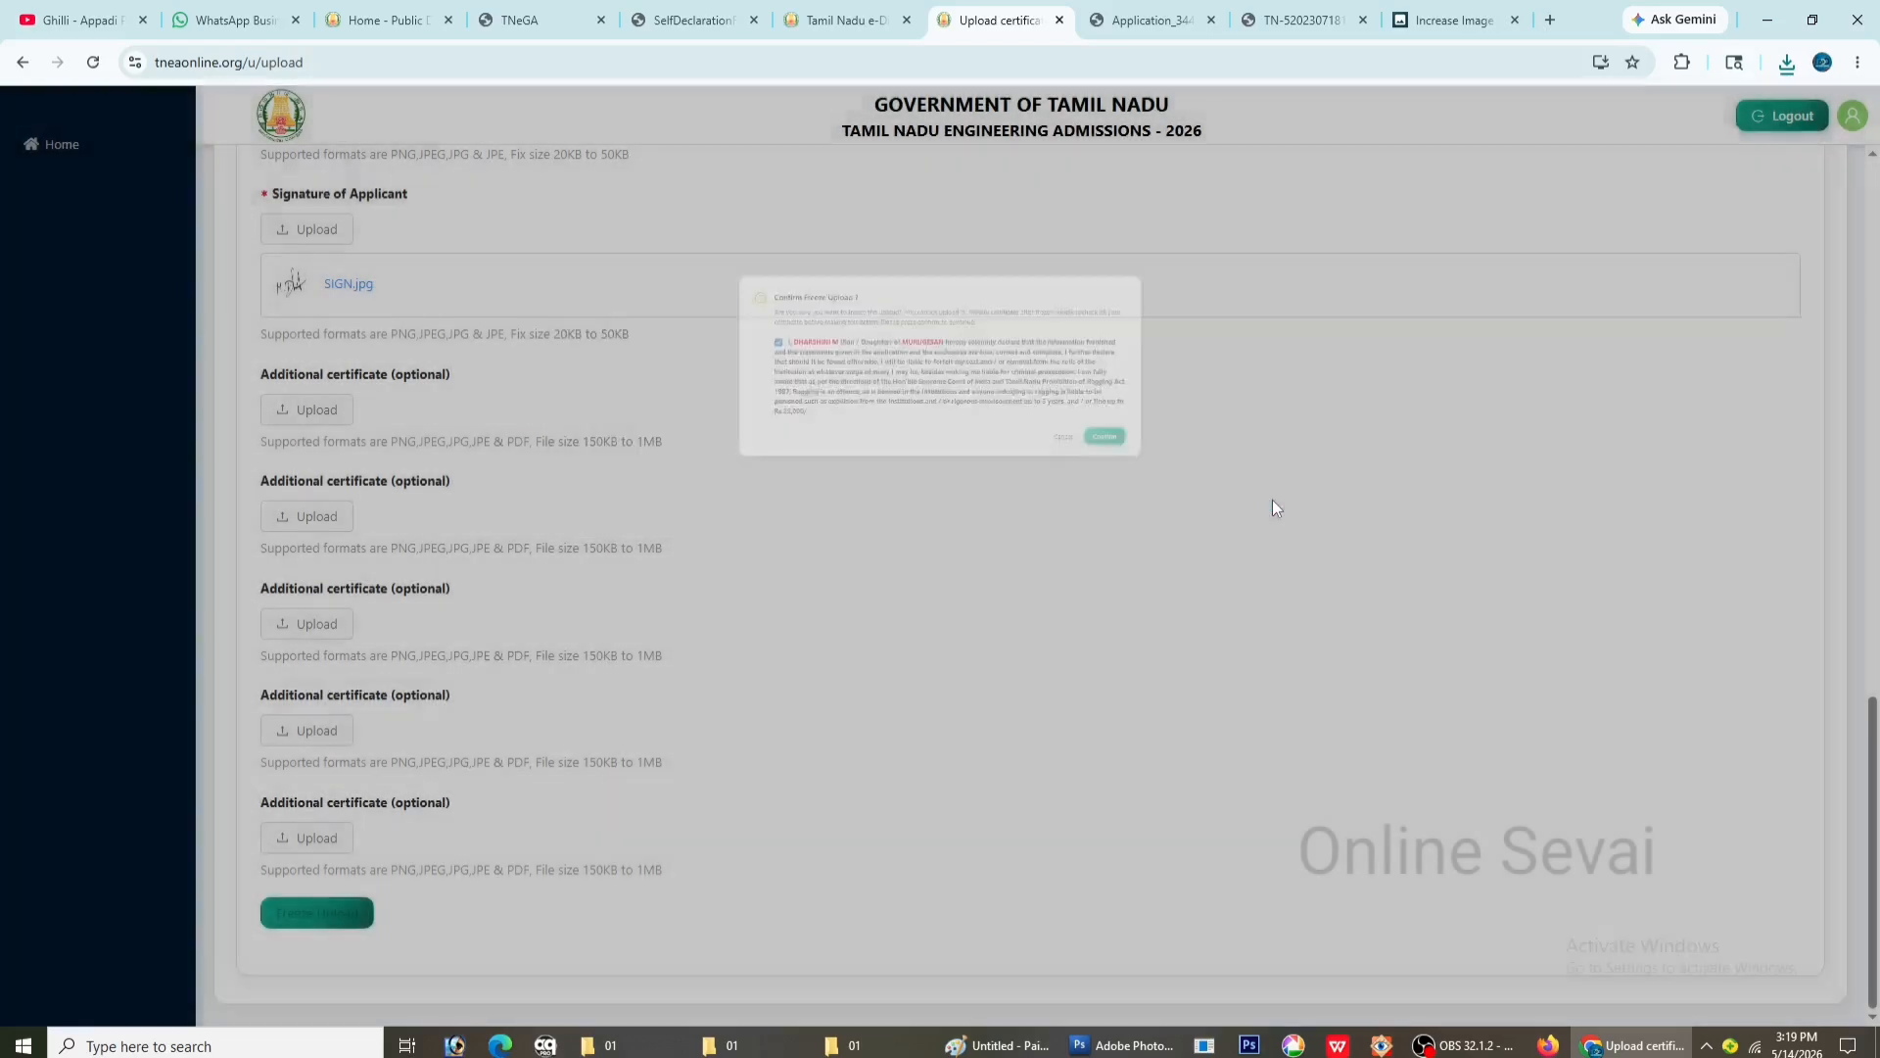